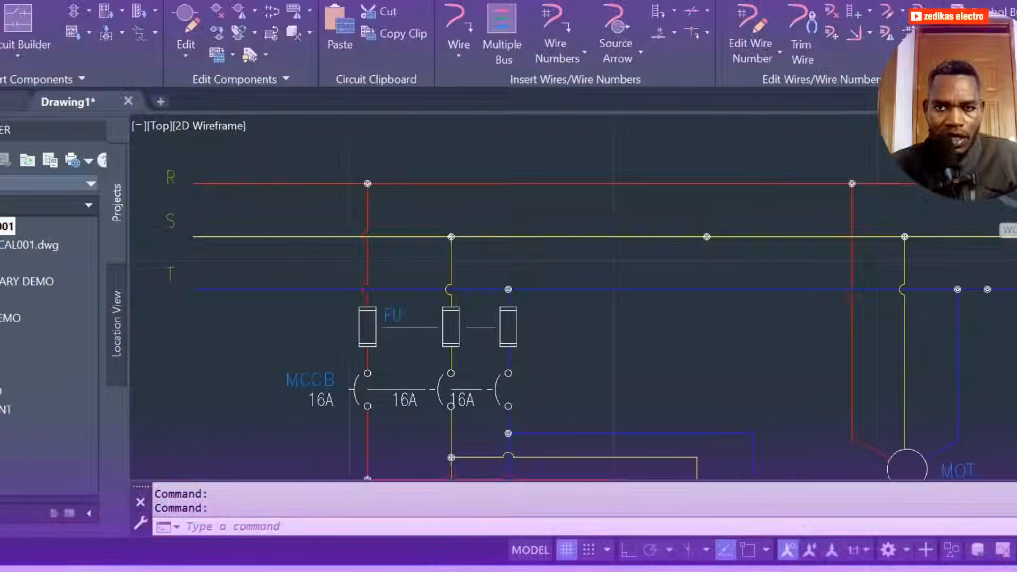
# Step: Examine the fuses, the 16A MCCB and the K1 and K2 contactors in the finished star-delta power circuit
pyautogui.scroll(-2, 210, 180)
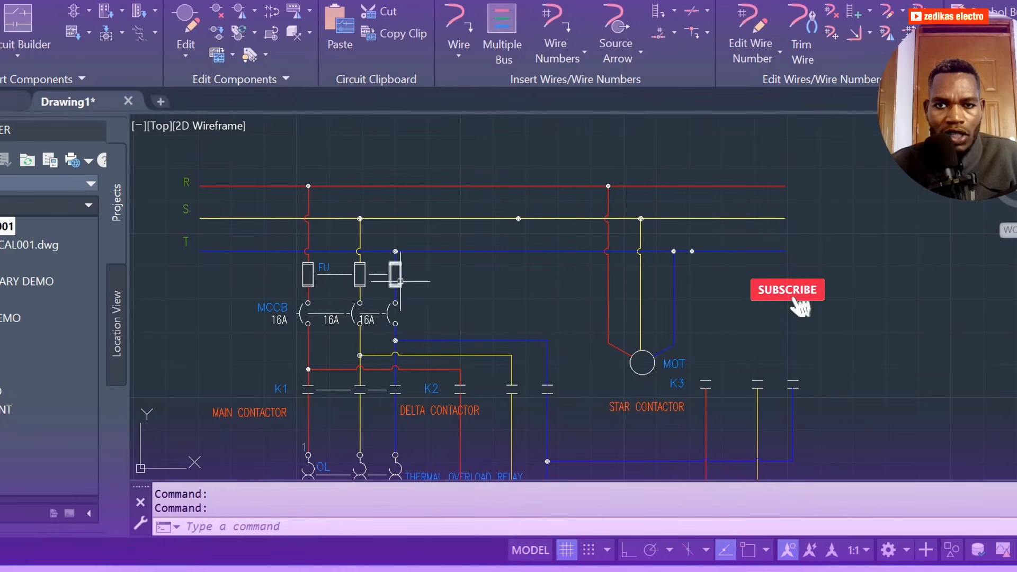
pyautogui.moveTo(309, 275)
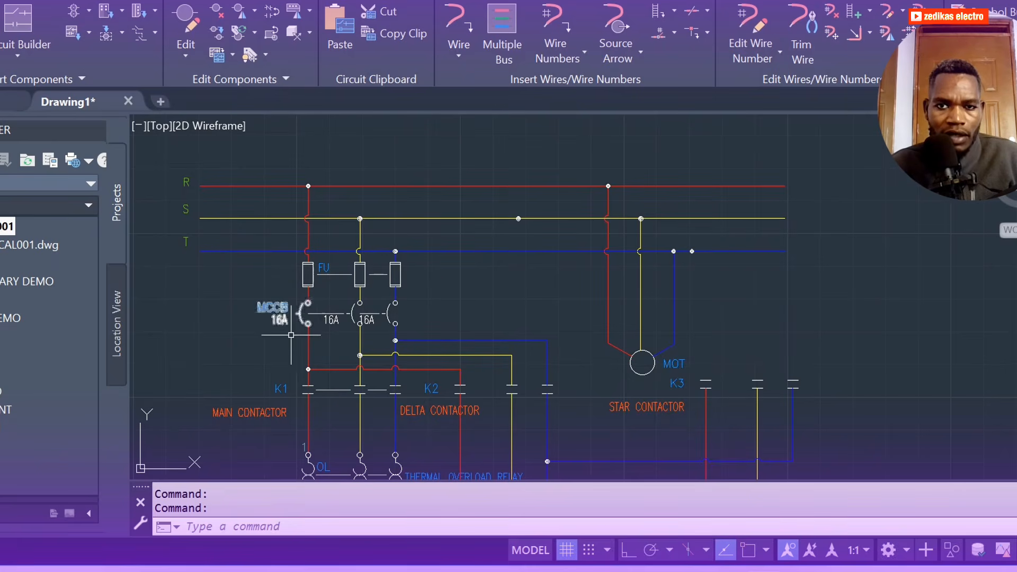
pyautogui.scroll(5, 291, 335)
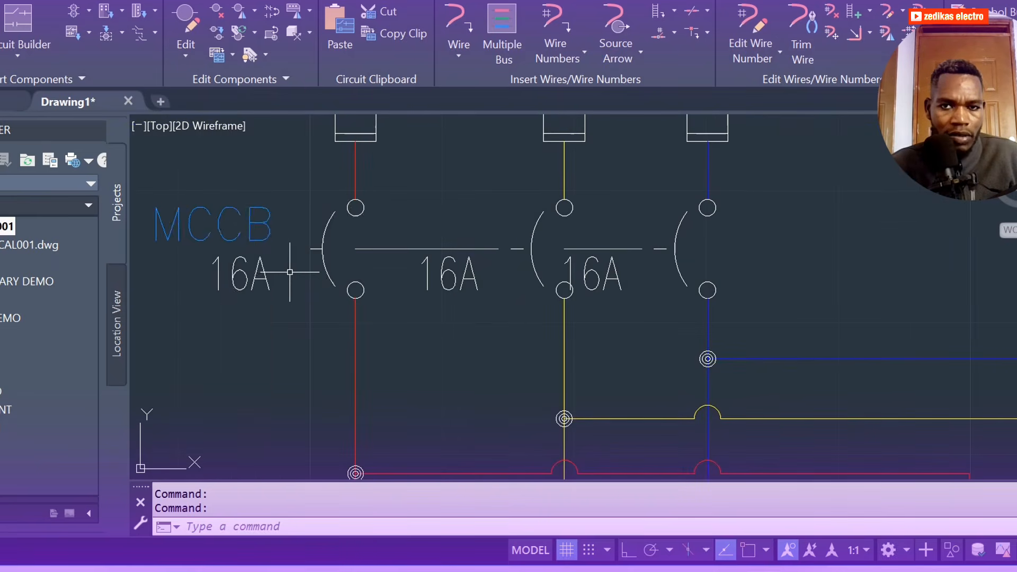
pyautogui.scroll(-2, 286, 271)
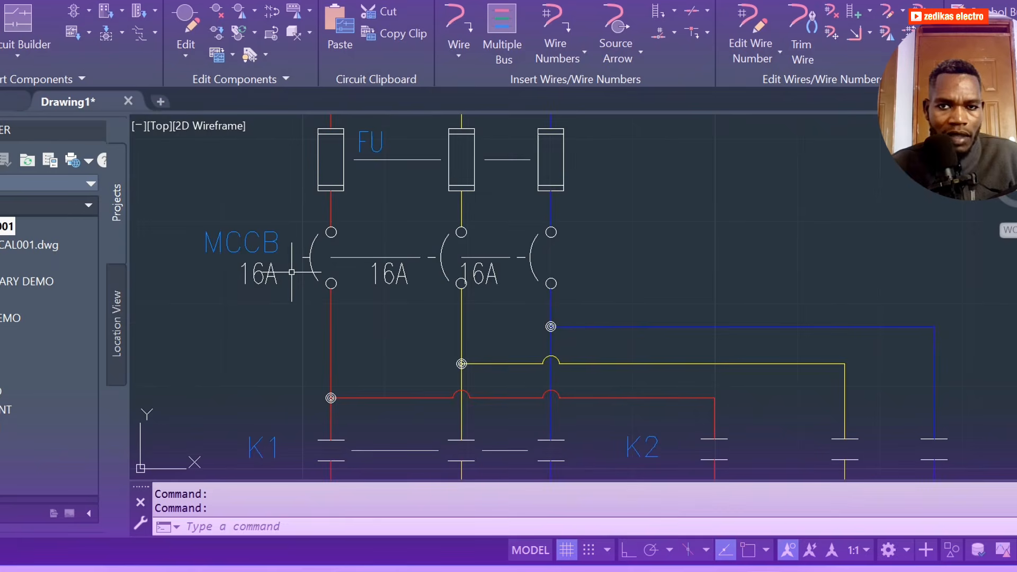
pyautogui.scroll(-3, 292, 271)
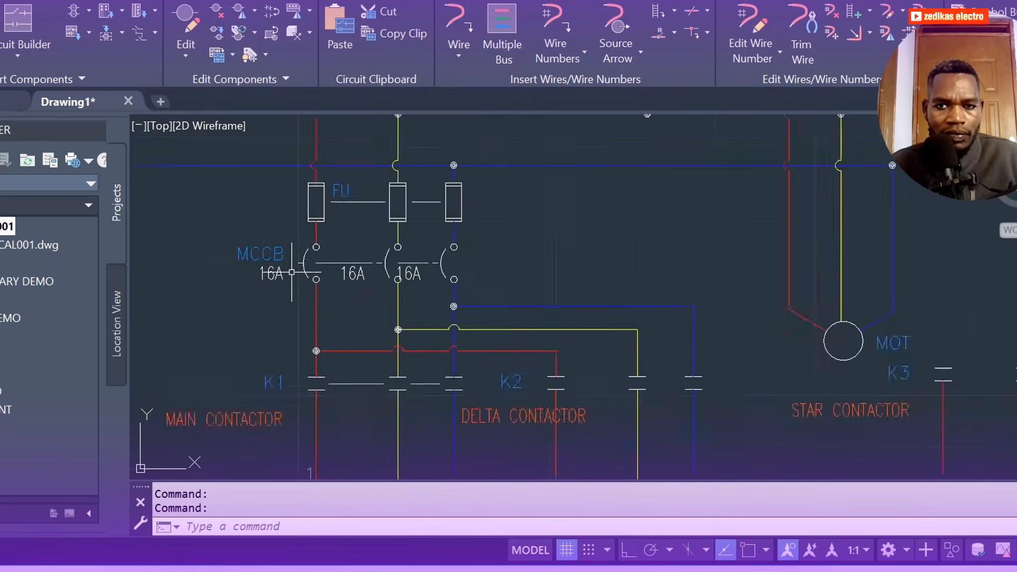
pyautogui.scroll(3, 313, 355)
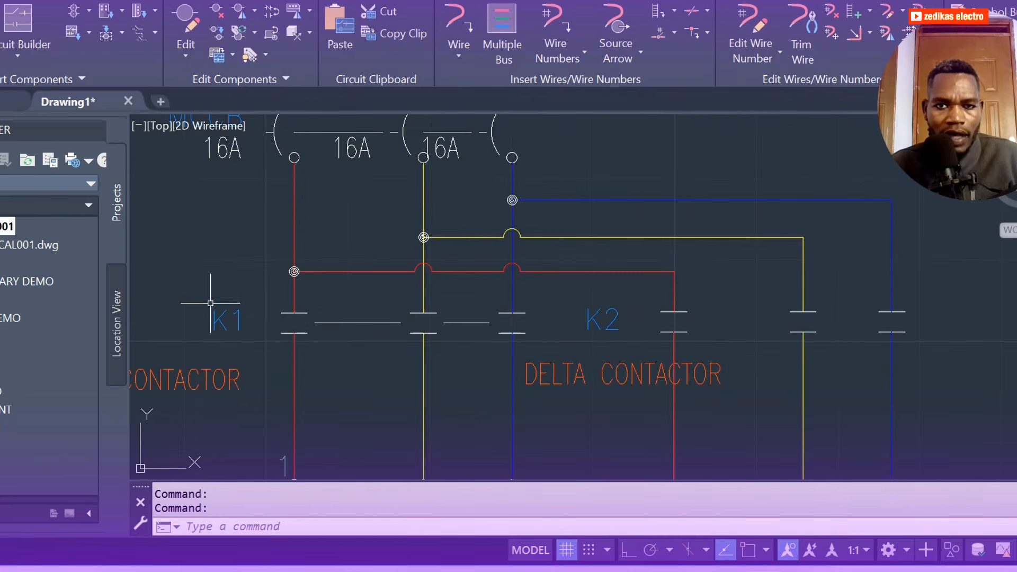
pyautogui.scroll(-3, 747, 317)
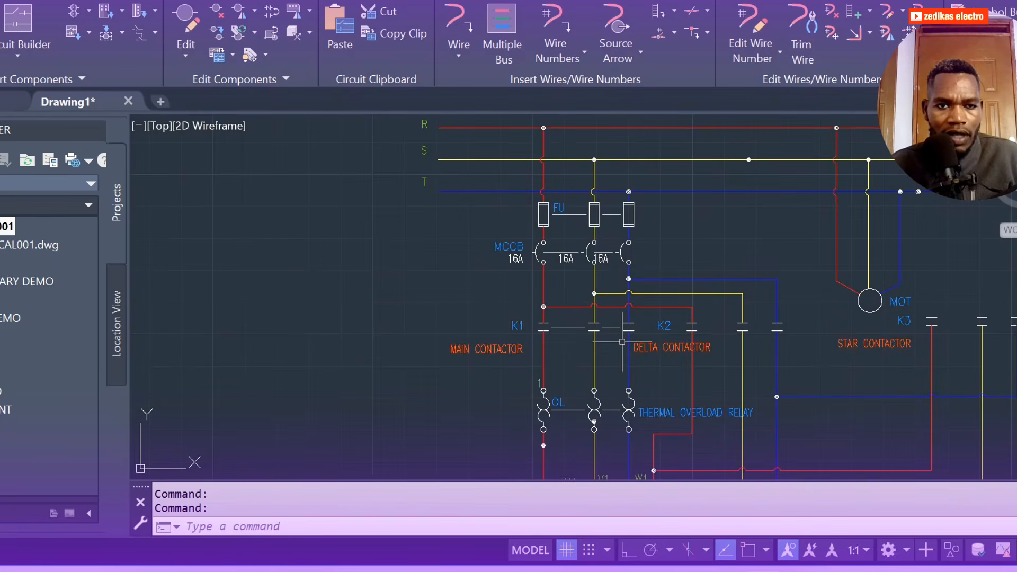
# Step: Examine the thermal overload relay and its wiring down to the 3 phase motor
pyautogui.scroll(-3, 614, 344)
pyautogui.scroll(6, 592, 423)
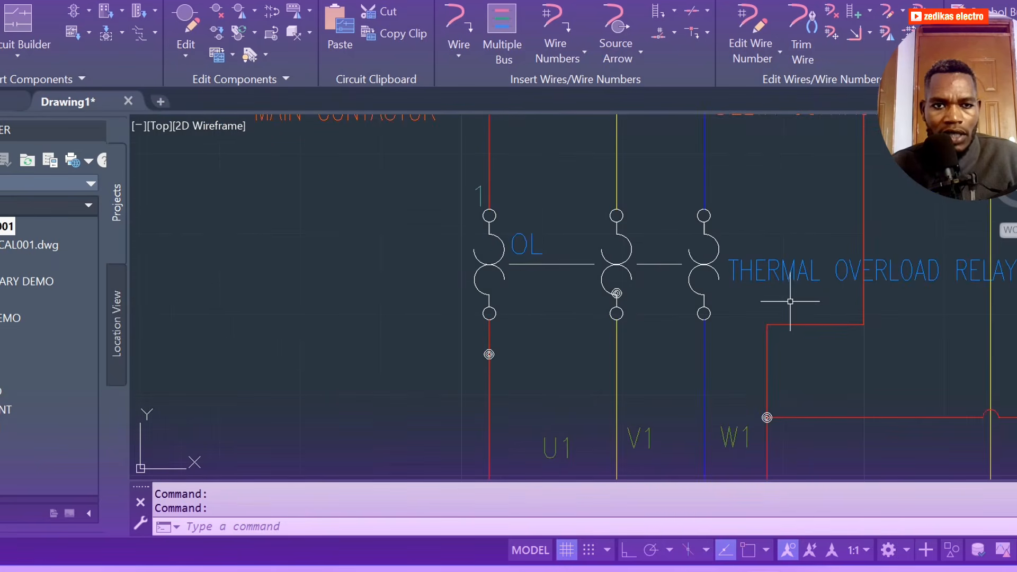
pyautogui.scroll(-2, 716, 291)
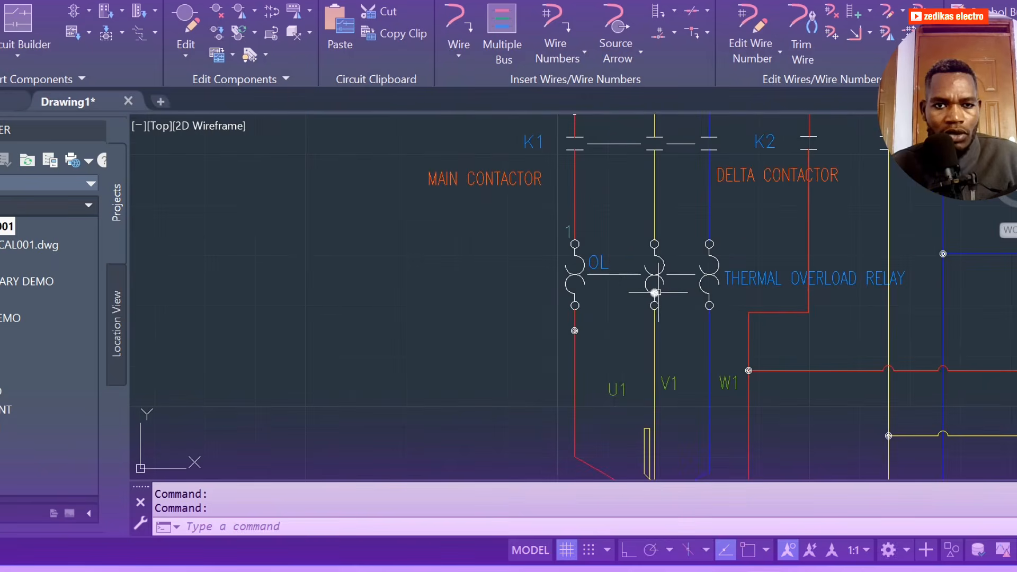
pyautogui.moveTo(655, 293)
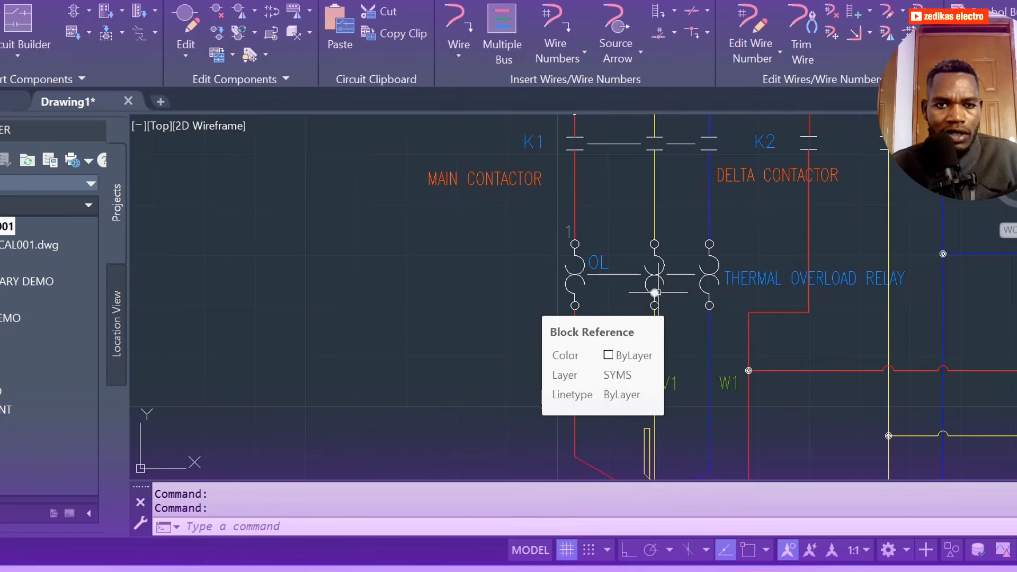
pyautogui.scroll(-2, 655, 292)
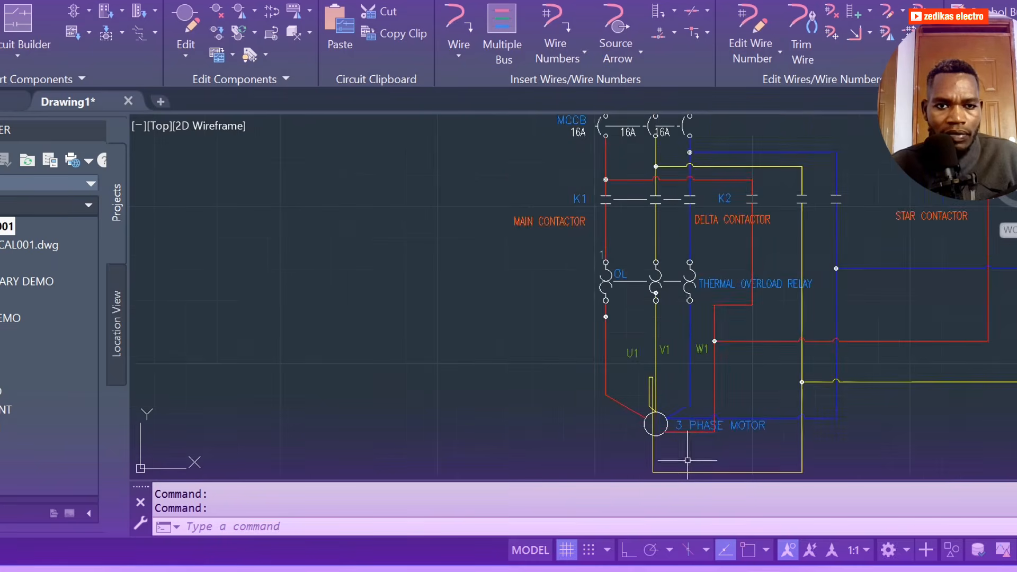
pyautogui.scroll(2, 687, 460)
pyautogui.scroll(-4, 811, 324)
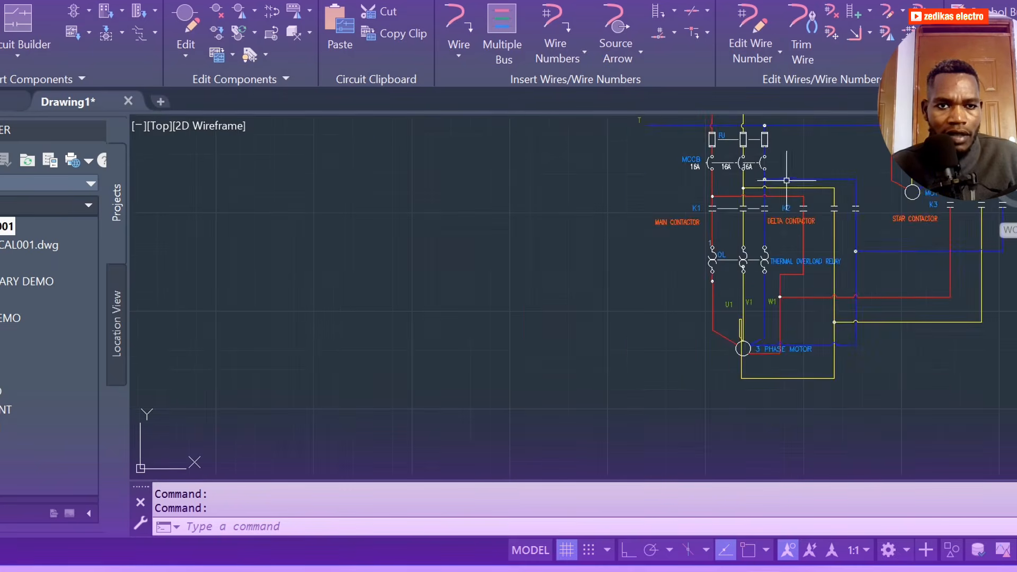
# Step: Examine how the wires branch from the main contactor to the delta contactor and reach the motor terminals
pyautogui.scroll(5, 762, 181)
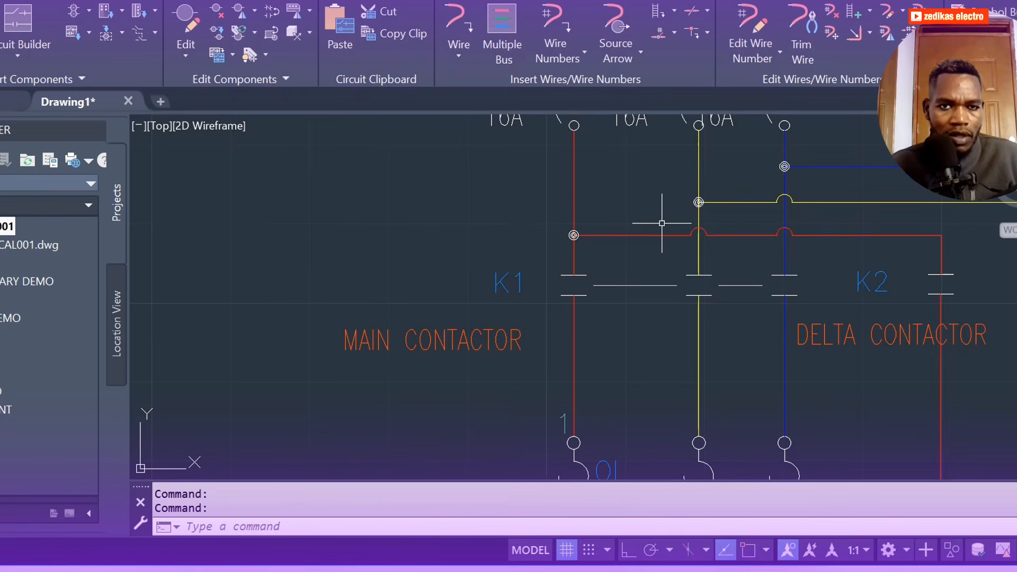
pyautogui.scroll(-5, 752, 233)
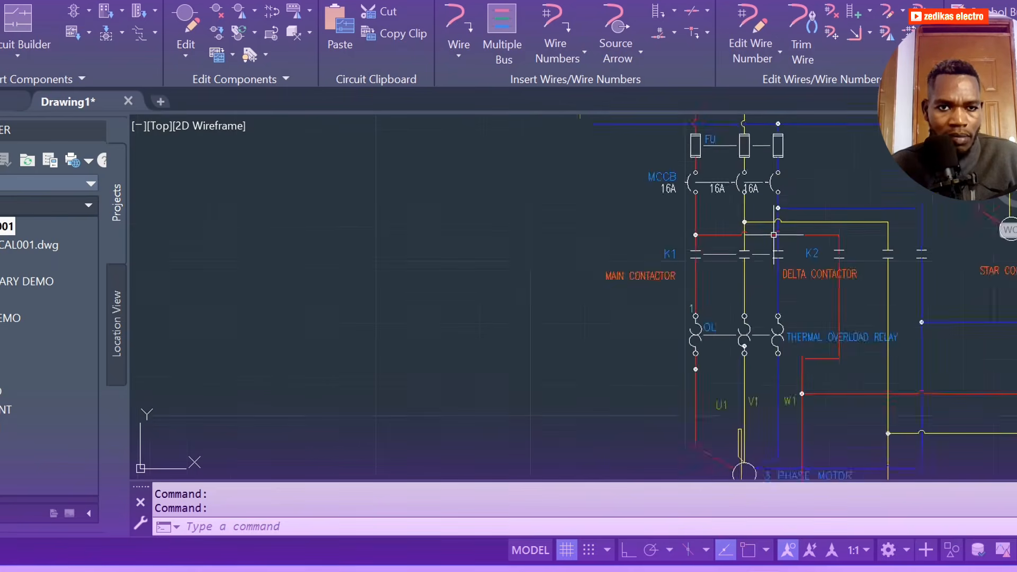
pyautogui.scroll(7, 741, 232)
pyautogui.scroll(-5, 736, 231)
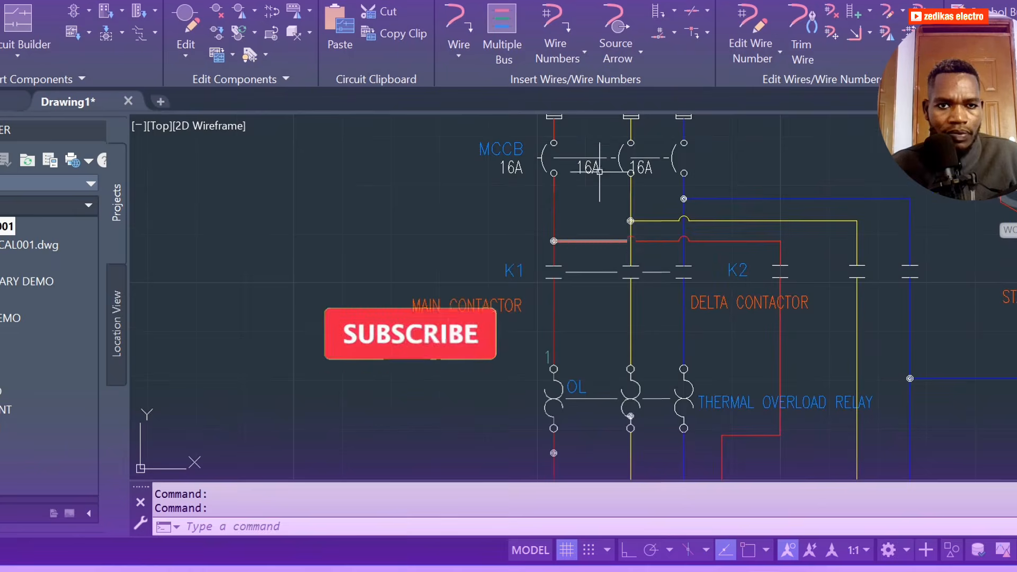
pyautogui.scroll(3, 676, 293)
pyautogui.scroll(-3, 573, 211)
pyautogui.scroll(-3, 593, 313)
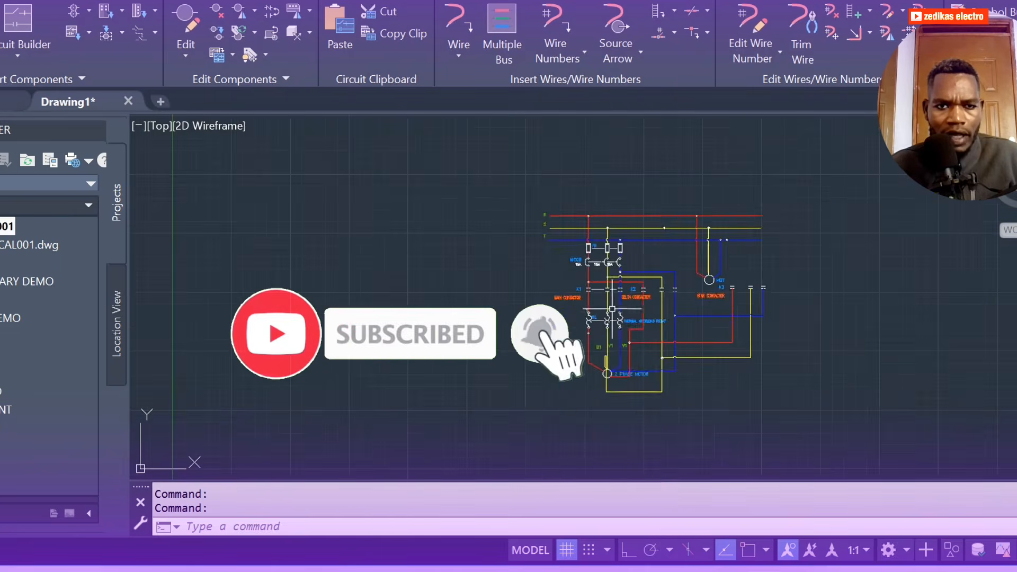
pyautogui.scroll(3, 633, 383)
pyautogui.scroll(2, 619, 376)
pyautogui.scroll(-3, 593, 365)
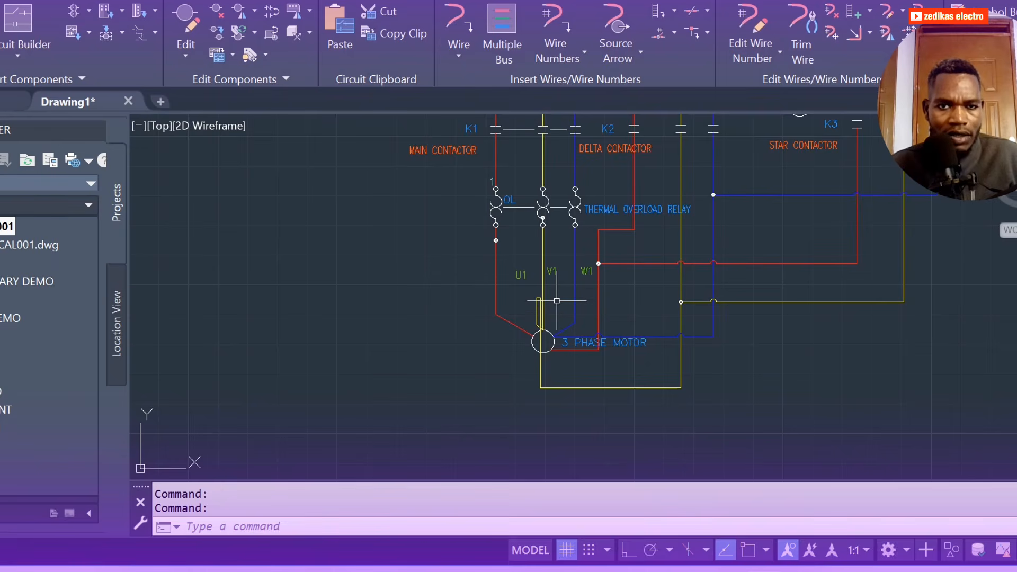
pyautogui.scroll(2, 570, 296)
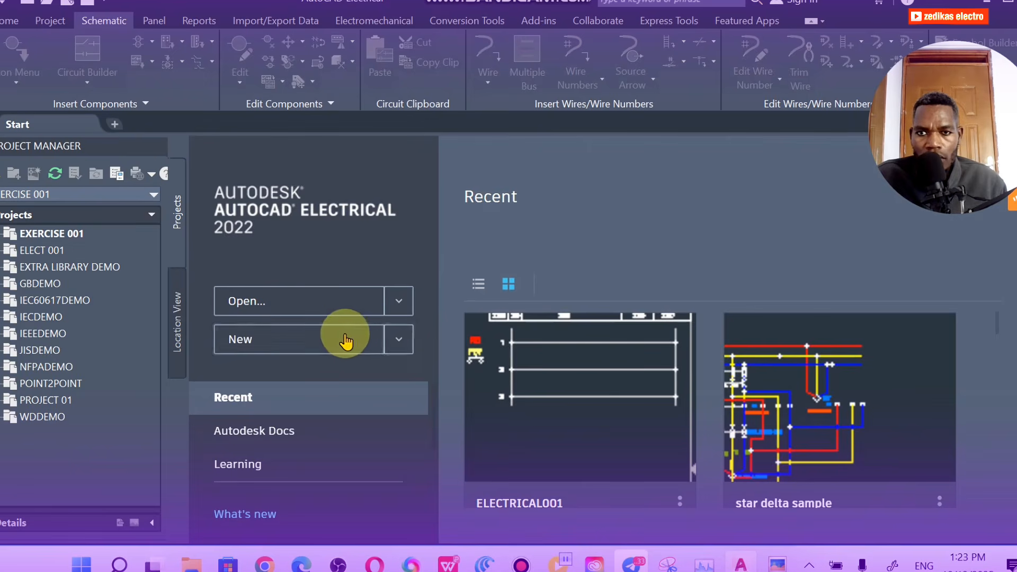
# Step: Create a new drawing from the ACAD_ELECTRICAL.dwt template and consult the reference picture sample project 2.PNG
pyautogui.click(390, 340)
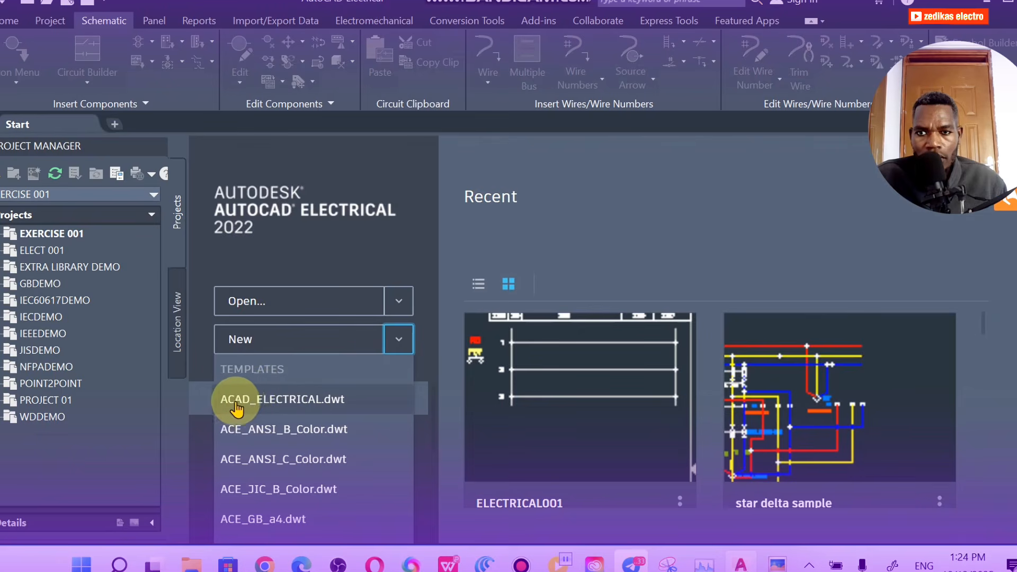
pyautogui.click(347, 402)
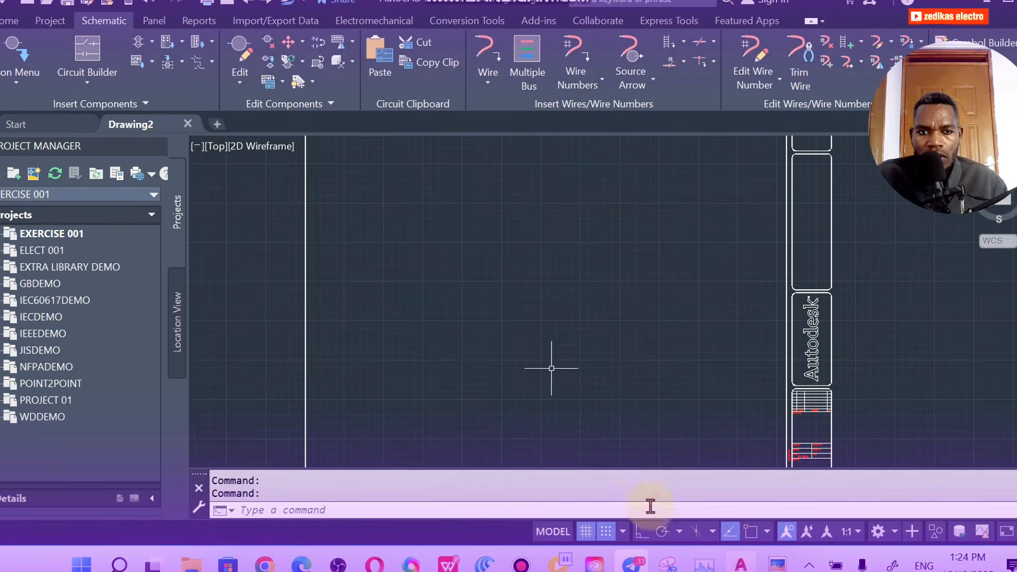
pyautogui.moveTo(777, 563)
pyautogui.click(785, 505)
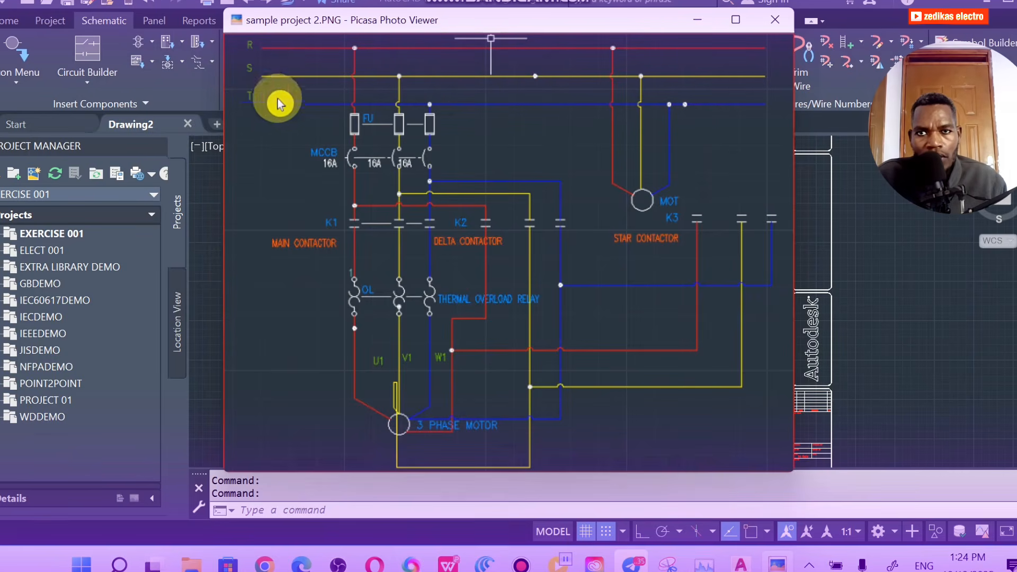
pyautogui.click(694, 24)
# Step: Start a Multiple Wire Bus and insert the WD_M block with the drawing configuration forced to match the project settings
pyautogui.scroll(-1, 432, 219)
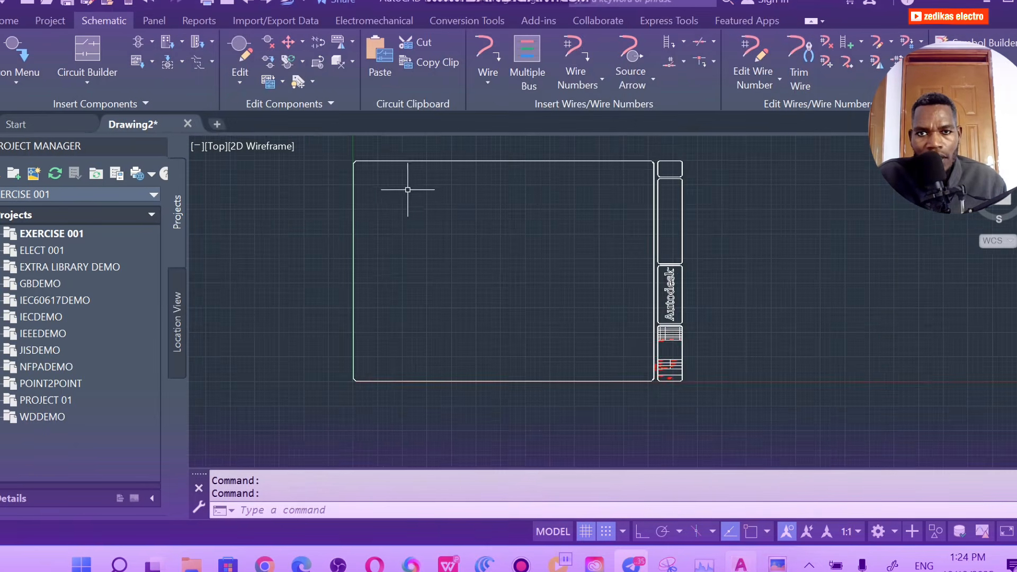
pyautogui.scroll(1, 408, 189)
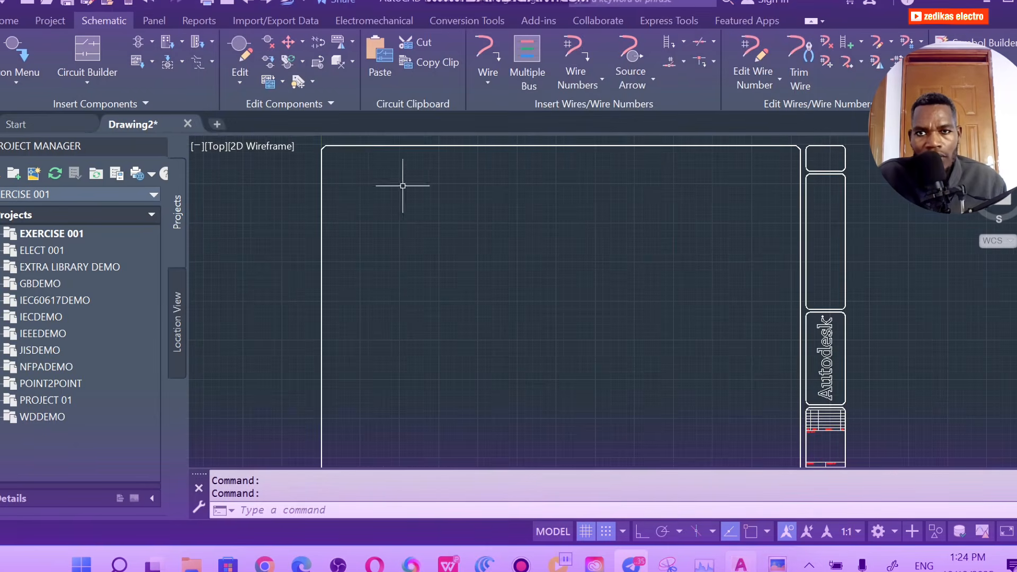
pyautogui.click(532, 81)
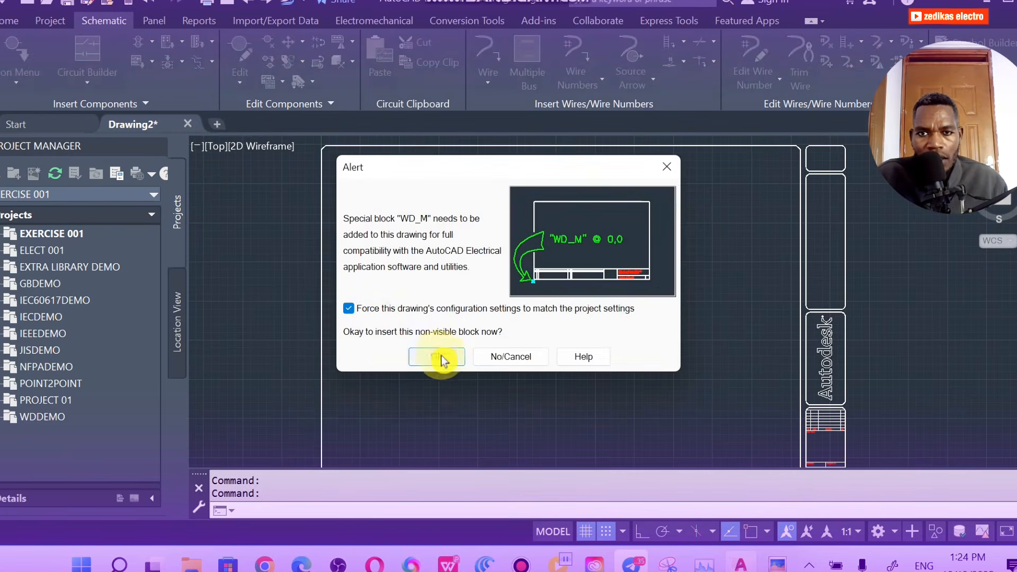
pyautogui.click(436, 358)
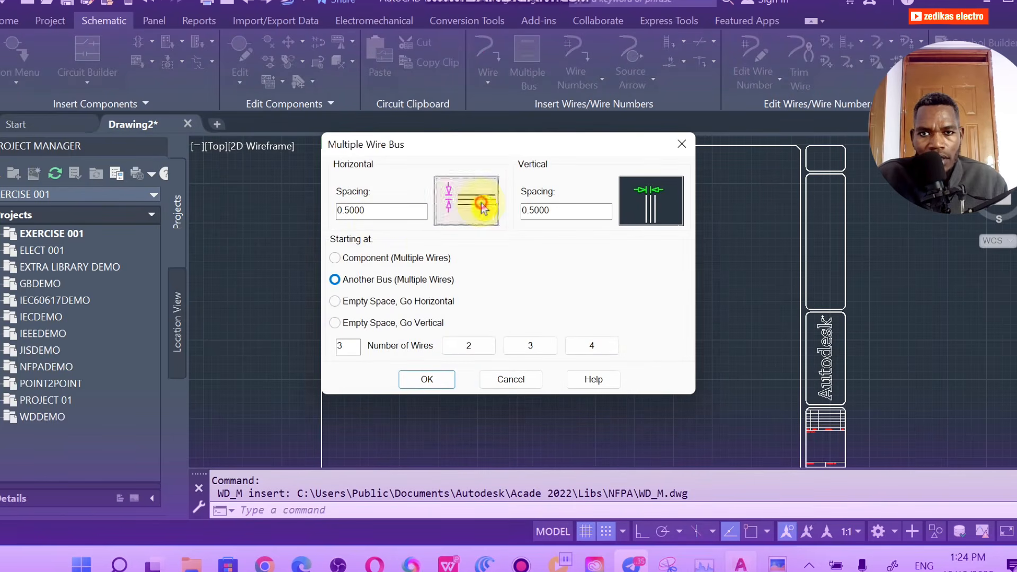
# Step: Draw a horizontal three-wire bus from empty space across the upper part of the sheet, with snap mode turned off
pyautogui.click(334, 302)
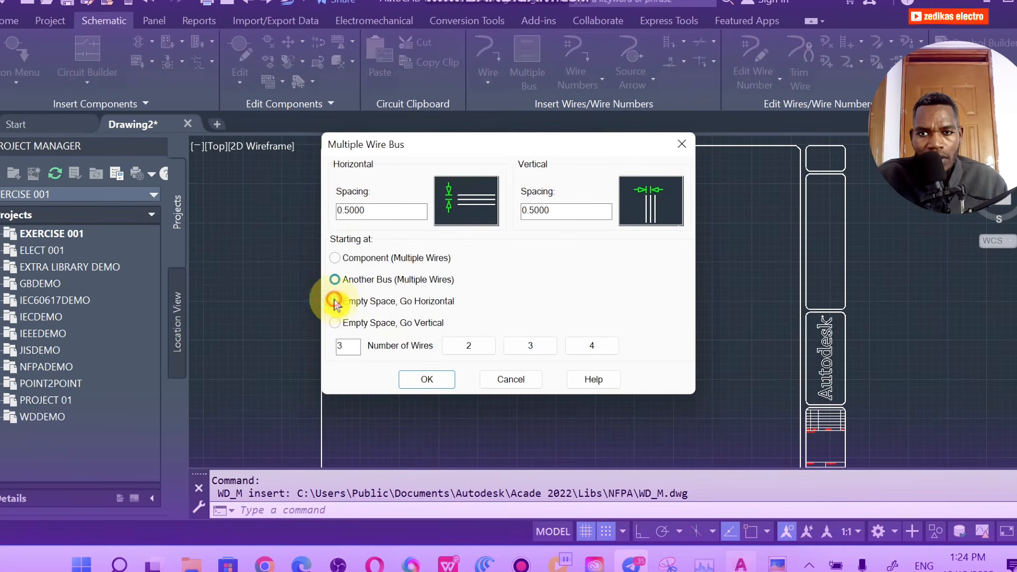
pyautogui.click(426, 379)
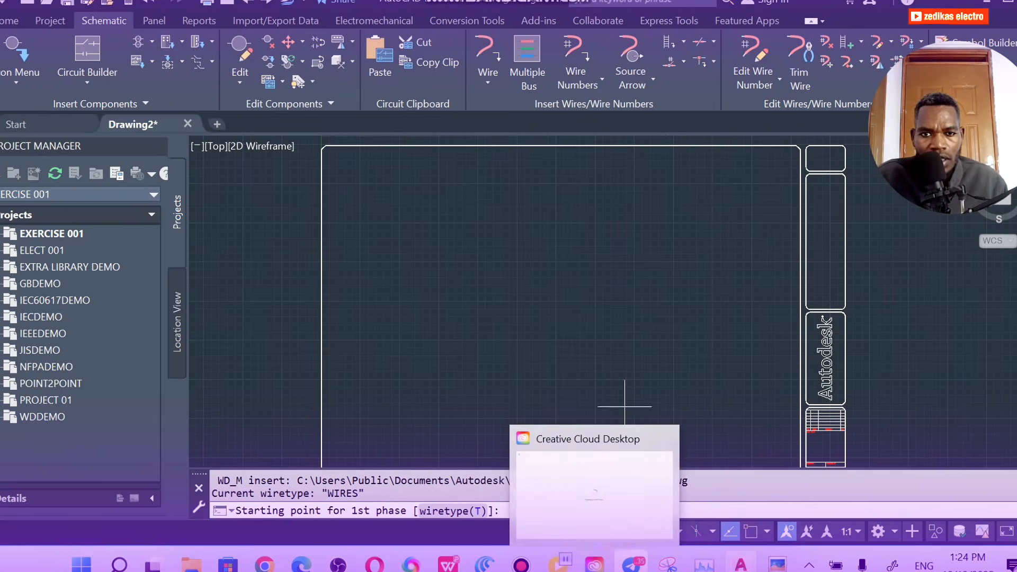
pyautogui.click(608, 532)
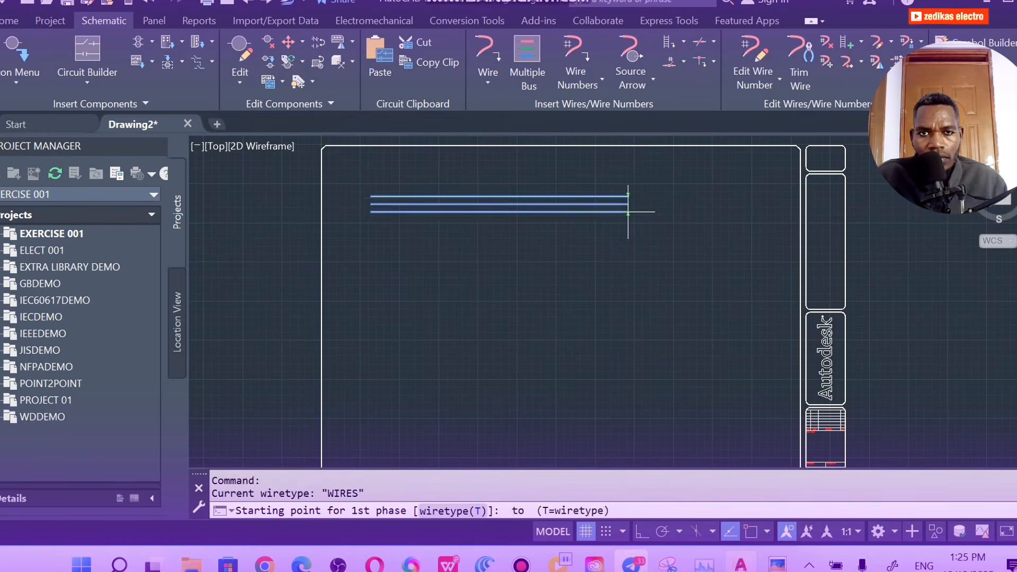
pyautogui.click(626, 214)
pyautogui.scroll(3, 494, 203)
pyautogui.scroll(-5, 494, 203)
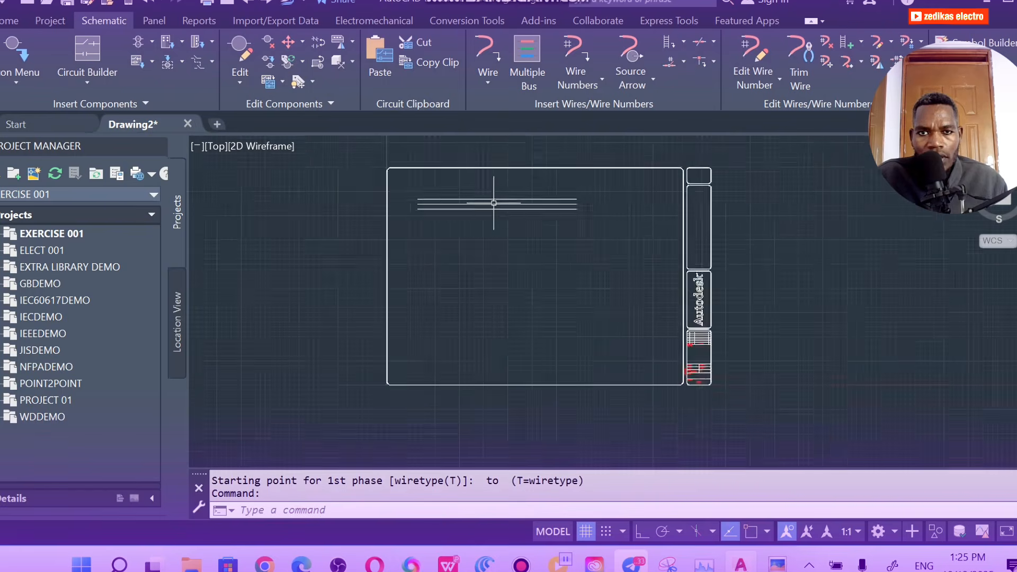
pyautogui.scroll(5, 428, 191)
pyautogui.scroll(2, 426, 200)
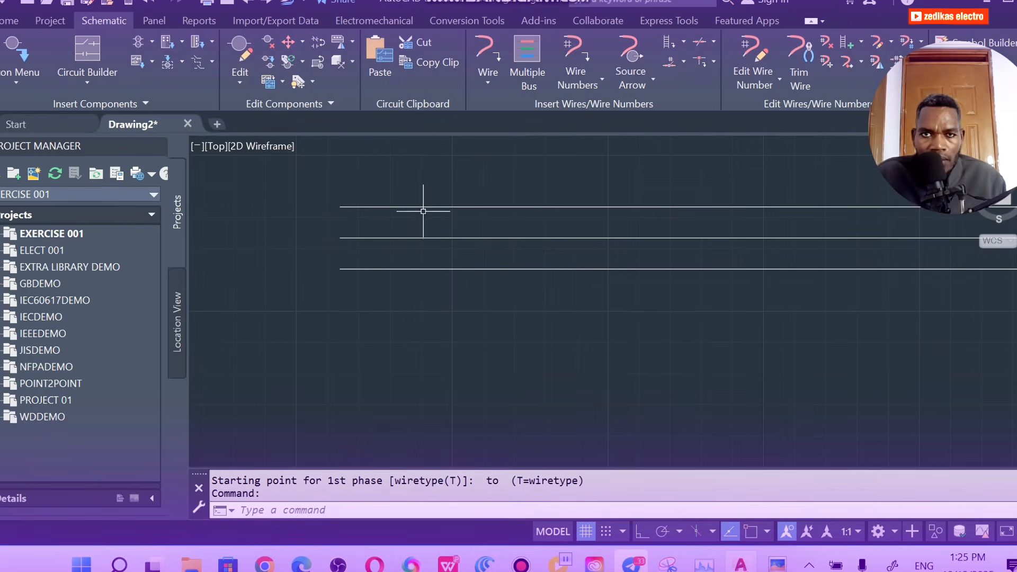
pyautogui.scroll(-2, 423, 210)
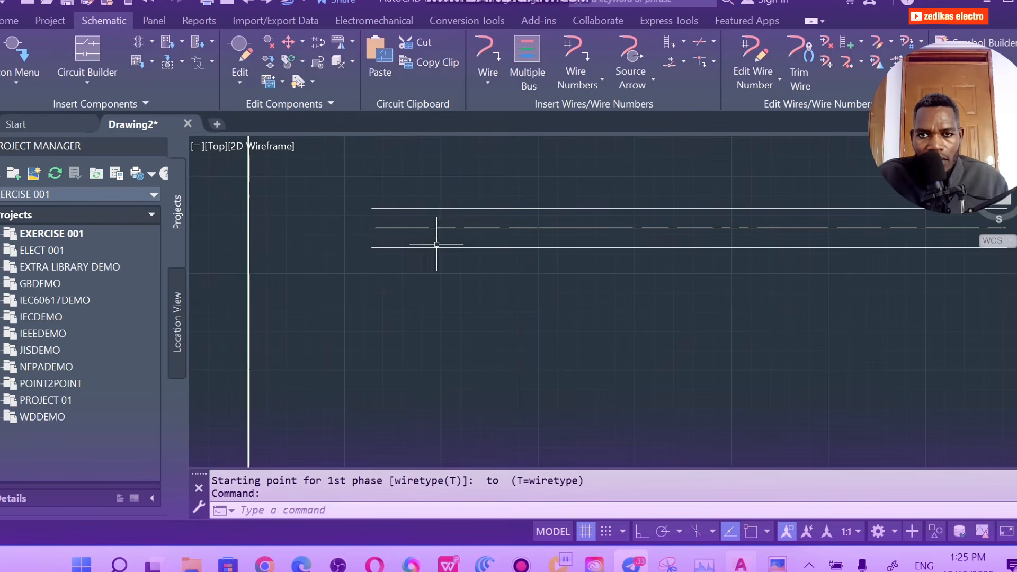
pyautogui.scroll(-2, 506, 212)
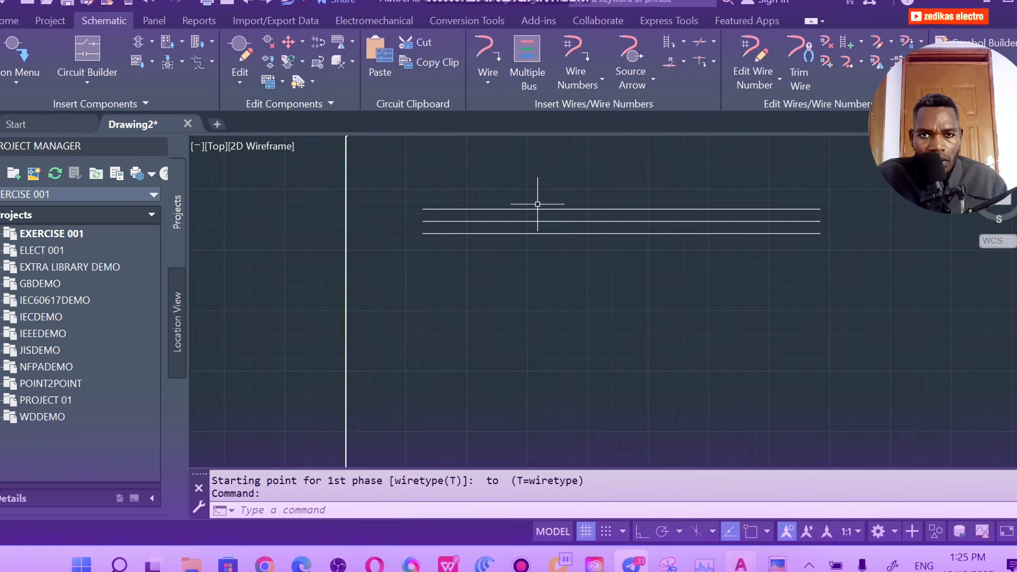
# Step: Open the wire type definitions and enter red as the wire color of the WIRES layer type
pyautogui.click(893, 49)
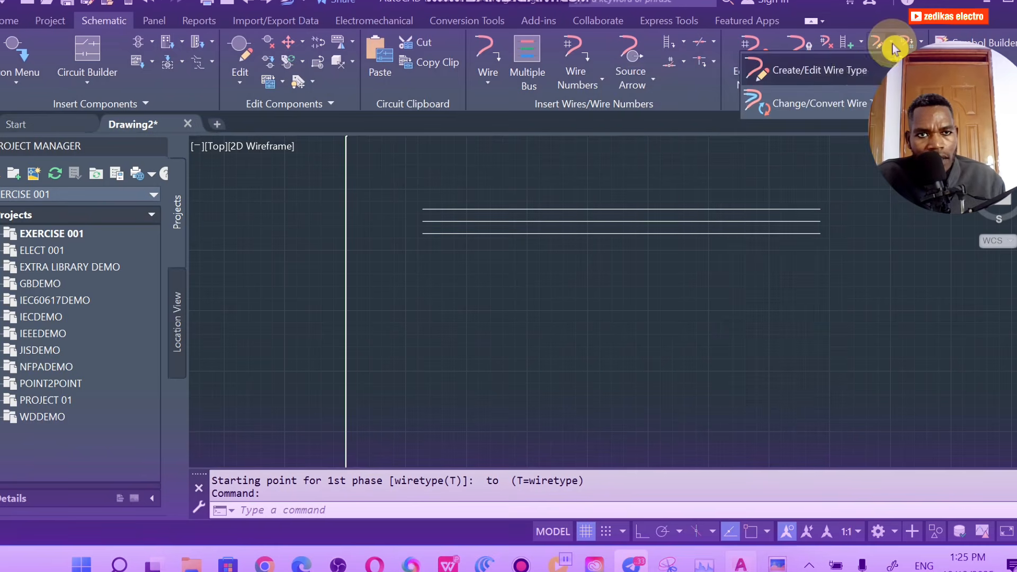
pyautogui.click(833, 78)
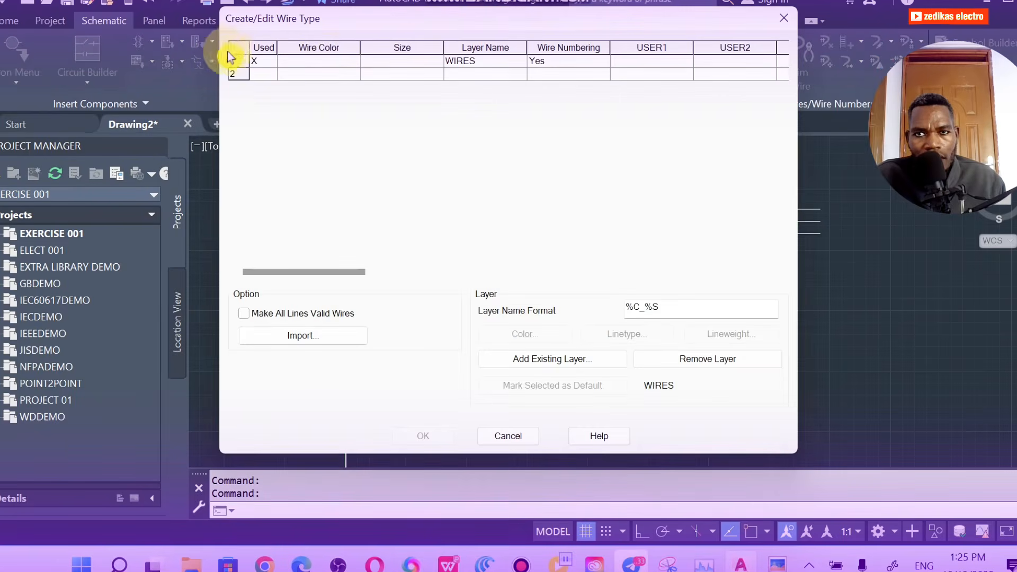
pyautogui.click(331, 60)
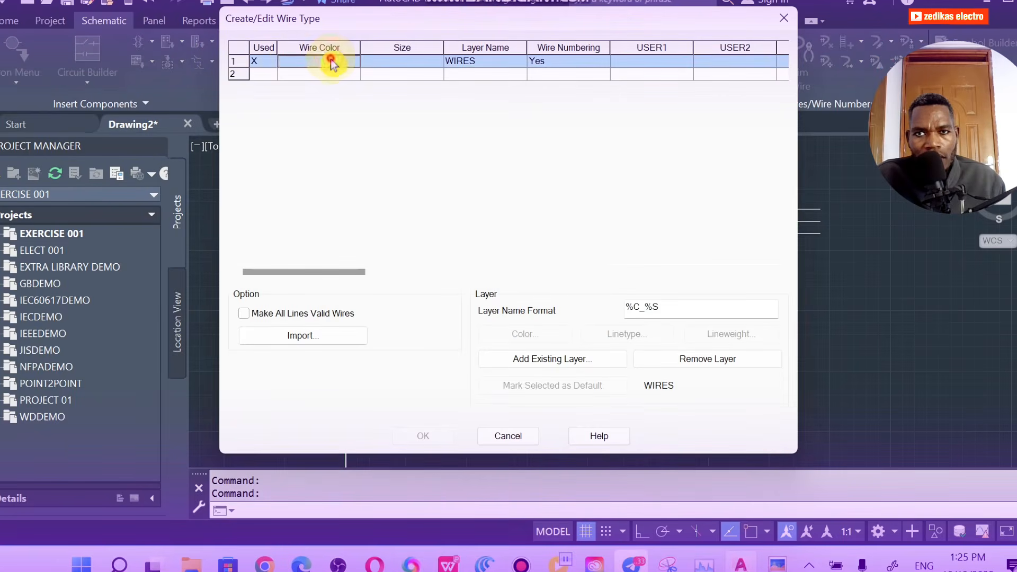
pyautogui.click(293, 59)
pyautogui.write('r')
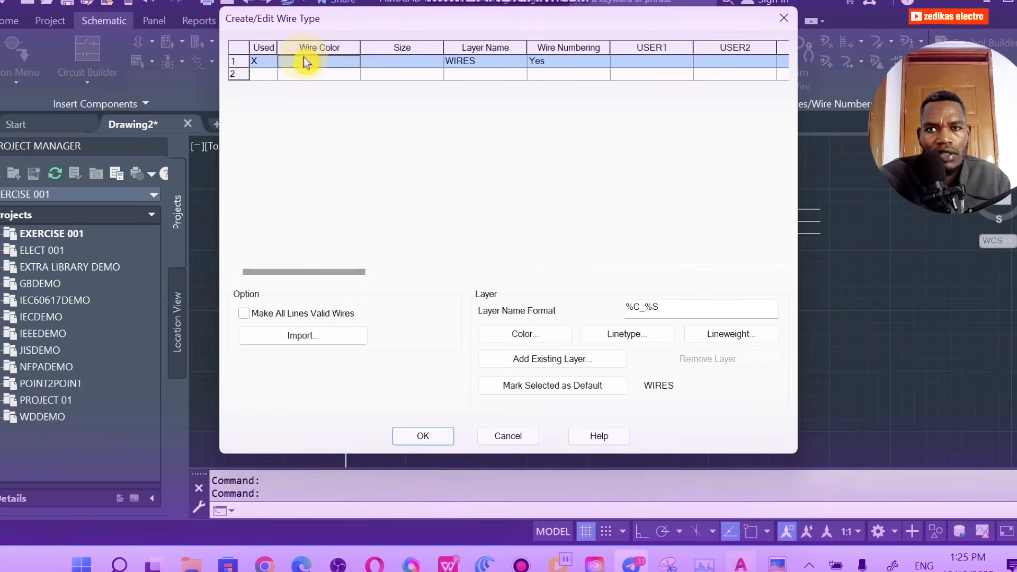
pyautogui.write('ed')
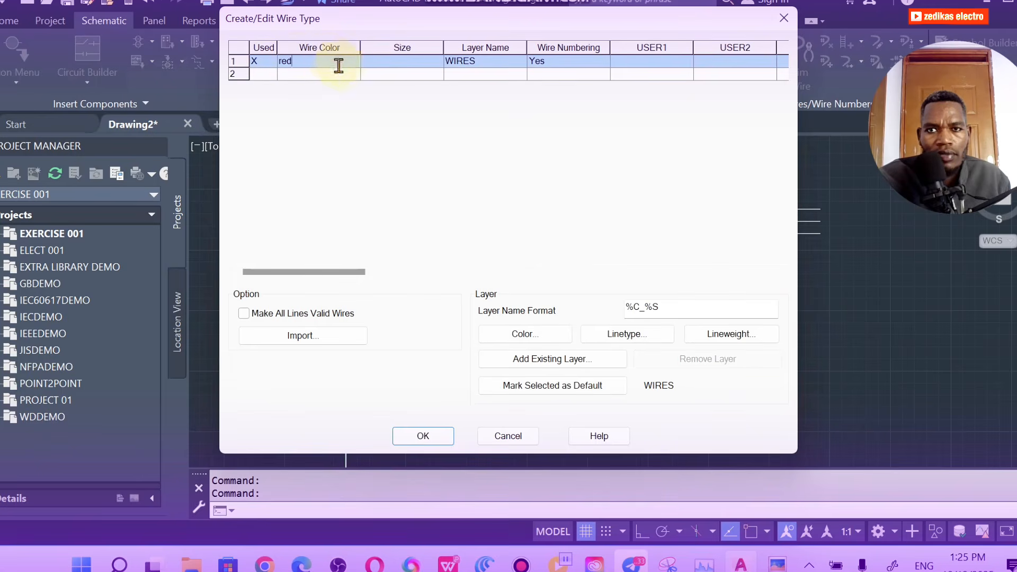
# Step: Add two more wire types with the wire colors yellow and blue
pyautogui.click(319, 75)
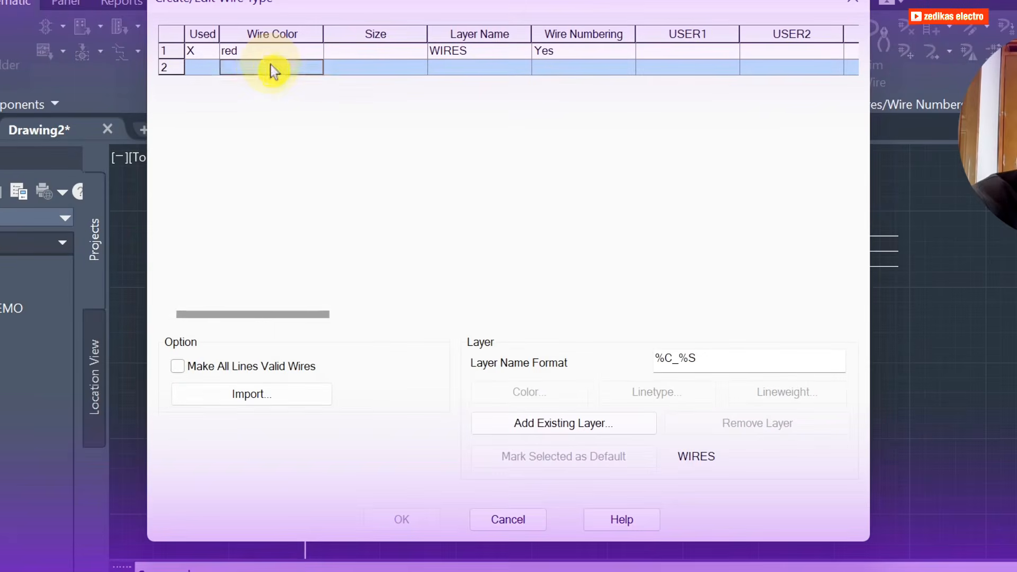
pyautogui.write('yellow')
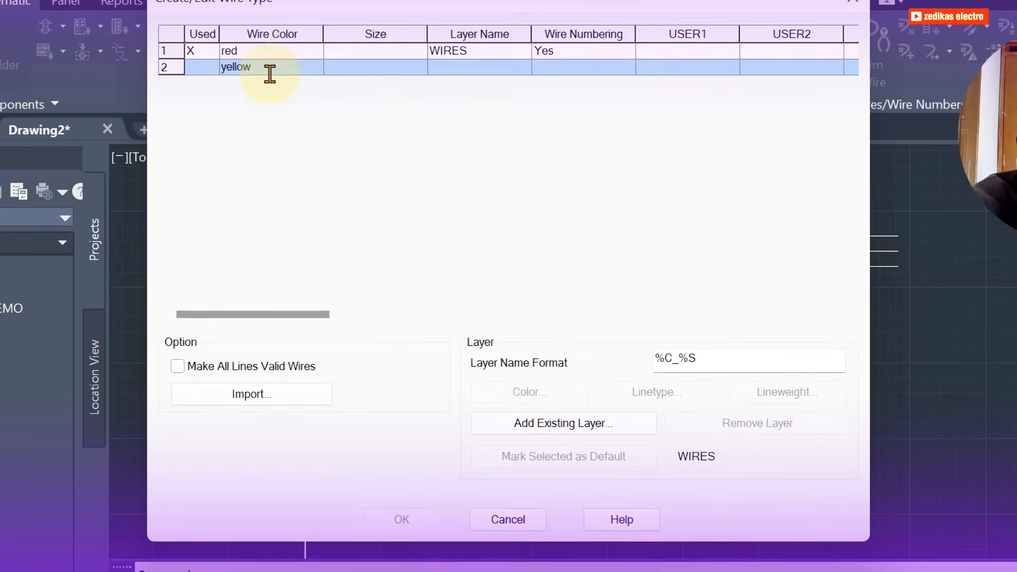
pyautogui.press('Tab')
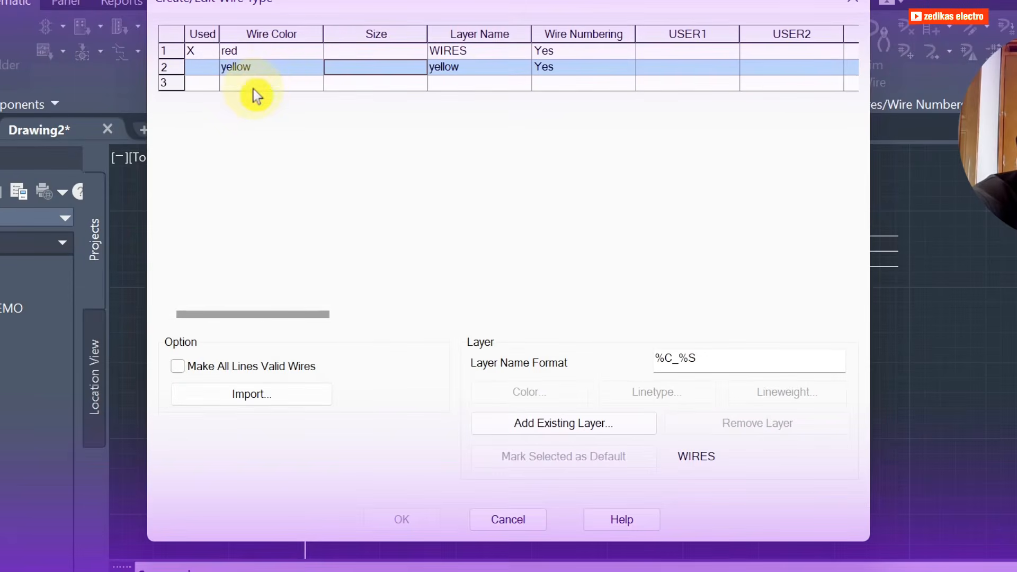
pyautogui.click(253, 84)
pyautogui.write('blue')
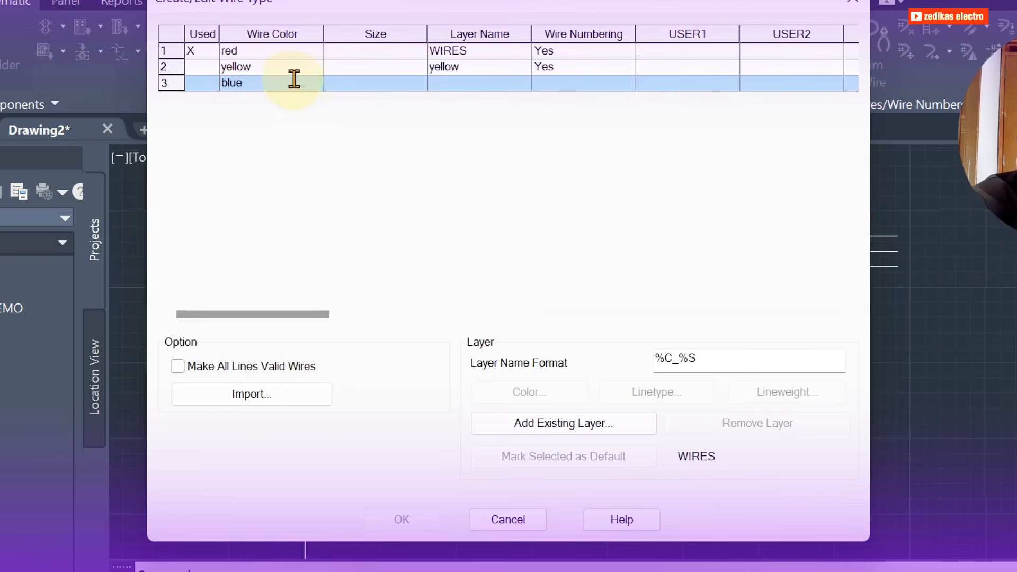
pyautogui.press('Tab')
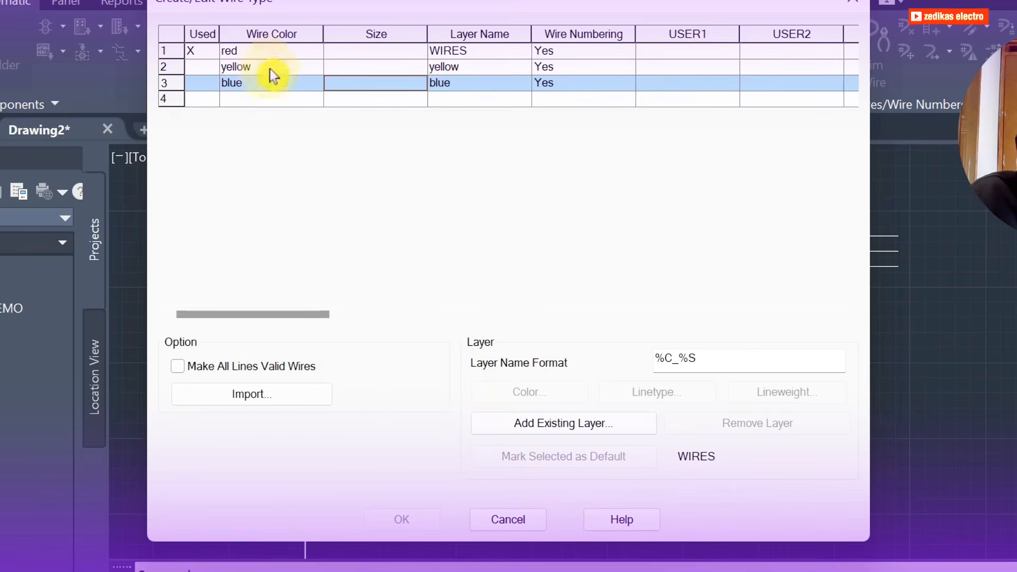
# Step: Assign the index color red to the layer of the red wire type
pyautogui.click(242, 51)
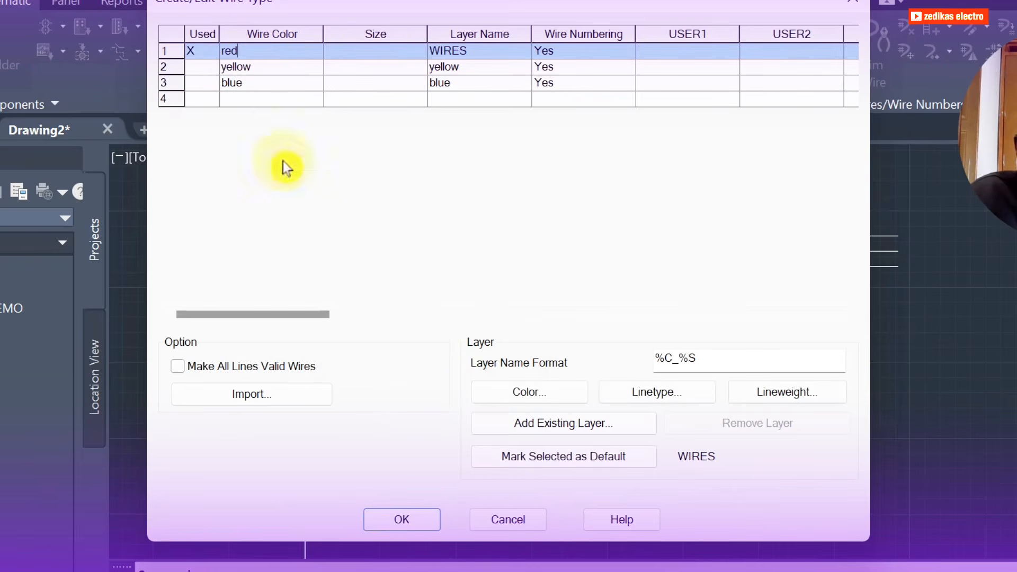
pyautogui.click(538, 393)
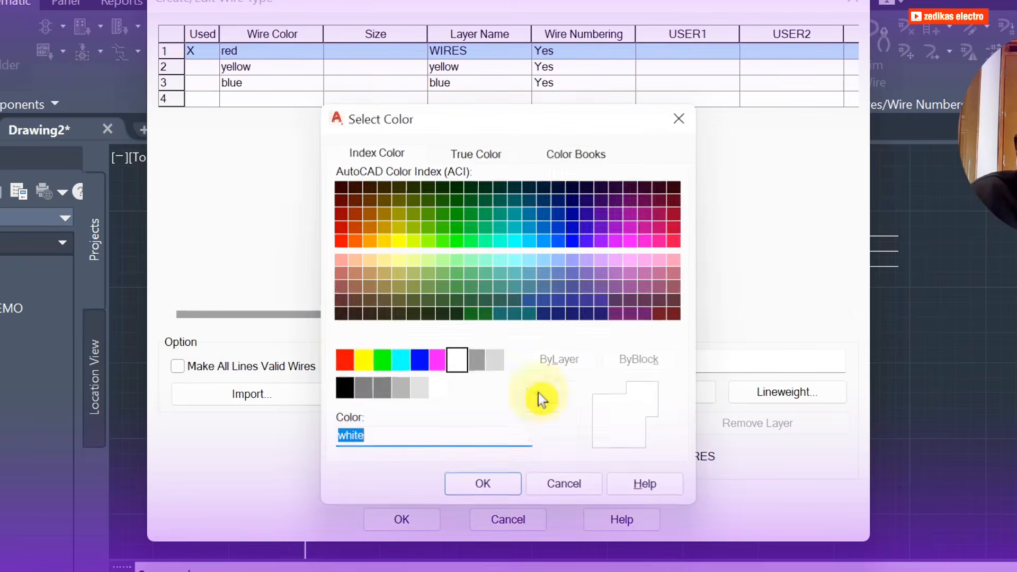
pyautogui.click(345, 360)
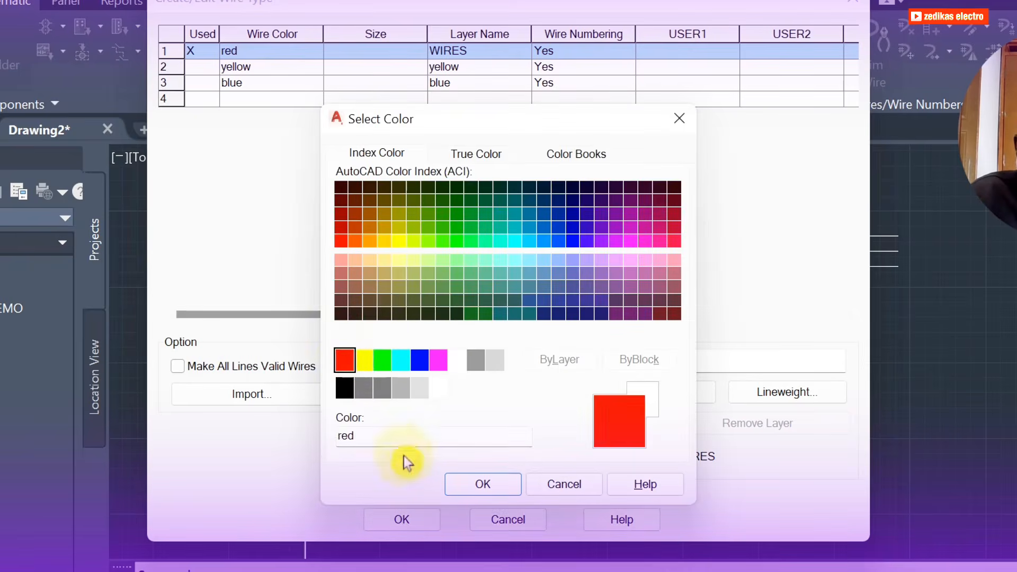
pyautogui.click(464, 487)
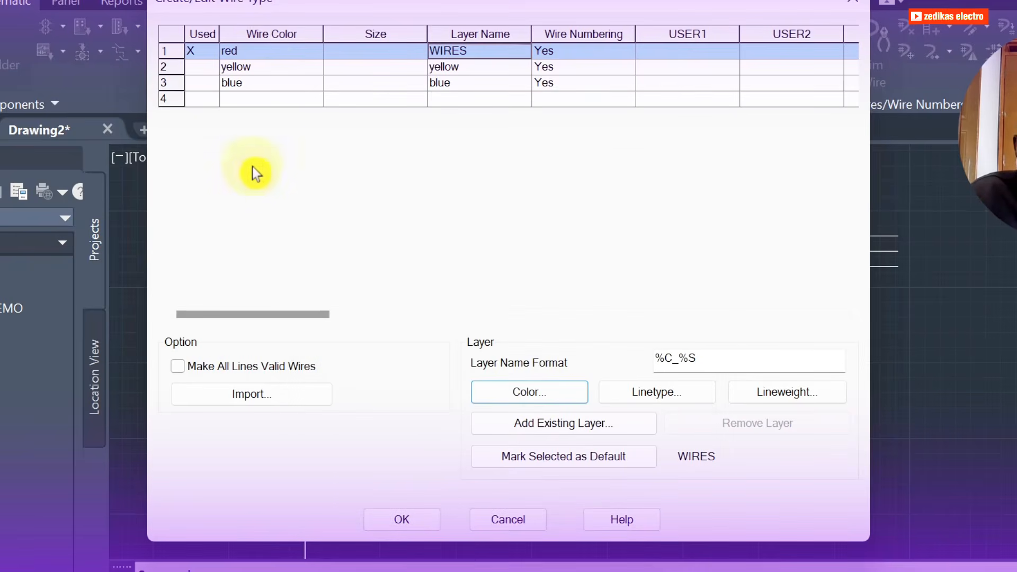
# Step: Assign the index color yellow to the layer of the yellow wire type
pyautogui.click(253, 67)
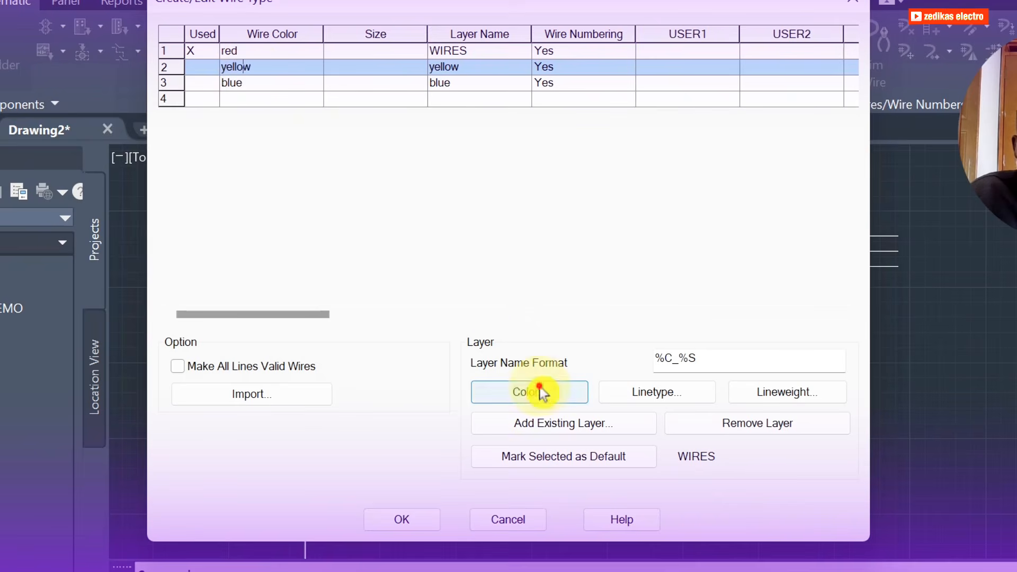
pyautogui.click(540, 392)
pyautogui.click(367, 359)
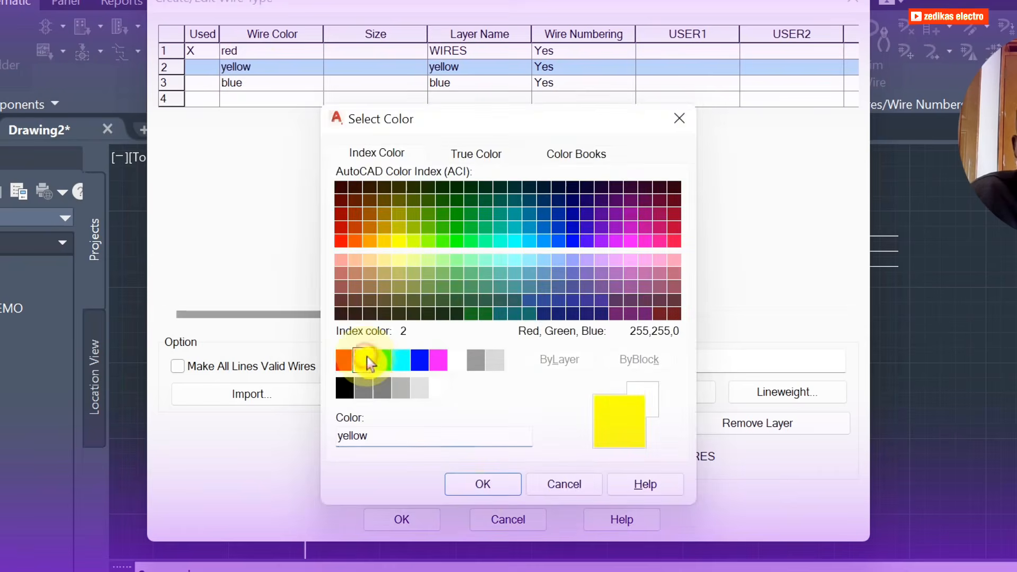
pyautogui.click(472, 490)
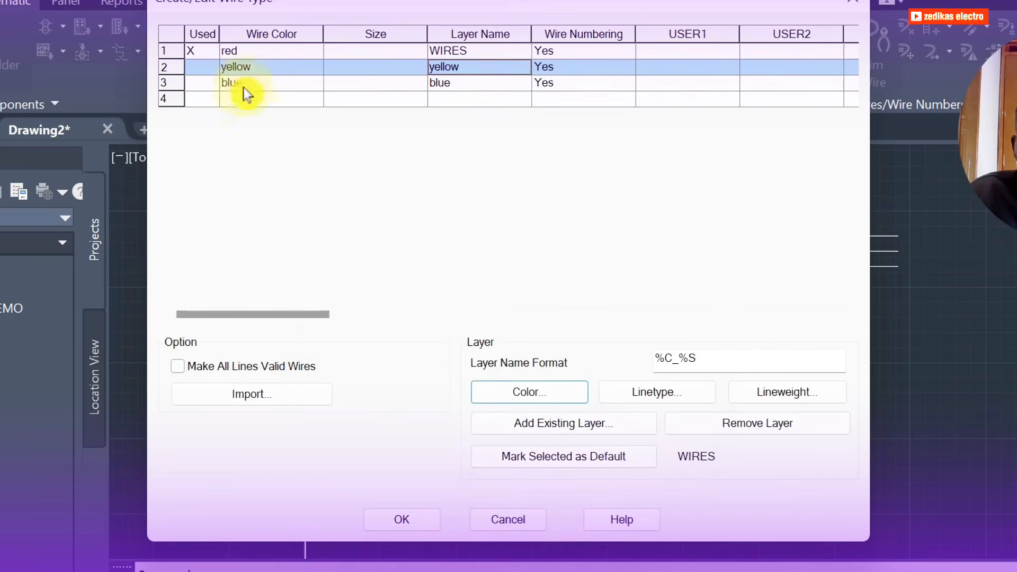
# Step: Assign the index color blue to the blue wire type's layer and accept the wire type definitions
pyautogui.click(243, 87)
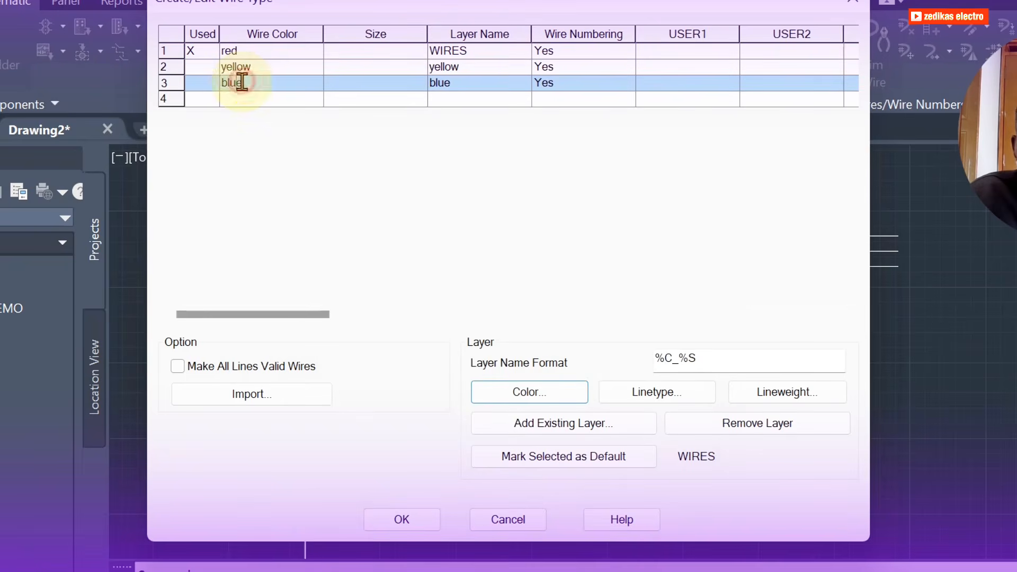
pyautogui.click(517, 397)
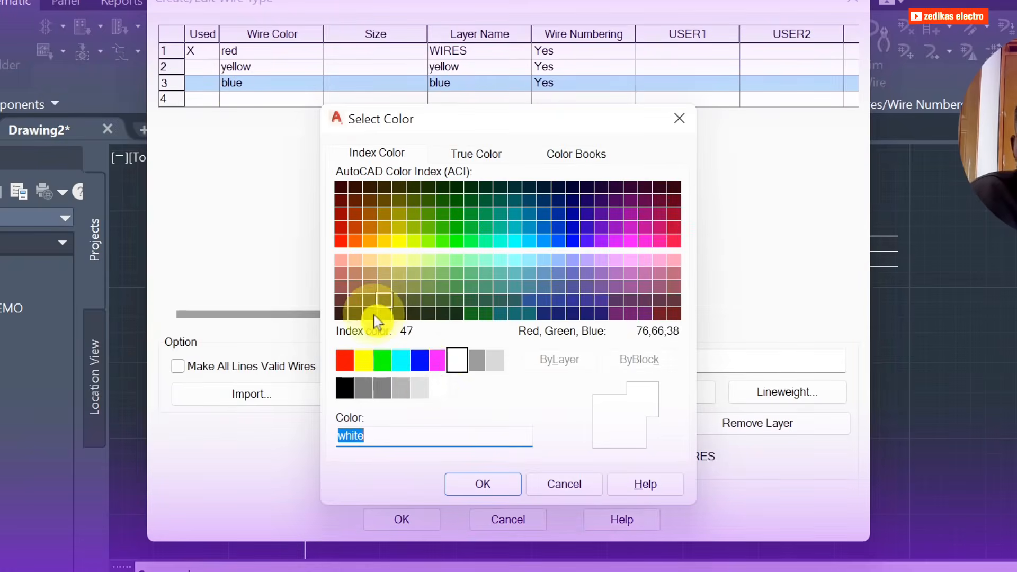
pyautogui.click(423, 363)
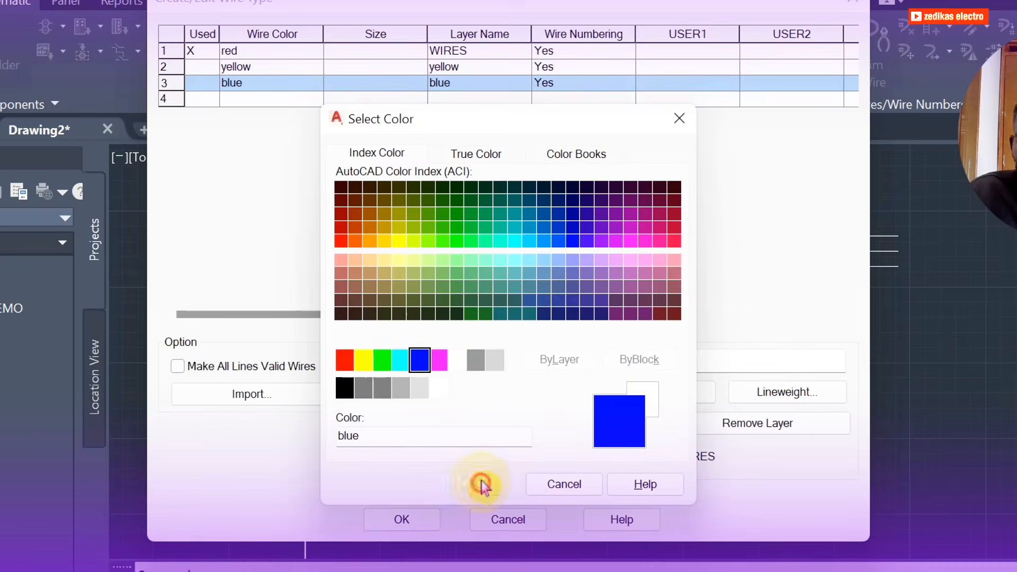
pyautogui.click(481, 483)
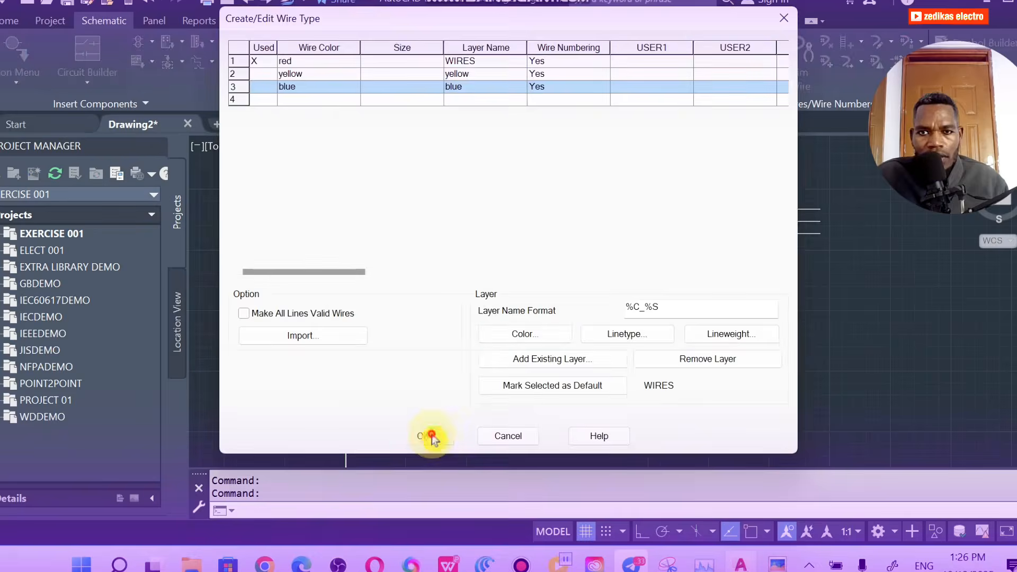
pyautogui.click(408, 519)
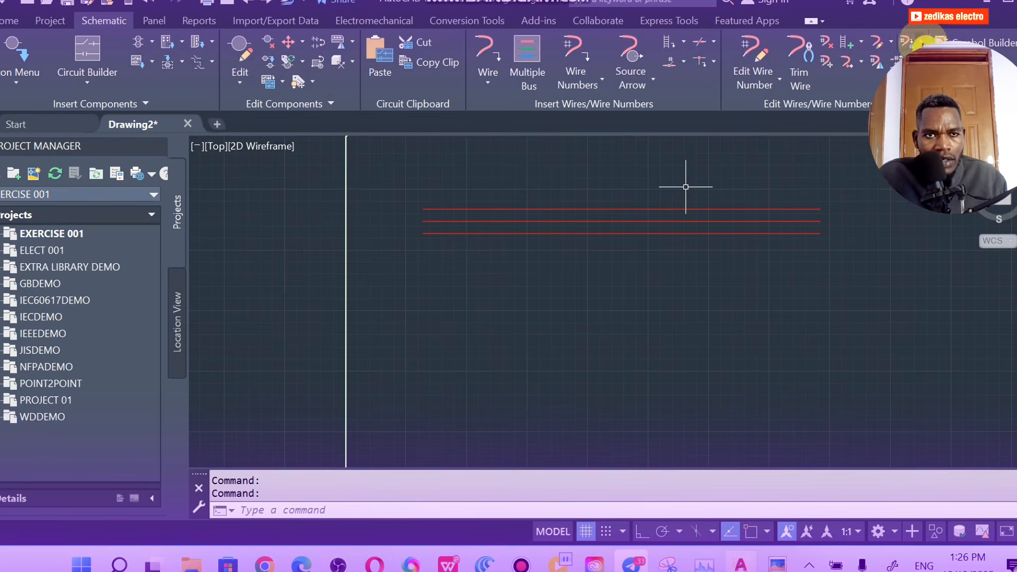
# Step: Apply the red wire type on layer WIRES to the uppermost wire of the three-phase bus
pyautogui.click(895, 46)
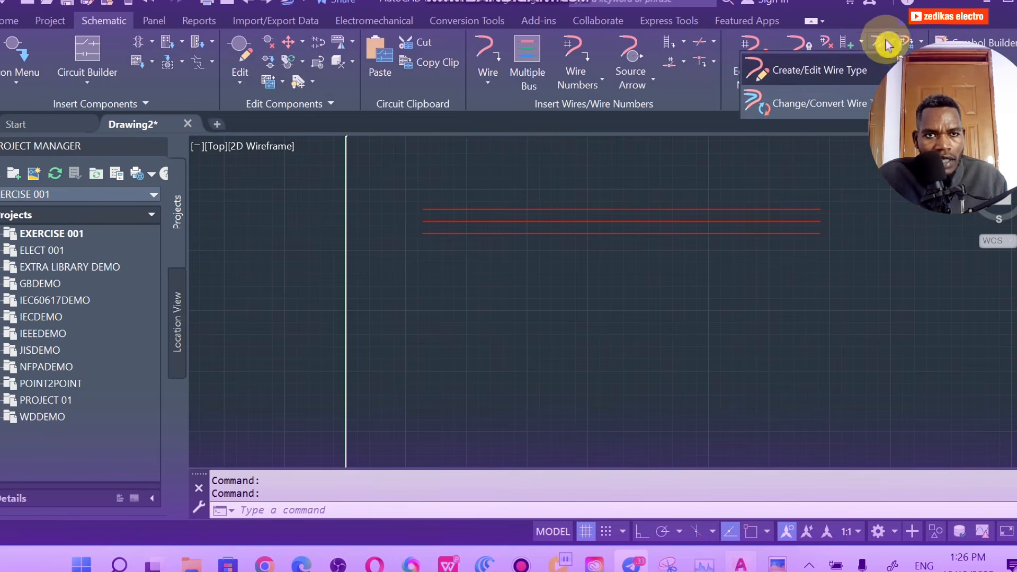
pyautogui.click(837, 109)
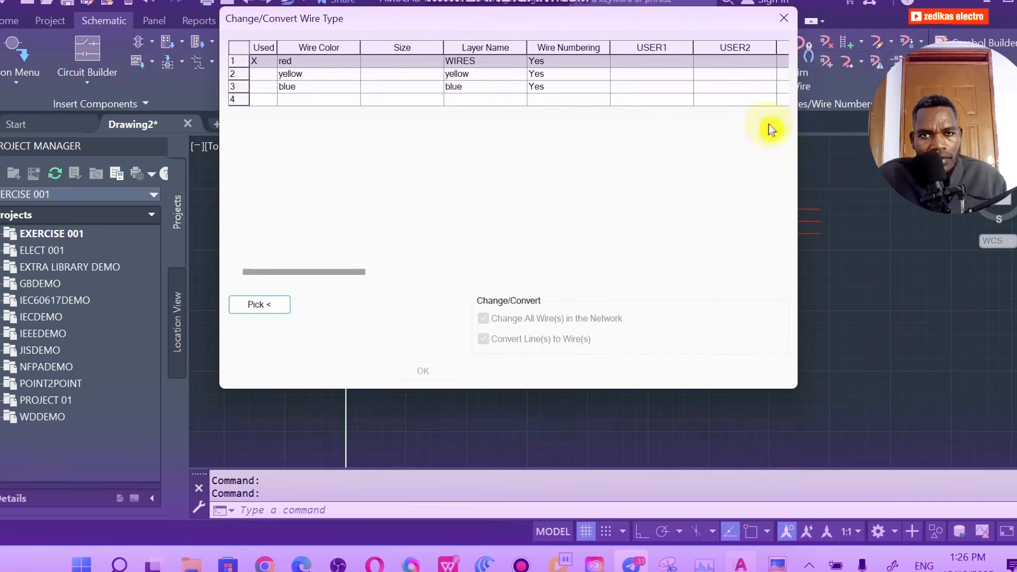
pyautogui.click(304, 65)
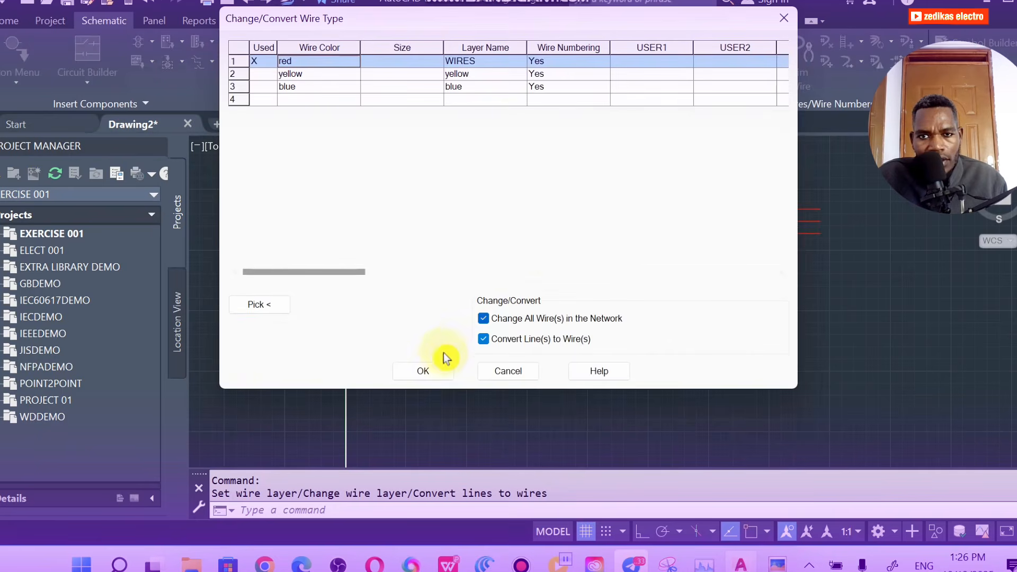
pyautogui.click(435, 371)
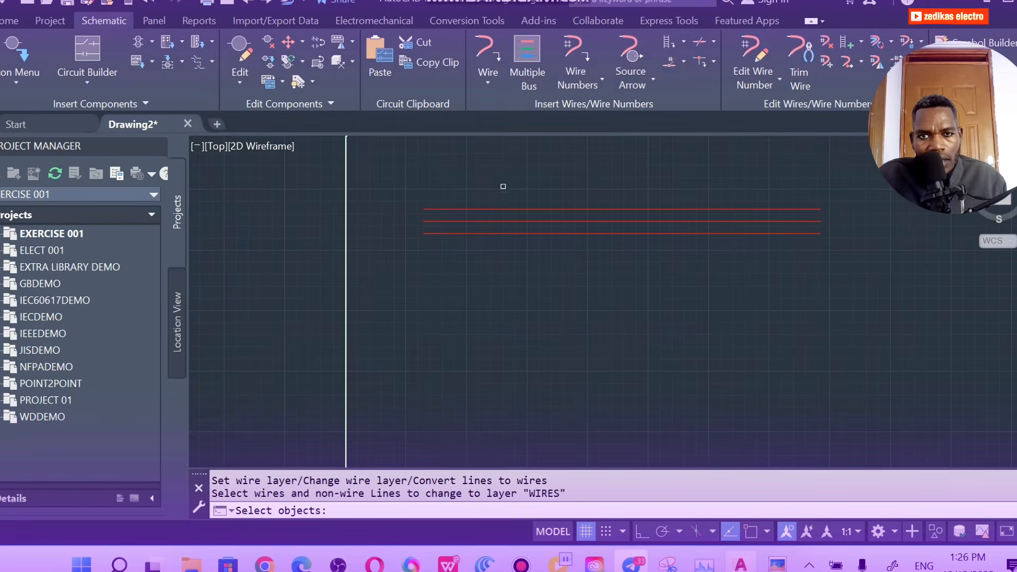
pyautogui.click(508, 210)
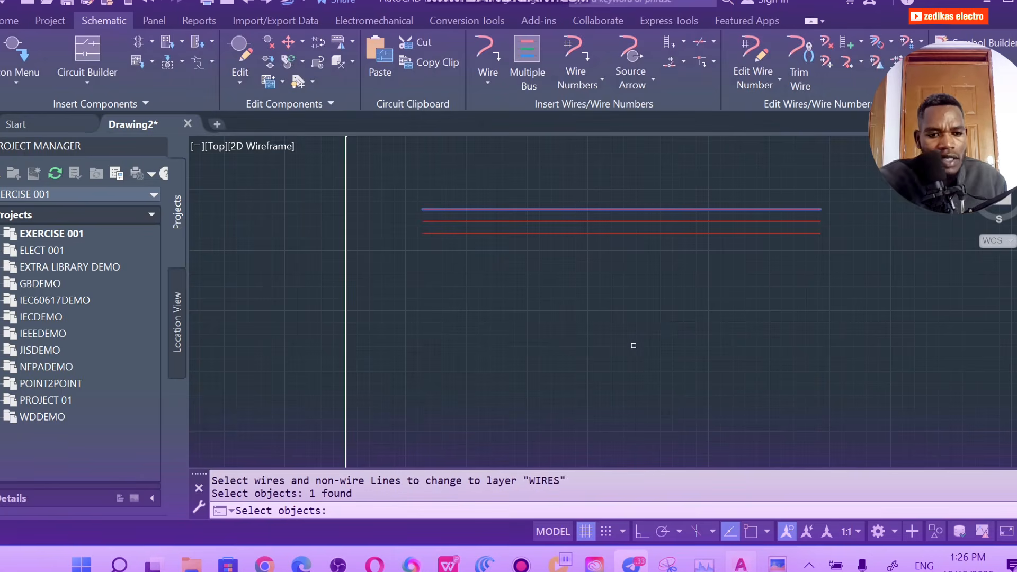
pyautogui.press('Return')
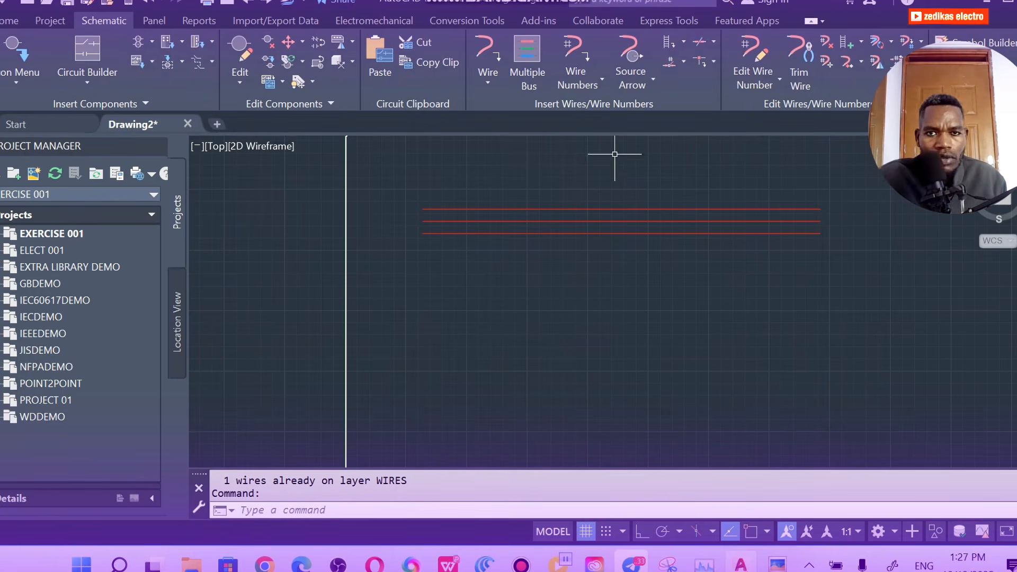
# Step: Apply the yellow wire type to the middle wire of the three-phase bus with Change/Convert Wire Type
pyautogui.click(892, 44)
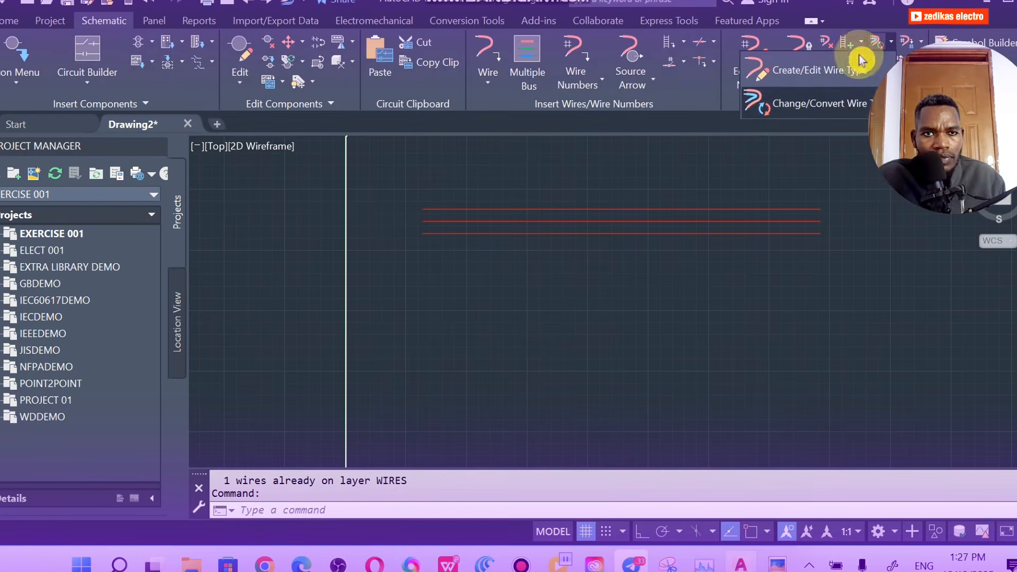
pyautogui.click(840, 106)
pyautogui.click(307, 74)
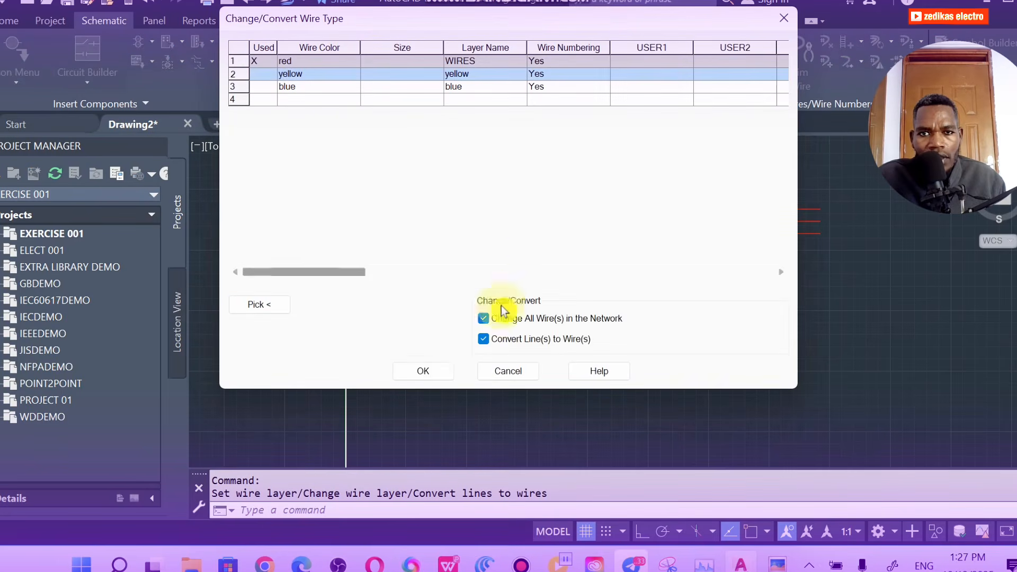
pyautogui.click(431, 374)
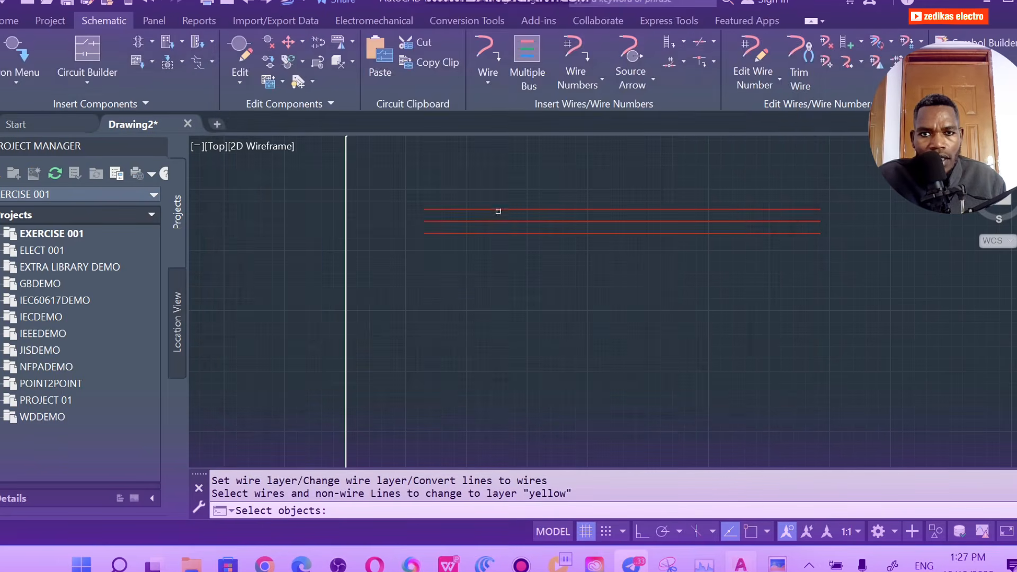
pyautogui.click(506, 222)
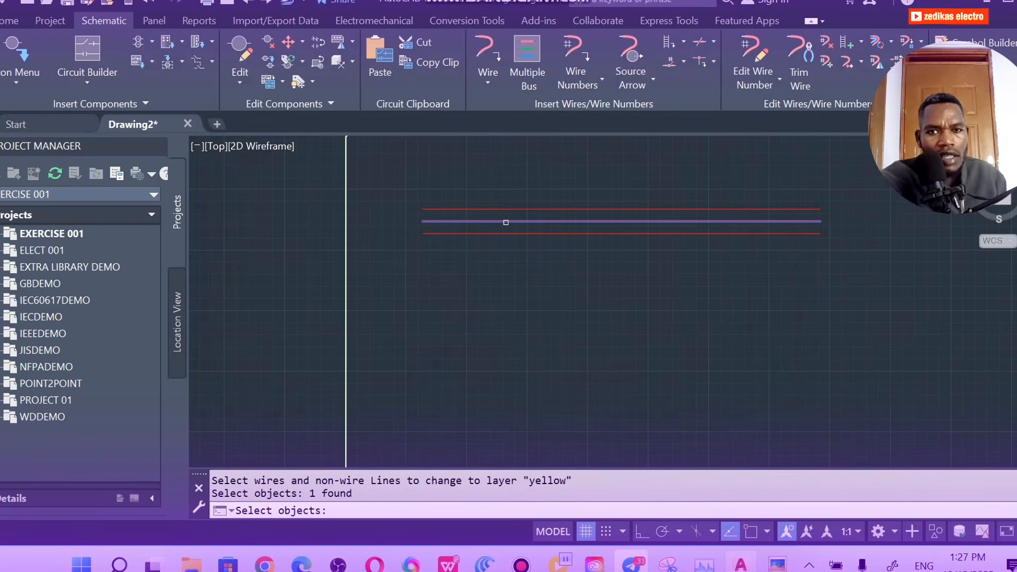
pyautogui.press('Return')
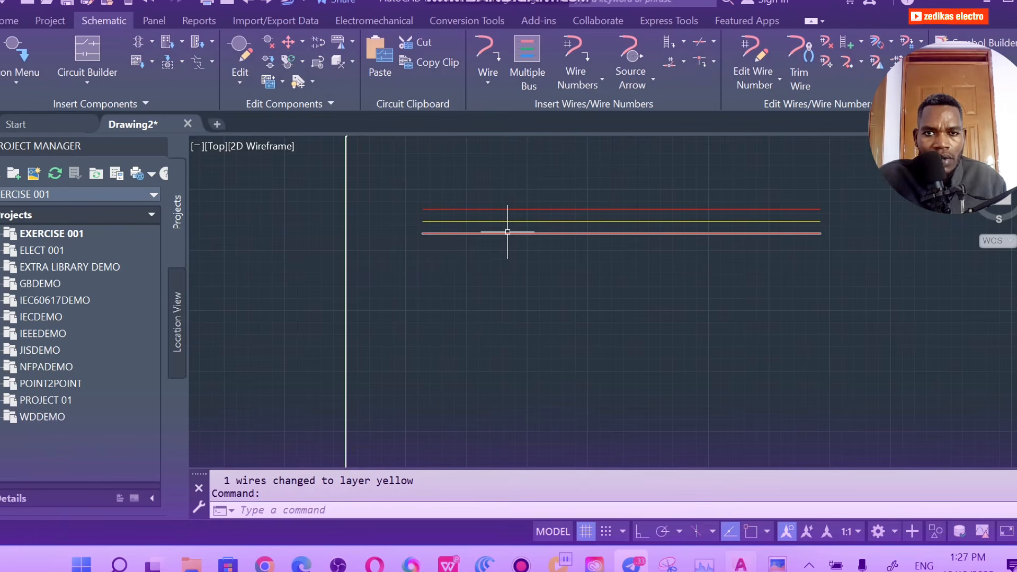
# Step: Apply the blue wire type to the lowest wire of the three-phase bus with Change/Convert Wire Type
pyautogui.click(509, 234)
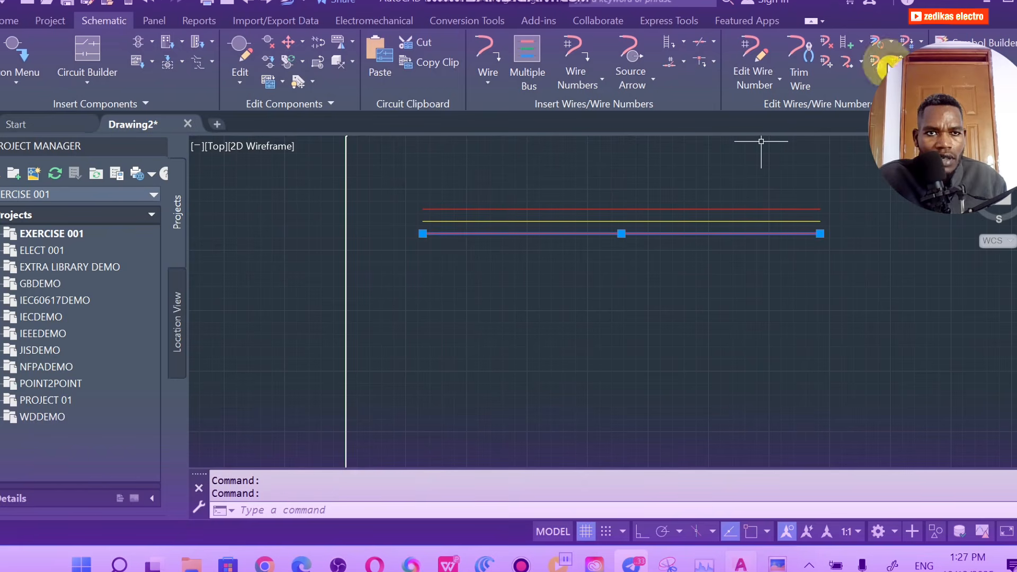
pyautogui.click(895, 47)
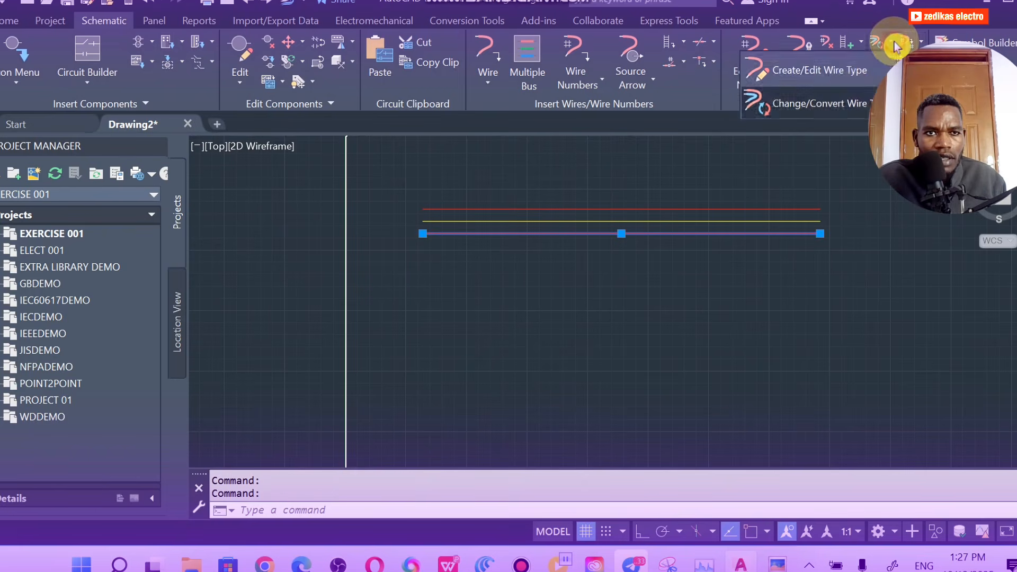
pyautogui.click(852, 106)
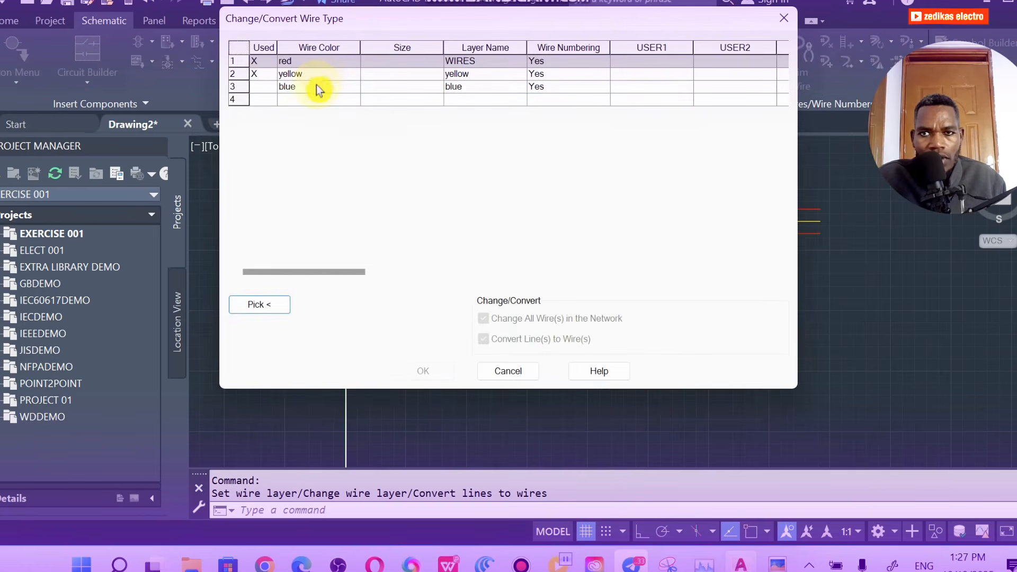
pyautogui.click(317, 85)
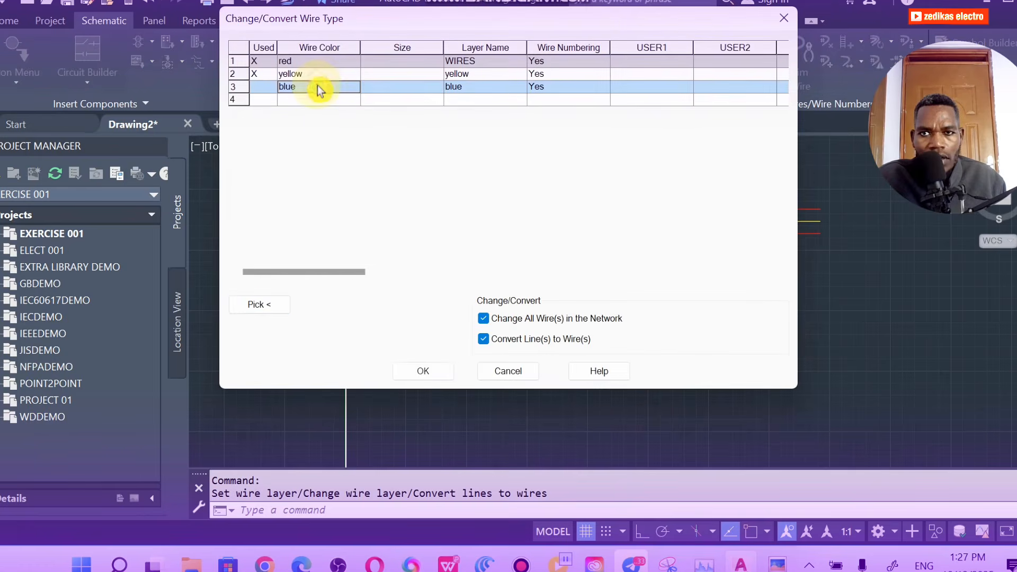
pyautogui.click(421, 370)
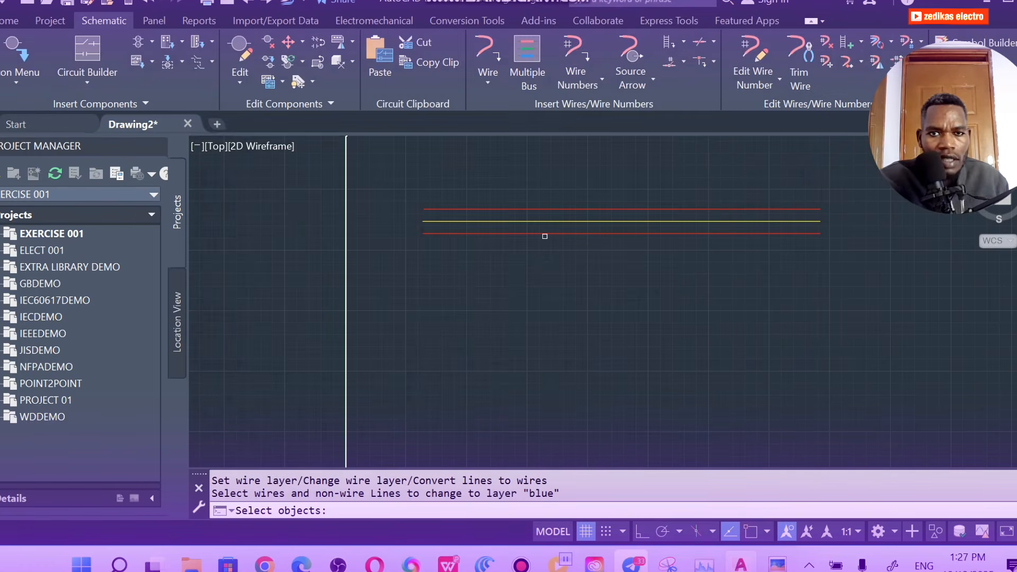
pyautogui.click(545, 234)
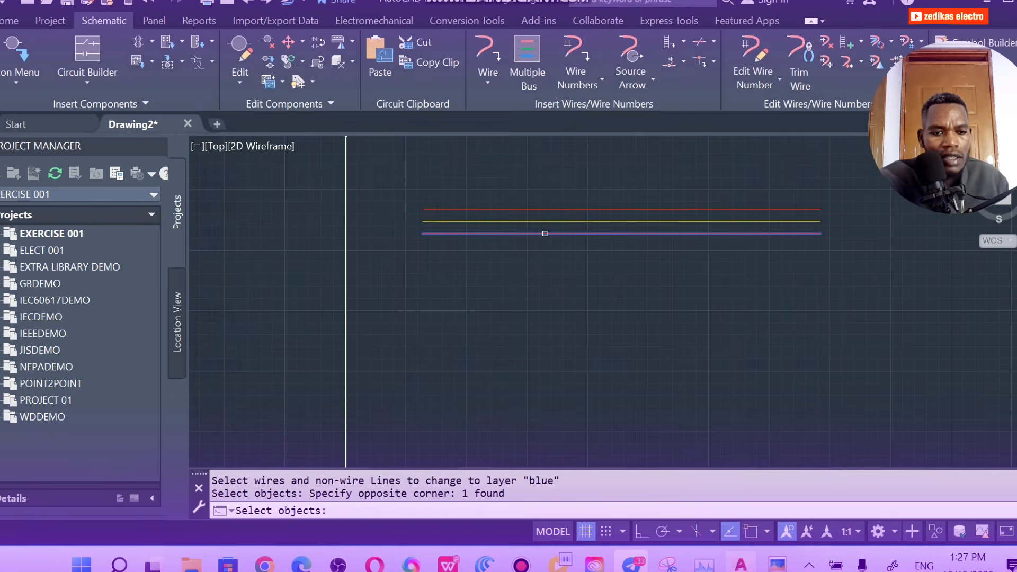
pyautogui.press('Return')
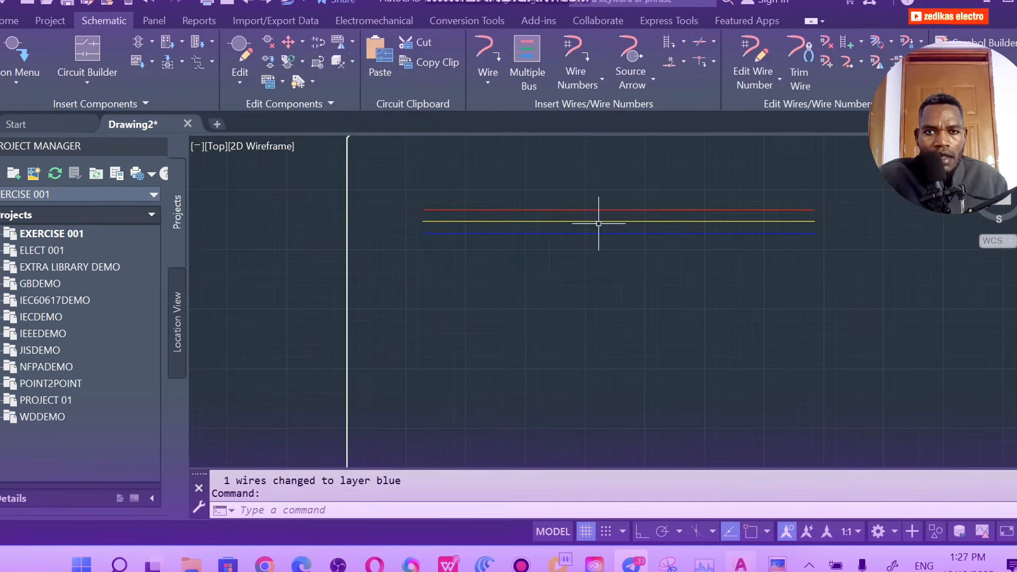
pyautogui.press('Escape')
pyautogui.scroll(2, 487, 208)
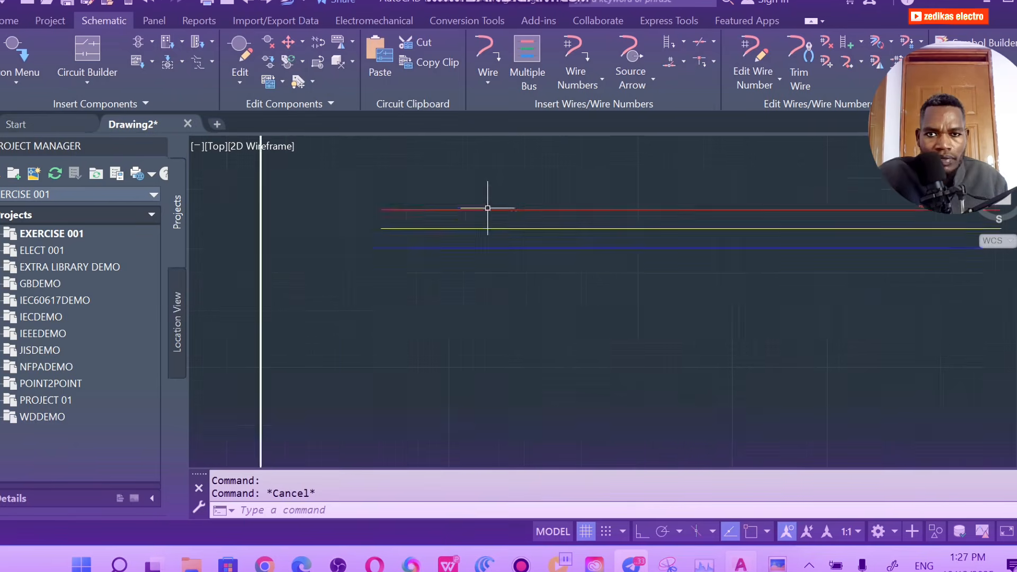
pyautogui.scroll(-2, 486, 213)
pyautogui.scroll(4, 478, 231)
pyautogui.scroll(-2, 473, 228)
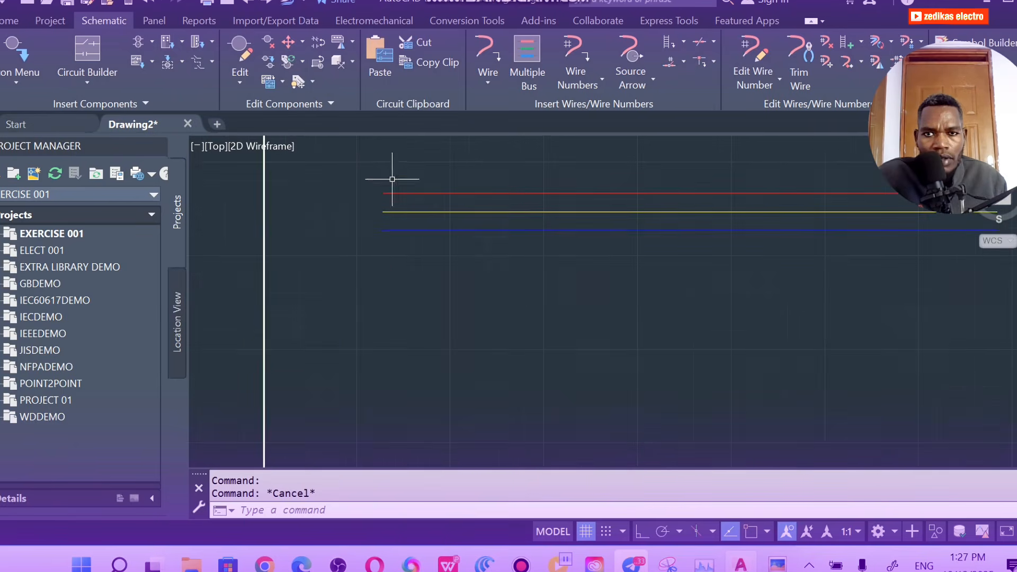
pyautogui.scroll(5, 400, 200)
pyautogui.scroll(-3, 398, 200)
pyautogui.scroll(-2, 396, 215)
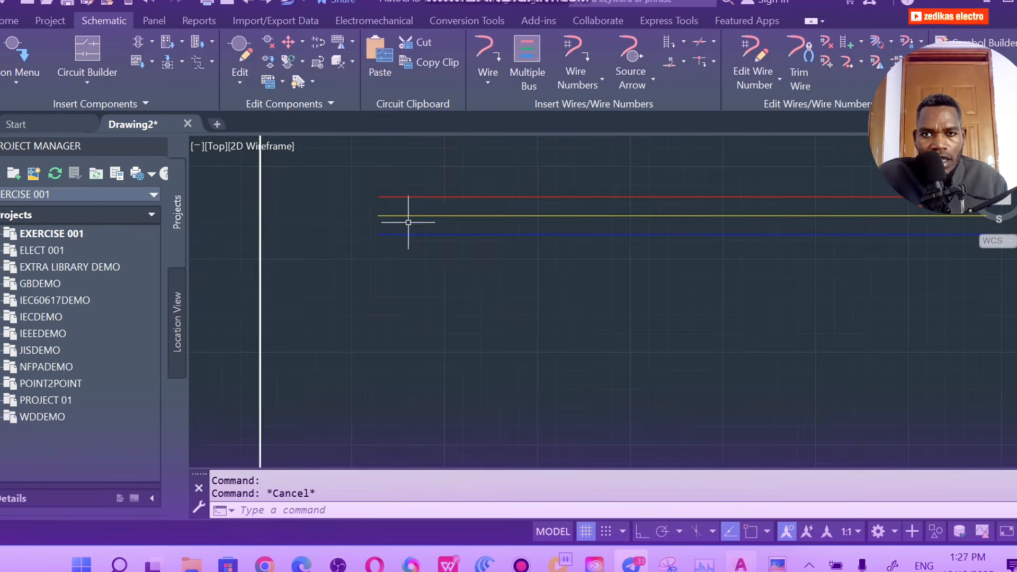
# Step: Switch to Picasa Photo Viewer to examine the phase labels in the reference diagram sample project 2.PNG, and return to the drawing
pyautogui.moveTo(777, 562)
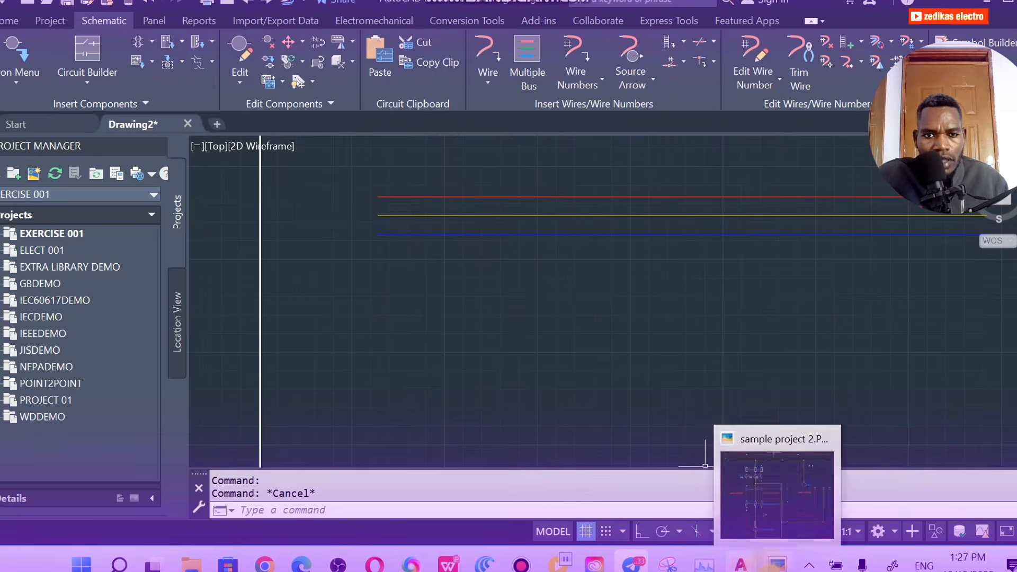
pyautogui.click(778, 490)
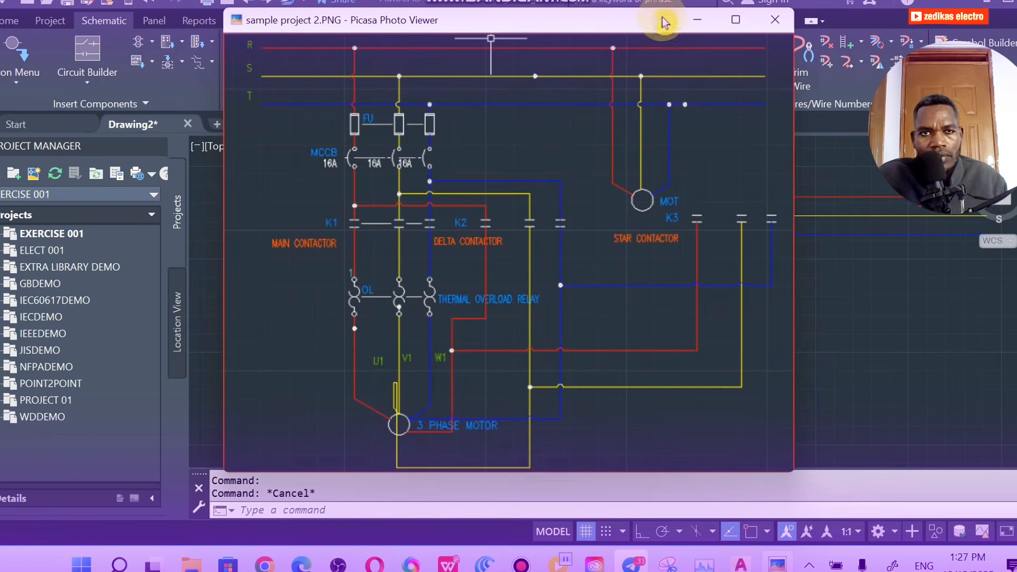
pyautogui.click(702, 21)
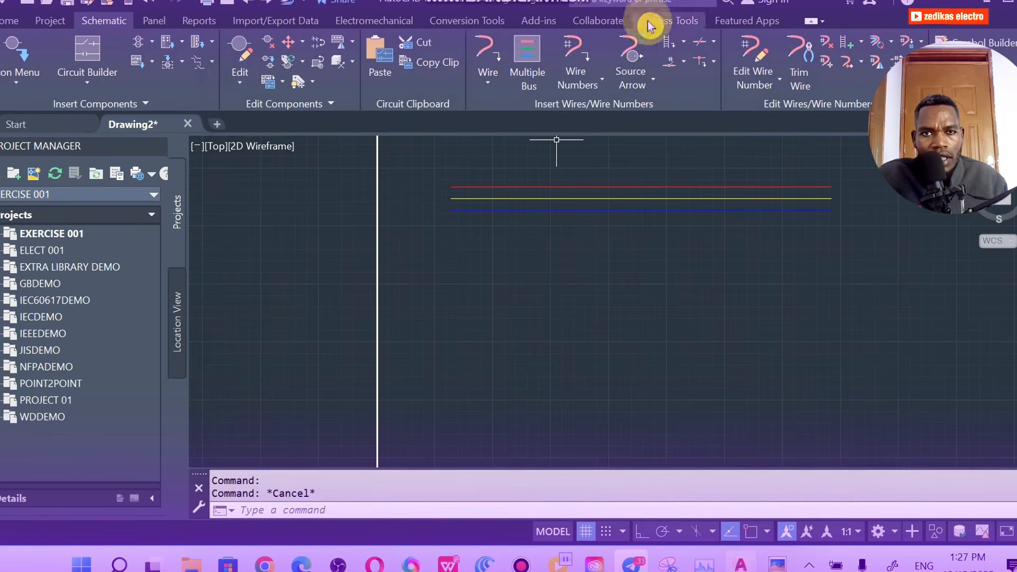
# Step: Tag the red bus wire with wire number R, using sequential wire tagging on an individually picked wire
pyautogui.click(606, 82)
pyautogui.click(626, 125)
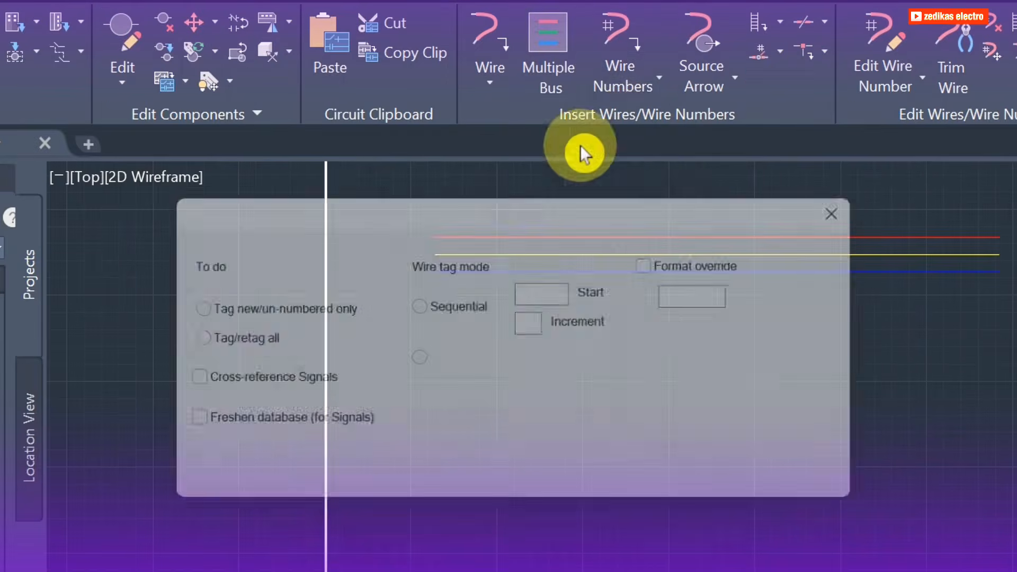
pyautogui.click(420, 305)
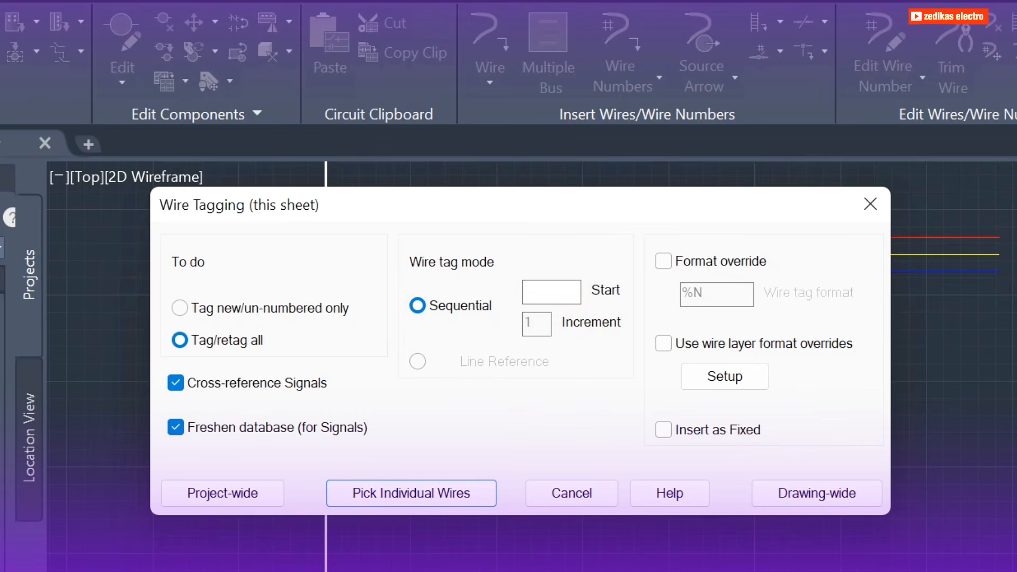
pyautogui.click(421, 495)
pyautogui.click(485, 236)
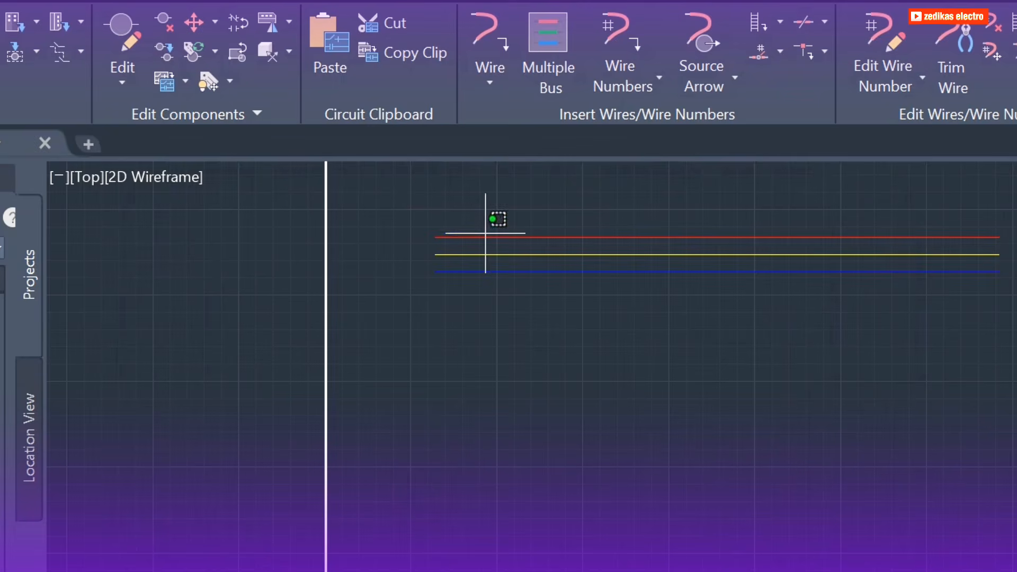
pyautogui.click(488, 235)
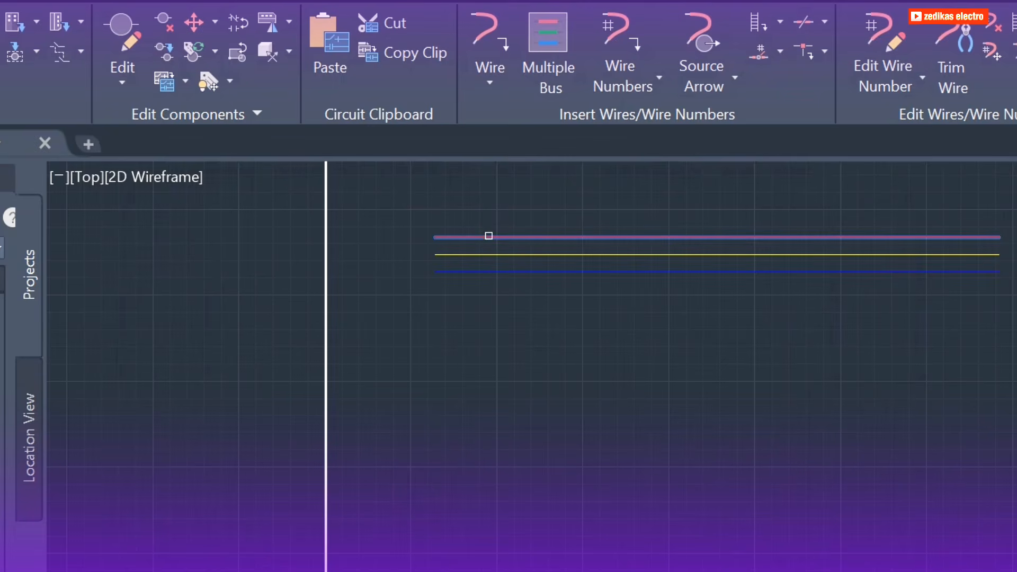
pyautogui.click(488, 236)
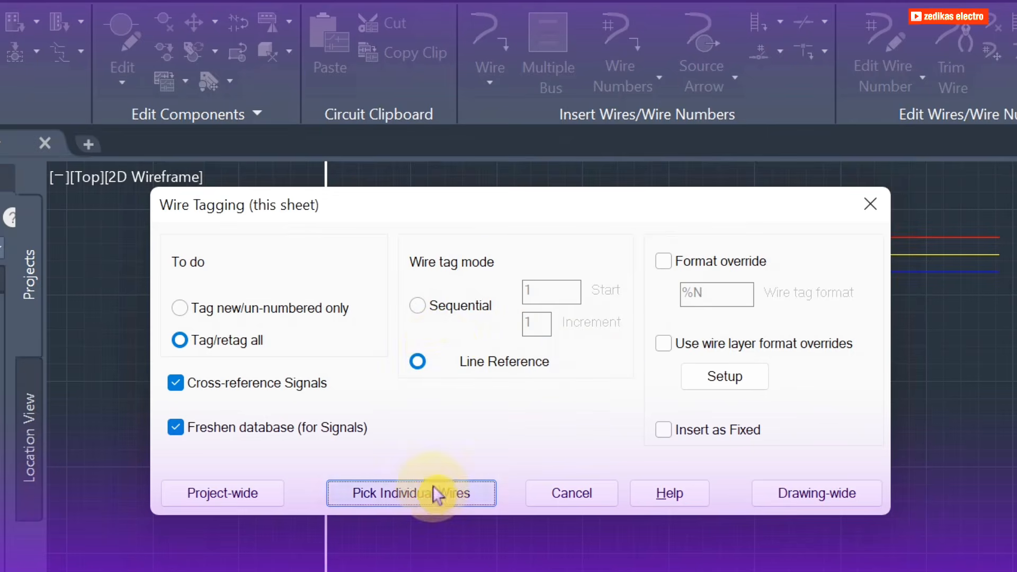
# Step: Tag the yellow bus wire with wire number S, using sequential mode with S as the start value
pyautogui.click(416, 311)
pyautogui.click(564, 288)
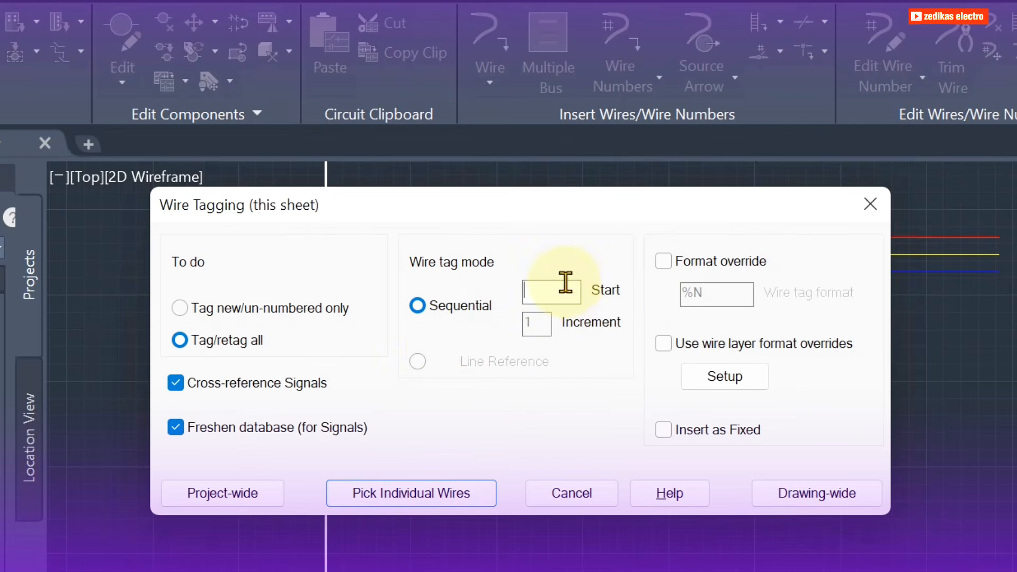
pyautogui.write('5')
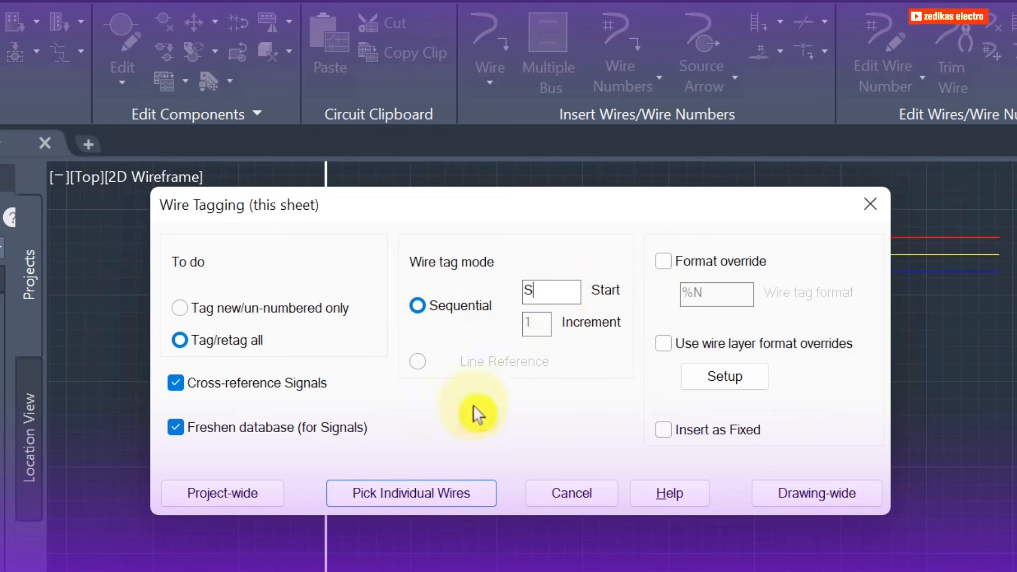
pyautogui.click(399, 493)
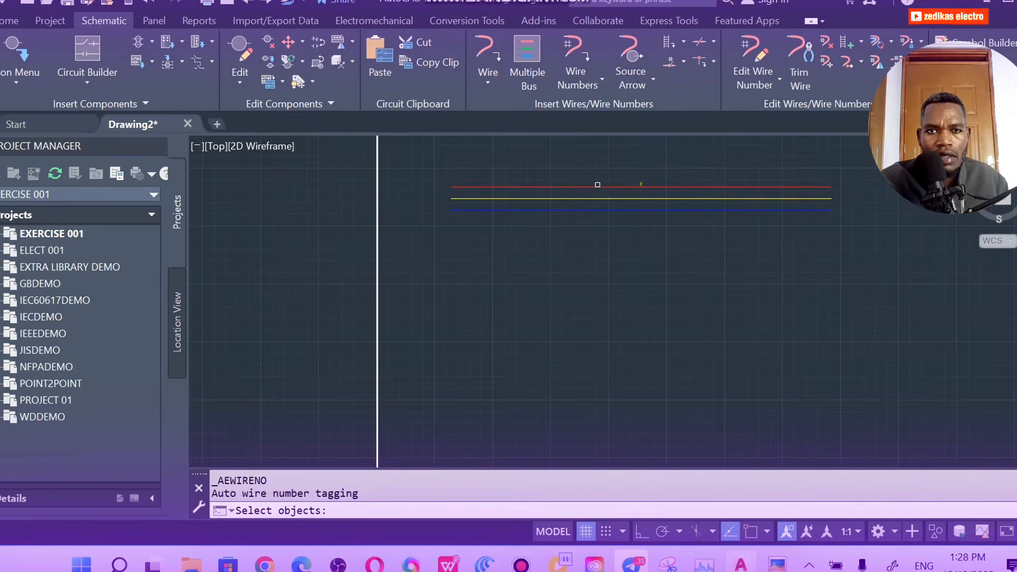
pyautogui.click(595, 198)
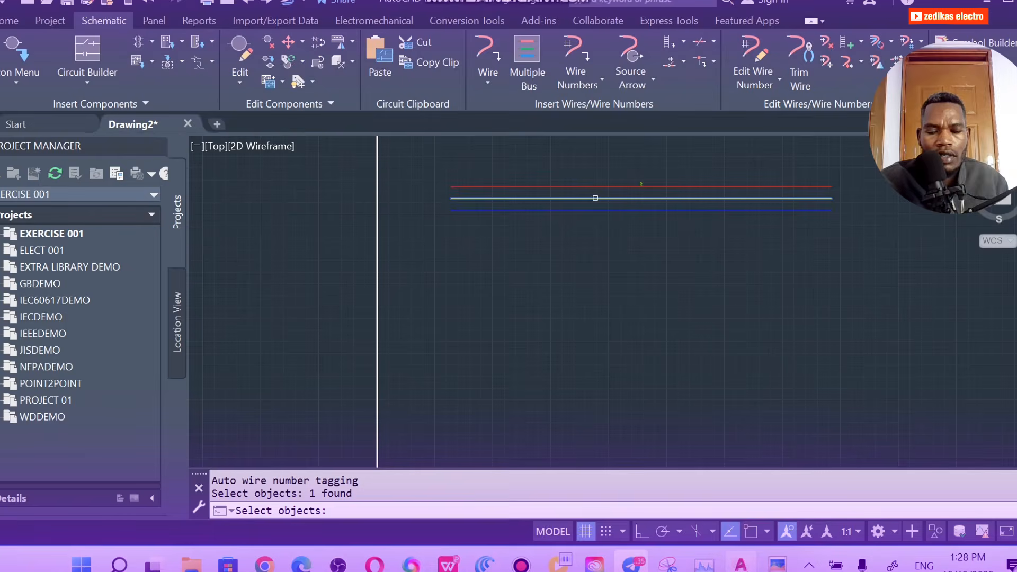
pyautogui.rightClick(593, 197)
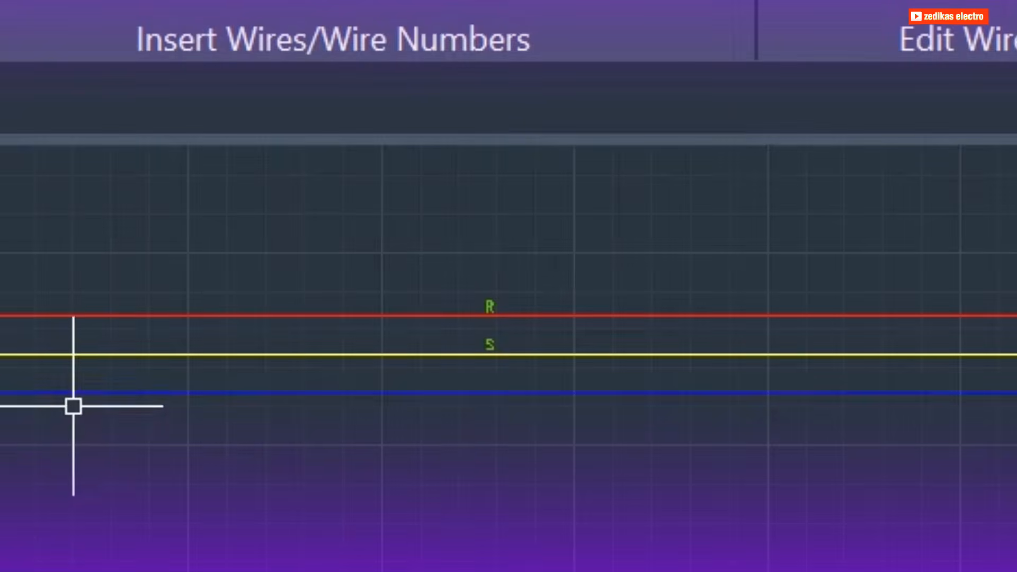
# Step: Tag the blue bus wire with wire number T, using sequential wire tagging, and check the labels on the bus
pyautogui.click(80, 394)
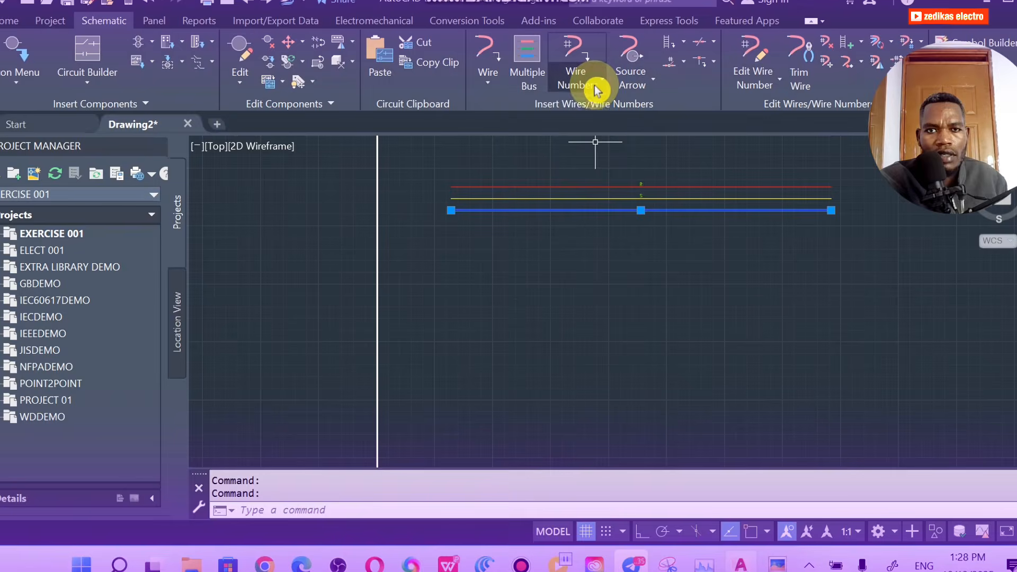
pyautogui.click(596, 89)
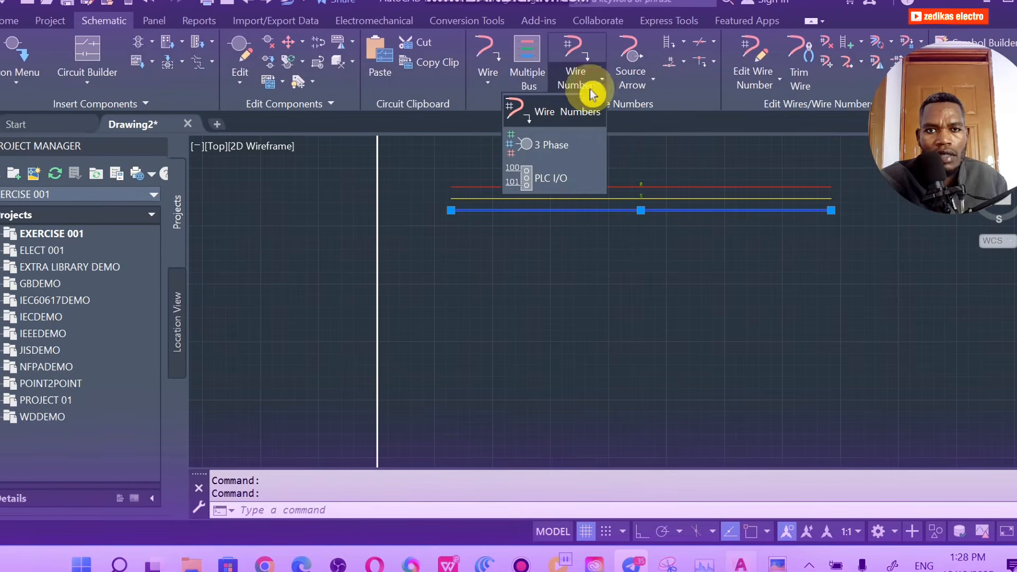
pyautogui.click(574, 109)
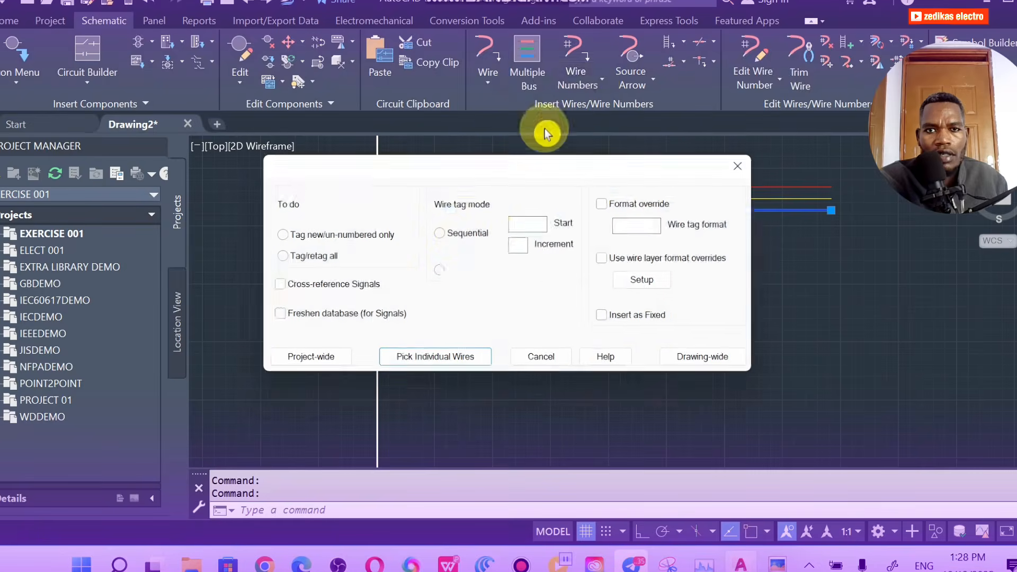
pyautogui.click(443, 234)
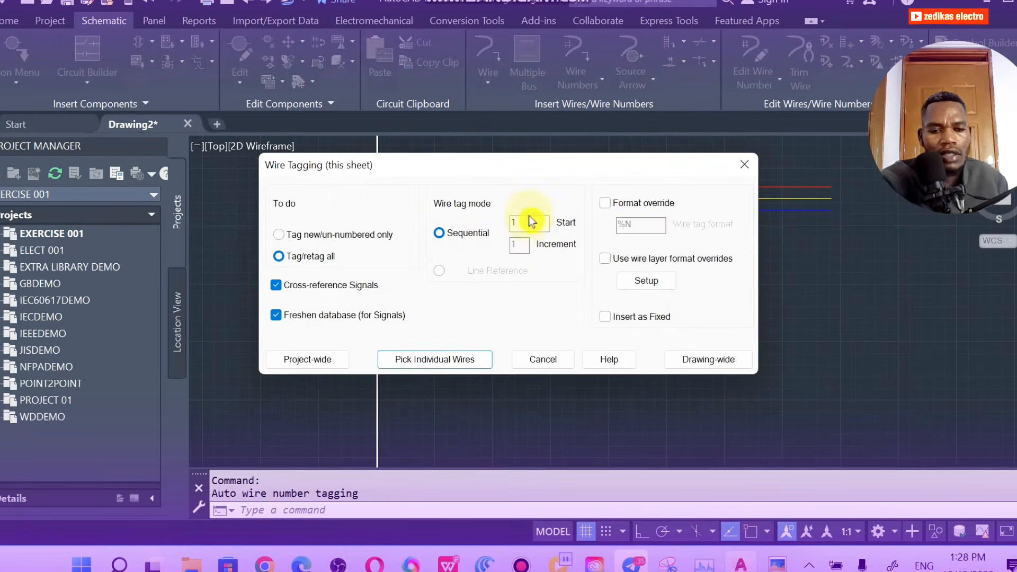
pyautogui.click(437, 357)
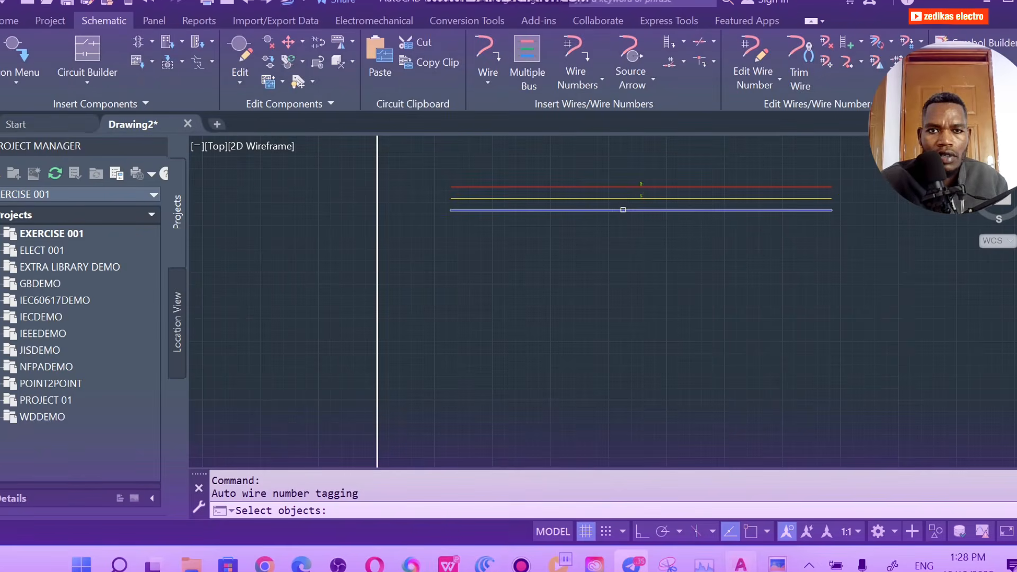
pyautogui.click(624, 208)
pyautogui.press('Return')
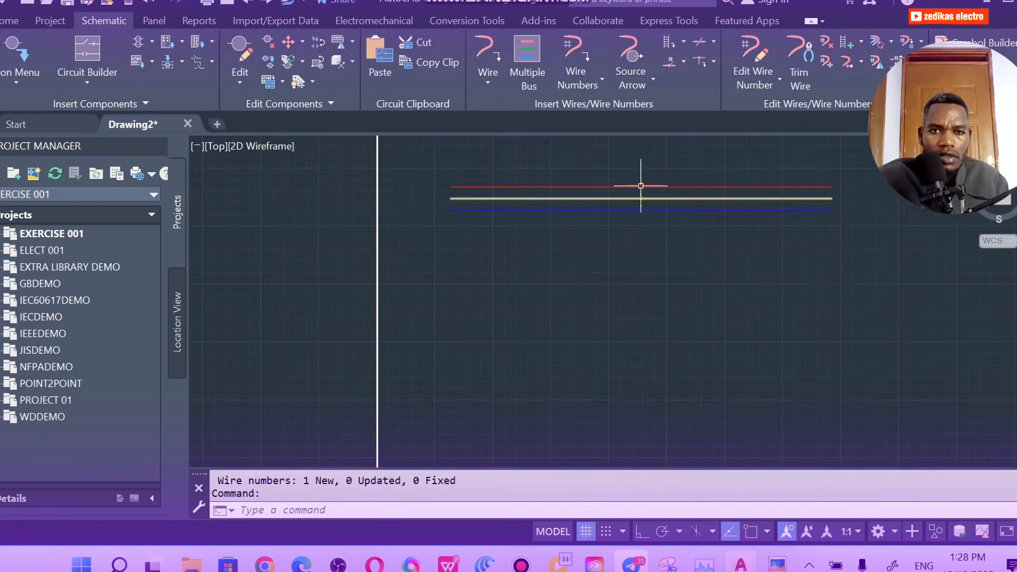
pyautogui.scroll(5, 639, 181)
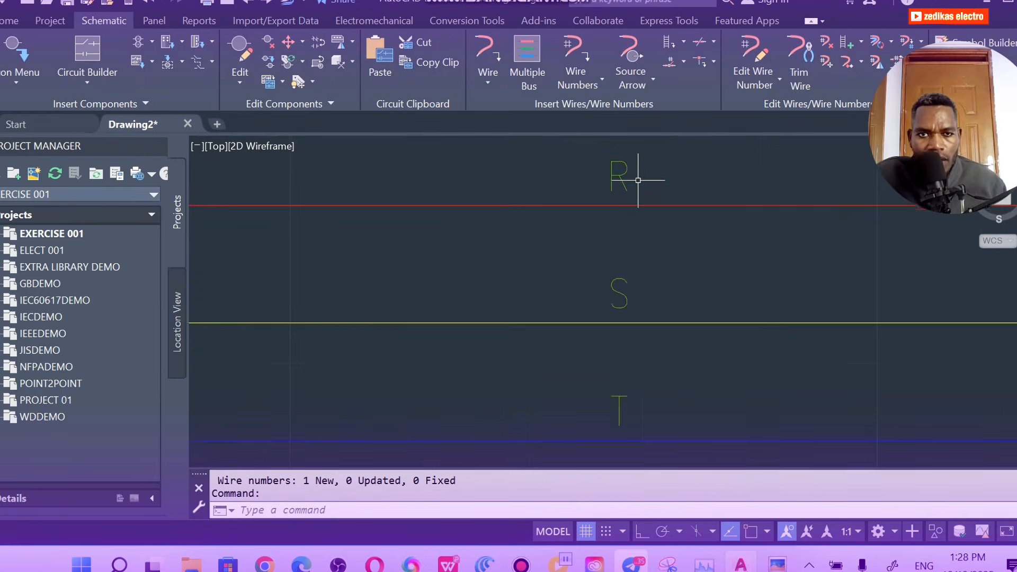
pyautogui.scroll(5, 625, 197)
pyautogui.scroll(-7, 623, 197)
pyautogui.scroll(-4, 617, 196)
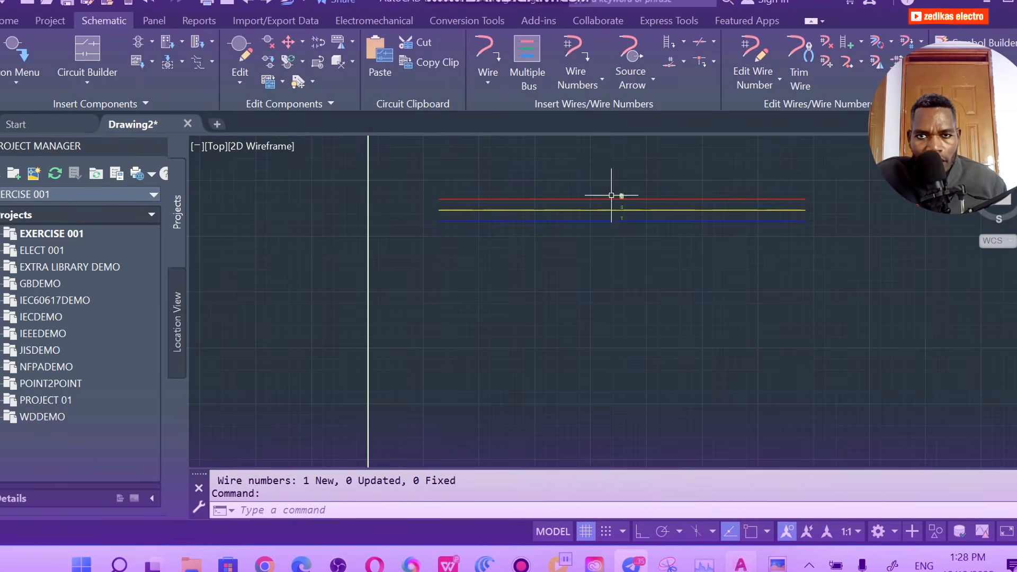
pyautogui.scroll(2, 619, 194)
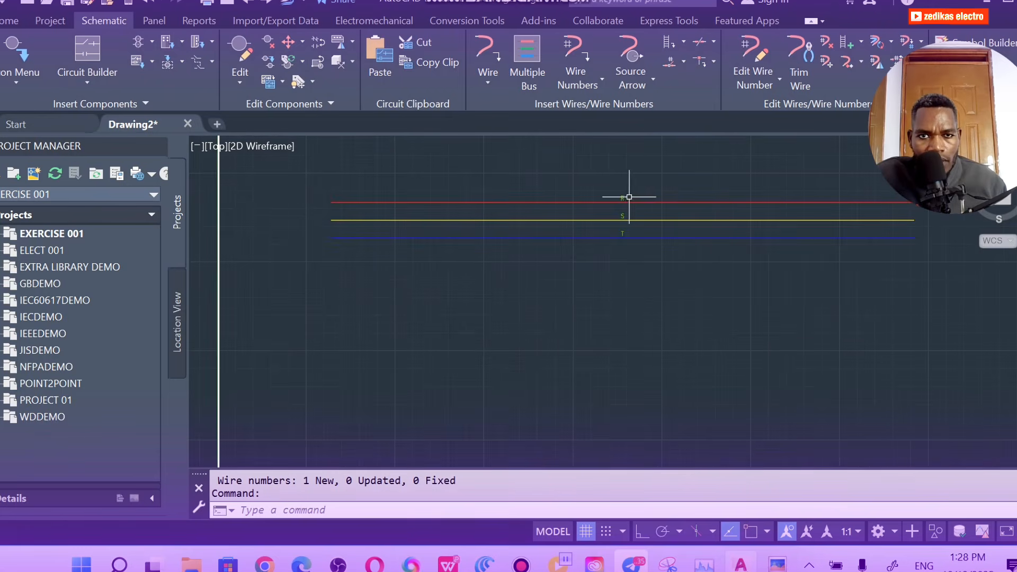
pyautogui.click(622, 200)
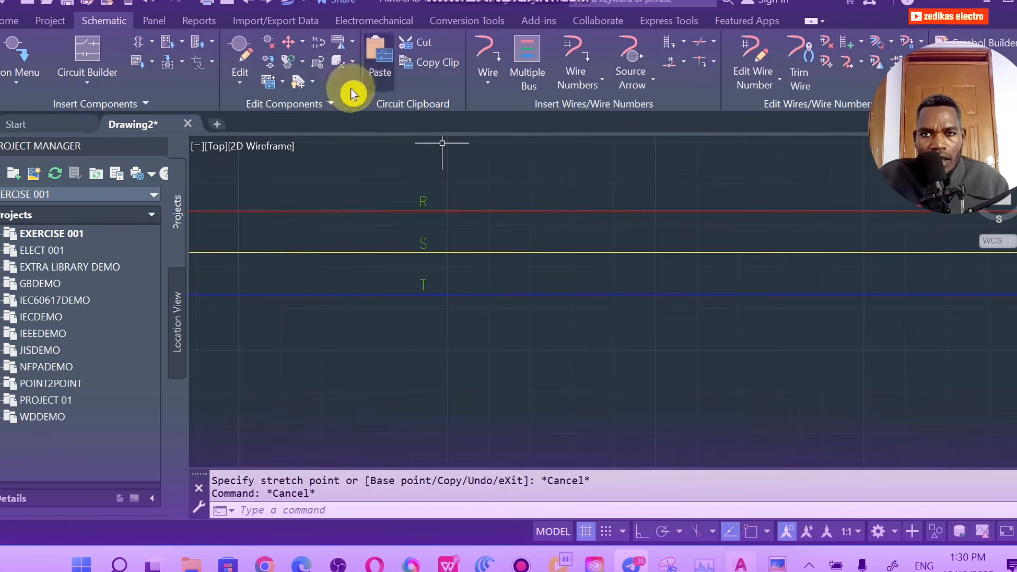
# Step: Move the R, S and T wire number labels together to just beyond the right end of the three bus wires, using Move/Show Attribute
pyautogui.click(312, 84)
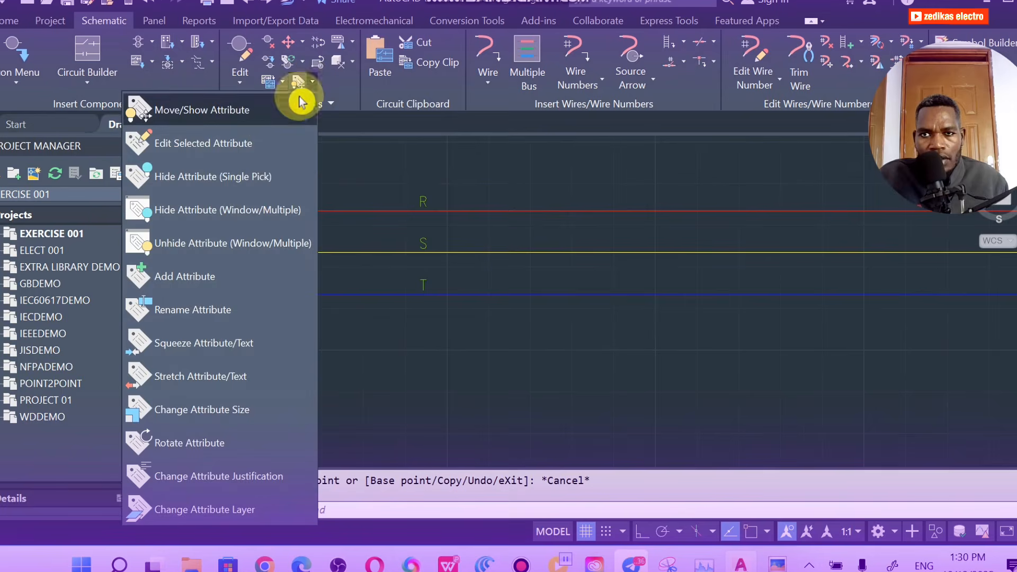
pyautogui.click(257, 113)
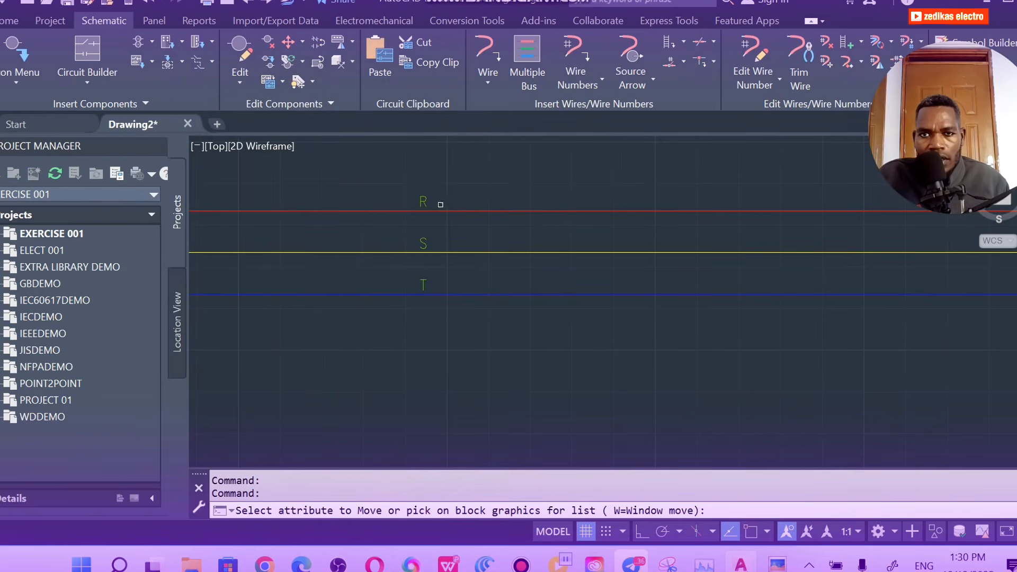
pyautogui.click(422, 201)
pyautogui.click(423, 244)
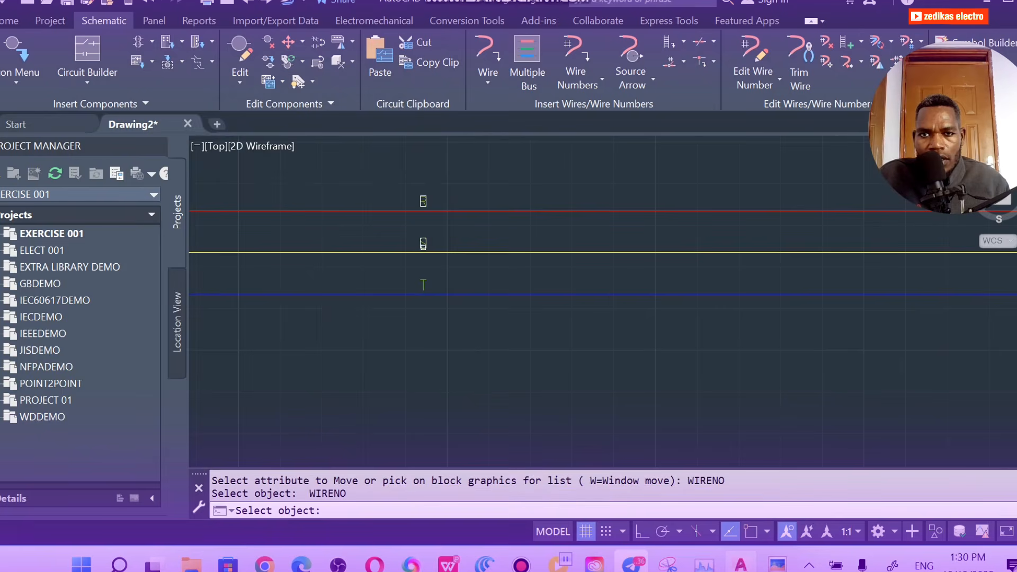
pyautogui.click(423, 283)
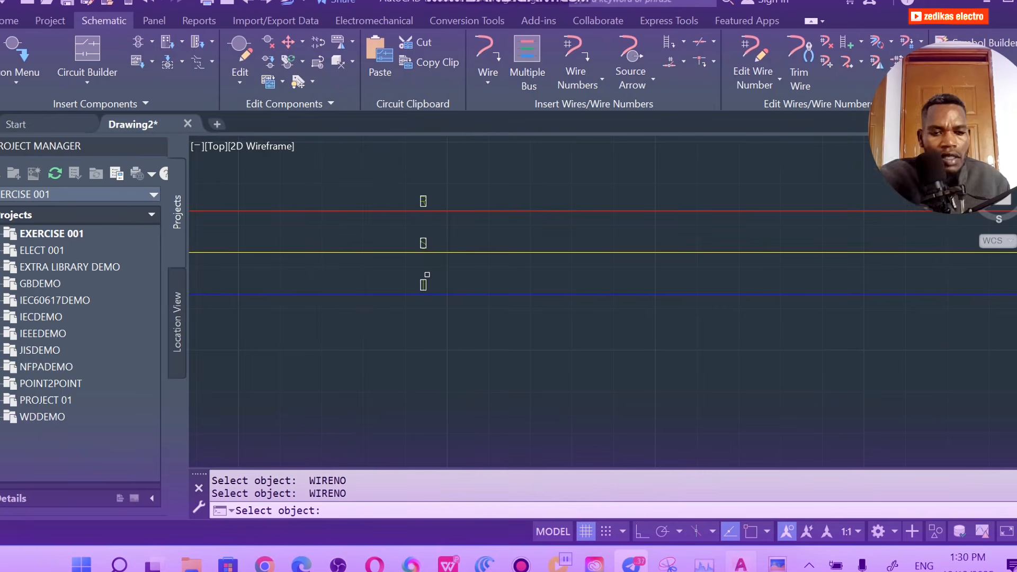
pyautogui.press('Return')
pyautogui.scroll(-3, 445, 249)
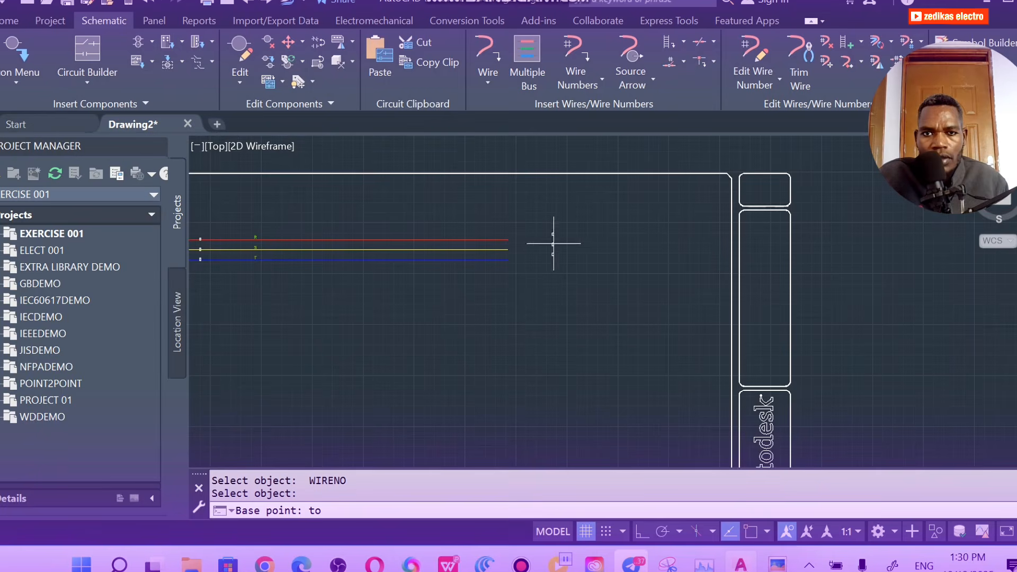
pyautogui.click(517, 245)
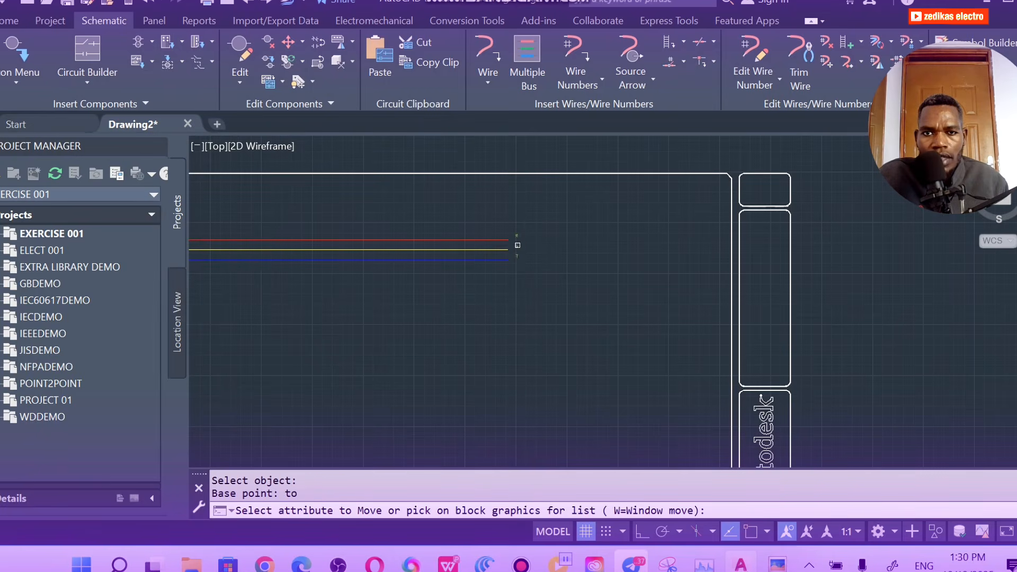
pyautogui.scroll(-4, 492, 251)
pyautogui.scroll(5, 447, 250)
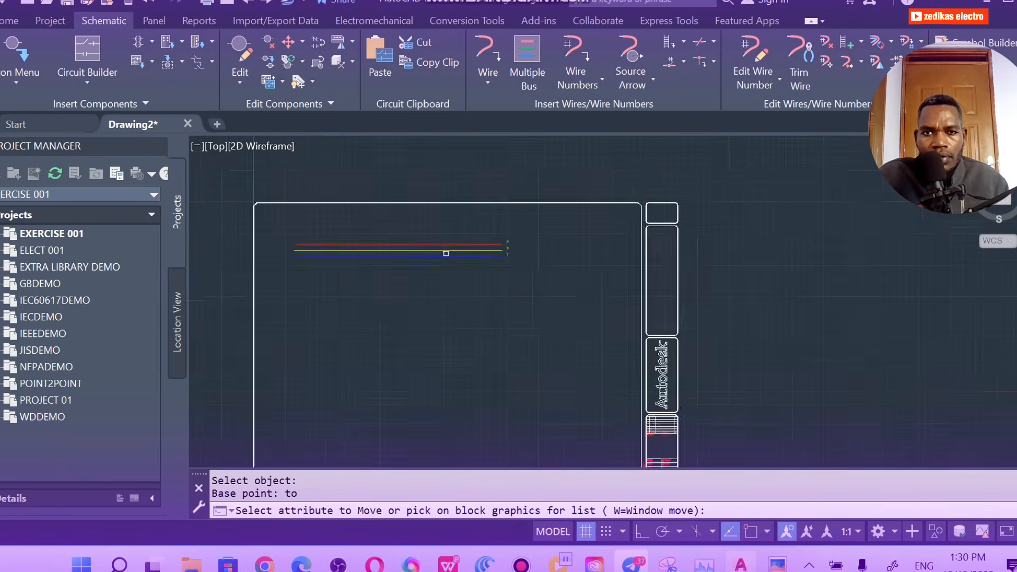
pyautogui.scroll(4, 681, 206)
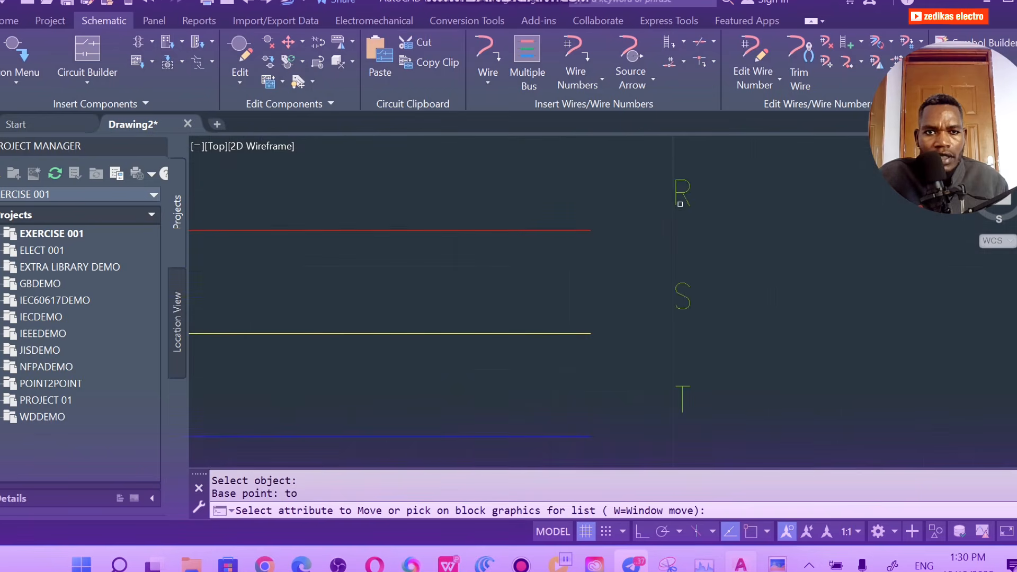
pyautogui.scroll(-5, 684, 259)
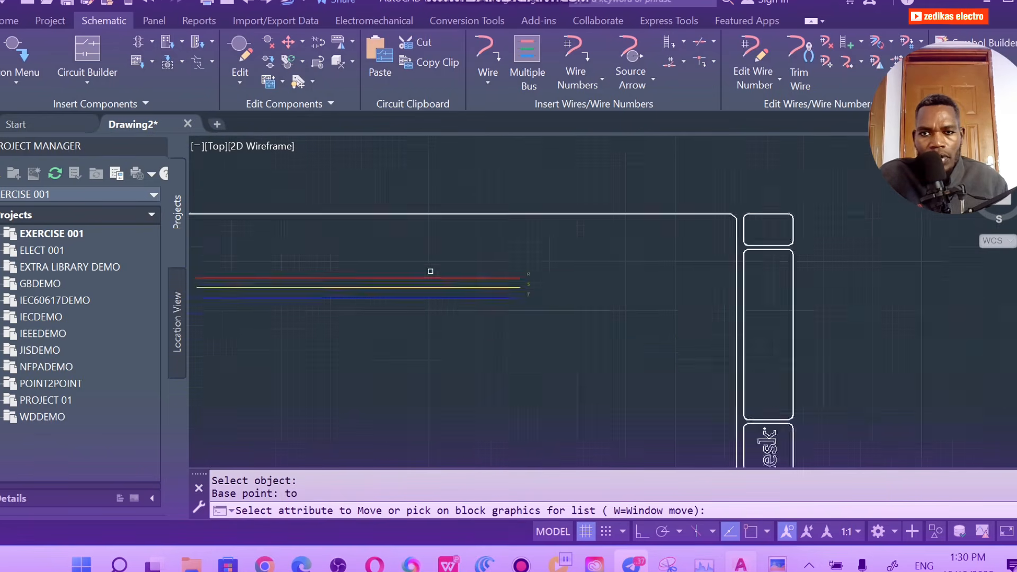
pyautogui.press('Return')
pyautogui.press('Escape')
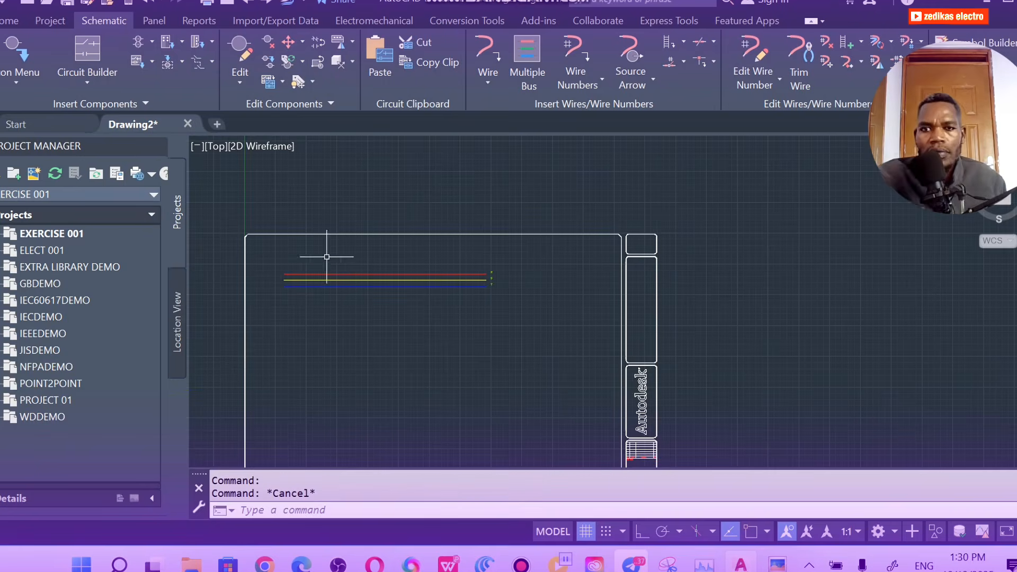
# Step: Switch to Picasa Photo Viewer to examine the branch wiring down to the motor in sample project 2.PNG, and return to the drawing
pyautogui.scroll(-2, 332, 262)
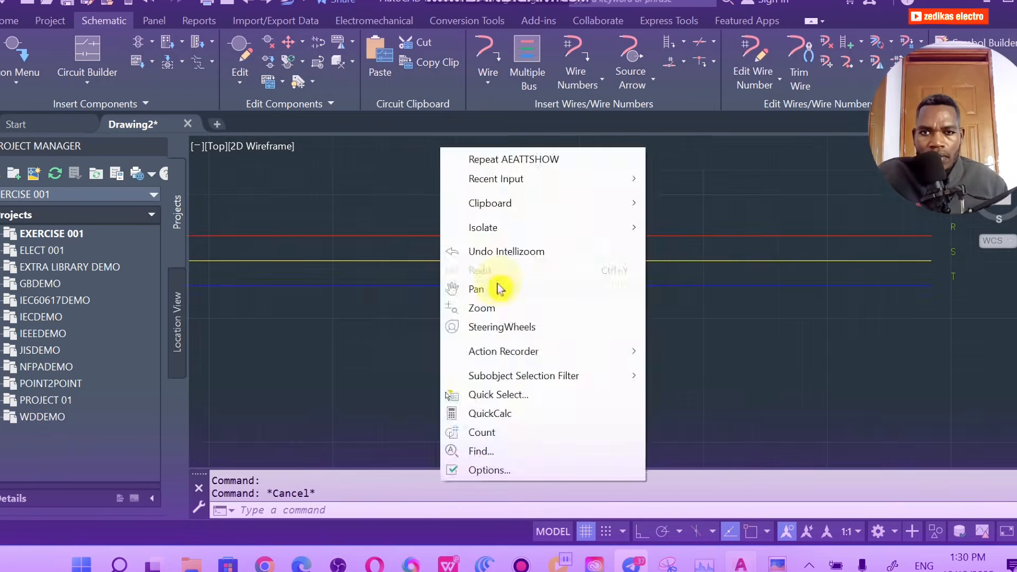
pyautogui.click(497, 288)
pyautogui.moveTo(413, 217); pyautogui.dragTo(345, 177)
pyautogui.scroll(-2, 523, 201)
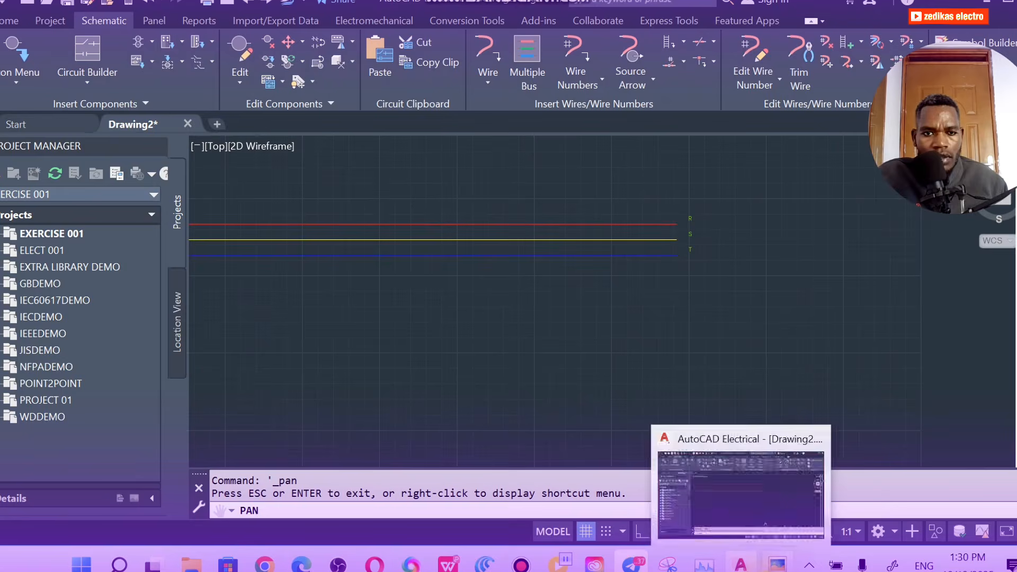
pyautogui.moveTo(777, 564)
pyautogui.click(804, 500)
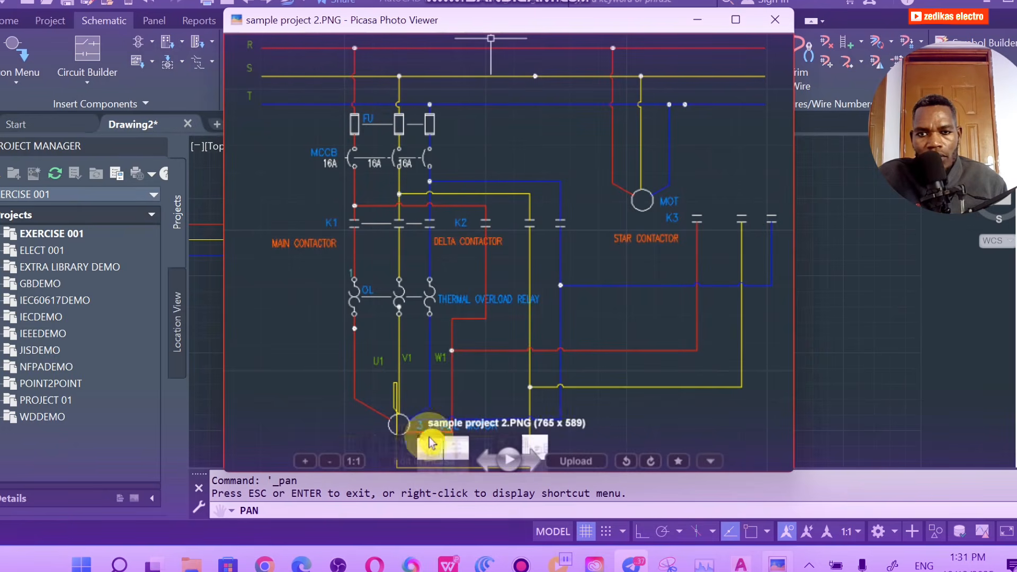
pyautogui.scroll(2, 413, 426)
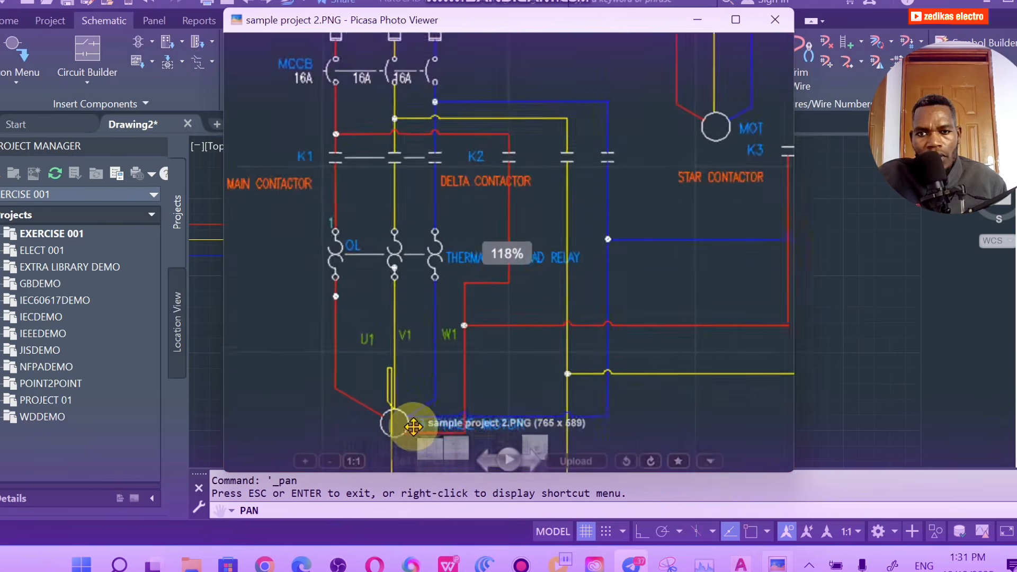
pyautogui.scroll(-3, 404, 420)
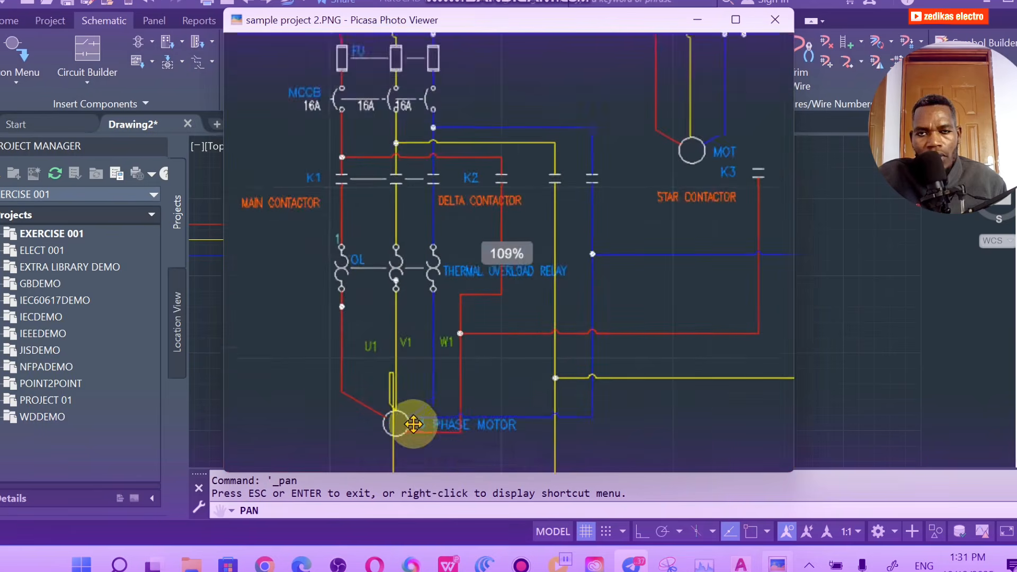
pyautogui.click(690, 24)
# Step: Draw a three-wire vertical branch with 0.5000 spacing from the red, yellow and blue bus wires downward, using Multiple Bus starting at another bus
pyautogui.scroll(-3, 399, 220)
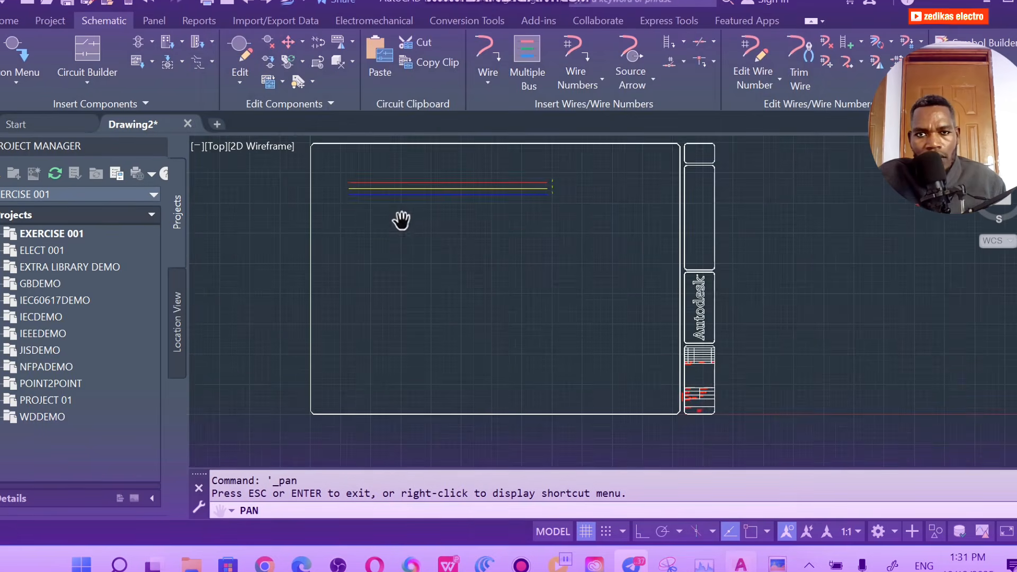
pyautogui.moveTo(399, 221); pyautogui.dragTo(412, 255)
pyautogui.scroll(4, 412, 217)
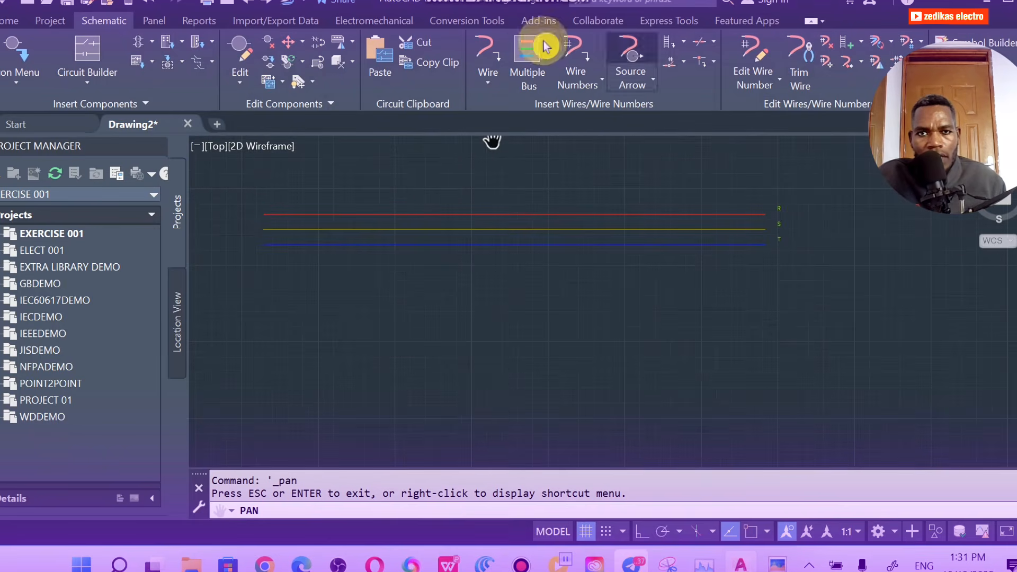
pyautogui.click(538, 80)
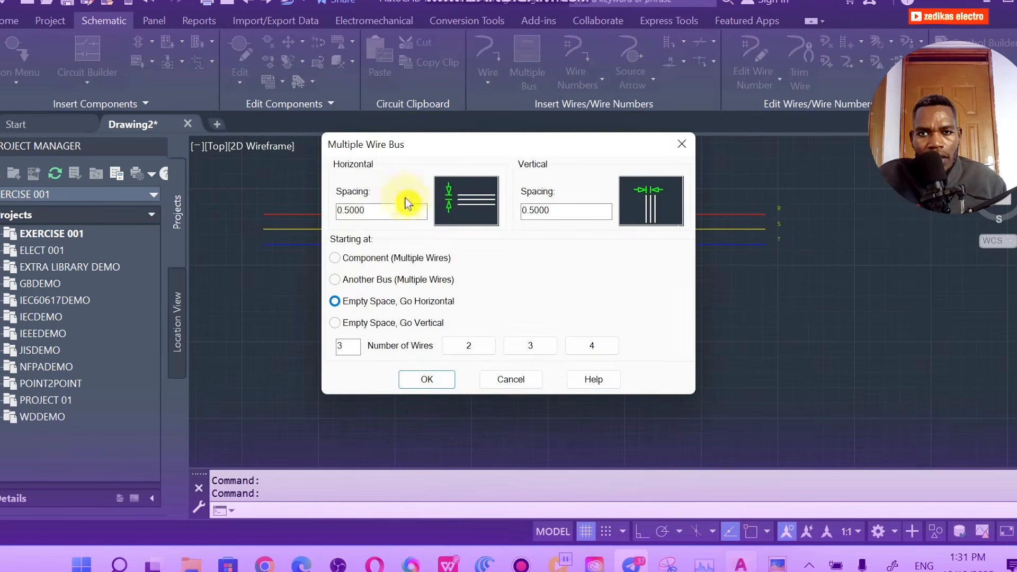
pyautogui.click(334, 281)
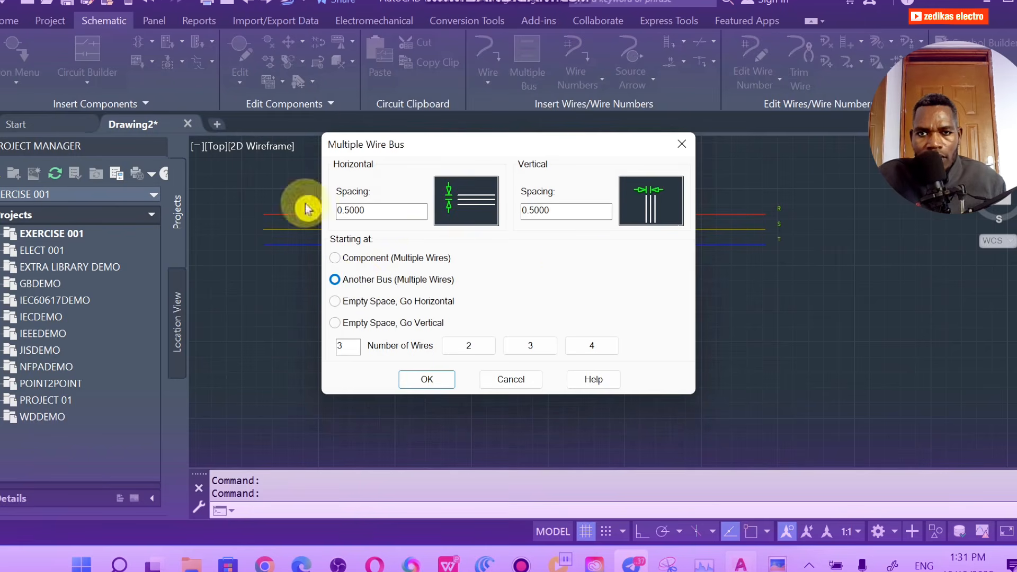
pyautogui.click(441, 380)
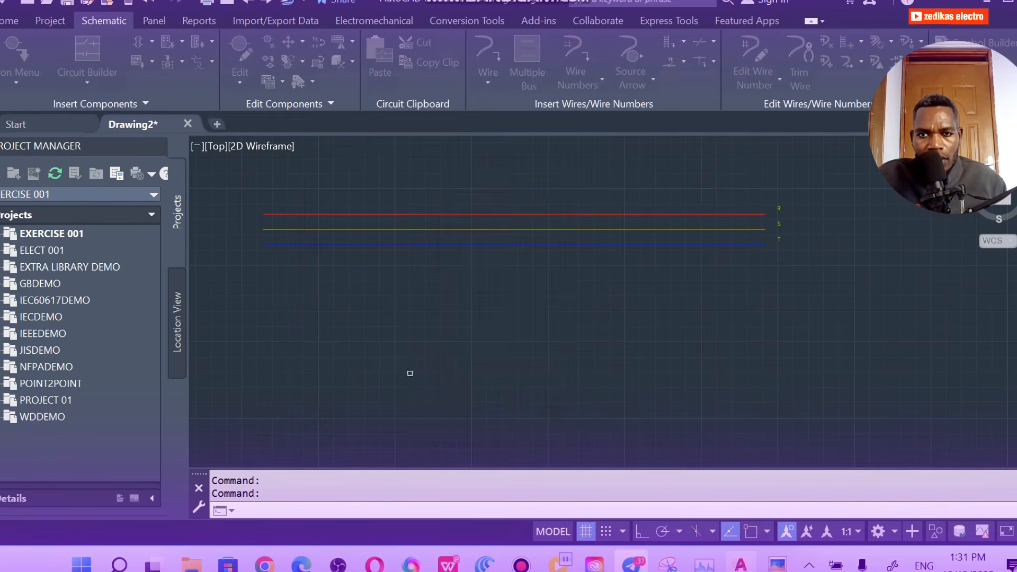
pyautogui.click(569, 215)
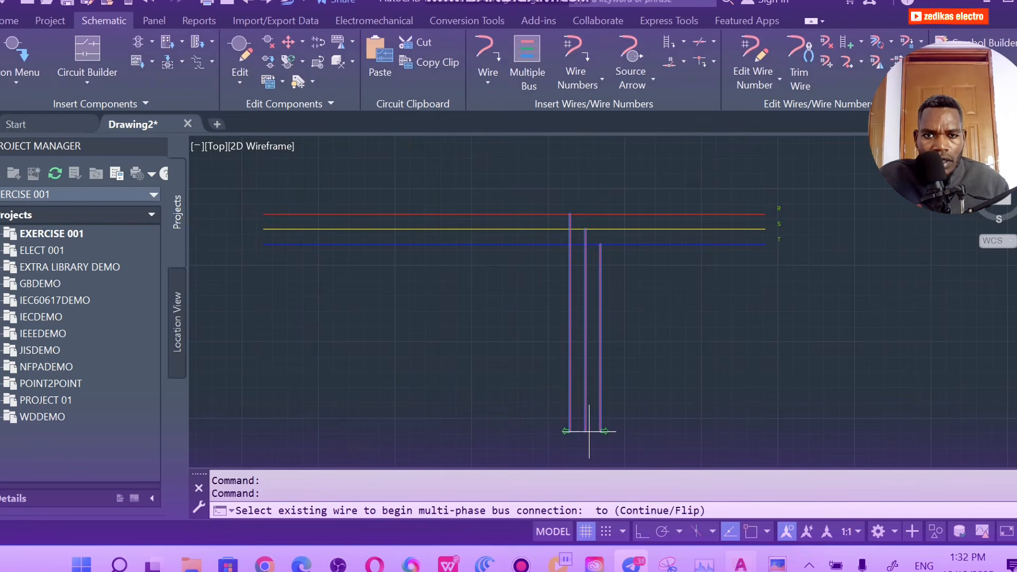
pyautogui.click(588, 450)
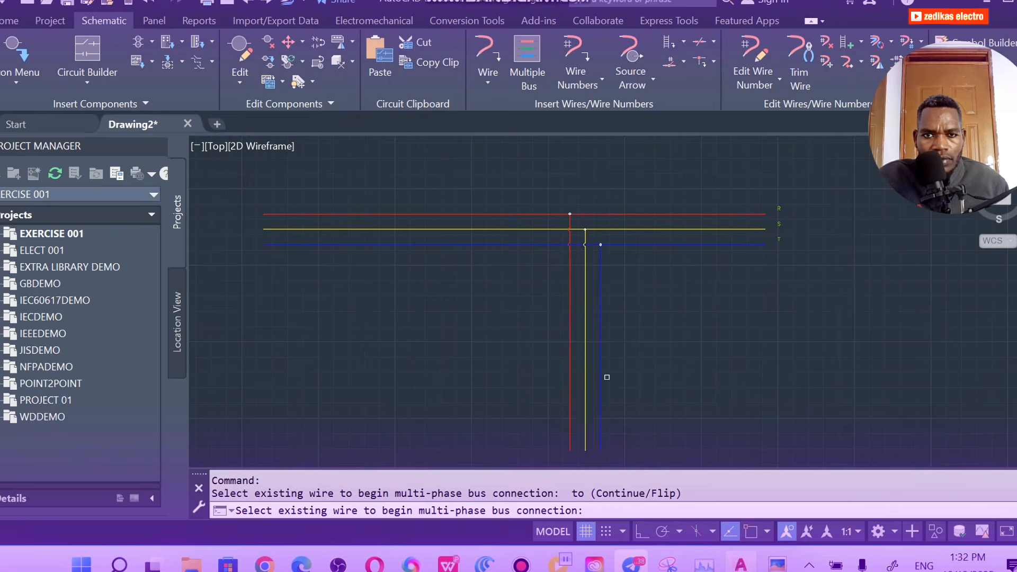
# Step: Examine the branch's connection dots, wire crossings and lower ends up close, and leave the bus command
pyautogui.scroll(6, 624, 319)
pyautogui.scroll(-6, 531, 226)
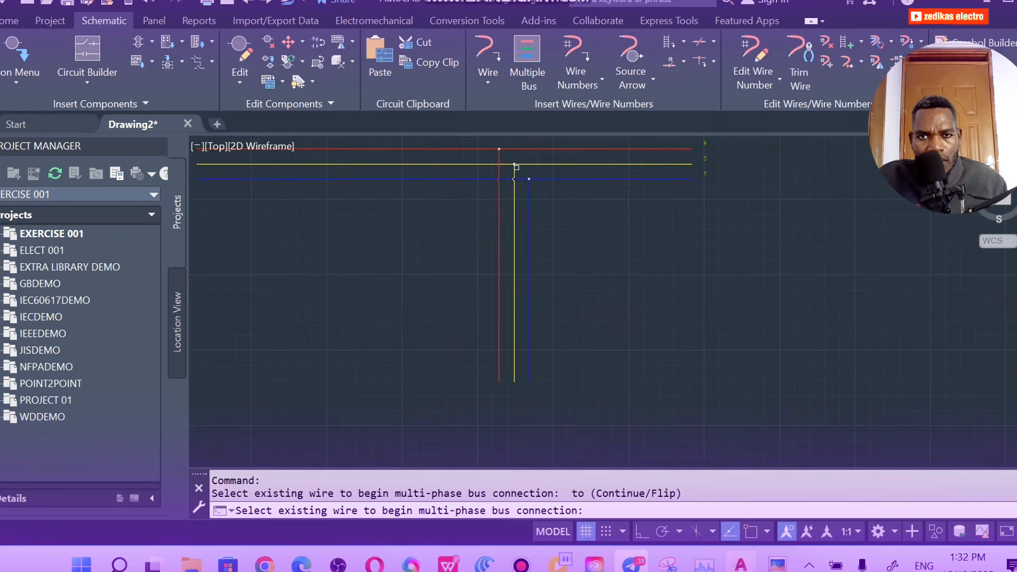
pyautogui.scroll(5, 516, 167)
pyautogui.scroll(-5, 515, 166)
pyautogui.scroll(-5, 512, 179)
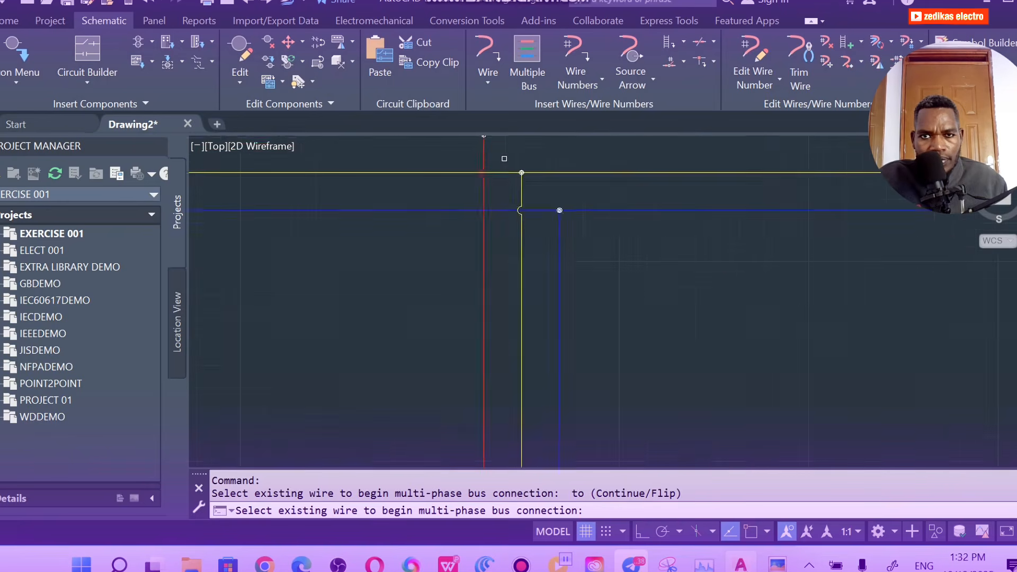
pyautogui.scroll(6, 498, 280)
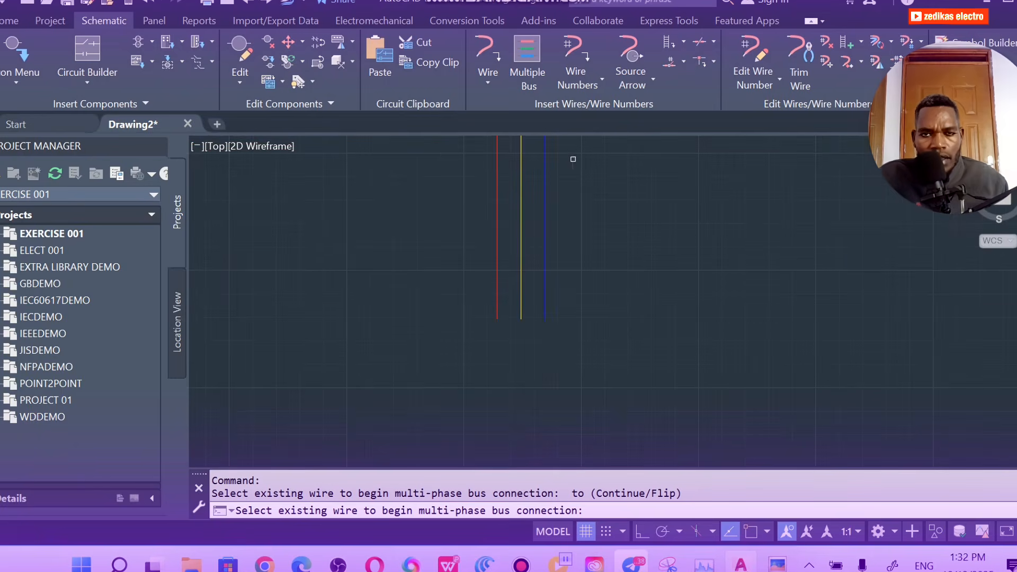
pyautogui.press('Escape')
pyautogui.scroll(-5, 598, 187)
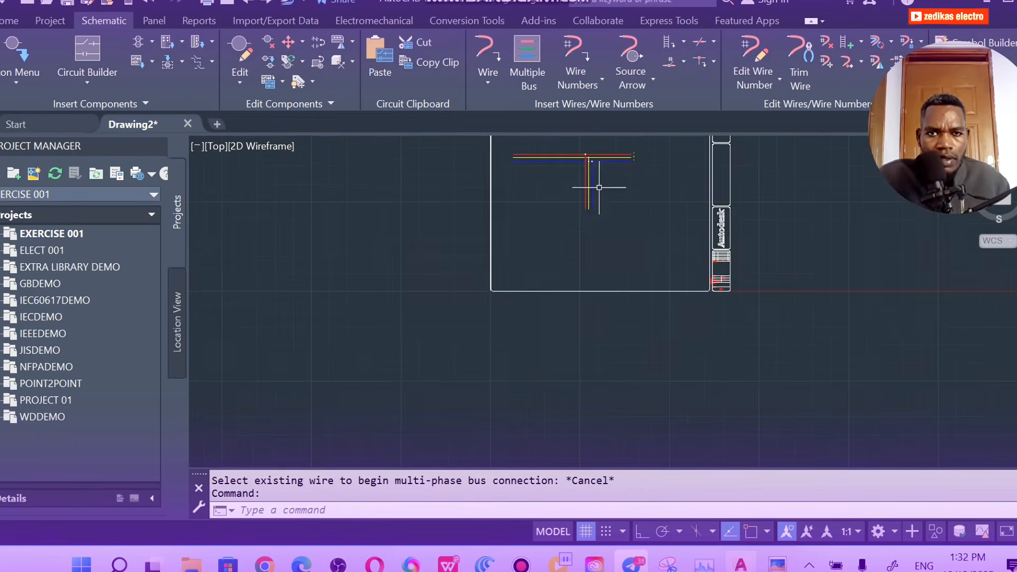
pyautogui.scroll(6, 564, 172)
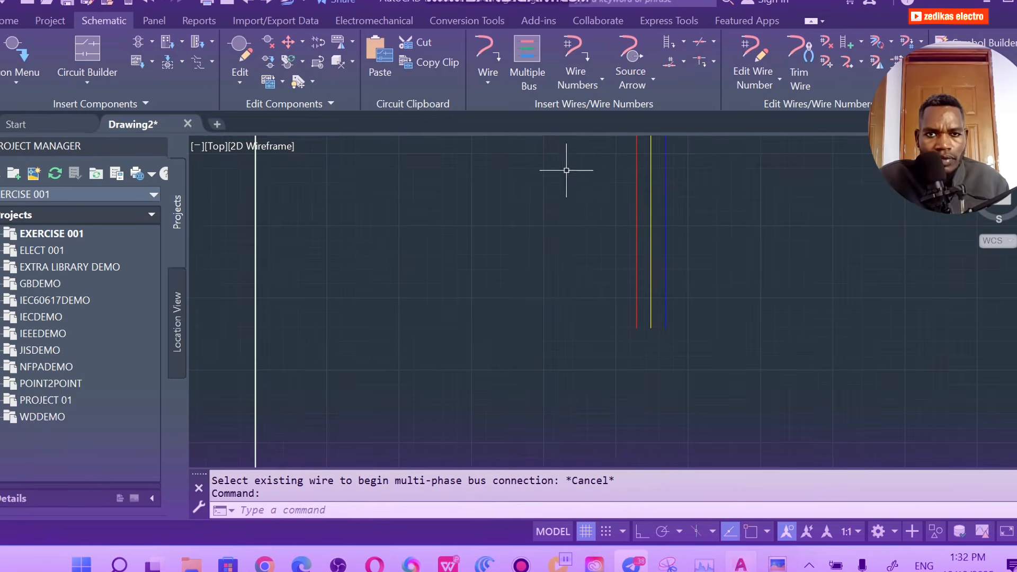
# Step: Switch to Picasa Photo Viewer to examine the fuses and MCCB at the head of the branch in sample project 2.PNG, and return to the drawing
pyautogui.rightClick(717, 195)
pyautogui.click(755, 334)
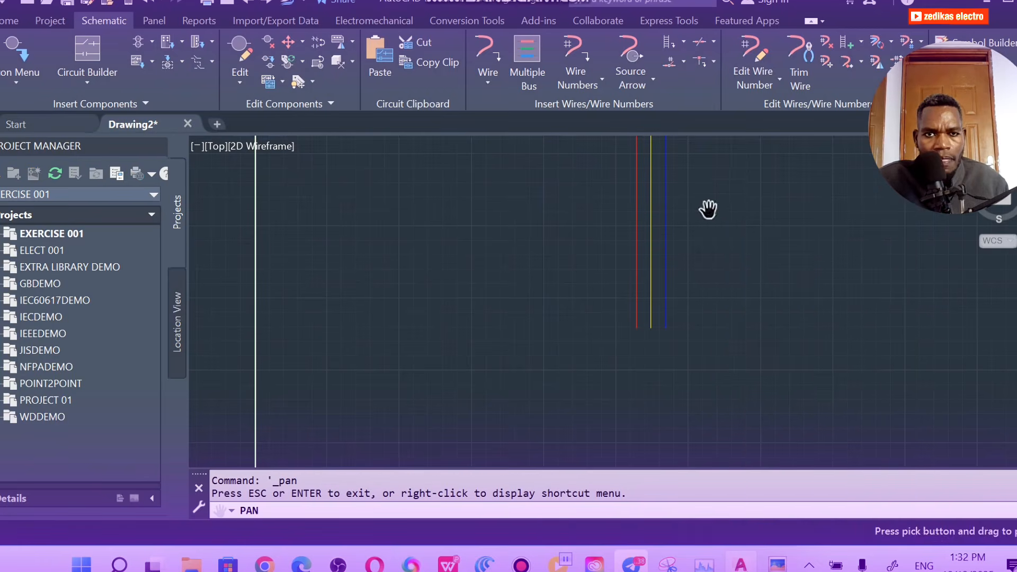
pyautogui.moveTo(708, 209); pyautogui.dragTo(576, 225)
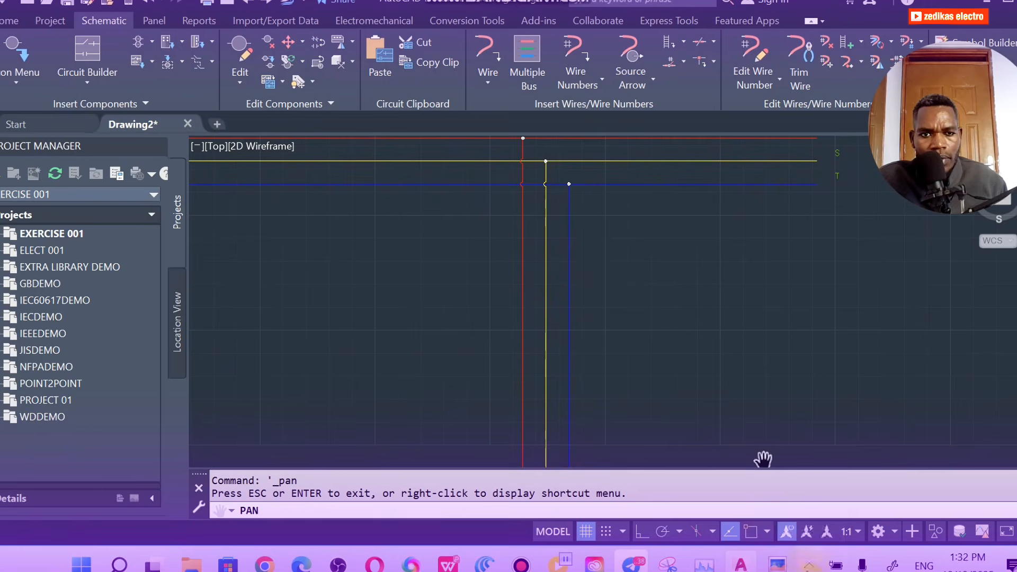
pyautogui.moveTo(777, 565)
pyautogui.click(781, 495)
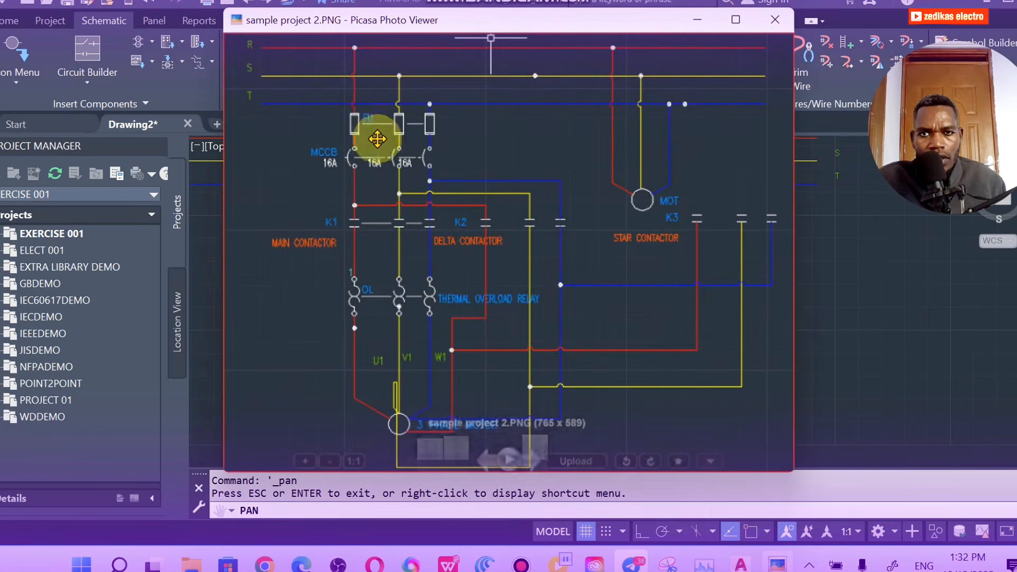
pyautogui.click(700, 21)
# Step: Insert a 3 Pole Fuse with Tags on the branch just below the bus, starting at the red wire and building to the right
pyautogui.click(21, 80)
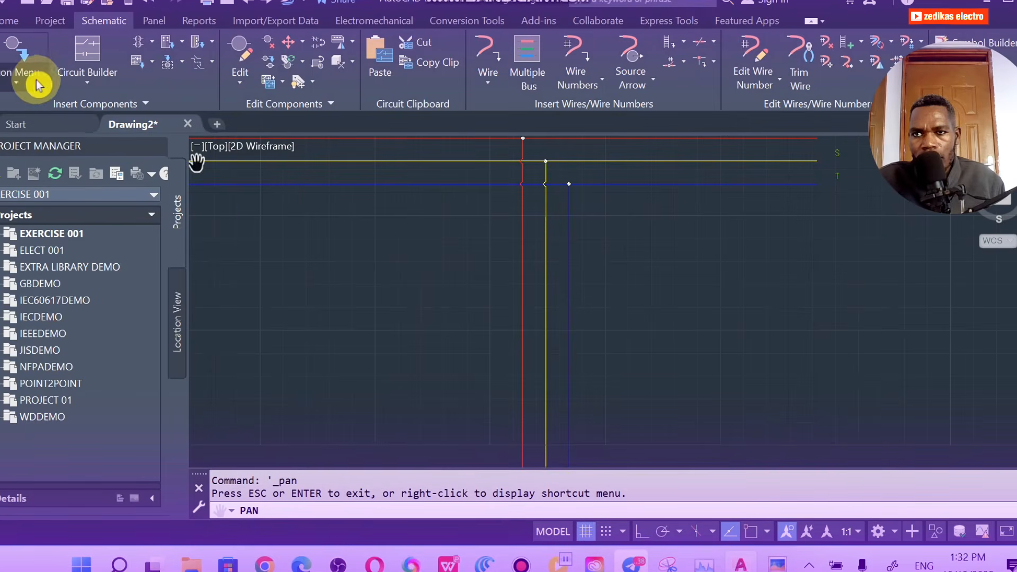
pyautogui.click(38, 110)
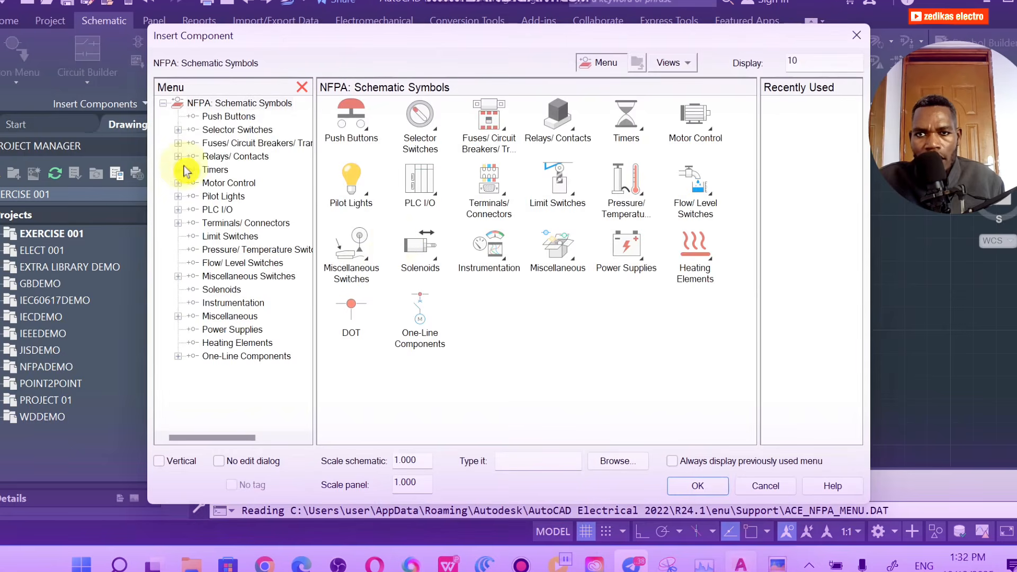
pyautogui.click(227, 143)
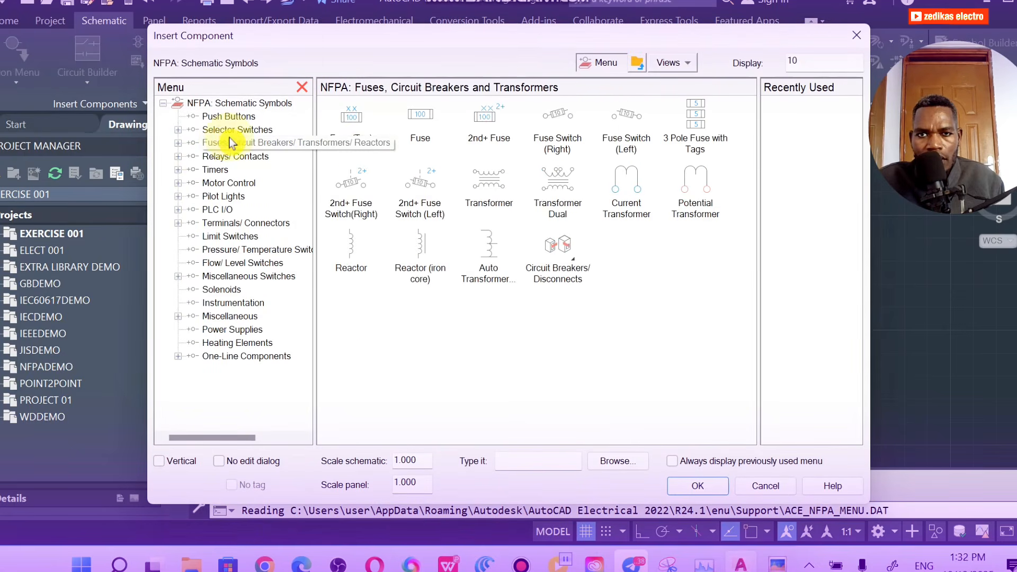
pyautogui.click(704, 115)
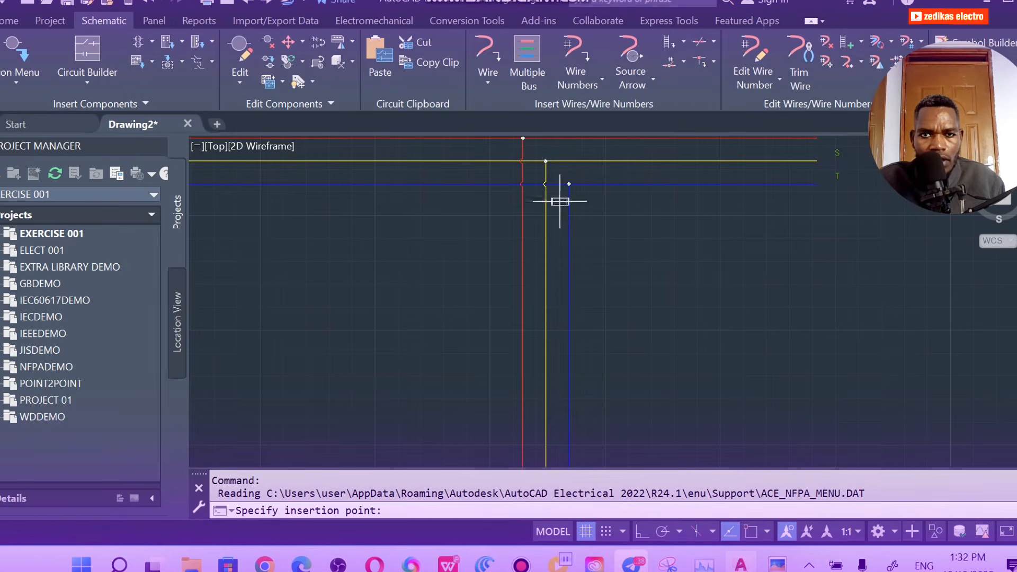
pyautogui.click(523, 220)
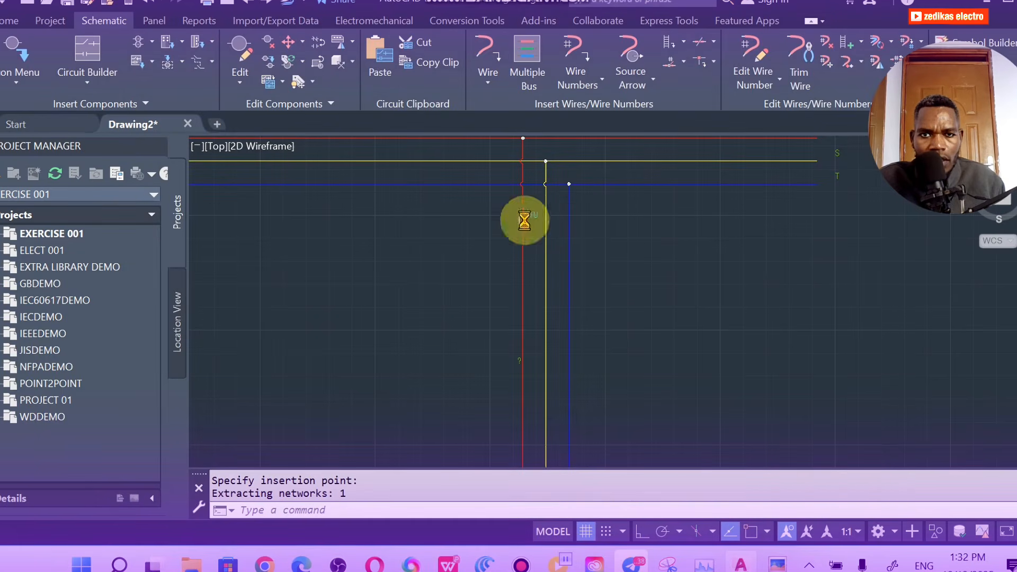
pyautogui.click(556, 257)
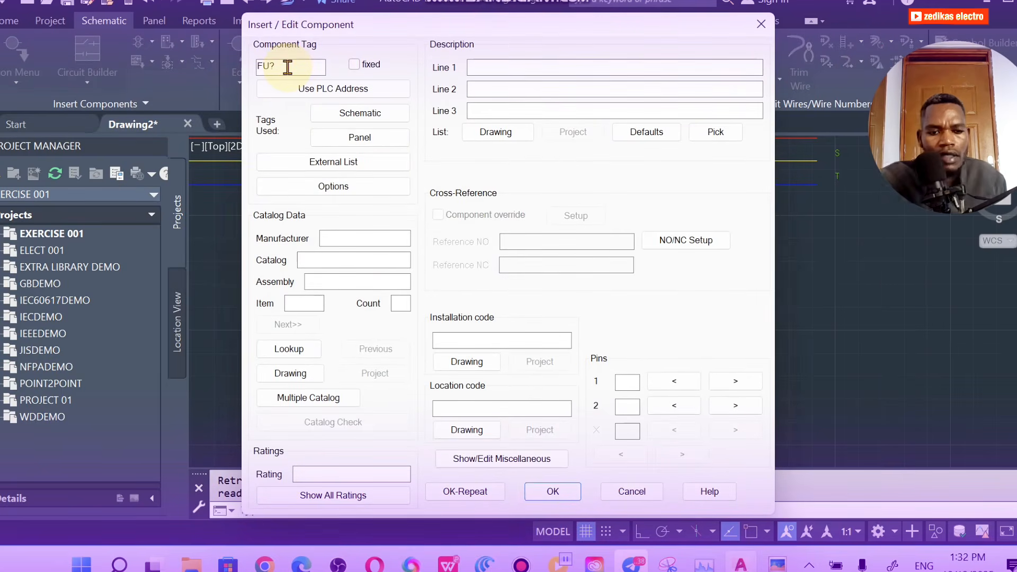
# Step: Tag the fuse FU with description line 1 FUSE, and update its related poles to match
pyautogui.press('BackSpace')
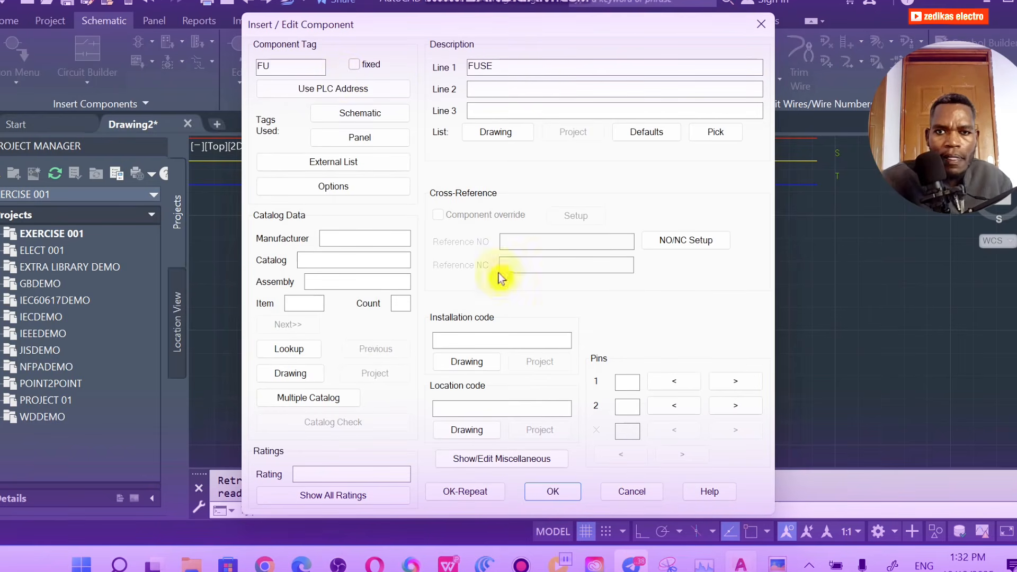
pyautogui.click(545, 489)
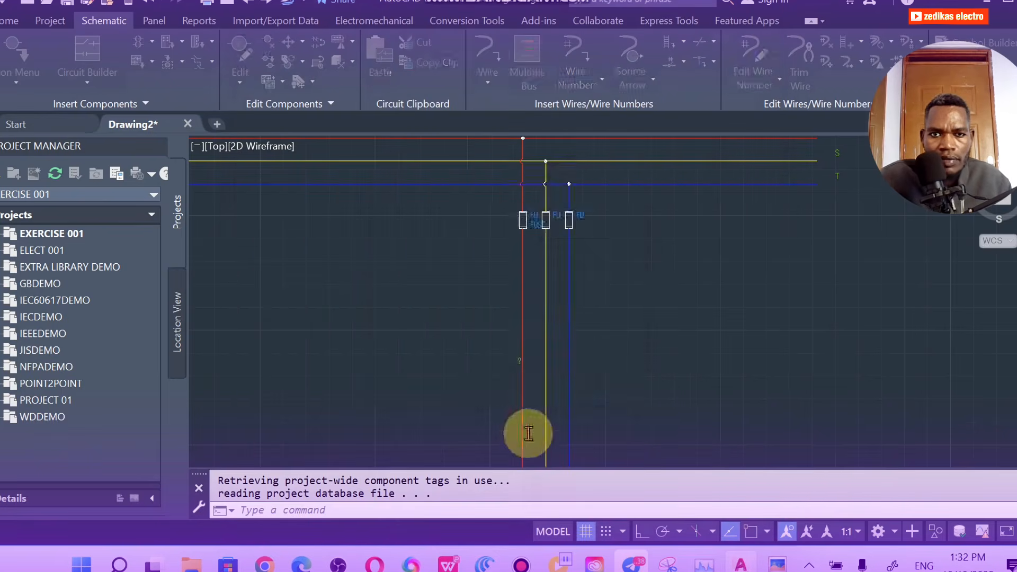
pyautogui.click(458, 345)
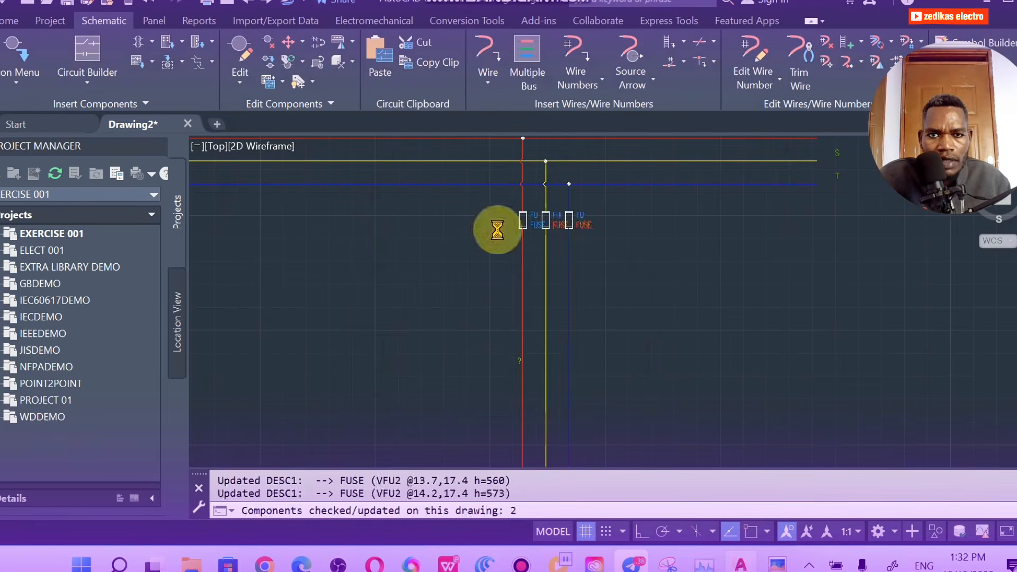
# Step: Move the fuse's FU tag and FUSE description together to the left of the red wire's fuse with Move/Show Attribute
pyautogui.scroll(5, 538, 217)
pyautogui.scroll(-3, 544, 220)
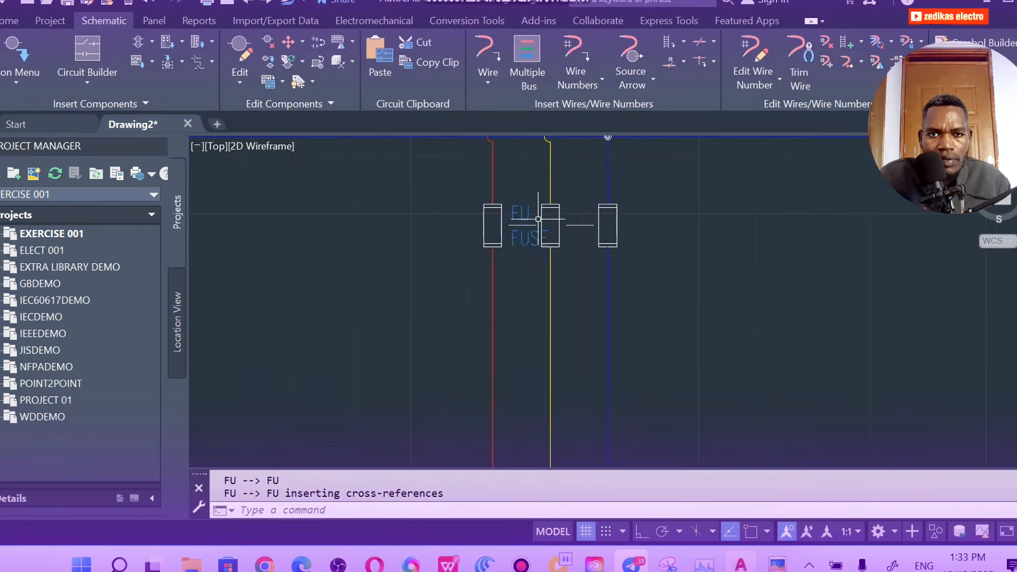
pyautogui.scroll(6, 526, 237)
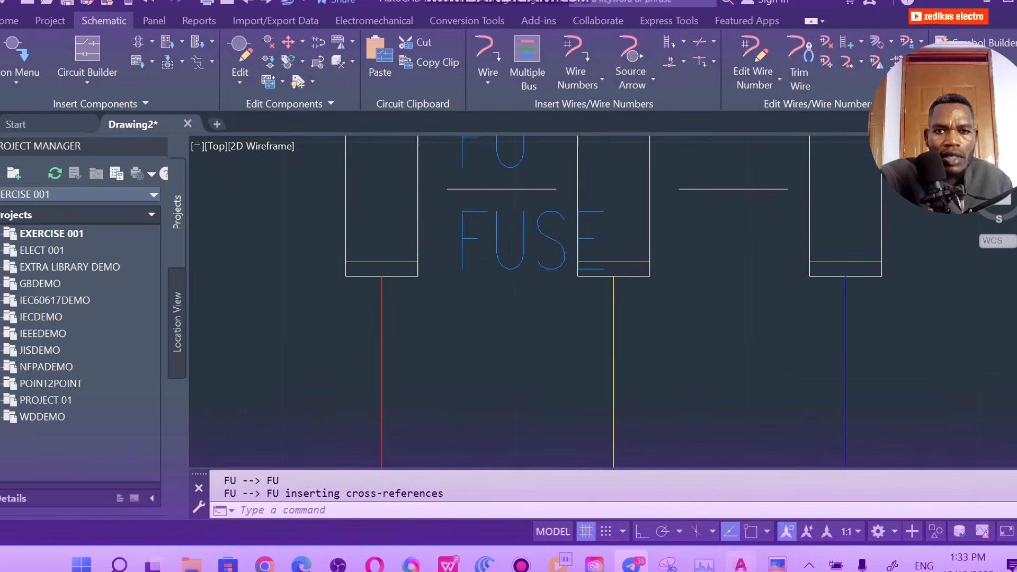
pyautogui.press('Escape')
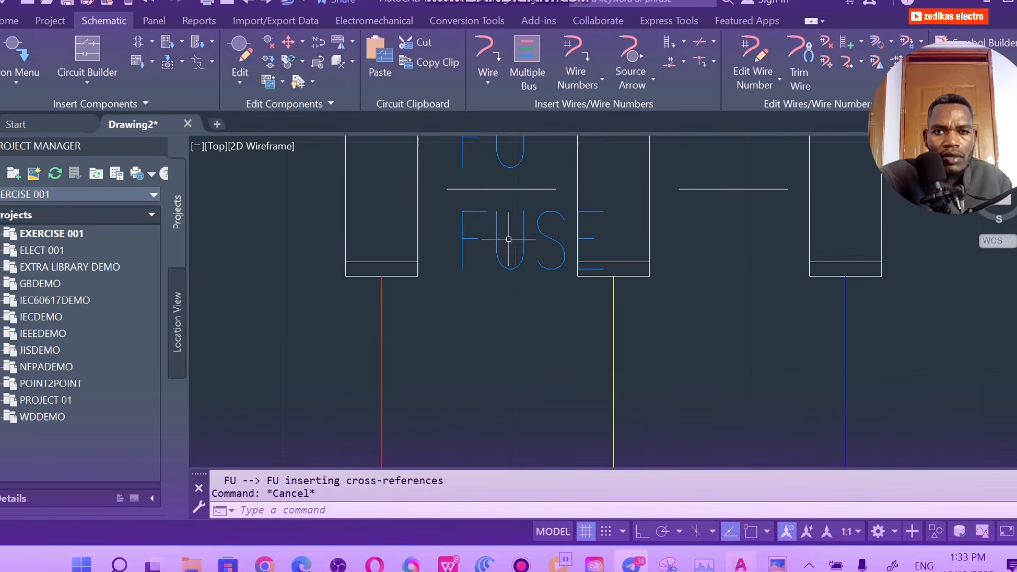
pyautogui.click(468, 228)
pyautogui.press('Escape')
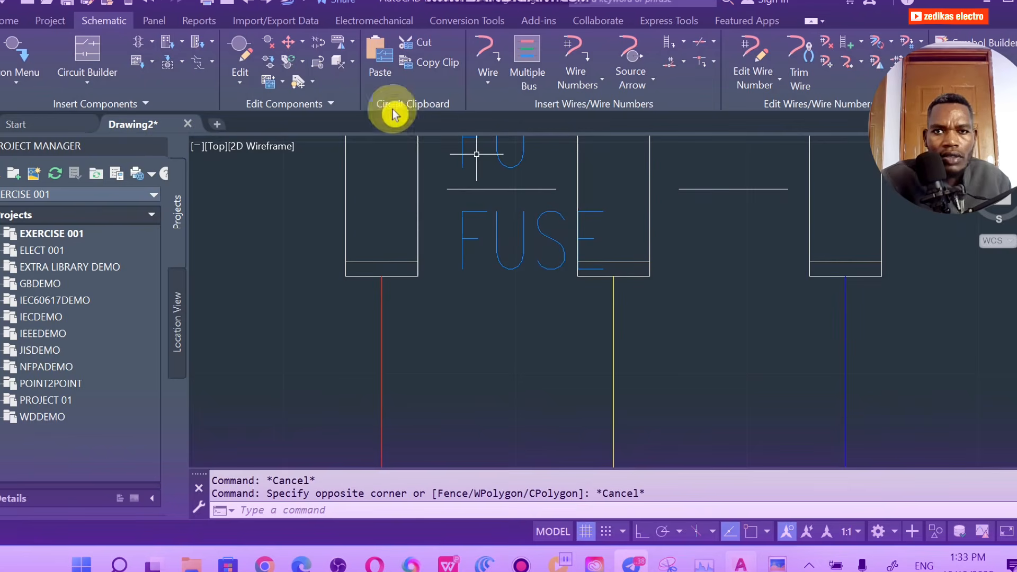
pyautogui.click(315, 83)
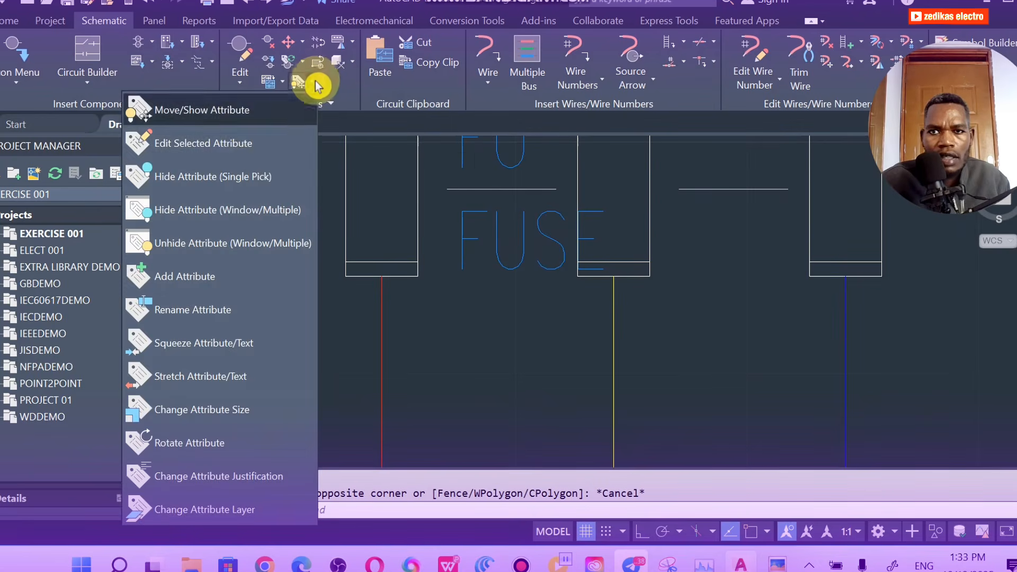
pyautogui.click(243, 120)
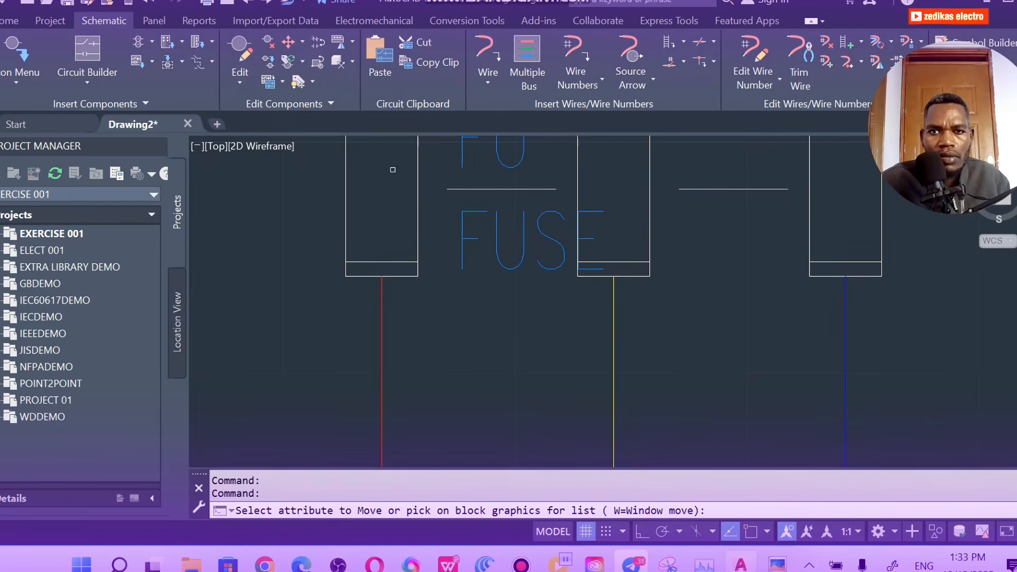
pyautogui.click(463, 151)
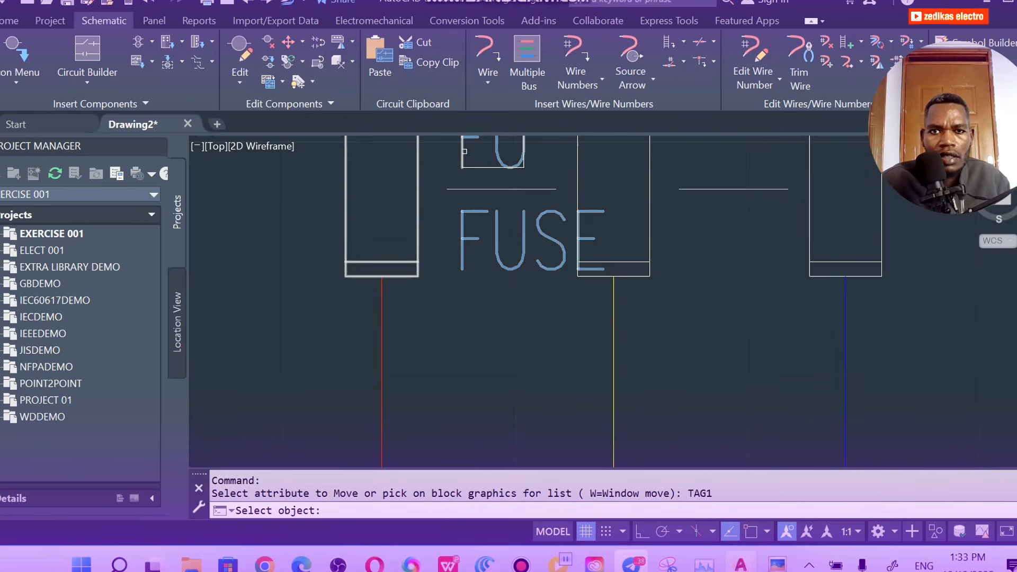
pyautogui.click(495, 233)
pyautogui.scroll(-4, 496, 233)
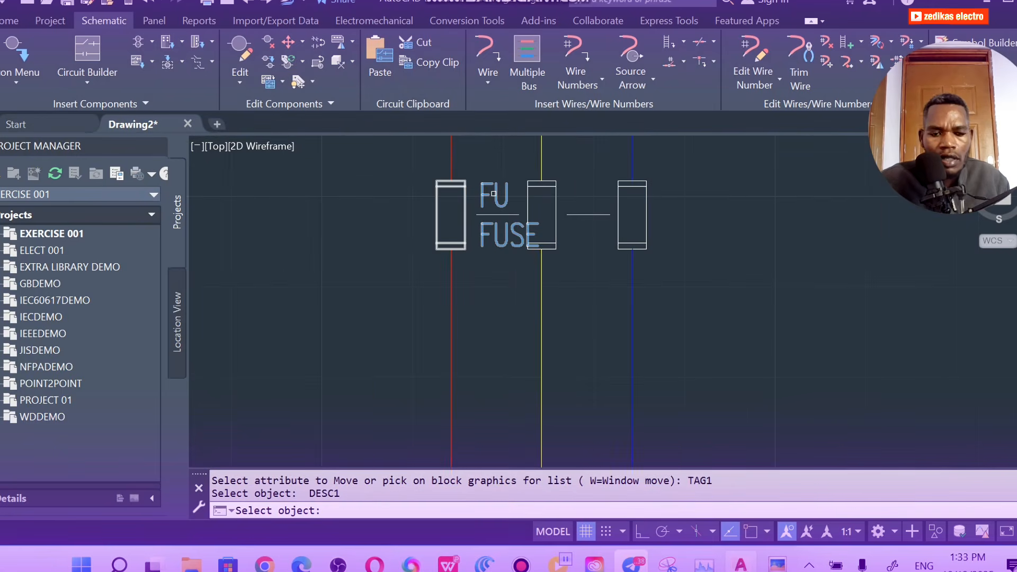
pyautogui.press('Return')
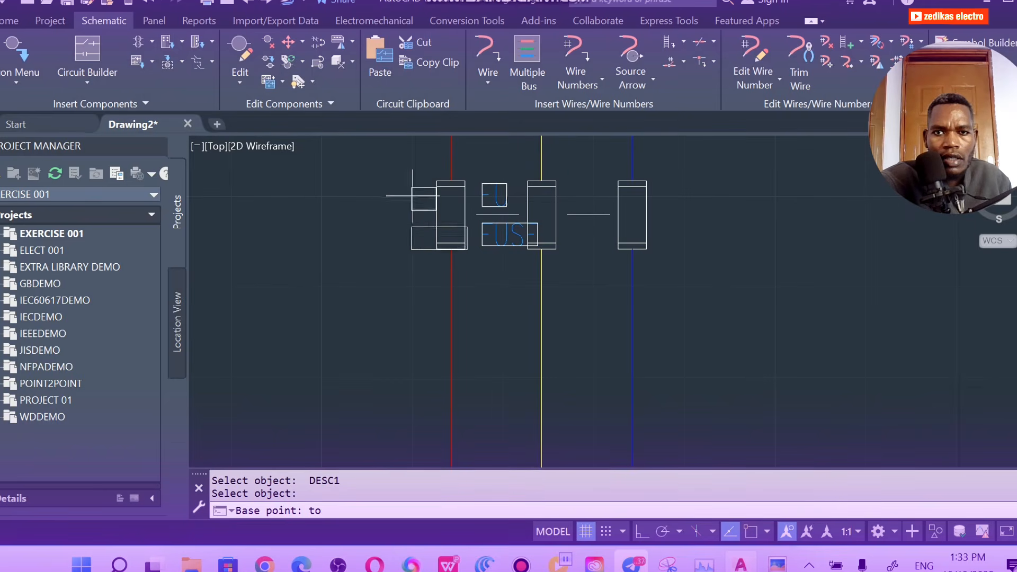
pyautogui.click(364, 193)
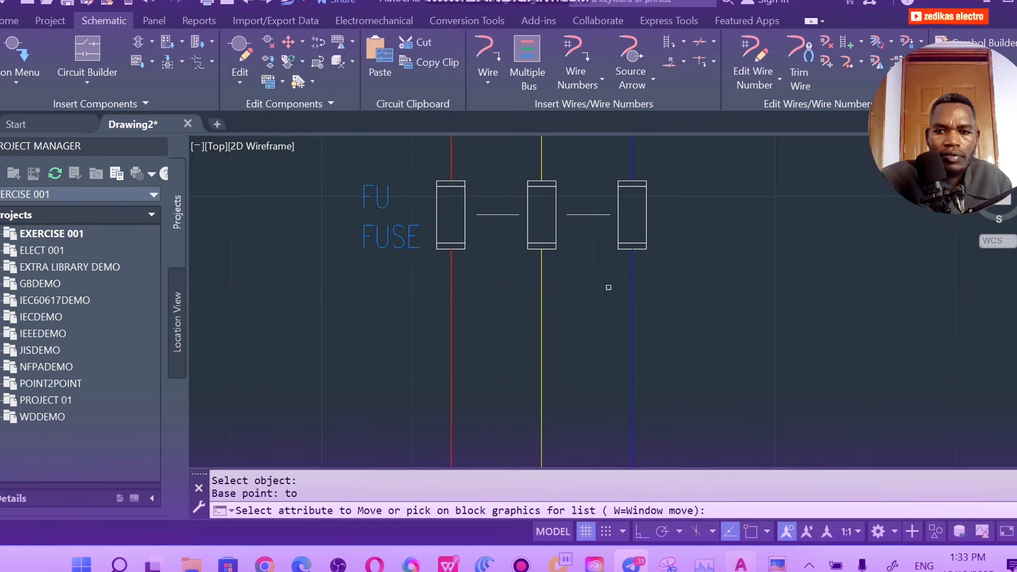
pyautogui.press('Escape')
# Step: Switch to Picasa Photo Viewer to examine the MCCB below the fuses in sample project 2.PNG, and return to the drawing
pyautogui.scroll(3, 573, 265)
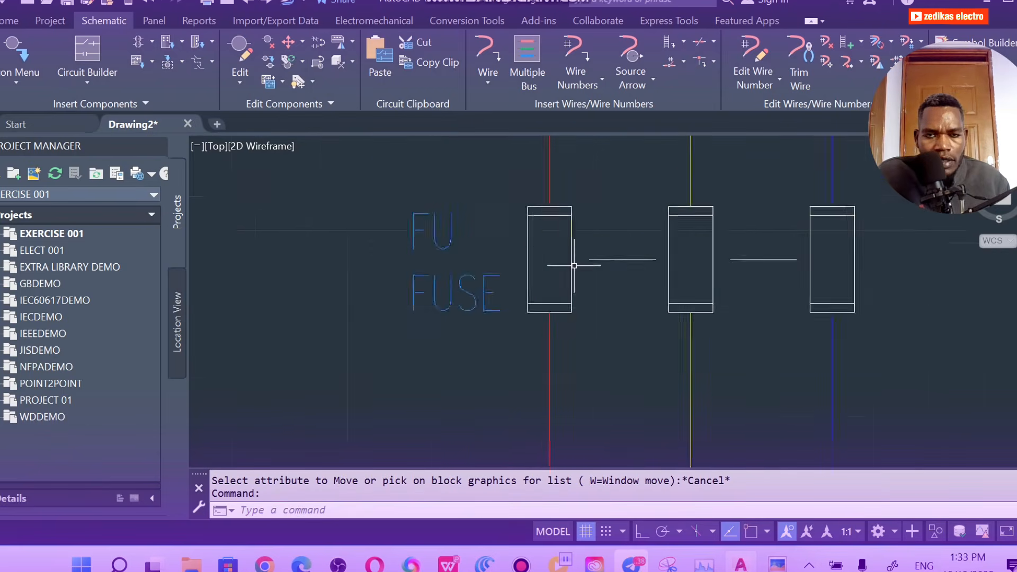
pyautogui.scroll(-4, 574, 265)
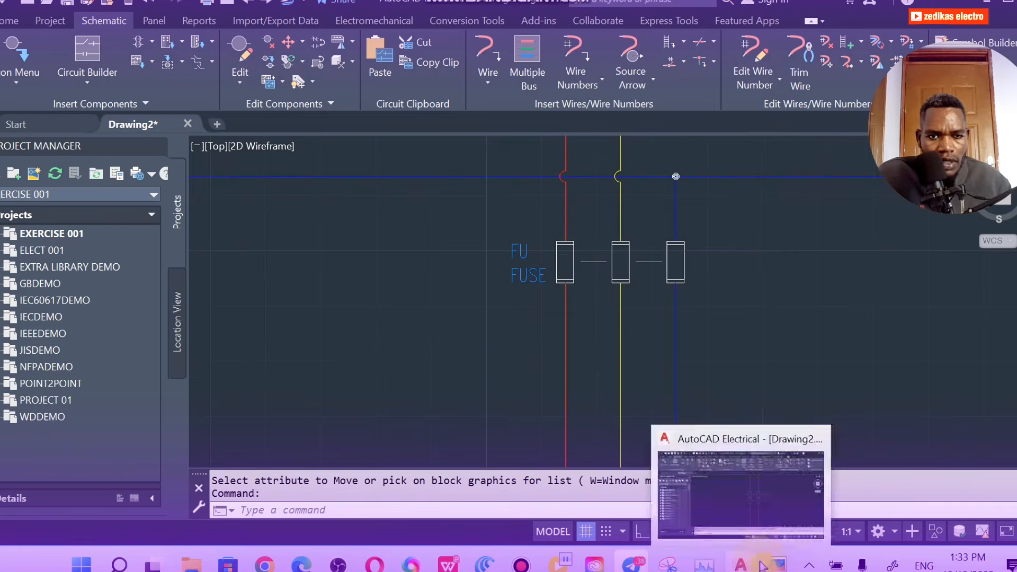
pyautogui.moveTo(766, 516)
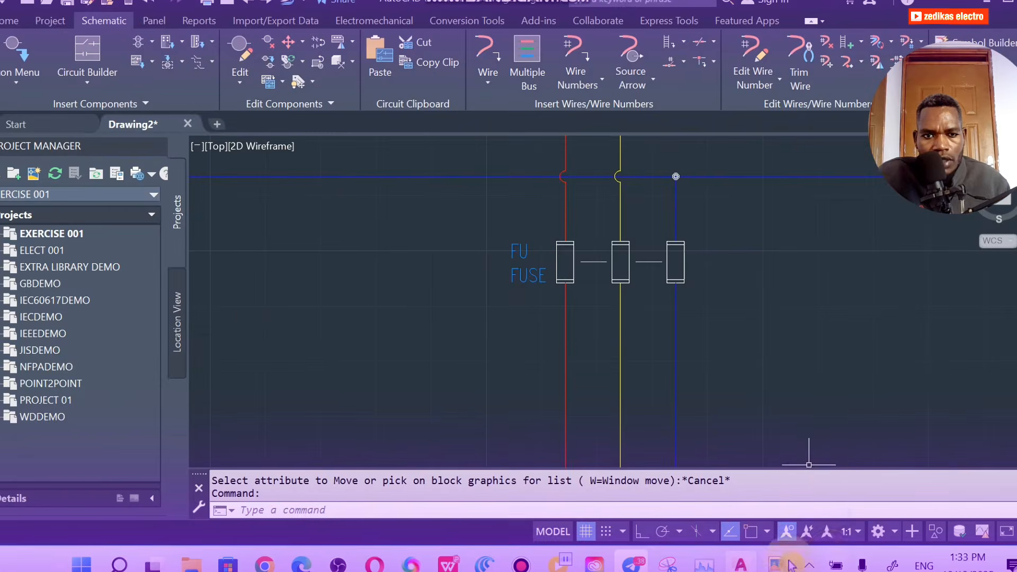
pyautogui.click(790, 557)
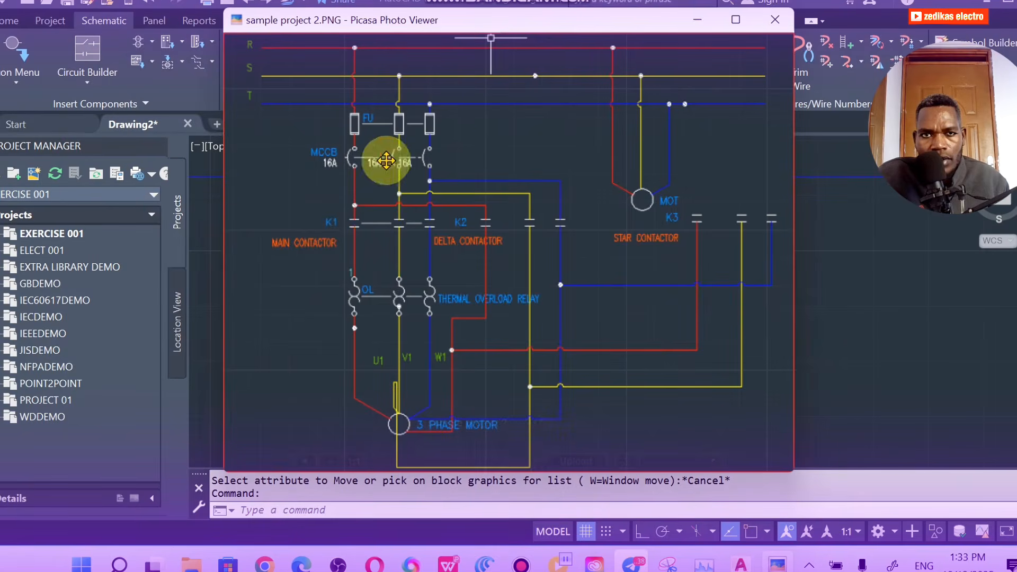
pyautogui.click(697, 19)
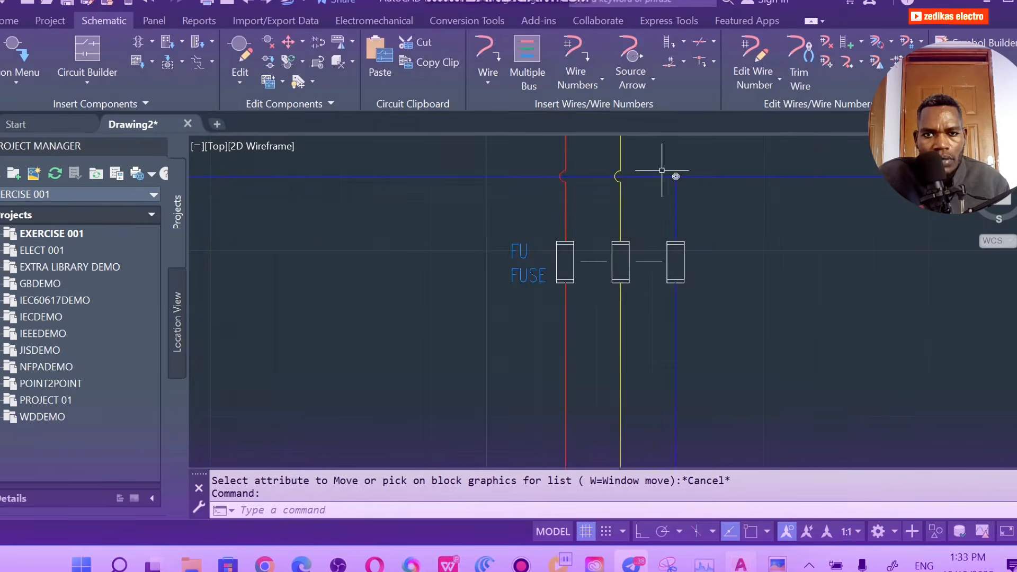
# Step: Insert a 3 Pole Circuit Breaker on the branch below the fuses, starting at the red wire and building to the right
pyautogui.scroll(-4, 532, 310)
pyautogui.scroll(6, 615, 316)
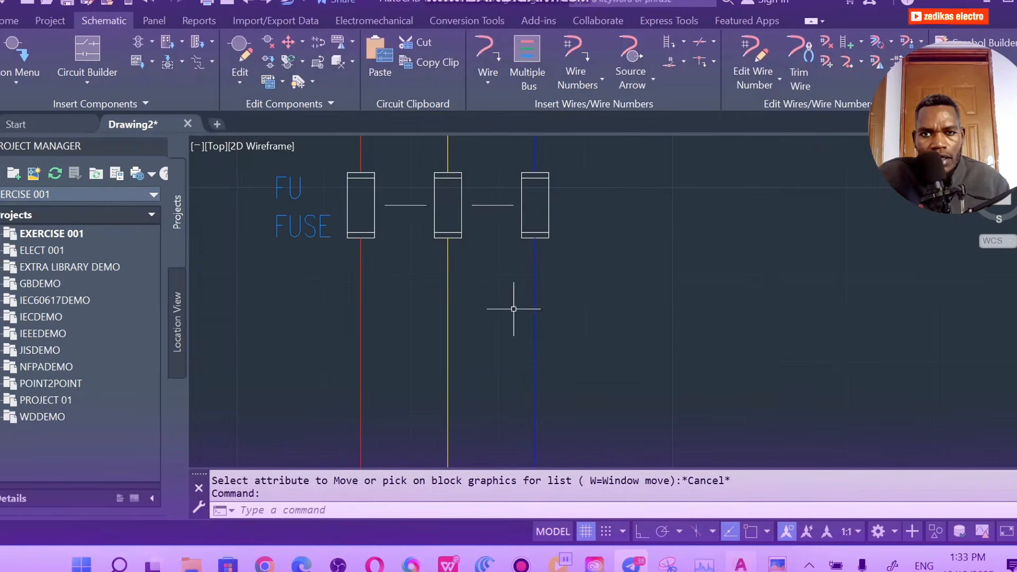
pyautogui.click(24, 80)
pyautogui.click(32, 113)
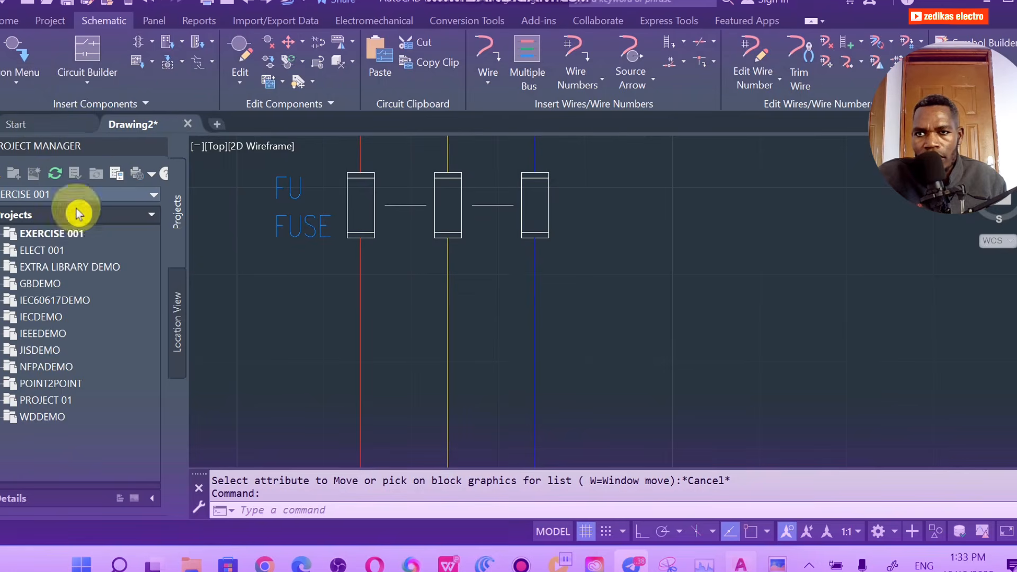
pyautogui.click(13, 84)
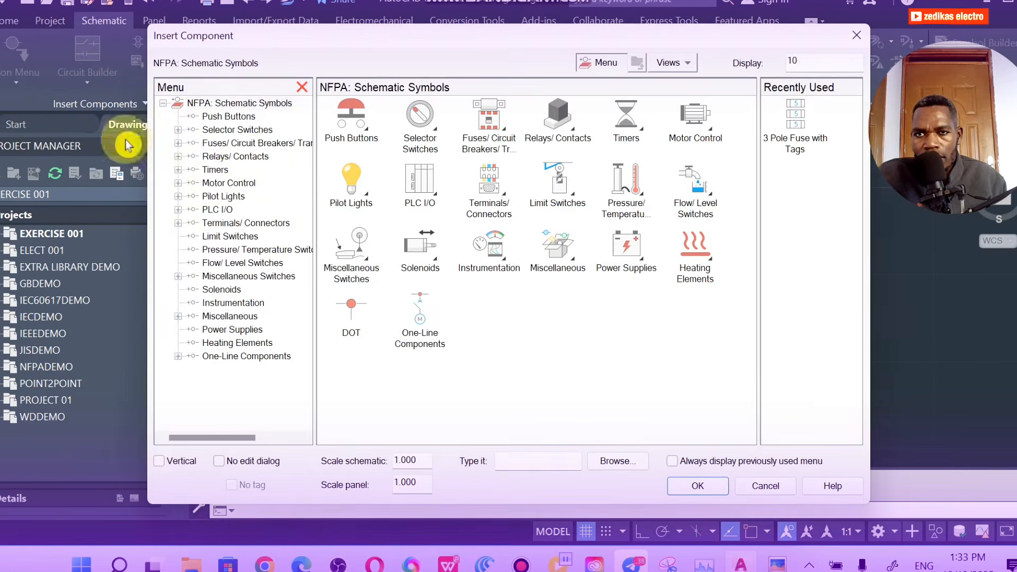
pyautogui.click(223, 146)
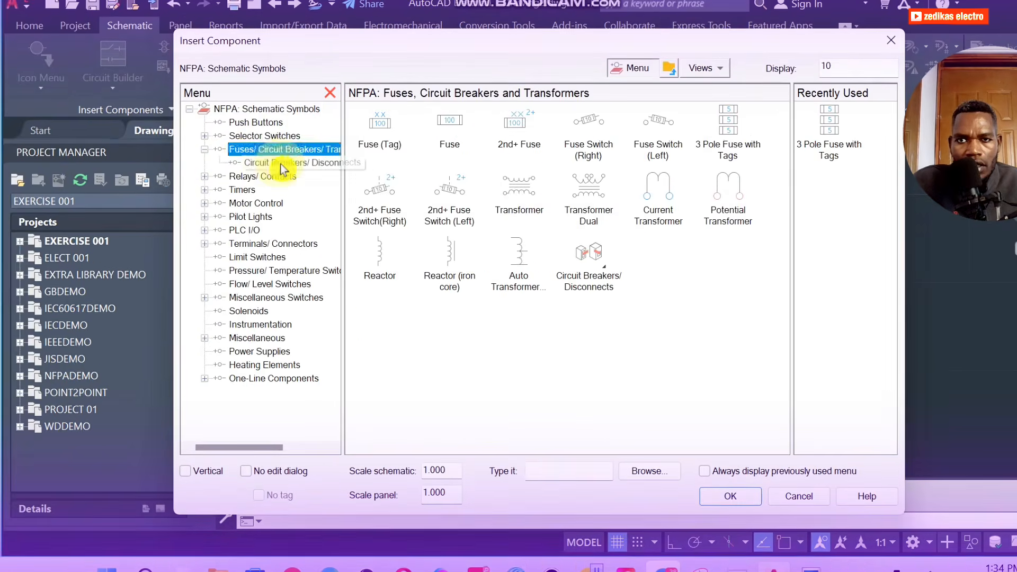
pyautogui.click(276, 163)
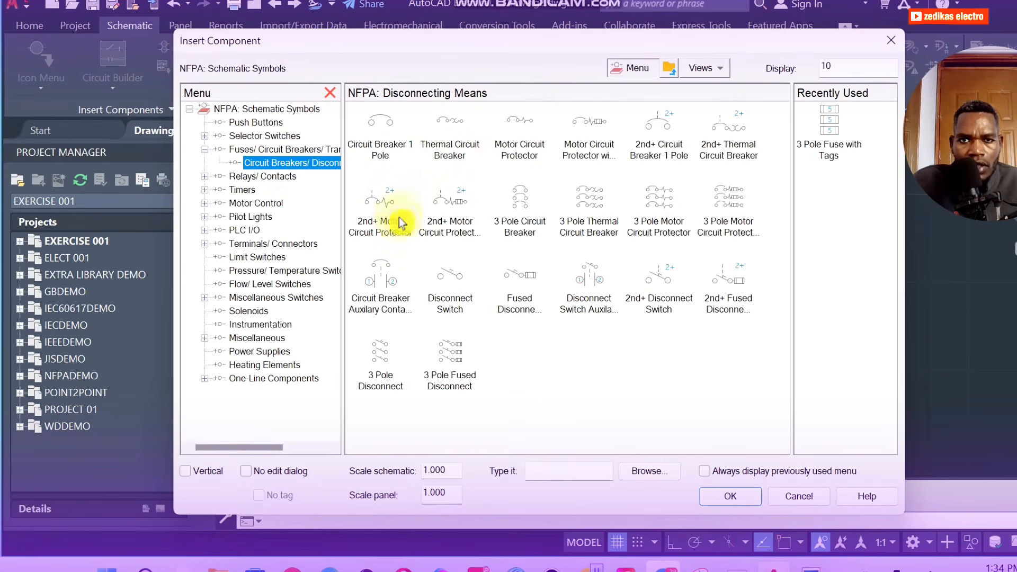
pyautogui.click(519, 210)
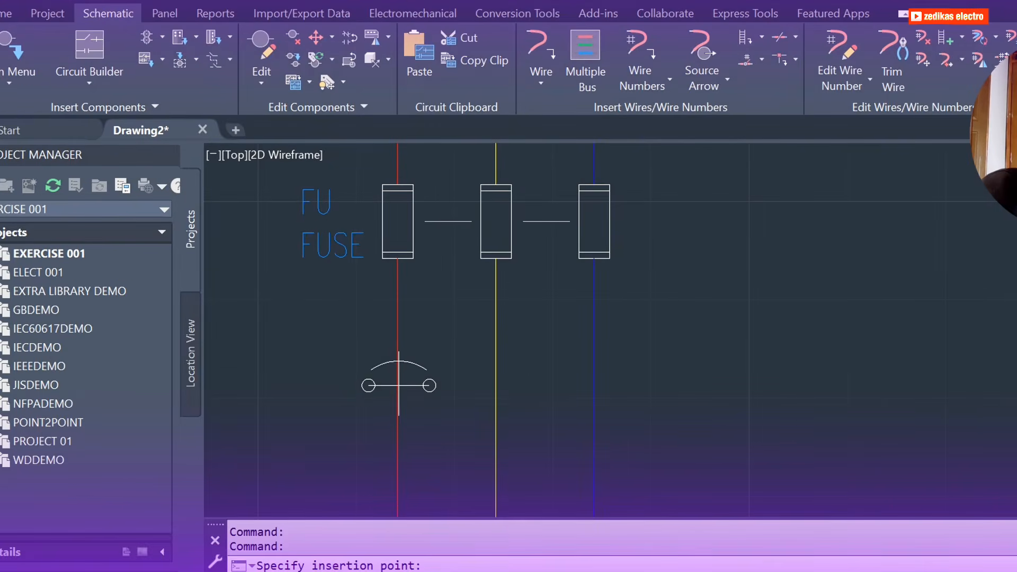
pyautogui.click(397, 387)
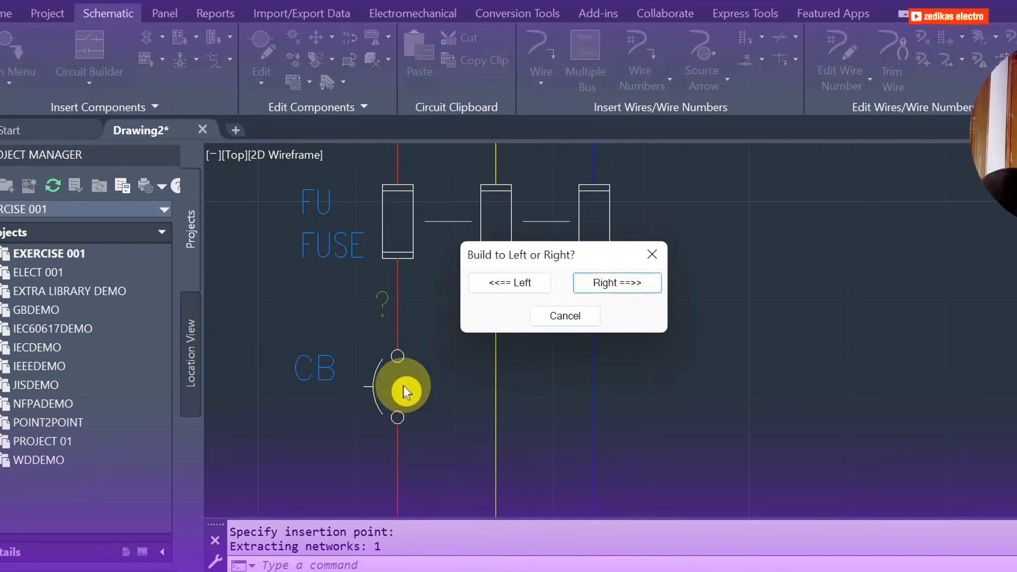
pyautogui.click(617, 284)
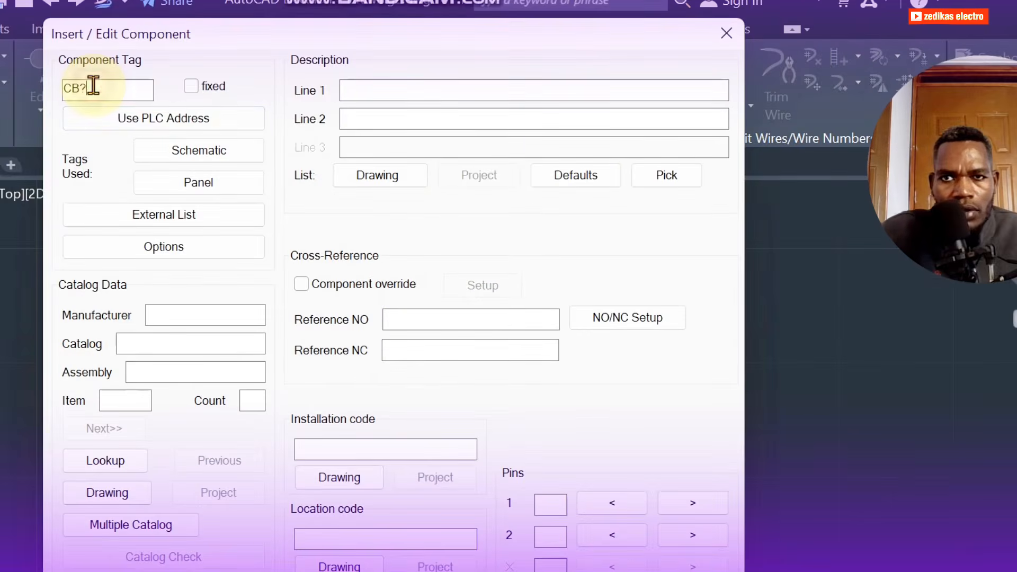
# Step: Replace the new circuit breaker's component tag with MCCB
pyautogui.click(92, 87)
pyautogui.press('BackSpace')
pyautogui.press('BackSpace')
pyautogui.press('BackSpace')
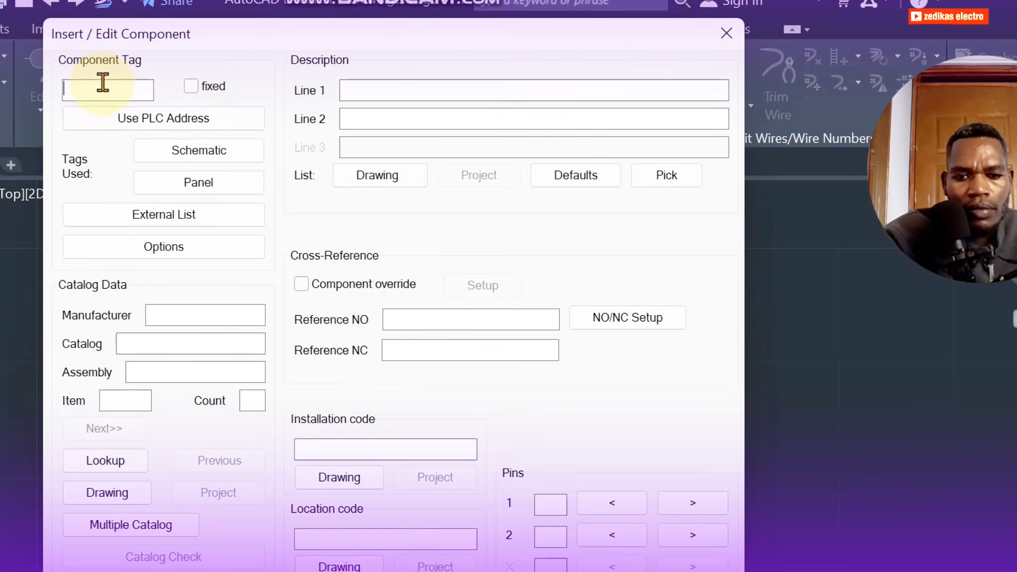
pyautogui.write('MCCB')
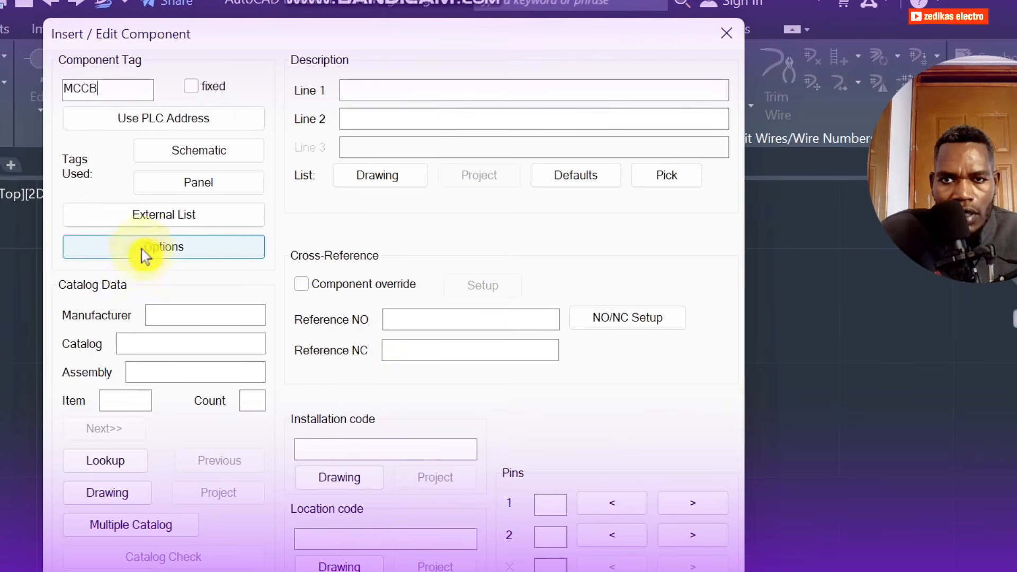
# Step: Assign the EATON 16AMPS breaker EGS1016FFG from the catalog to the MCCB, and accept the component without mapping its symbol to the catalog number
pyautogui.click(136, 460)
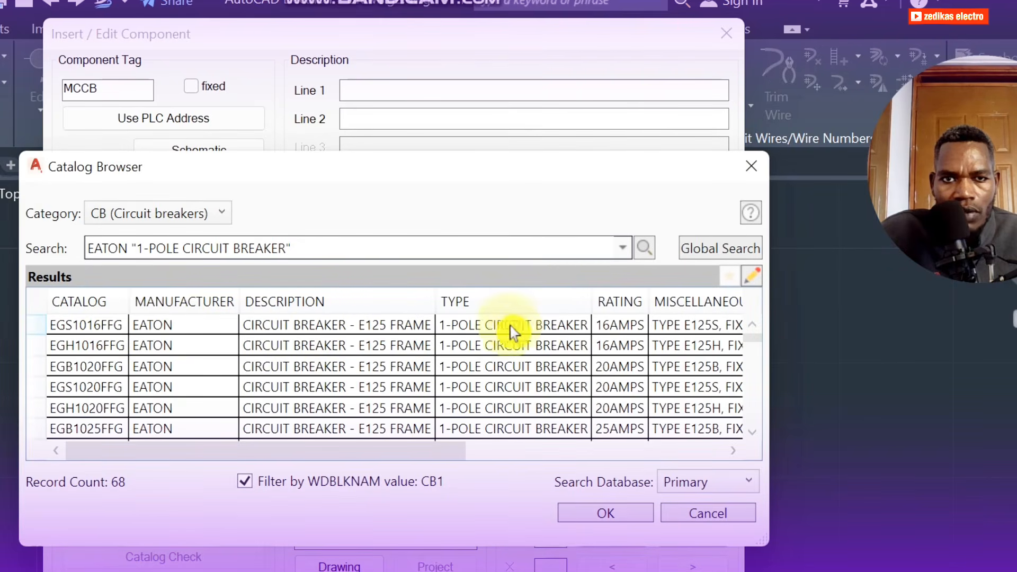
pyautogui.click(325, 326)
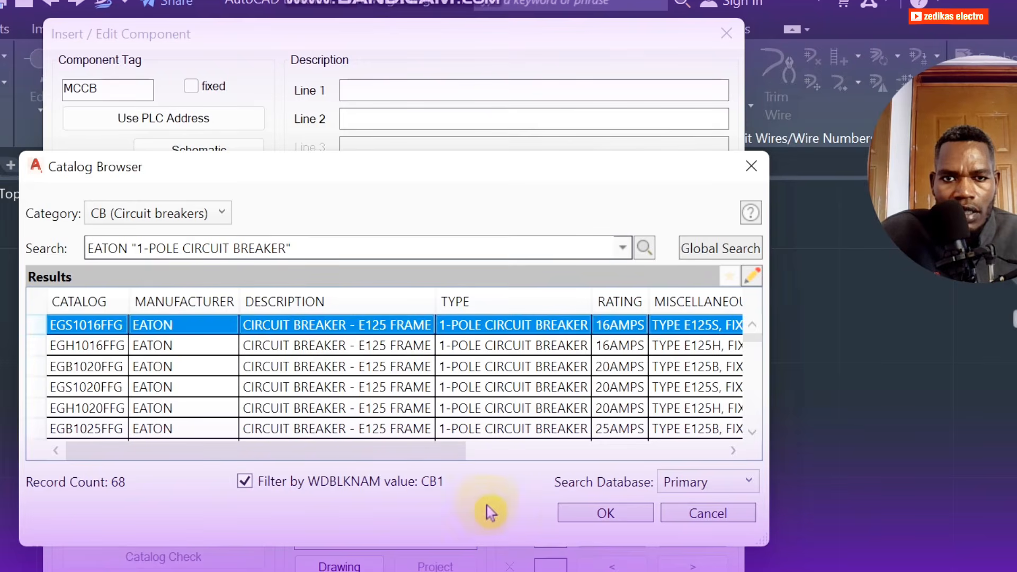
pyautogui.click(573, 515)
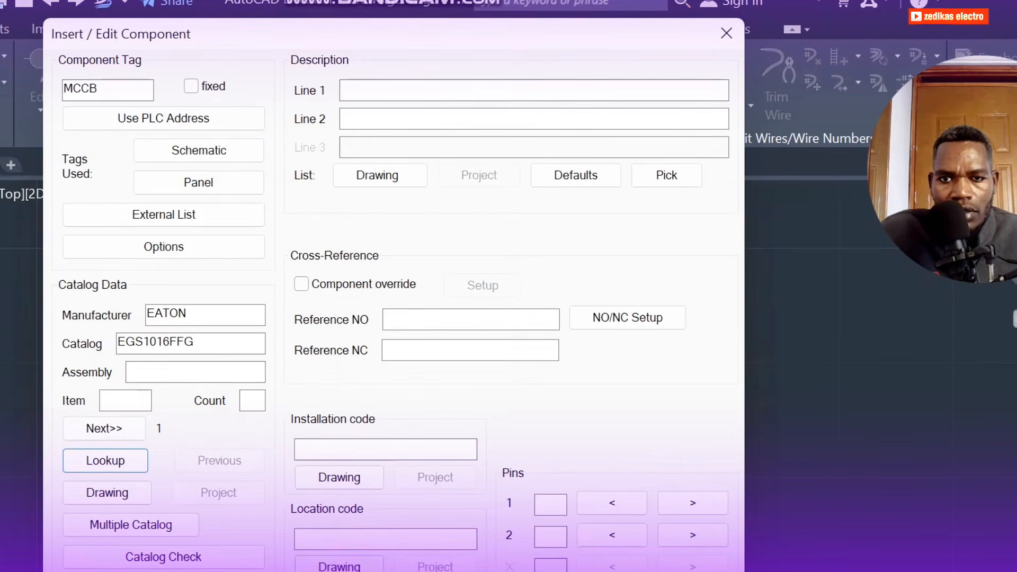
pyautogui.click(344, 569)
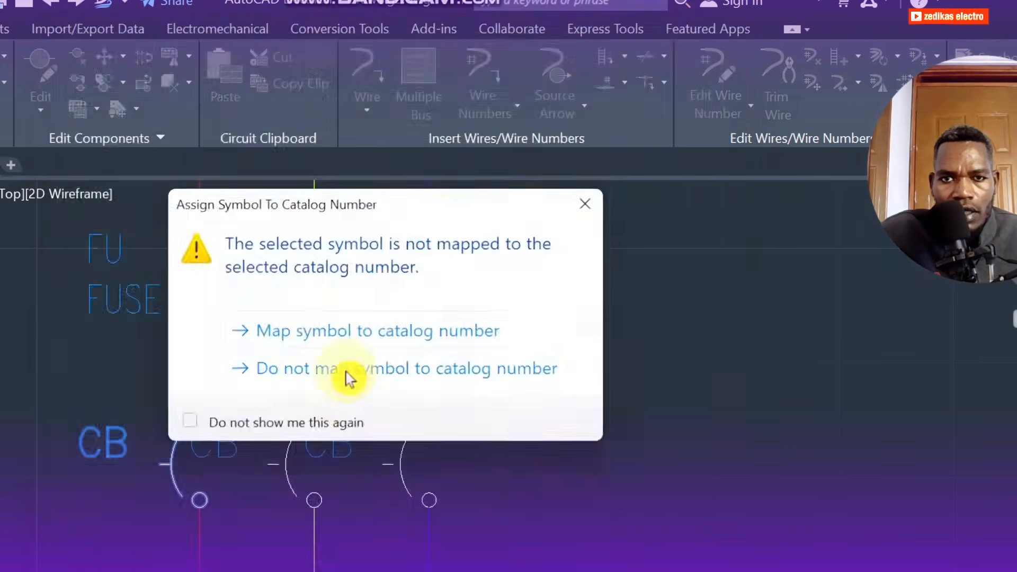
pyautogui.click(734, 168)
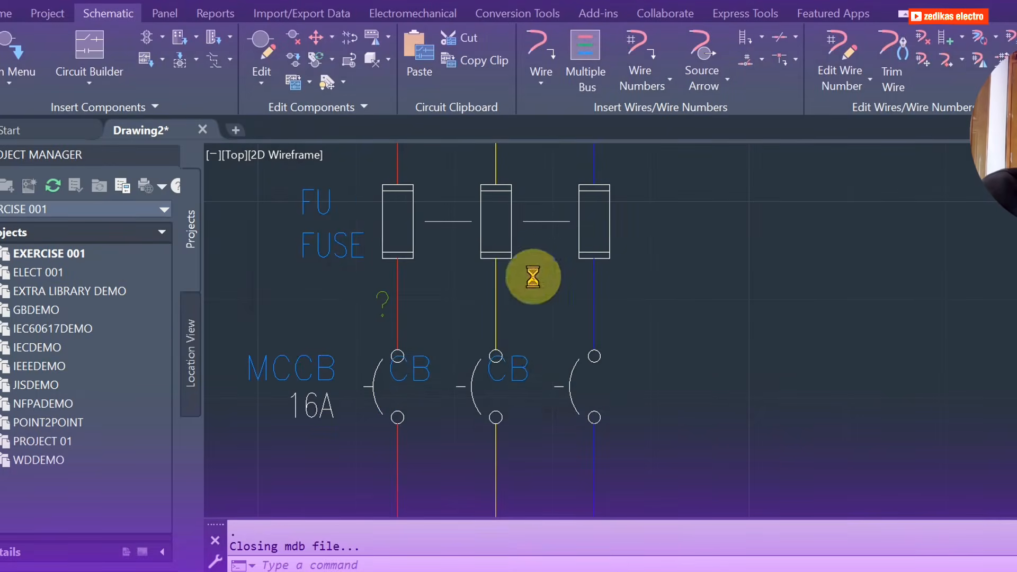
# Step: Move the three 16A ratings of the MCCB together to below the breaker poles, beside their wires, with Move/Show Attribute
pyautogui.scroll(-2, 510, 388)
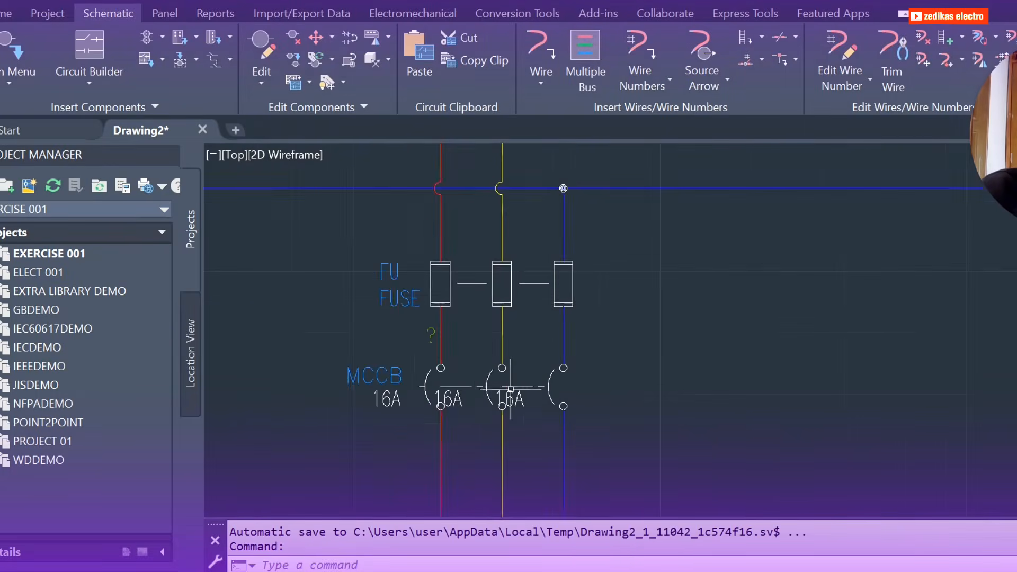
pyautogui.scroll(5, 440, 419)
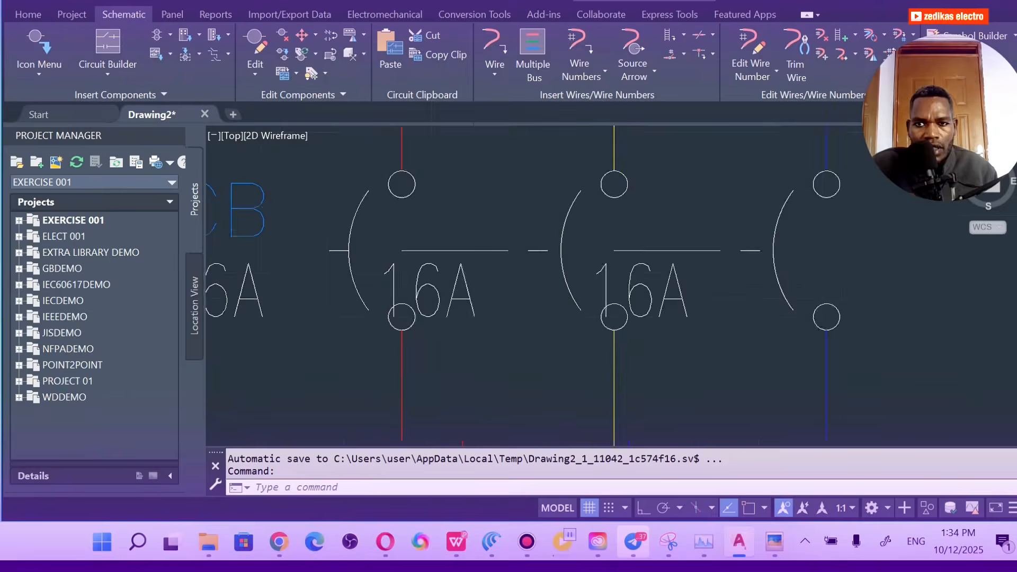
pyautogui.scroll(-4, 545, 364)
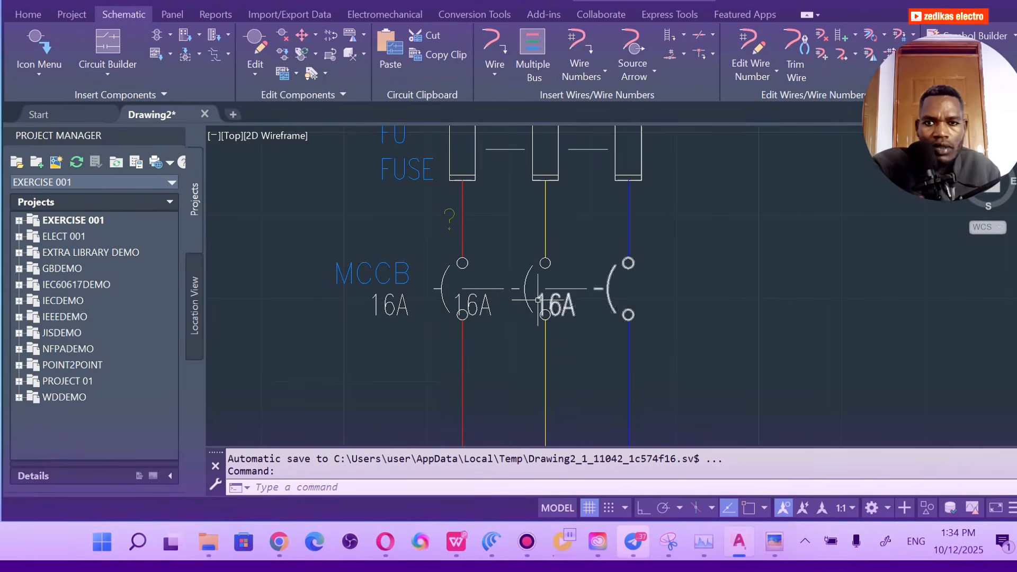
pyautogui.press('Escape')
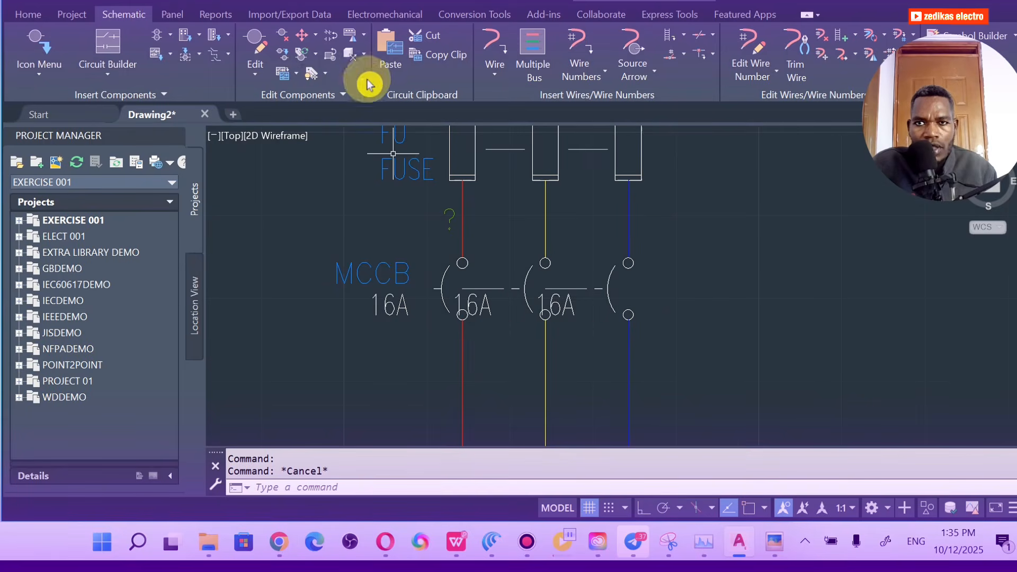
pyautogui.click(324, 76)
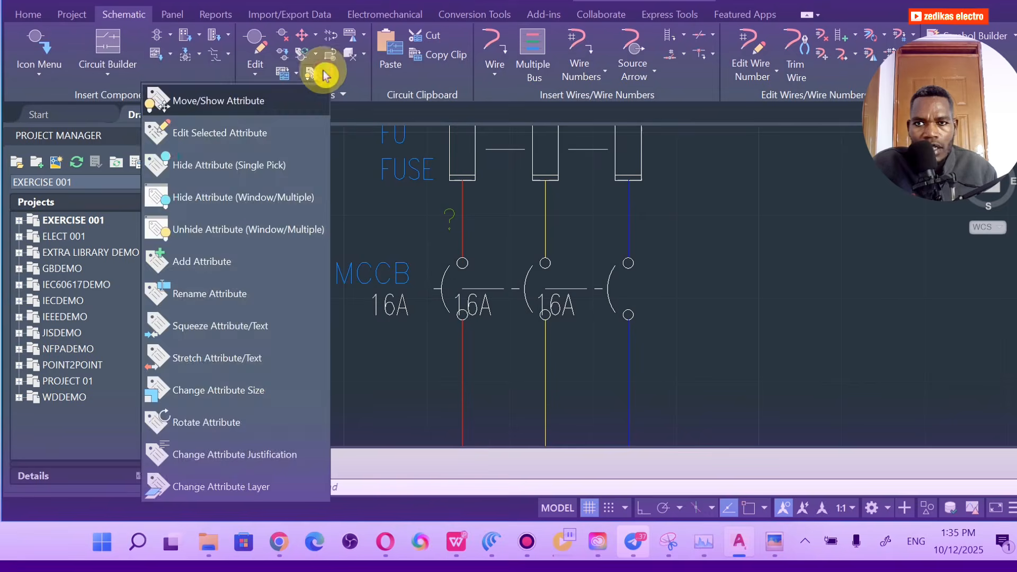
pyautogui.click(265, 102)
pyautogui.click(394, 297)
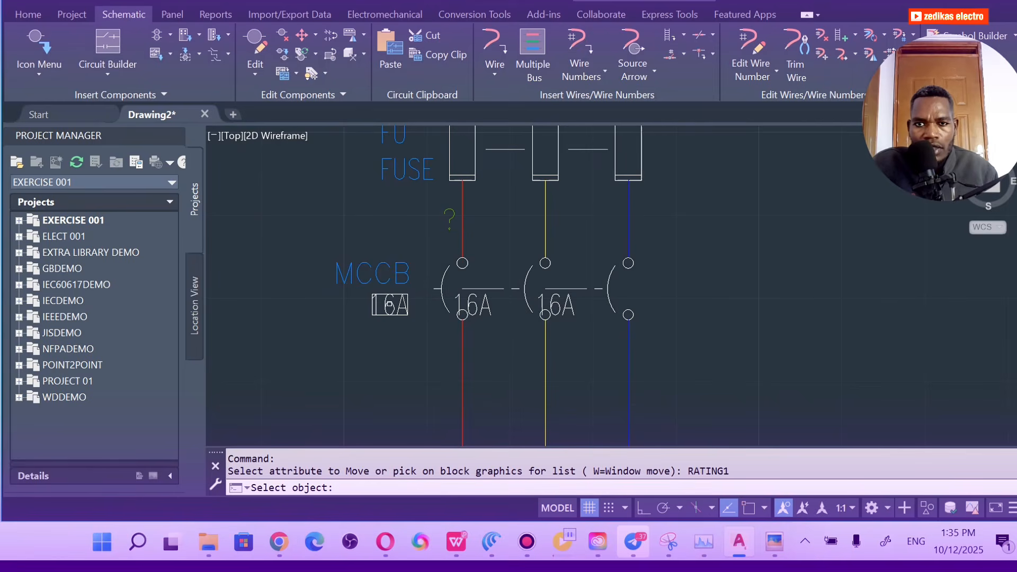
pyautogui.click(472, 304)
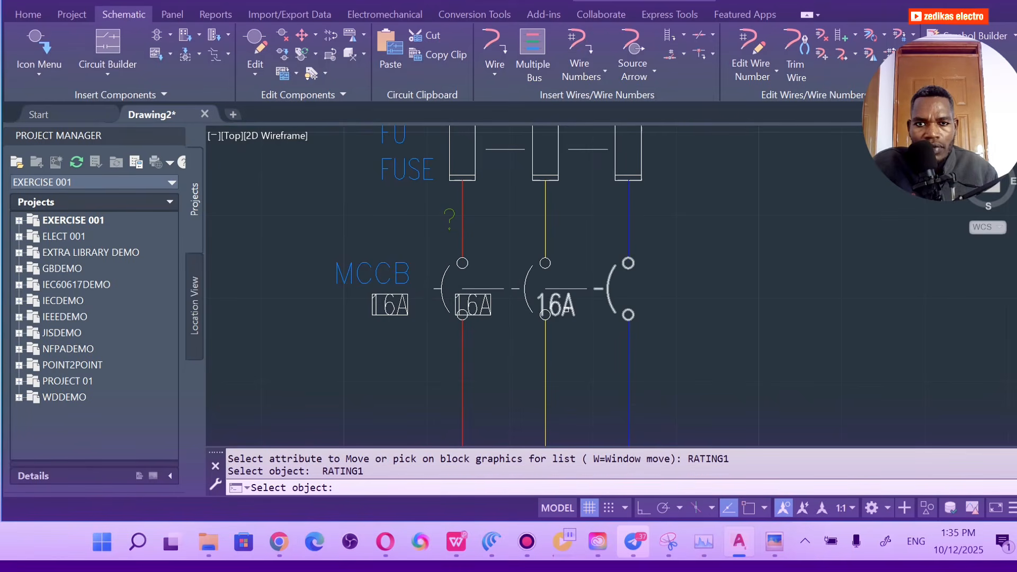
pyautogui.click(558, 309)
pyautogui.press('Return')
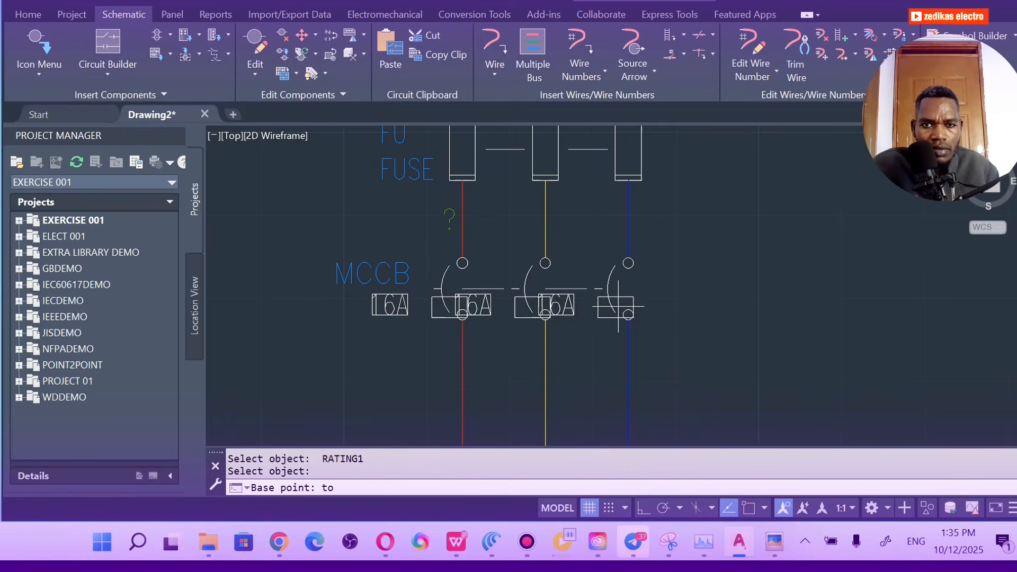
pyautogui.click(652, 352)
pyautogui.scroll(-5, 700, 321)
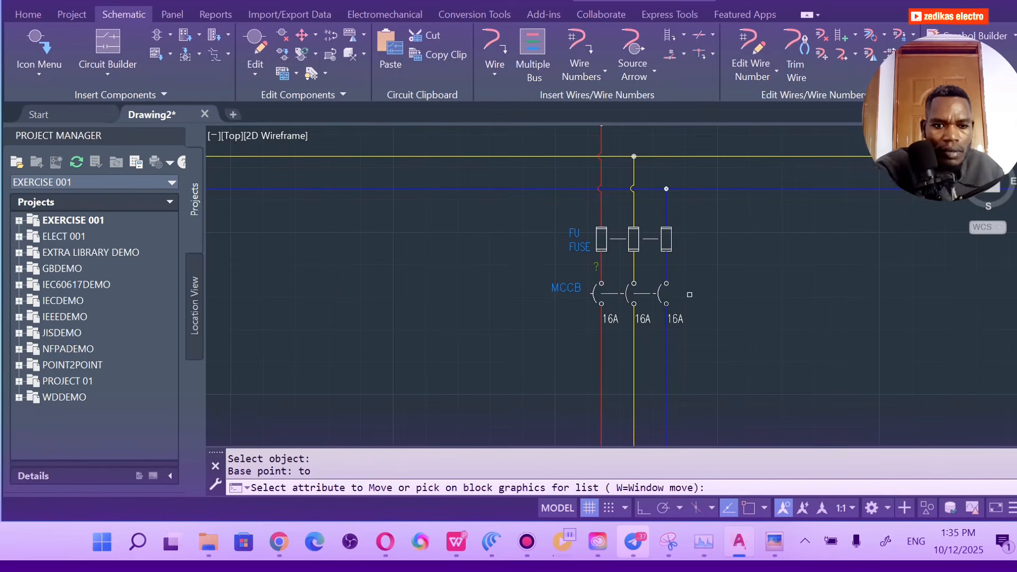
pyautogui.press('Escape')
# Step: Switch to Picasa Photo Viewer to examine the K1, K2 and K3 contactors in sample project 2.PNG, and return to the drawing
pyautogui.scroll(4, 637, 203)
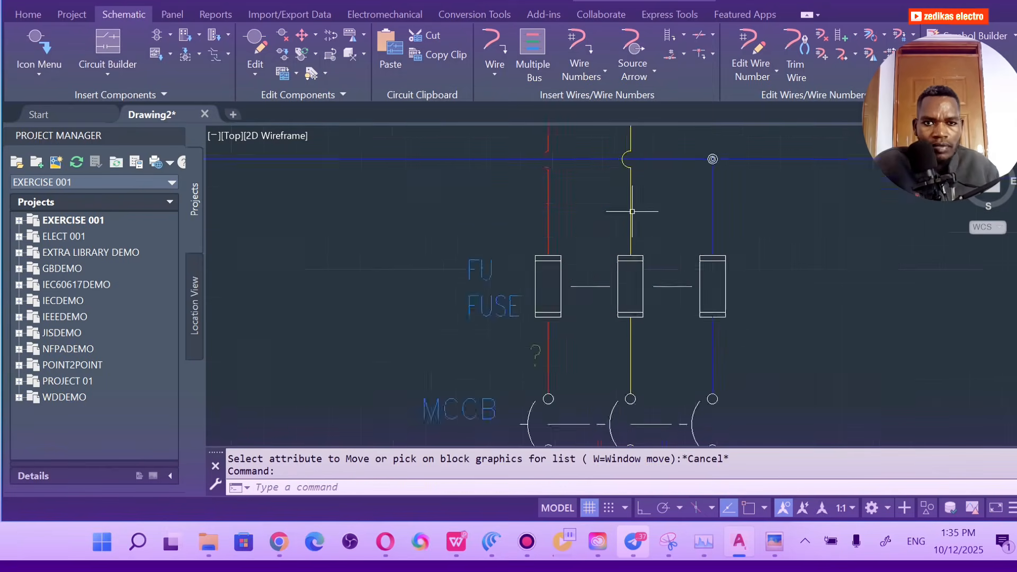
pyautogui.scroll(-4, 631, 239)
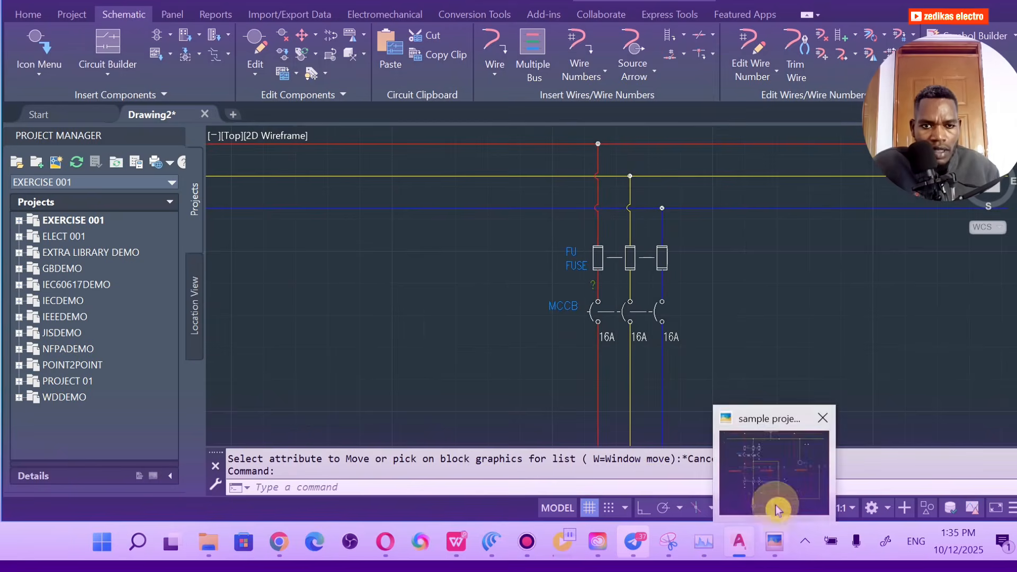
pyautogui.click(769, 492)
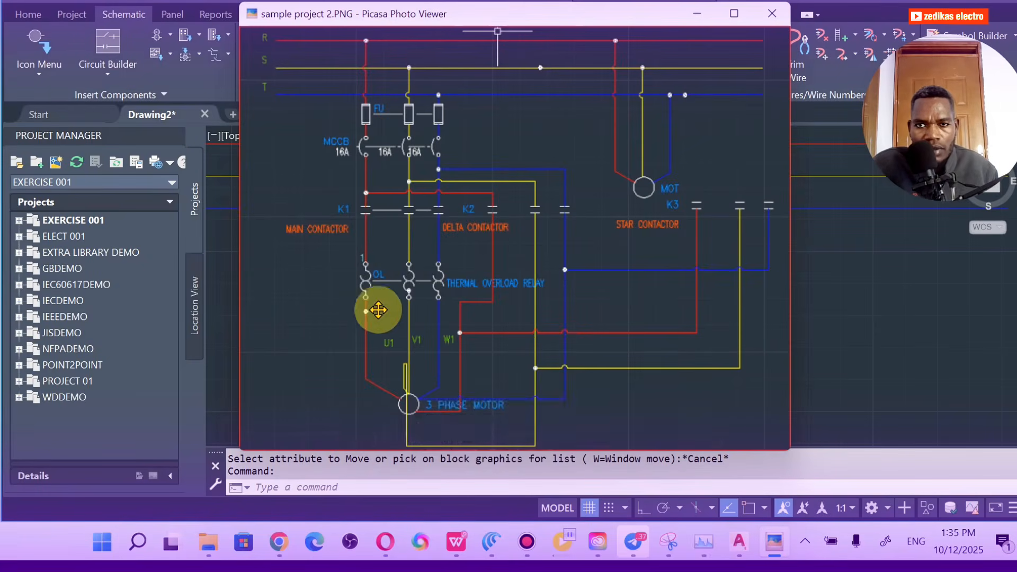
pyautogui.scroll(5, 374, 296)
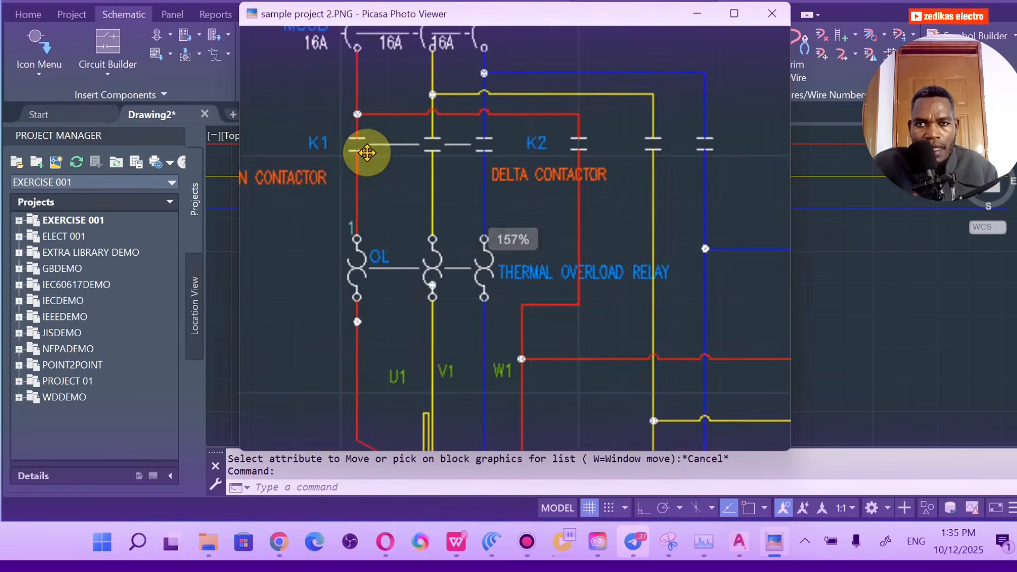
pyautogui.scroll(-3, 360, 135)
pyautogui.scroll(-2, 371, 165)
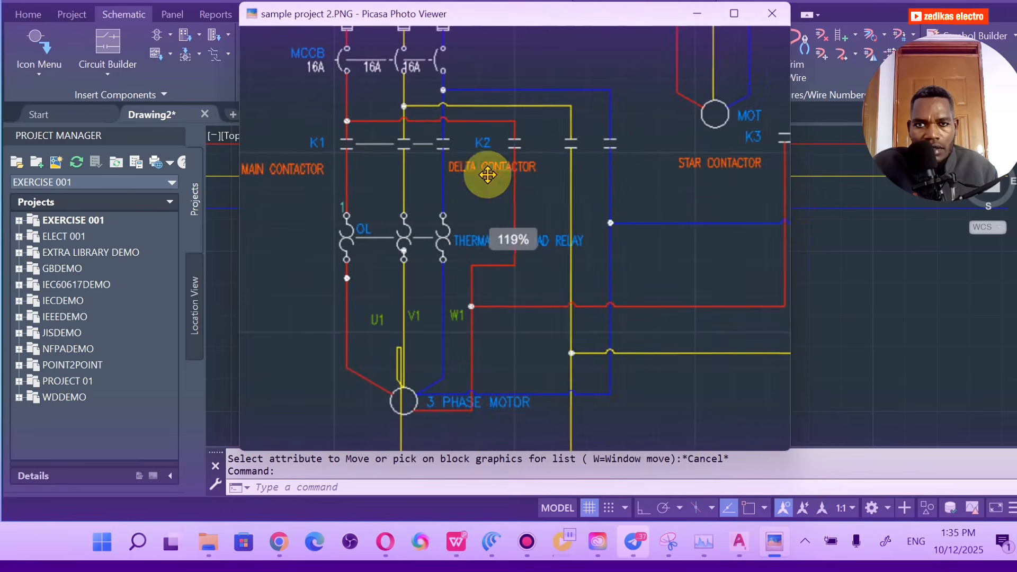
pyautogui.scroll(-1, 328, 146)
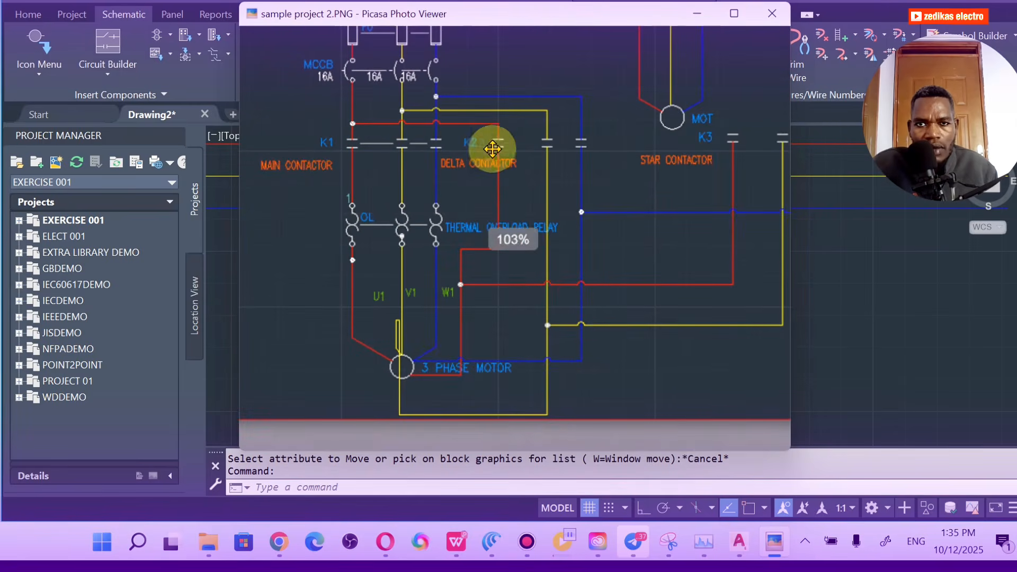
pyautogui.scroll(-1, 447, 141)
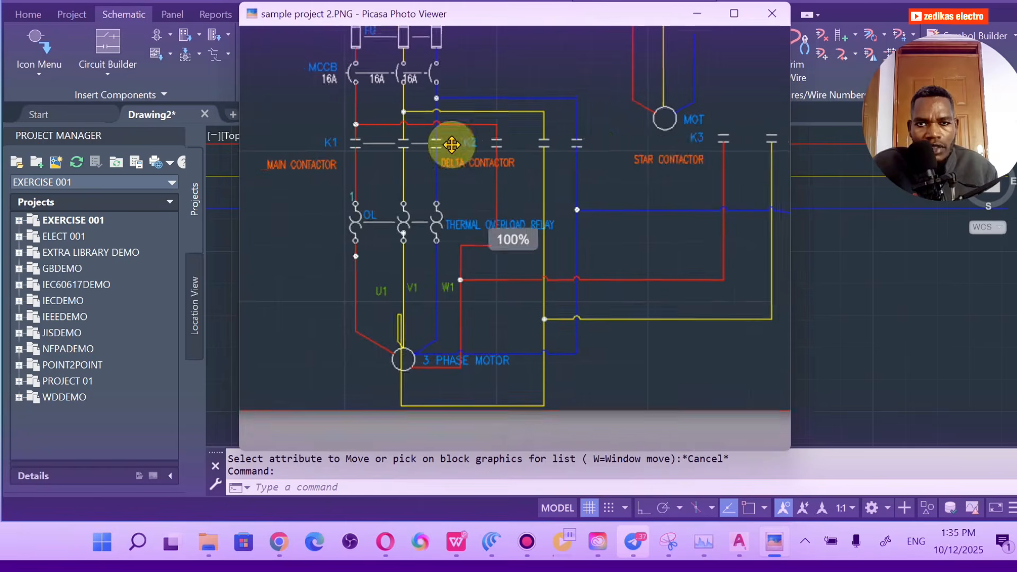
pyautogui.scroll(-2, 672, 64)
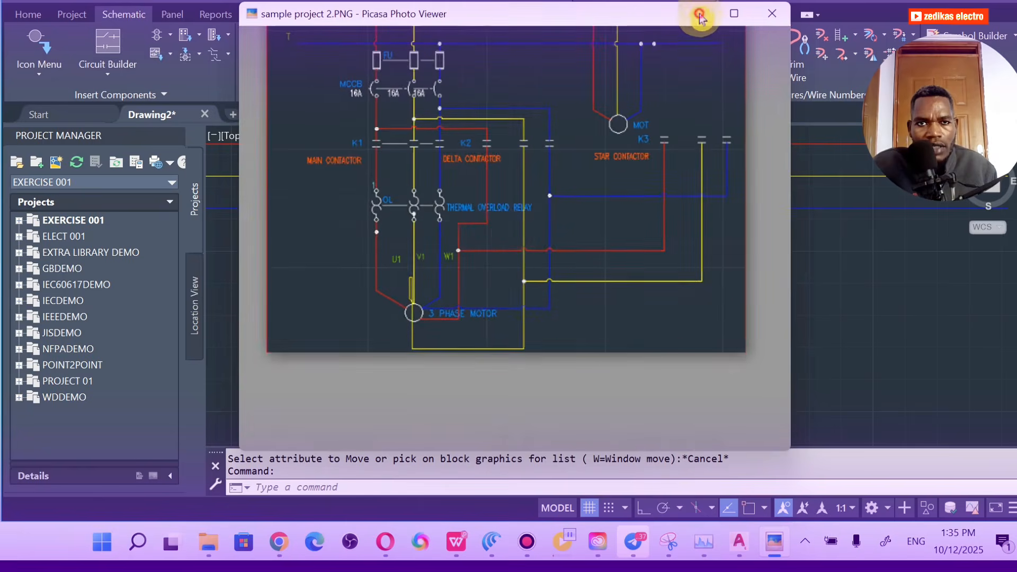
pyautogui.click(699, 13)
# Step: Erase the ?A wire number text beside the red wire below the MCCB
pyautogui.scroll(-2, 747, 242)
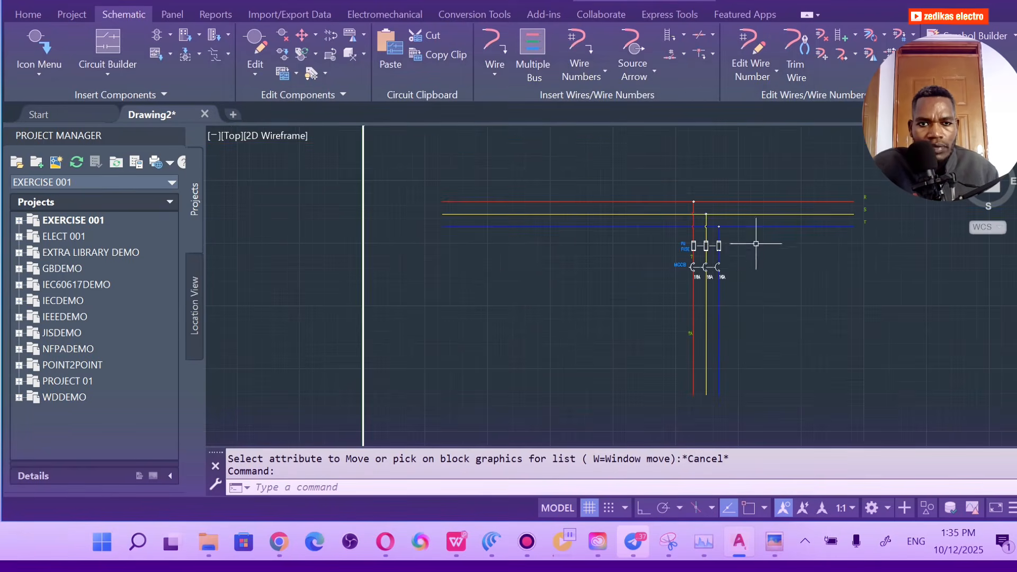
pyautogui.scroll(6, 715, 336)
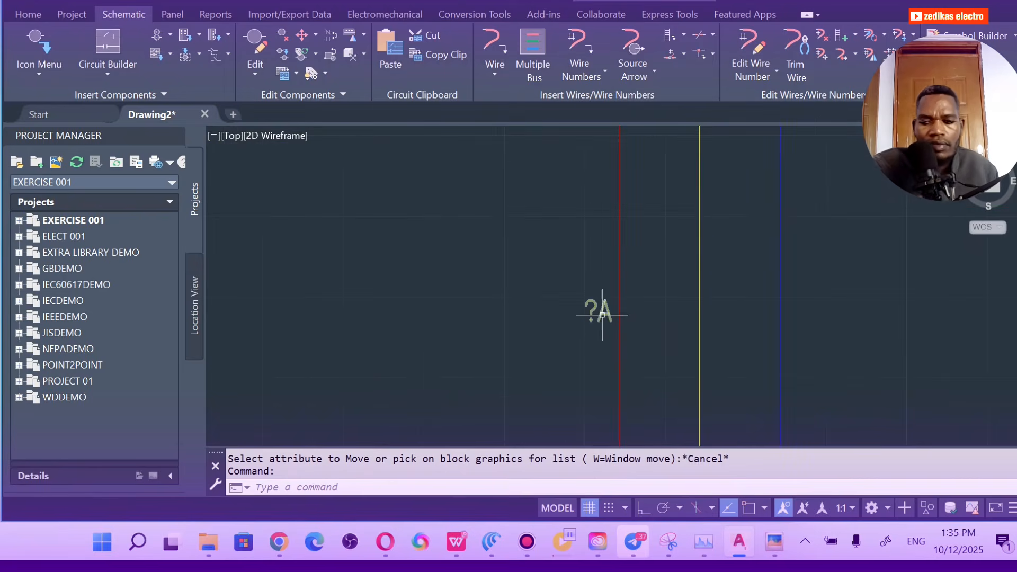
pyautogui.press('Escape')
pyautogui.click(603, 312)
pyautogui.press('Delete')
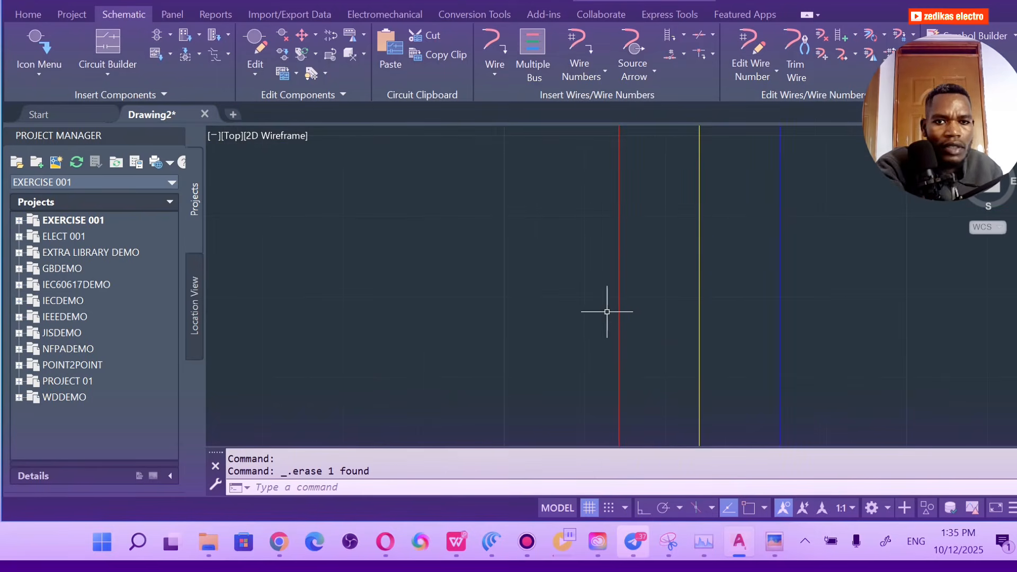
# Step: Insert 3 Phase Starter Contacts NO below the MCCB, building right from the red wire, tagged K1 with description line 1 MAIN CONTACTOR
pyautogui.scroll(-4, 608, 305)
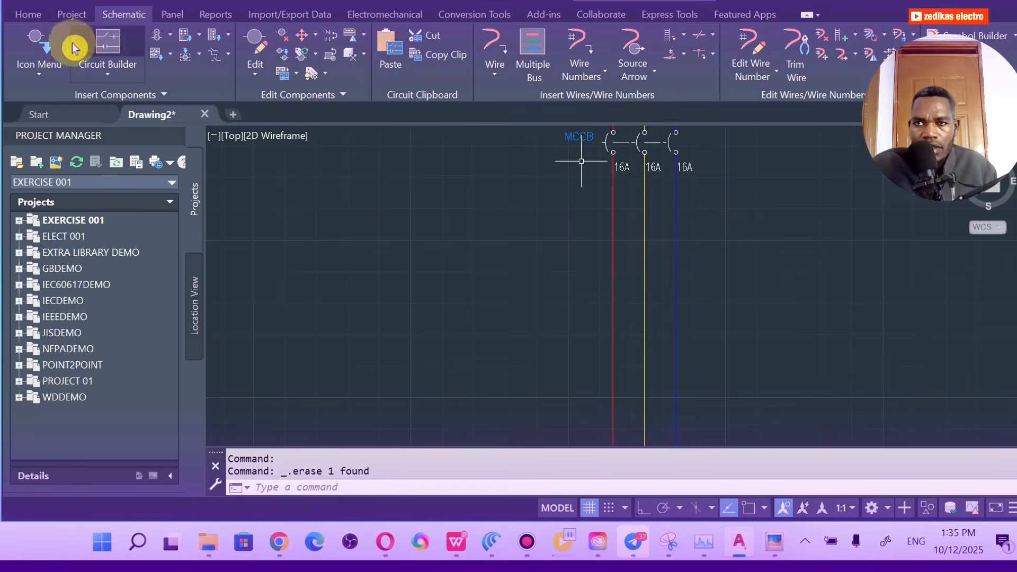
pyautogui.click(48, 74)
pyautogui.click(62, 108)
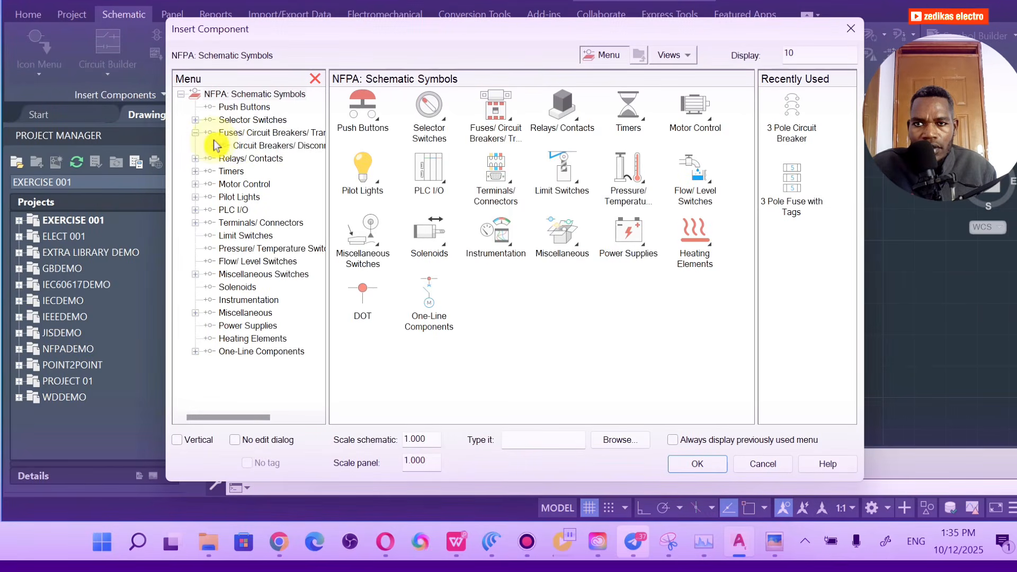
pyautogui.click(224, 186)
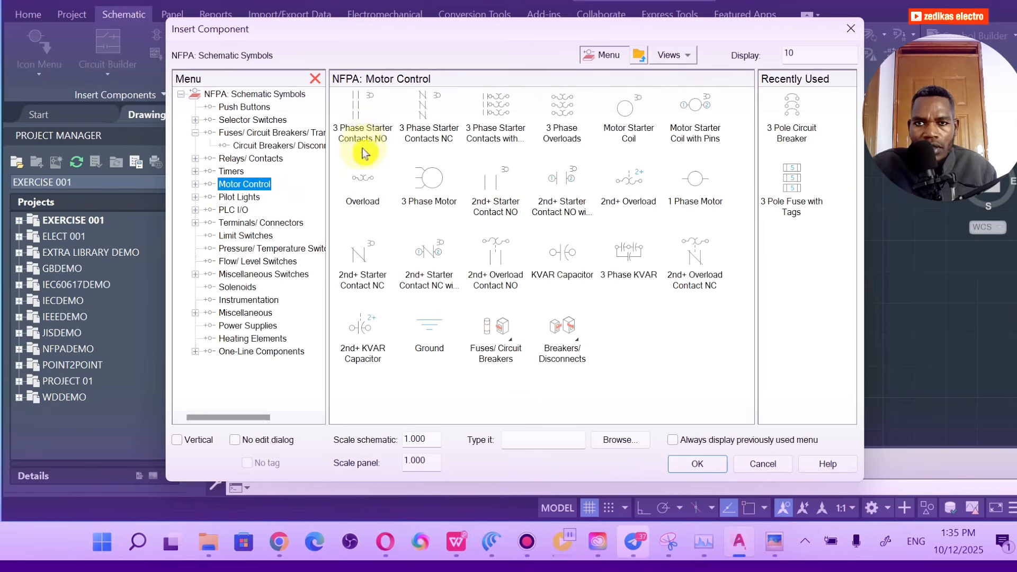
pyautogui.click(365, 134)
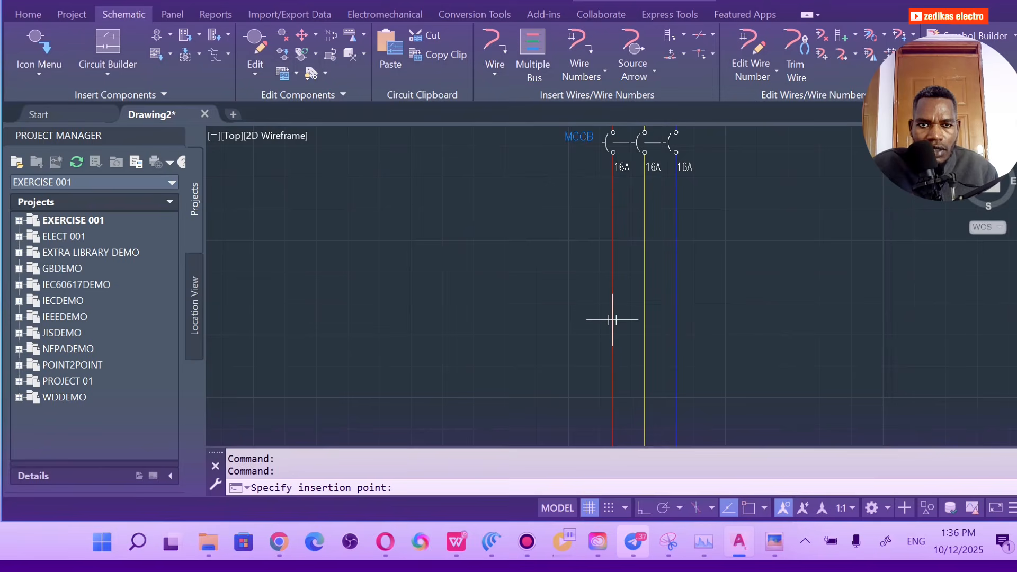
pyautogui.click(612, 320)
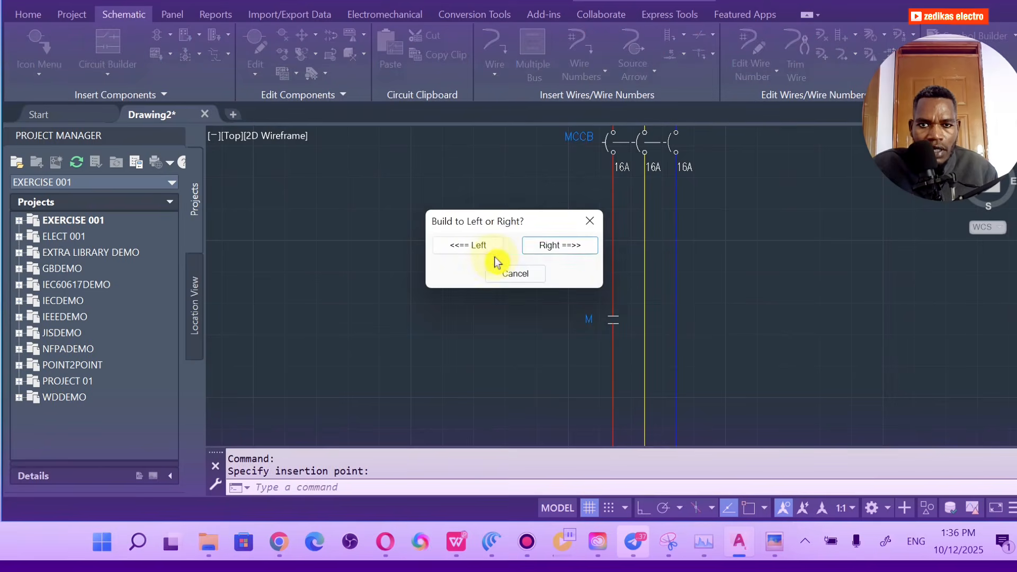
pyautogui.click(564, 245)
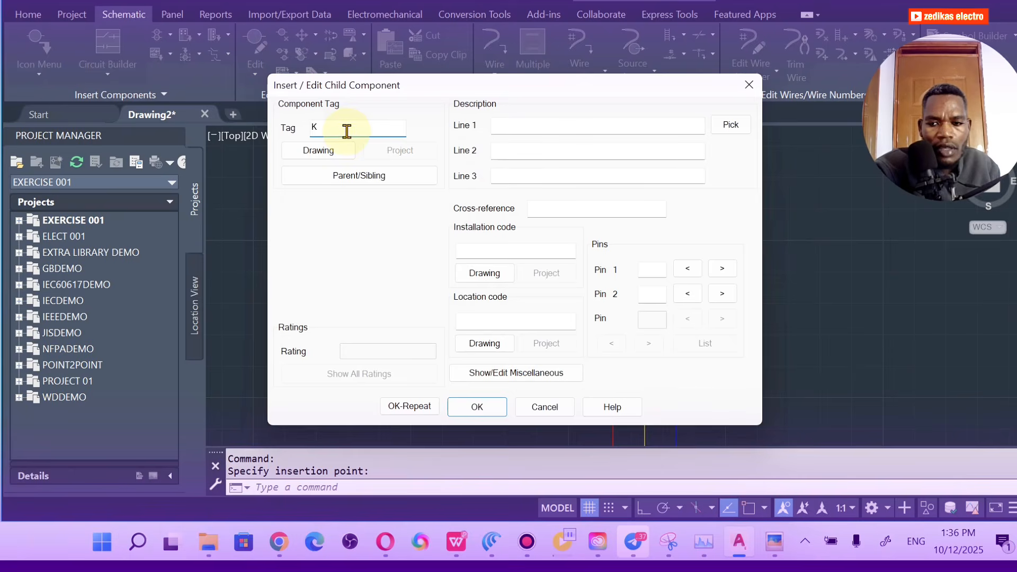
pyautogui.click(503, 123)
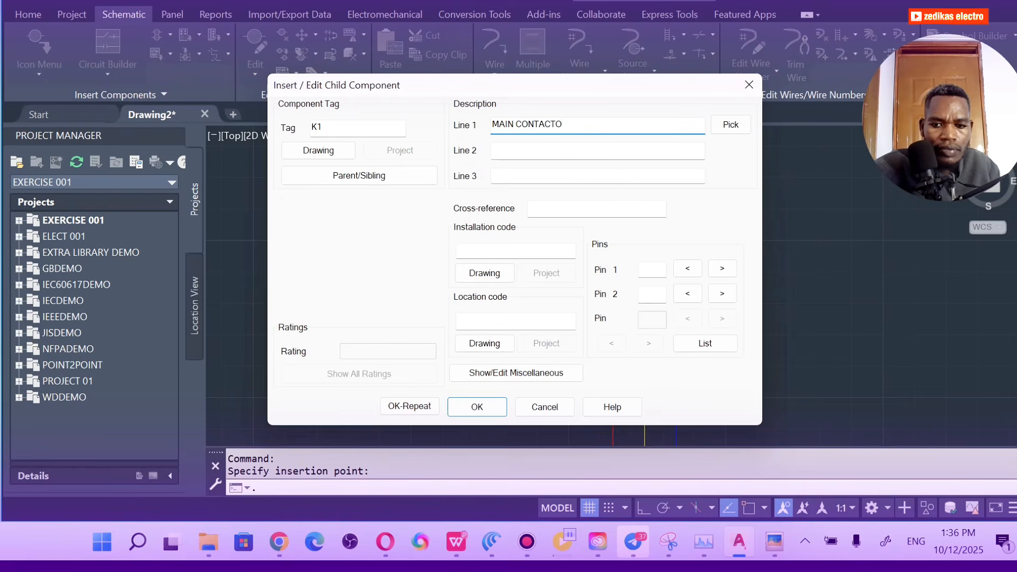
pyautogui.click(466, 411)
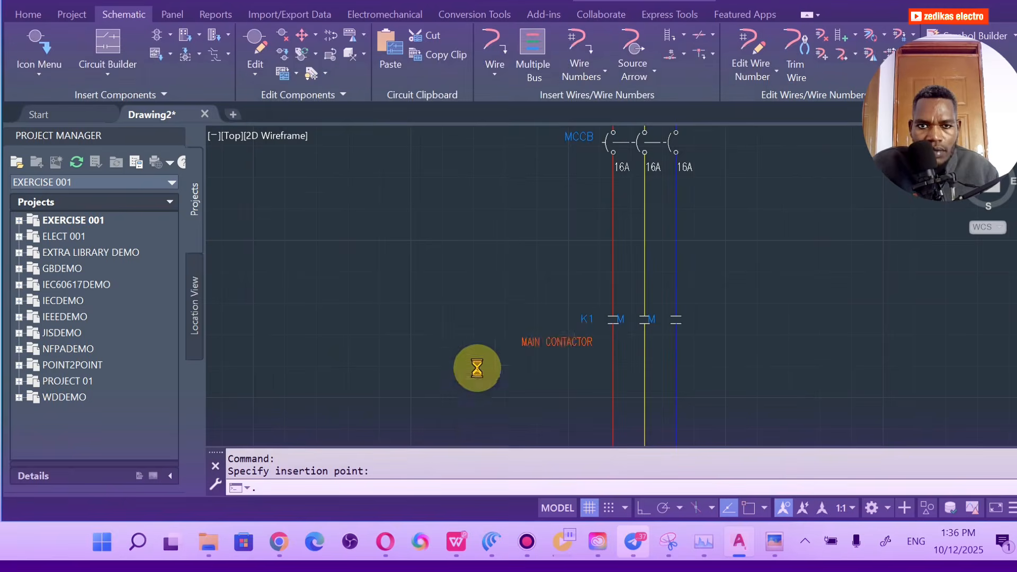
# Step: Clear the ?,? cross-reference (XREF) attribute value of the K1 main contactor
pyautogui.scroll(3, 588, 324)
pyautogui.scroll(-3, 583, 322)
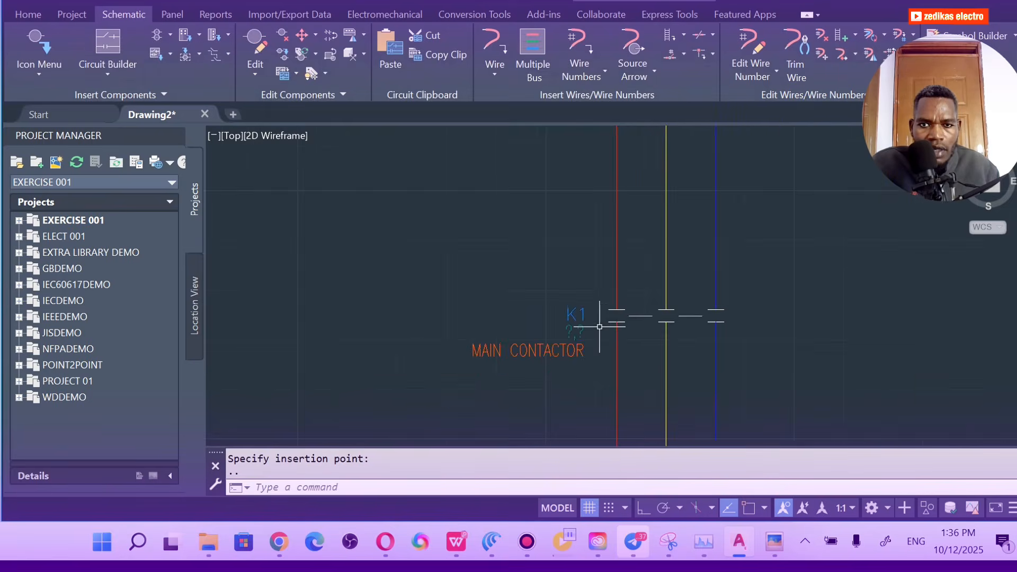
pyautogui.scroll(2, 573, 327)
pyautogui.click(573, 337)
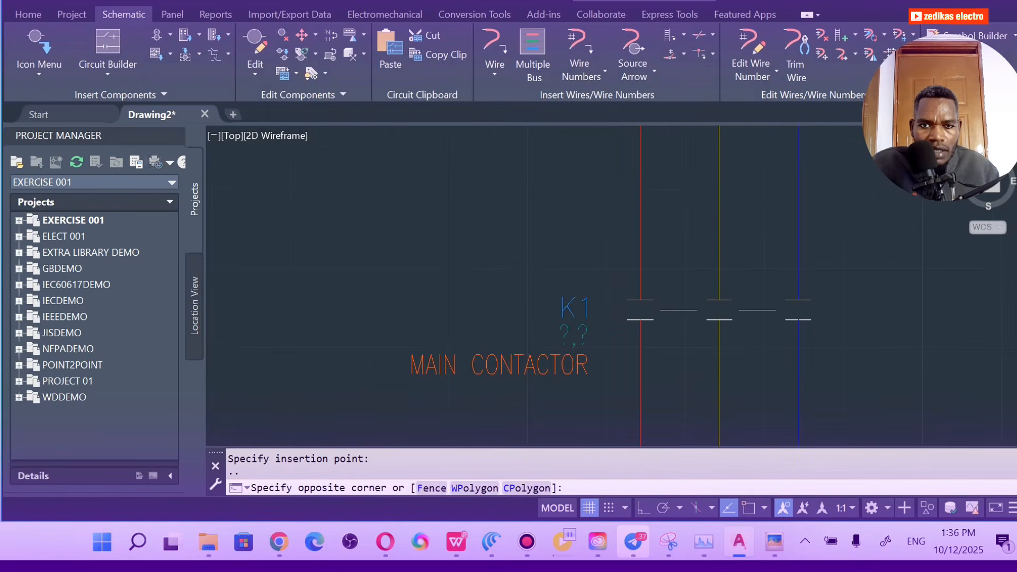
pyautogui.click(581, 333)
pyautogui.doubleClick(583, 333)
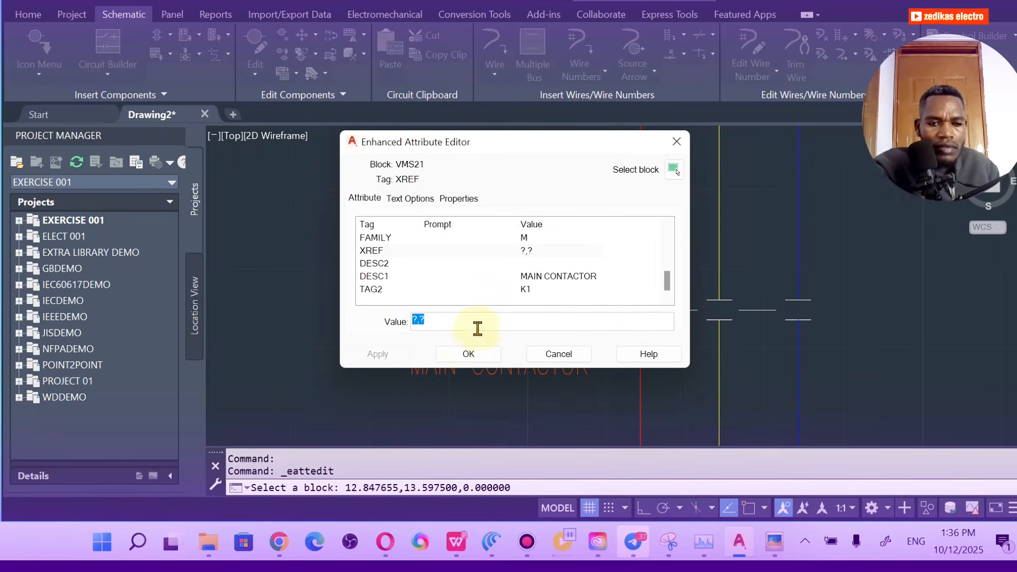
pyautogui.press('BackSpace')
pyautogui.click(476, 352)
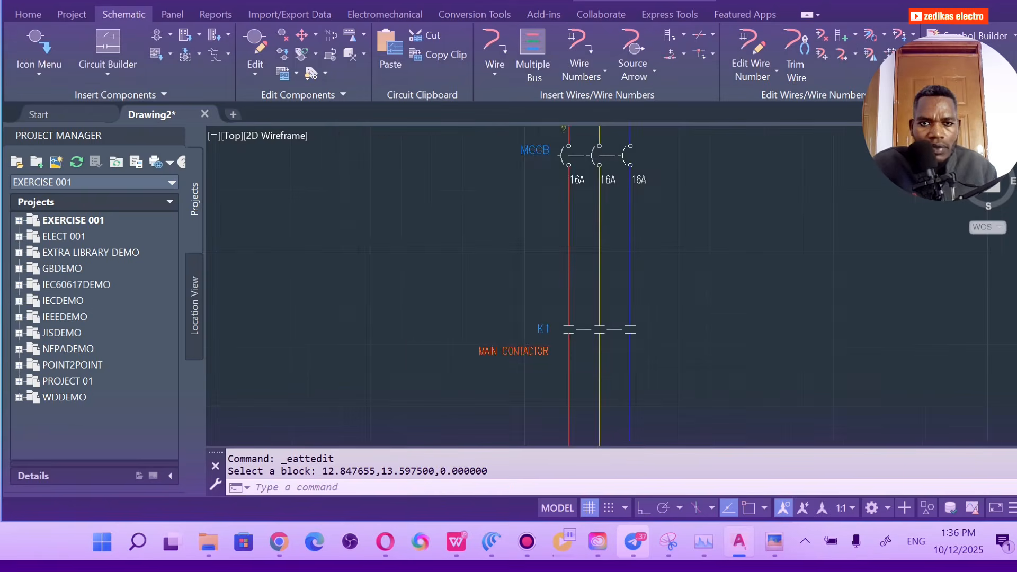
pyautogui.scroll(5, 597, 340)
pyautogui.scroll(-4, 507, 326)
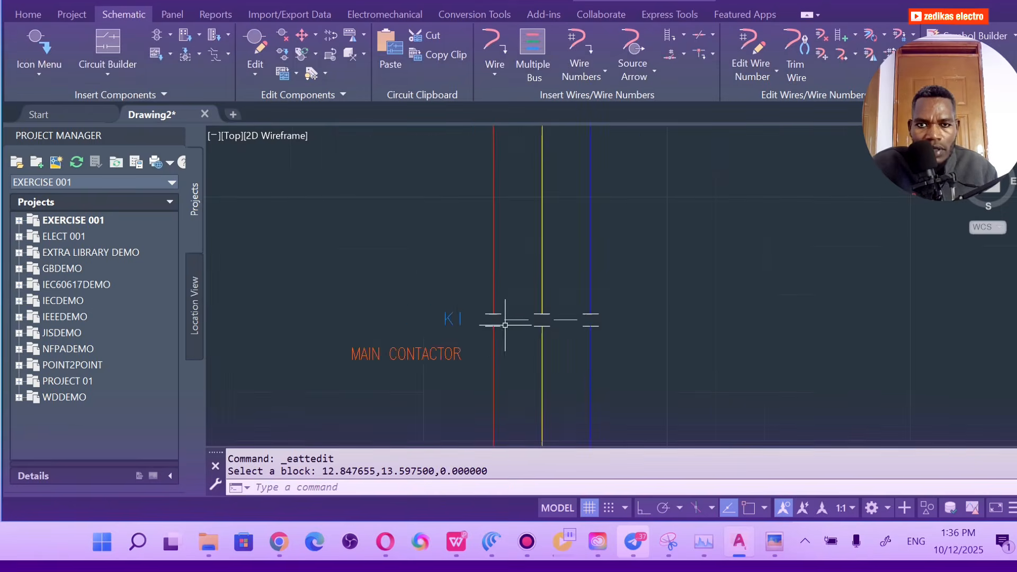
pyautogui.scroll(-2, 468, 322)
pyautogui.scroll(4, 512, 319)
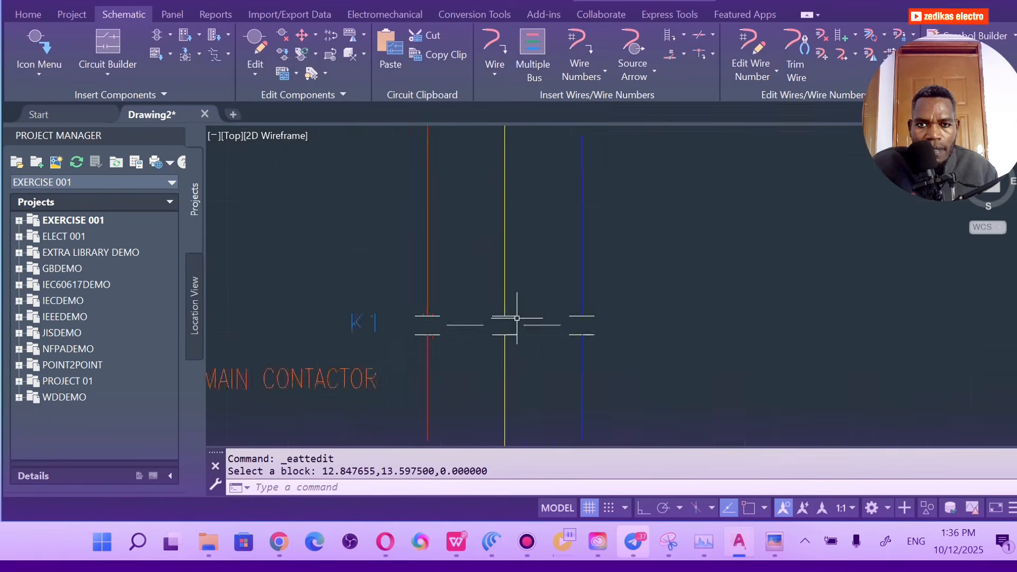
pyautogui.scroll(-4, 511, 312)
pyautogui.scroll(2, 474, 338)
pyautogui.scroll(-2, 474, 338)
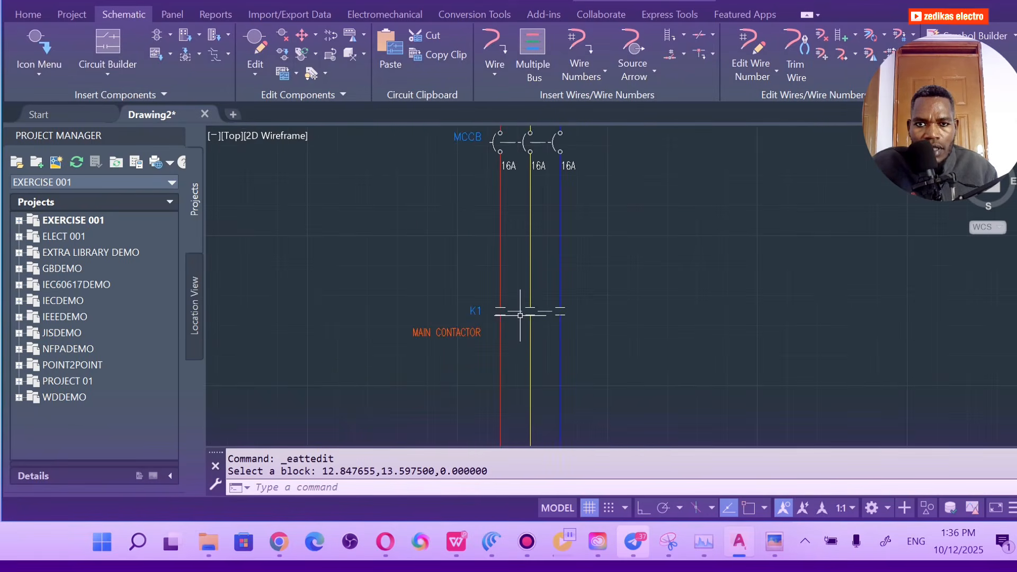
pyautogui.click(379, 69)
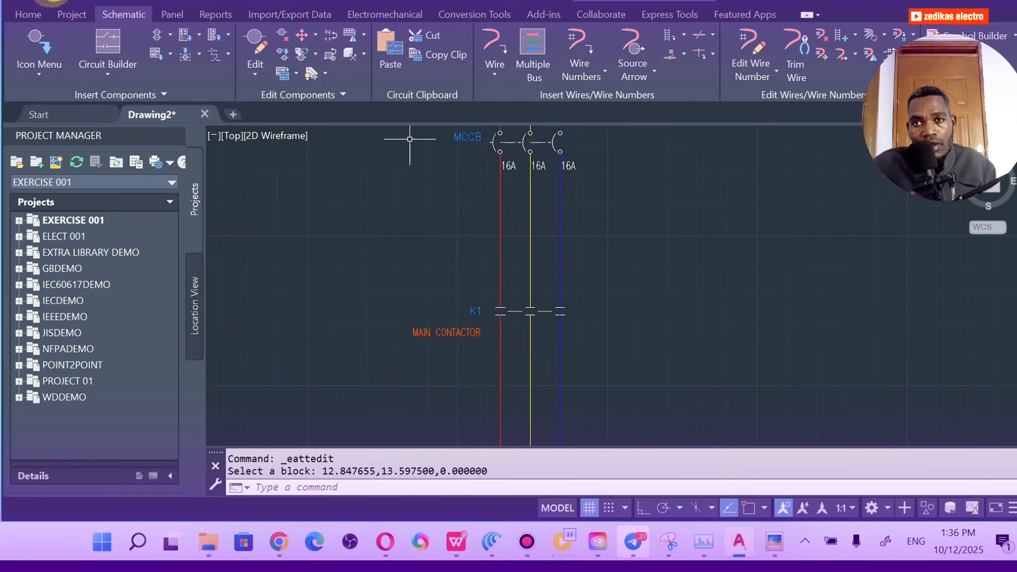
pyautogui.scroll(4, 451, 307)
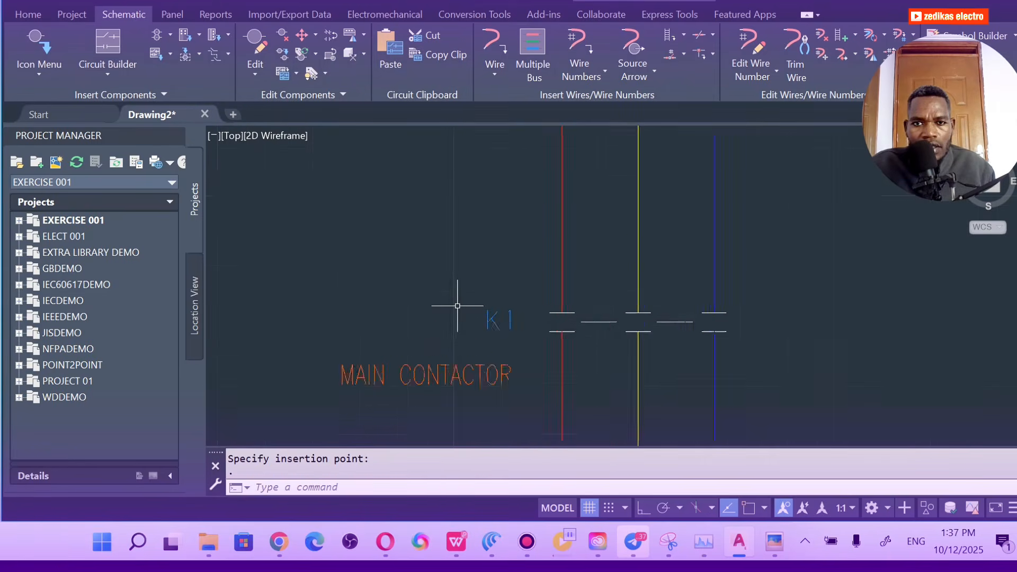
pyautogui.scroll(-2, 454, 298)
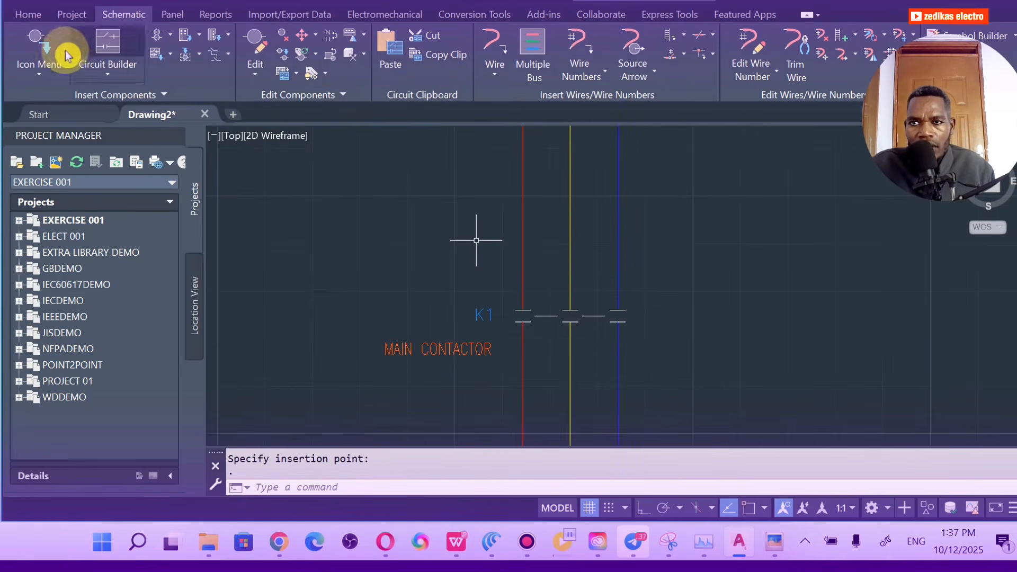
# Step: Copy the complete K1 contactor, with its three poles, links and labels, to two places in a row to its right
pyautogui.click(29, 15)
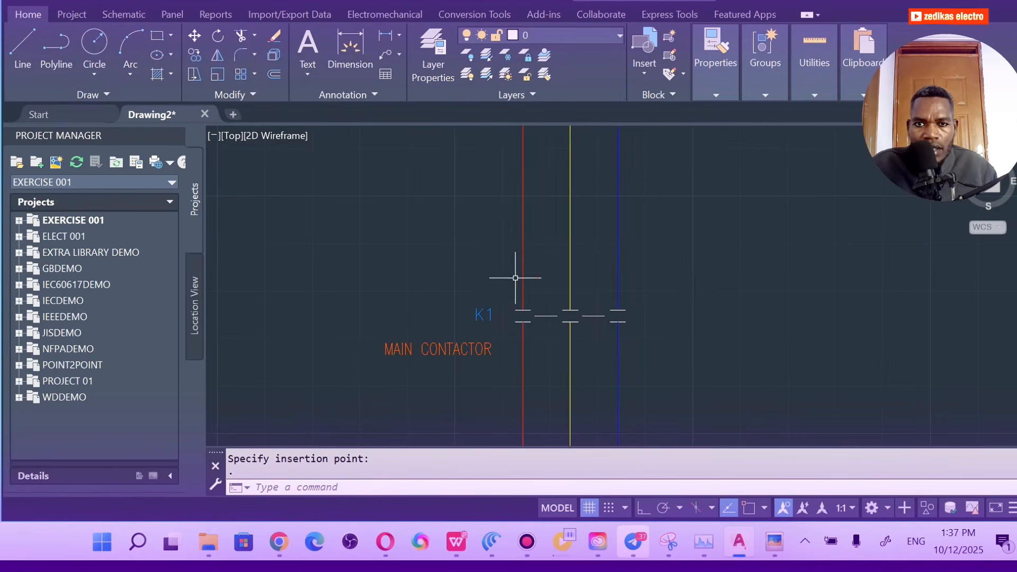
pyautogui.scroll(3, 517, 281)
pyautogui.scroll(-2, 529, 318)
pyautogui.click(488, 350)
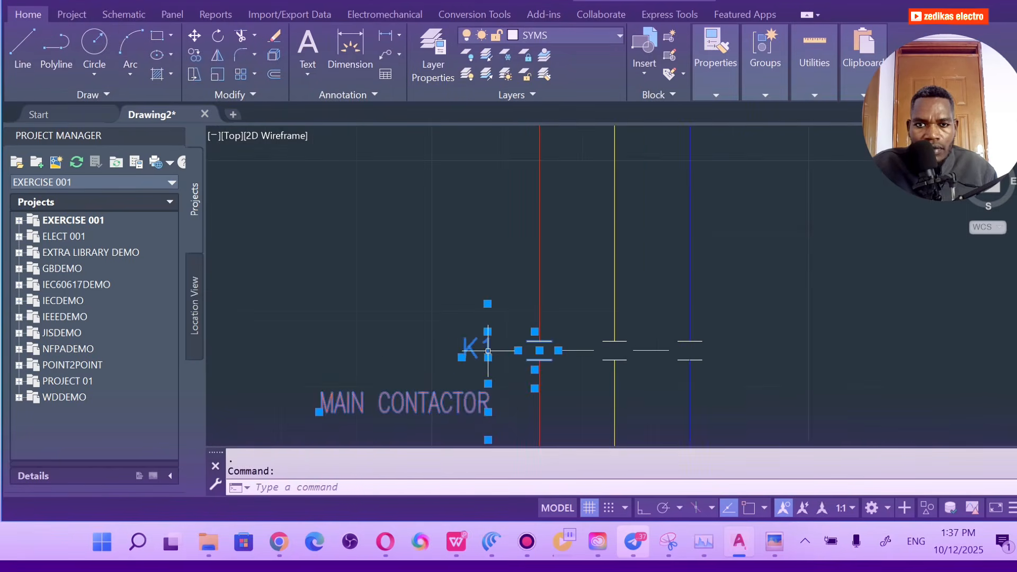
pyautogui.click(582, 350)
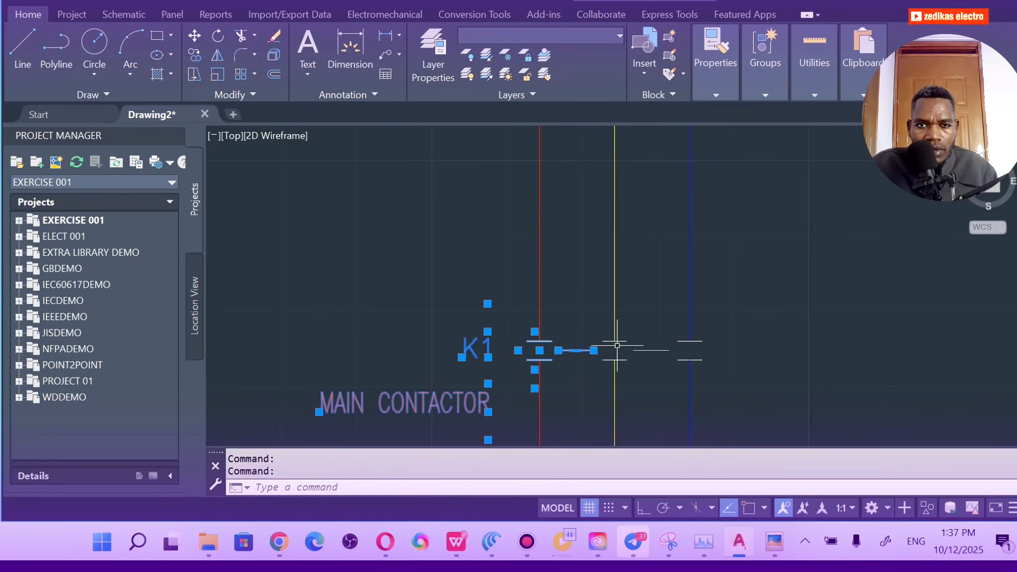
pyautogui.click(618, 339)
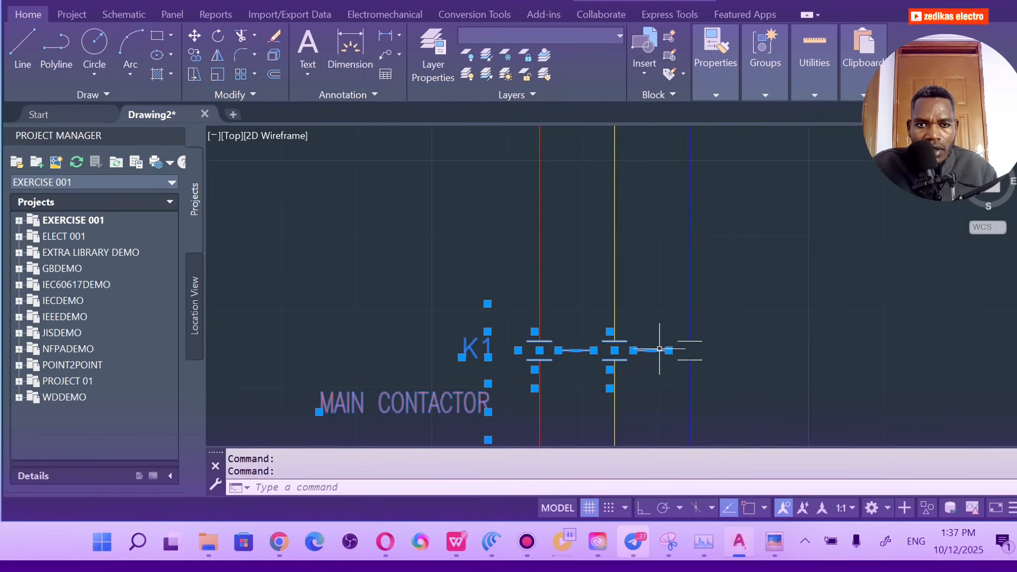
pyautogui.click(701, 342)
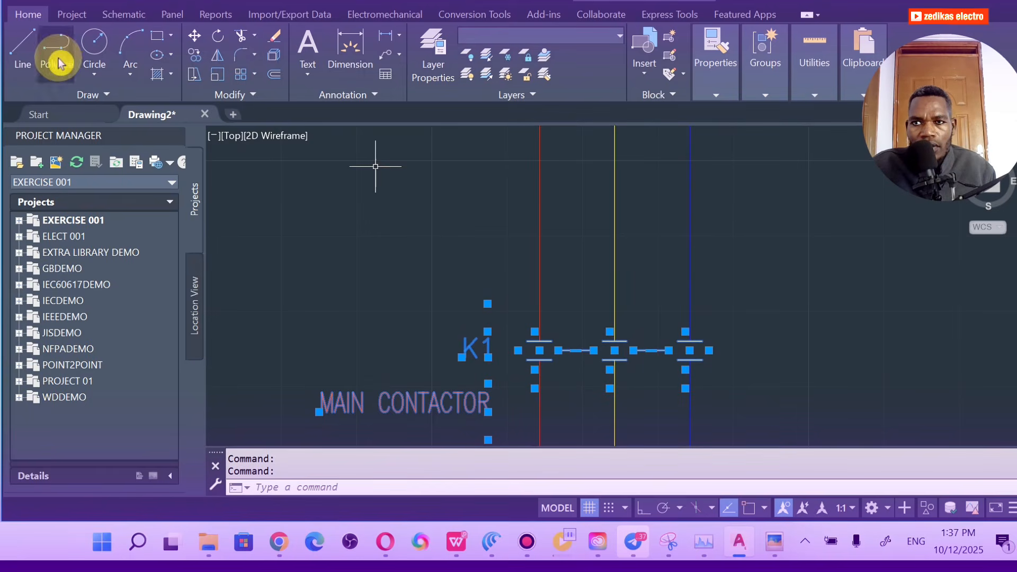
pyautogui.click(194, 55)
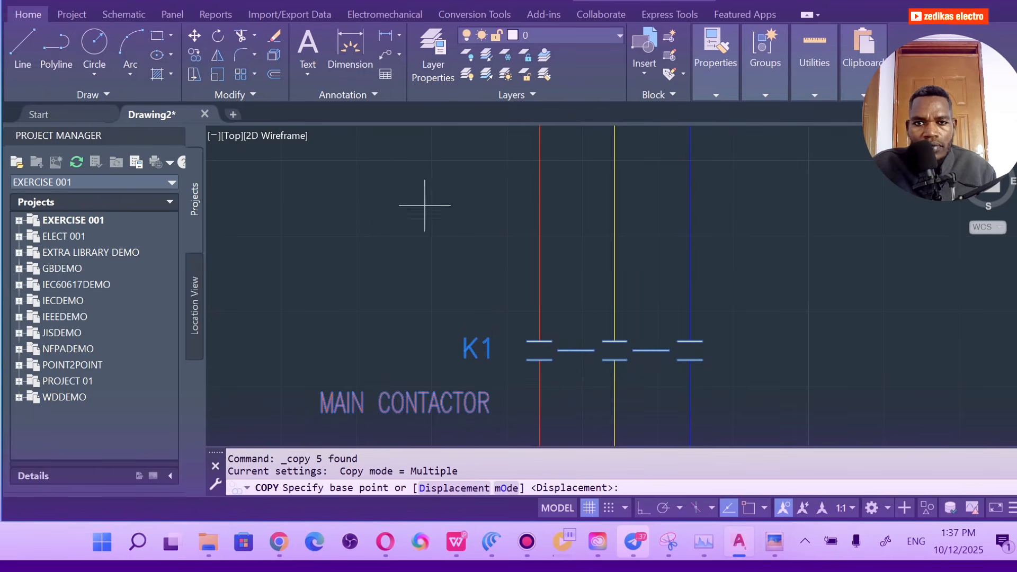
pyautogui.click(478, 347)
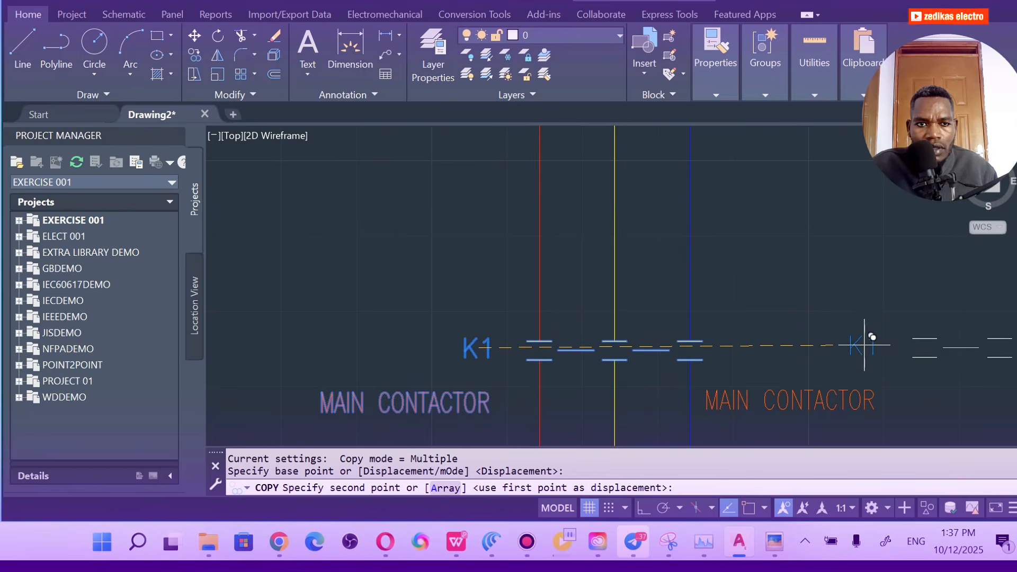
pyautogui.click(864, 345)
pyautogui.scroll(-5, 860, 342)
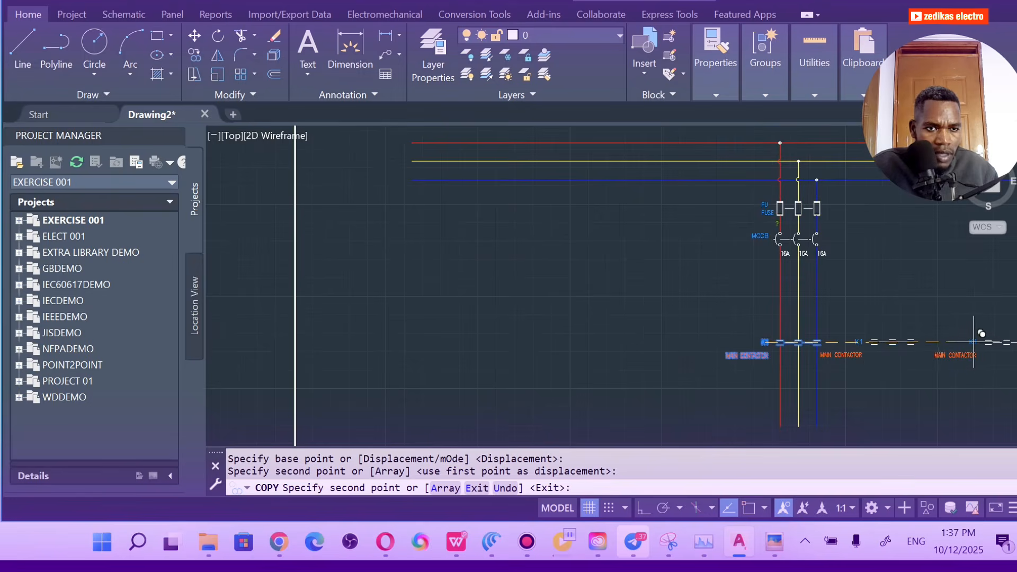
pyautogui.click(974, 342)
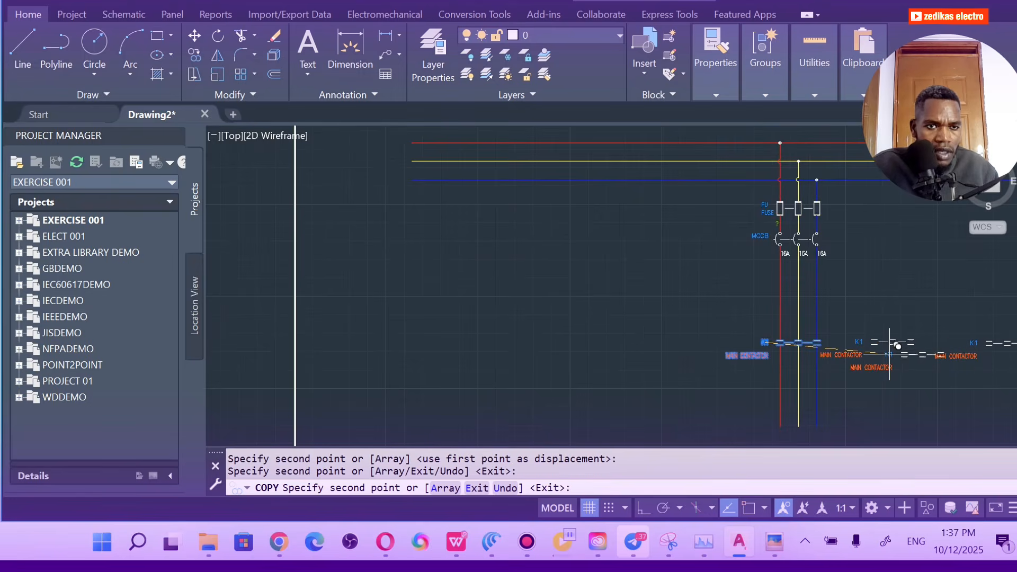
pyautogui.press('Escape')
# Step: Change the description (DESC1) of the first contactor copy, beside the blue wire, to DELTA CONTACTOR
pyautogui.scroll(6, 894, 318)
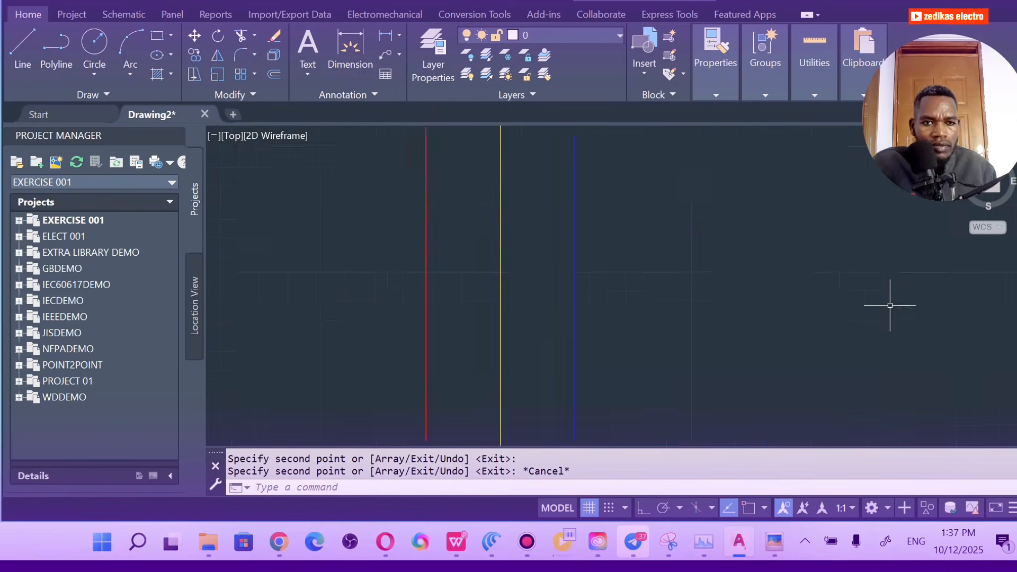
pyautogui.scroll(-4, 861, 286)
pyautogui.rightClick(862, 290)
pyautogui.click(847, 337)
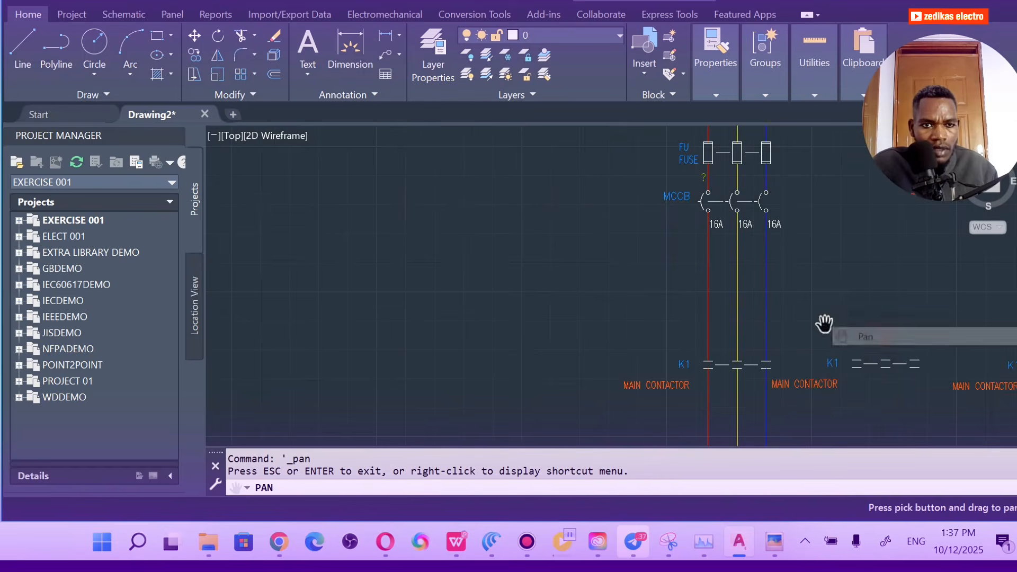
pyautogui.moveTo(824, 324); pyautogui.dragTo(586, 277)
pyautogui.scroll(6, 581, 316)
pyautogui.scroll(-4, 532, 291)
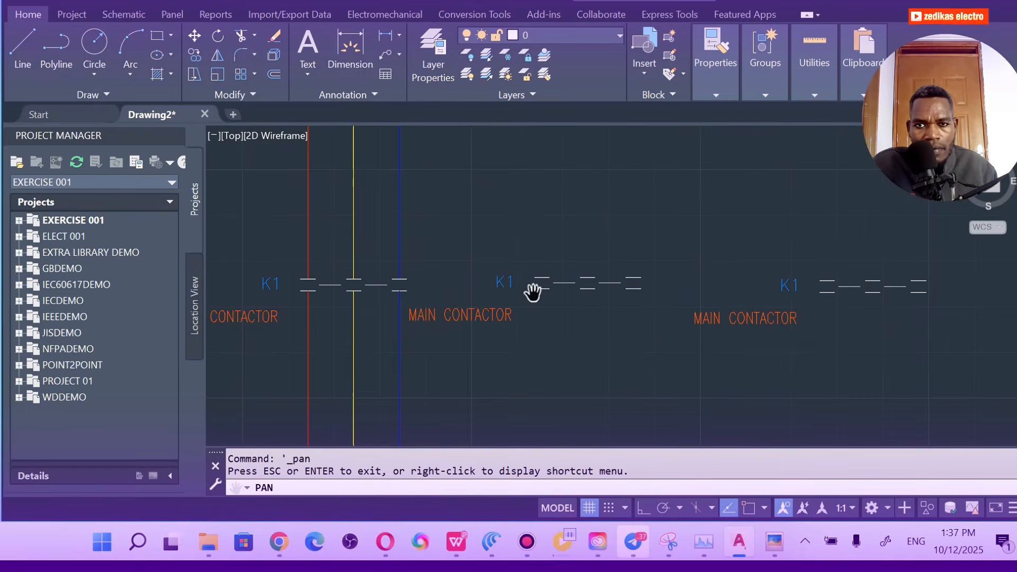
pyautogui.press('Escape')
pyautogui.doubleClick(493, 315)
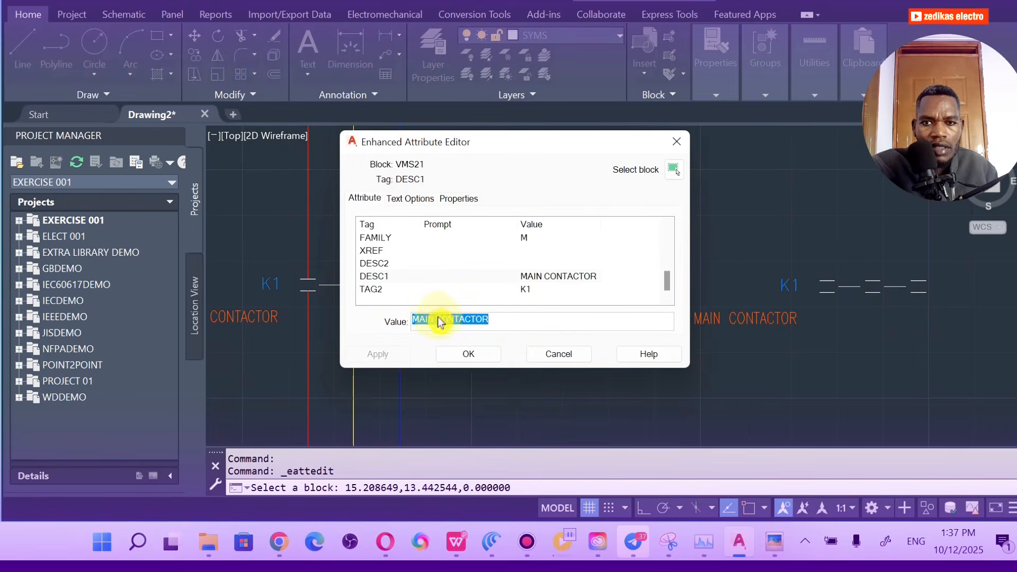
pyautogui.click(438, 321)
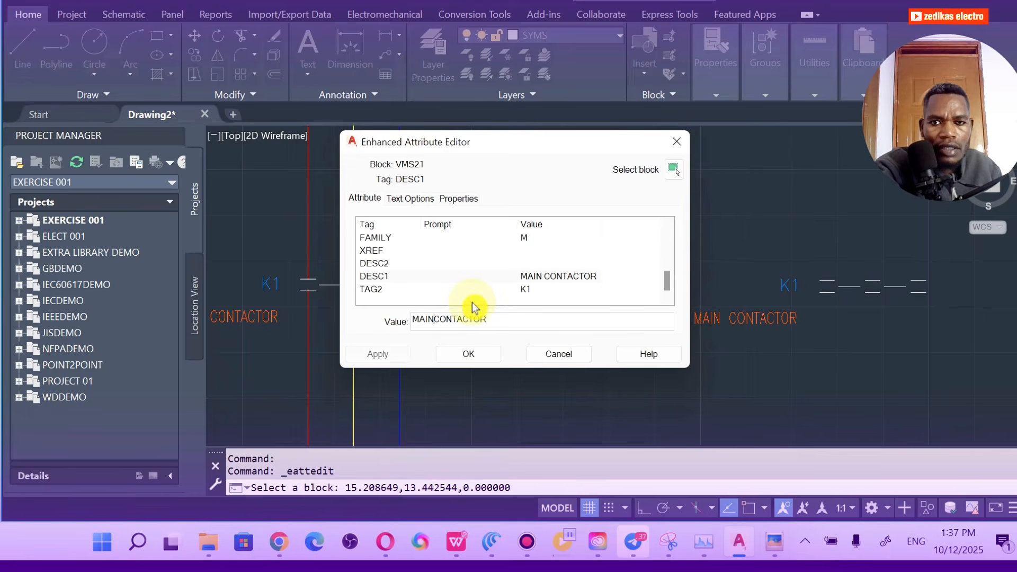
pyautogui.write('DET')
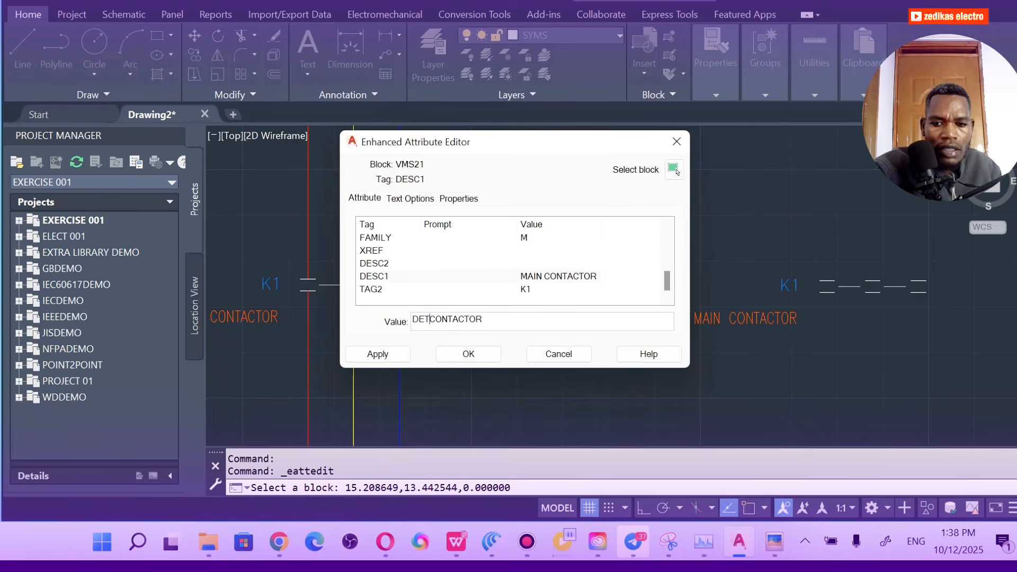
pyautogui.press('BackSpace')
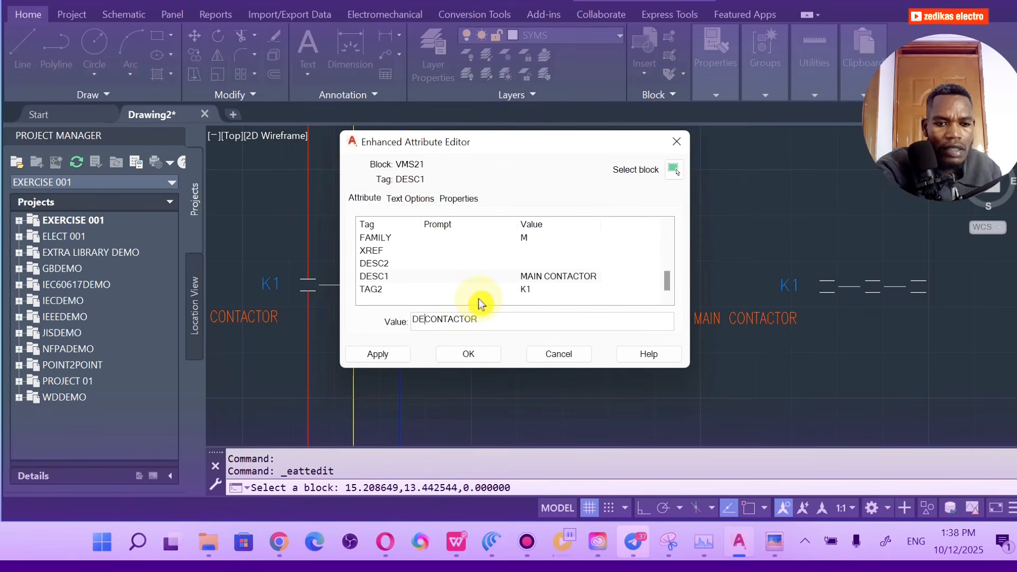
pyautogui.write('LT')
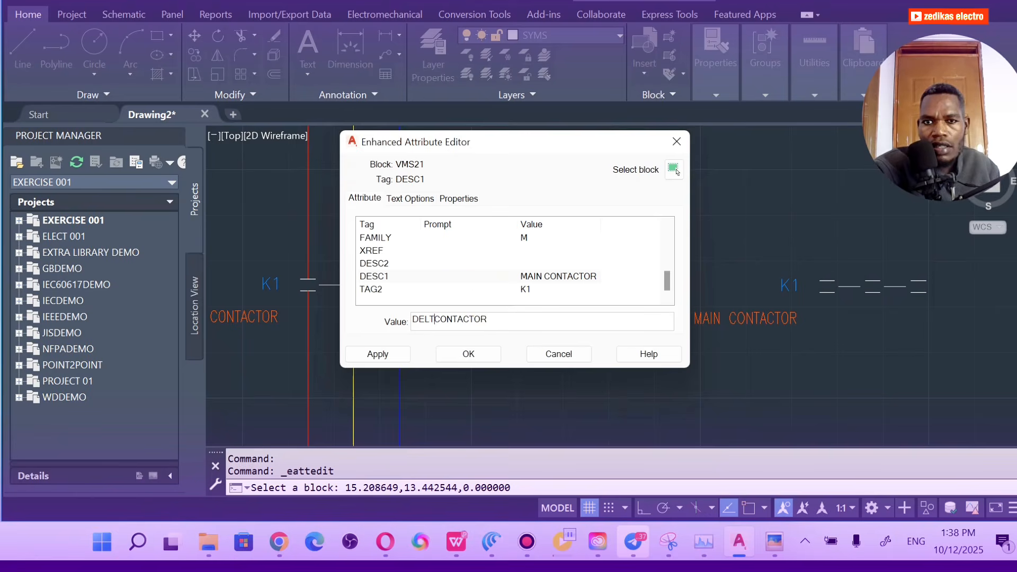
pyautogui.write('A')
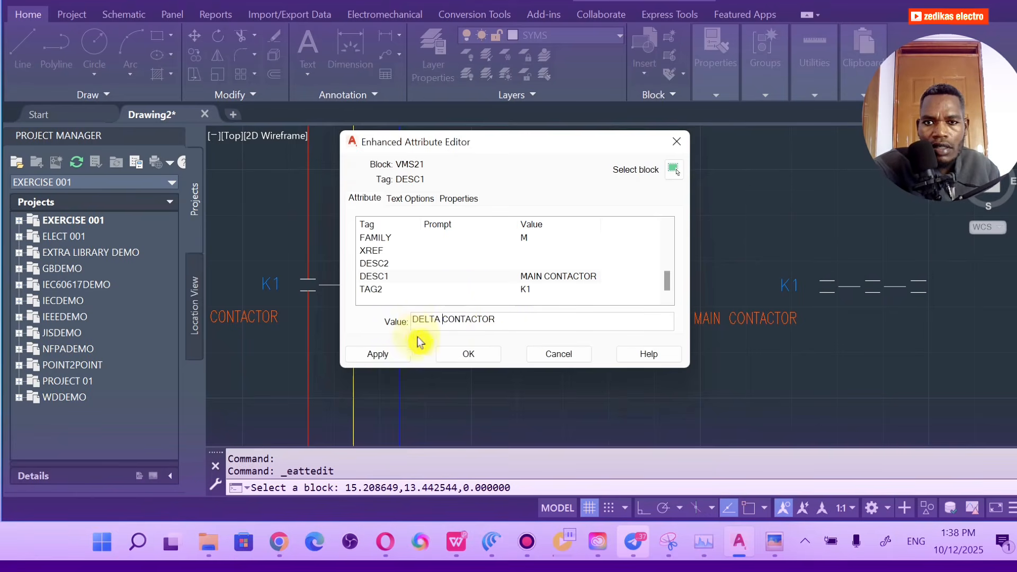
# Step: Set the delta contactor's TAG2 attribute to K2 and apply the attribute edits
pyautogui.click(525, 290)
pyautogui.click(447, 317)
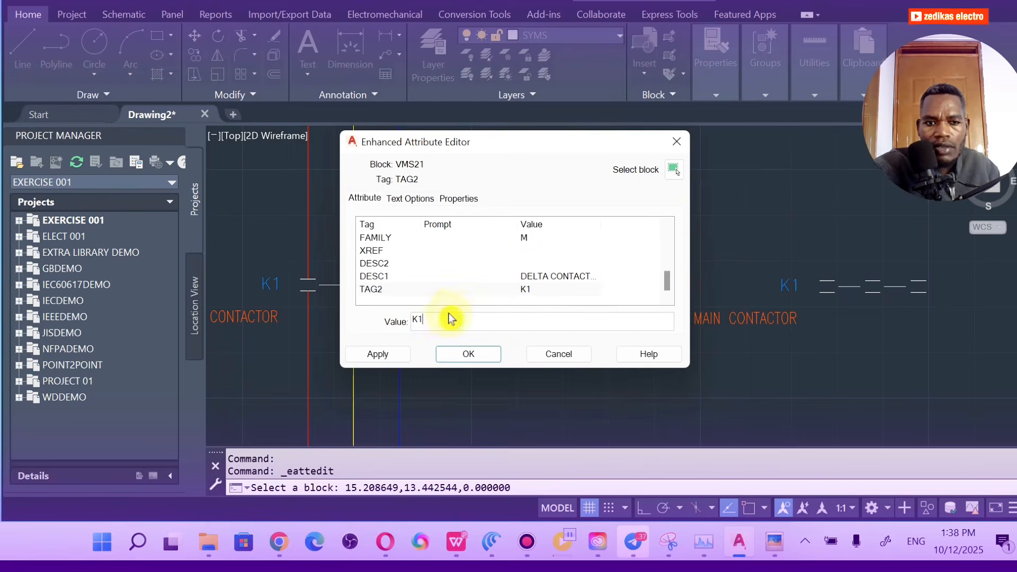
pyautogui.press('BackSpace')
pyautogui.write('2')
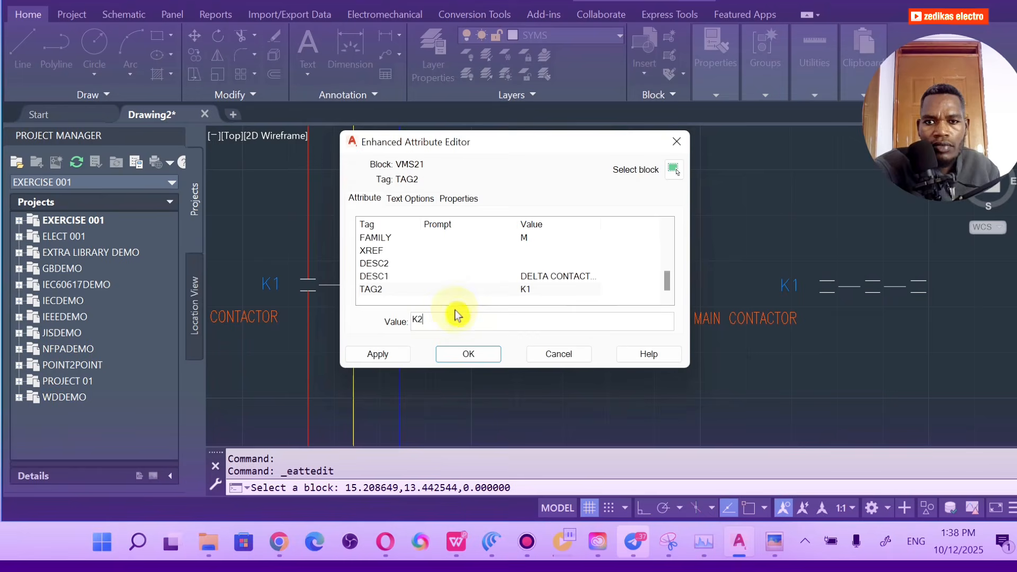
pyautogui.click(474, 354)
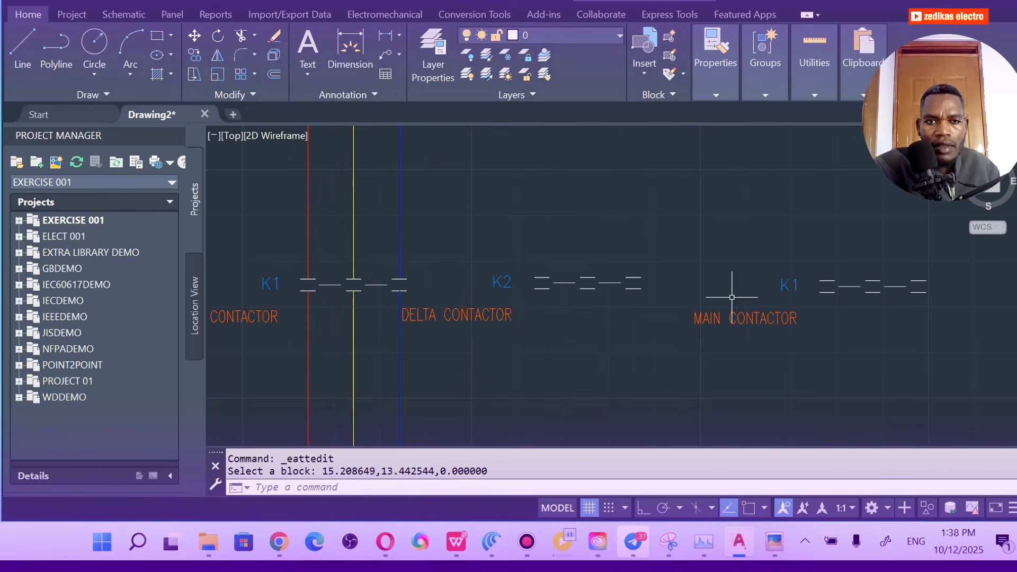
# Step: Change the description (DESC1) of the second contactor copy, at the far end of the row, to STAR CONTACTOR
pyautogui.doubleClick(741, 318)
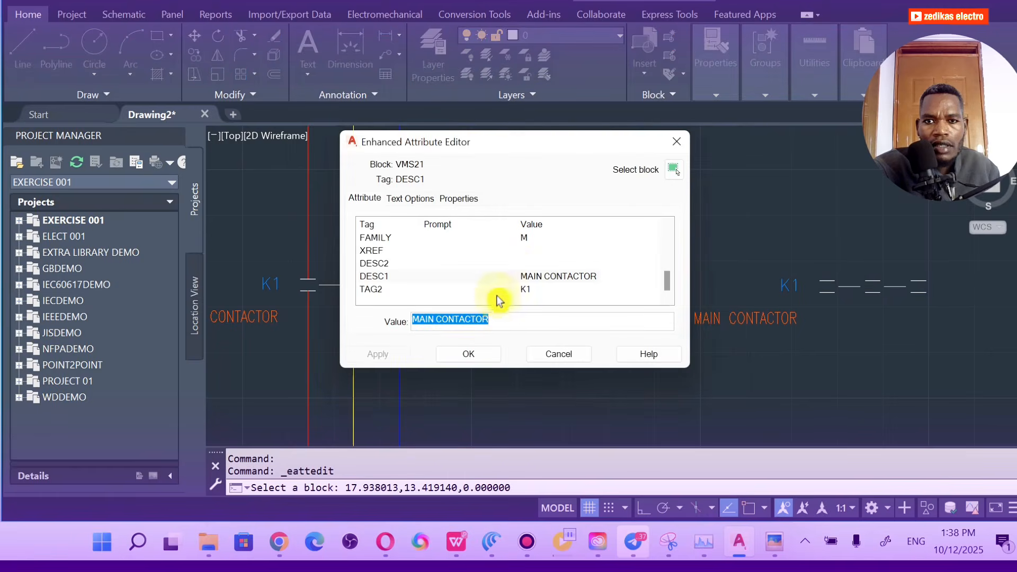
pyautogui.click(440, 319)
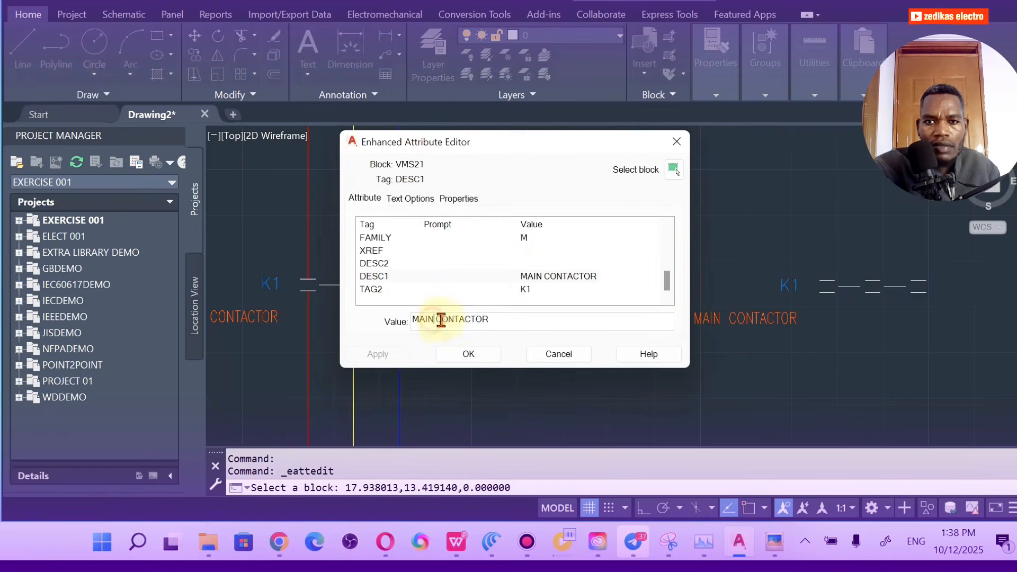
pyautogui.press('BackSpace')
pyautogui.press('BackSpace')
pyautogui.press('BackSpace')
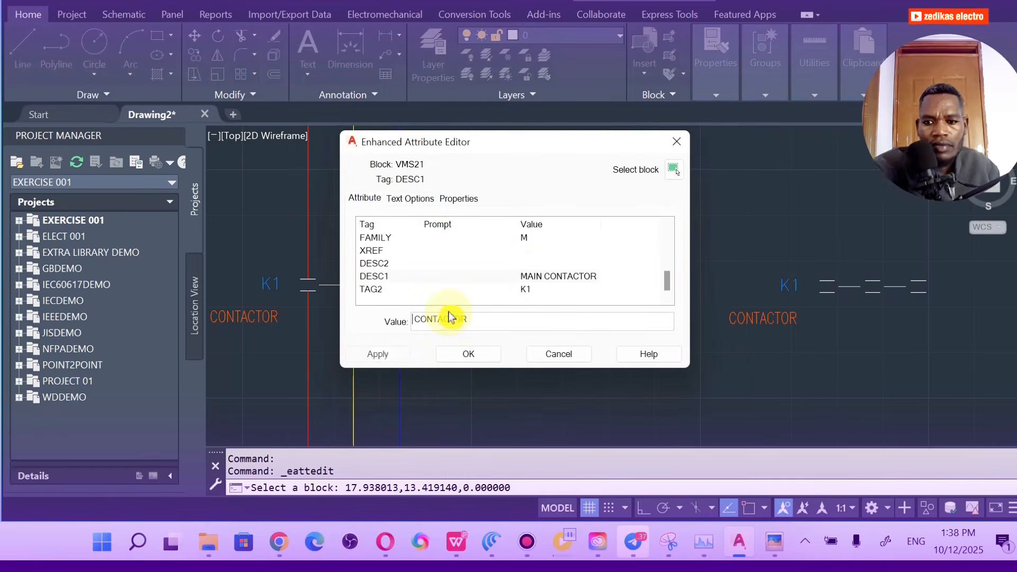
pyautogui.write('STA')
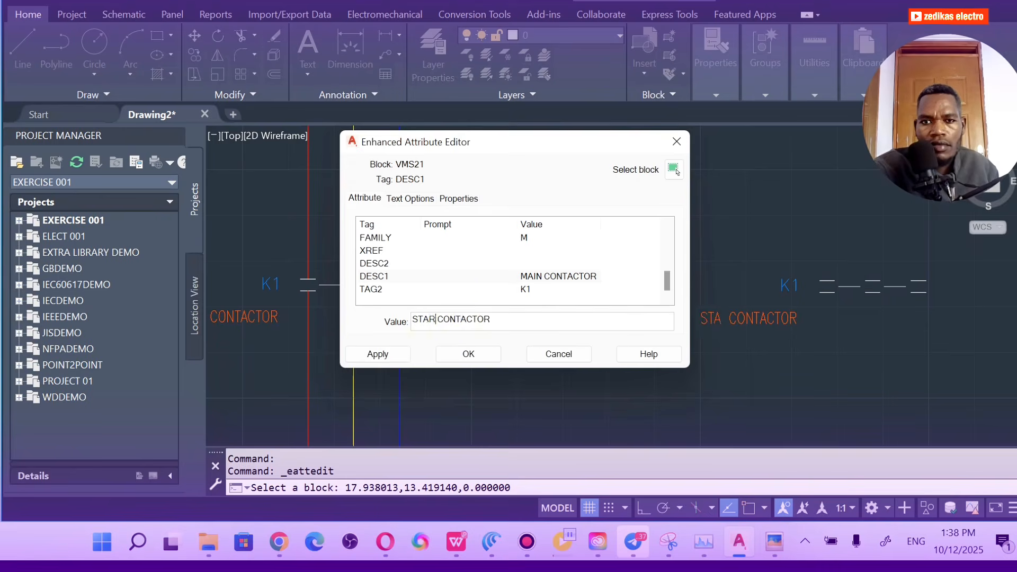
pyautogui.write('R')
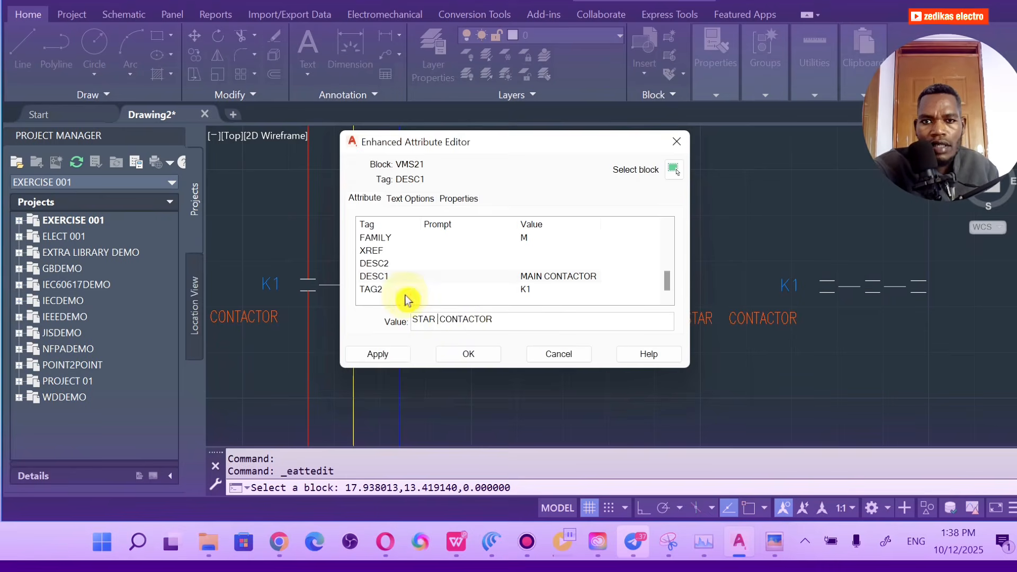
# Step: Set the star contactor's TAG2 attribute to K3 and accept the attribute edits
pyautogui.click(408, 294)
pyautogui.click(449, 322)
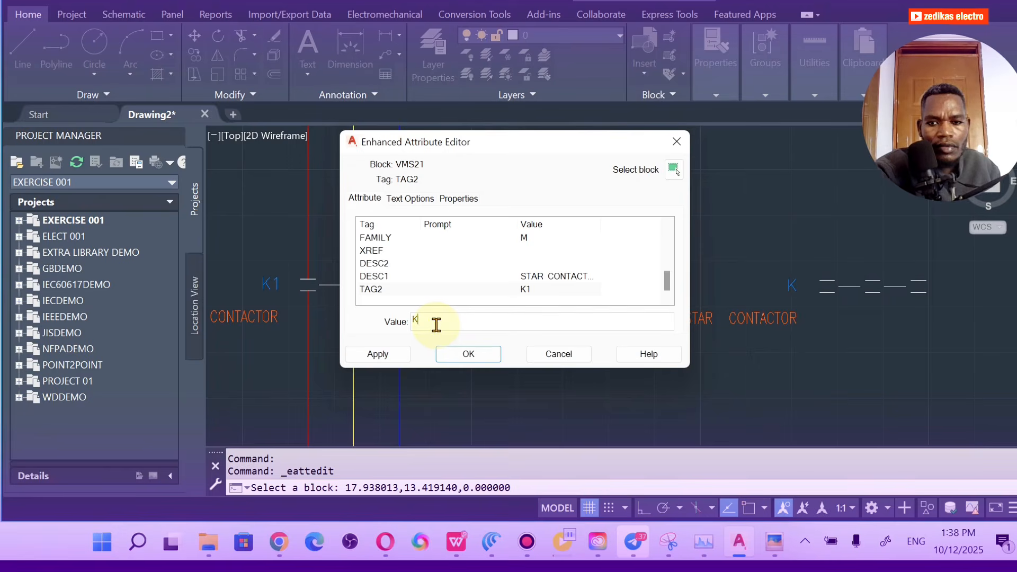
pyautogui.write('3')
pyautogui.click(450, 353)
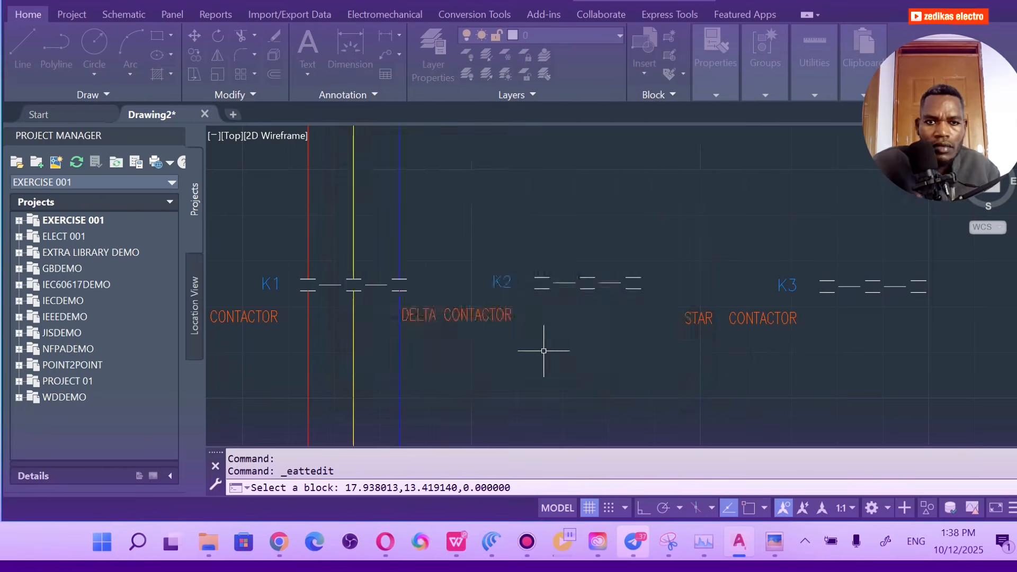
# Step: Examine the row of three contactors and the three phase wires running below the main contactor
pyautogui.scroll(-4, 698, 312)
pyautogui.scroll(3, 662, 307)
pyautogui.scroll(-1, 590, 295)
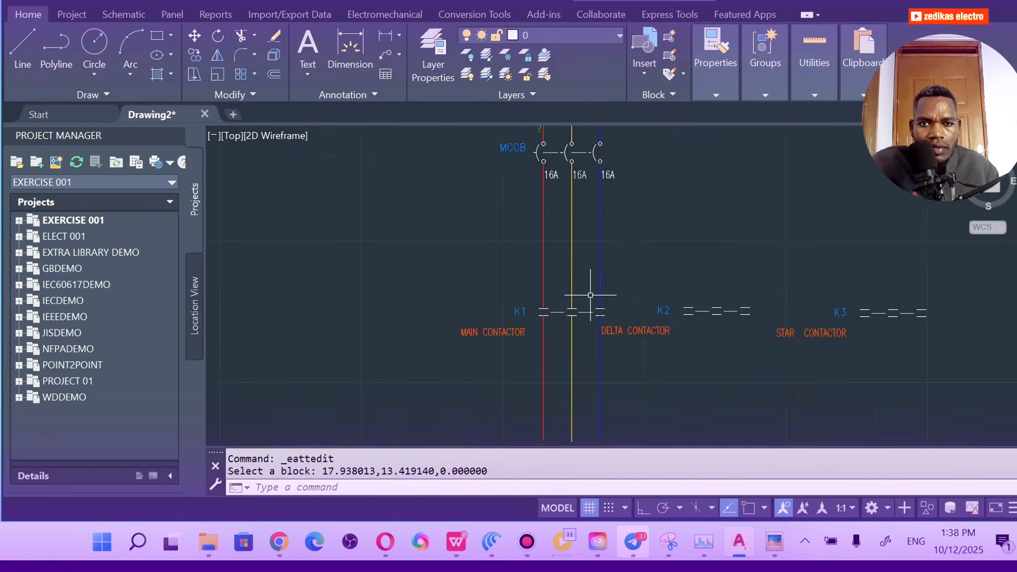
pyautogui.scroll(-2, 589, 294)
pyautogui.scroll(3, 572, 318)
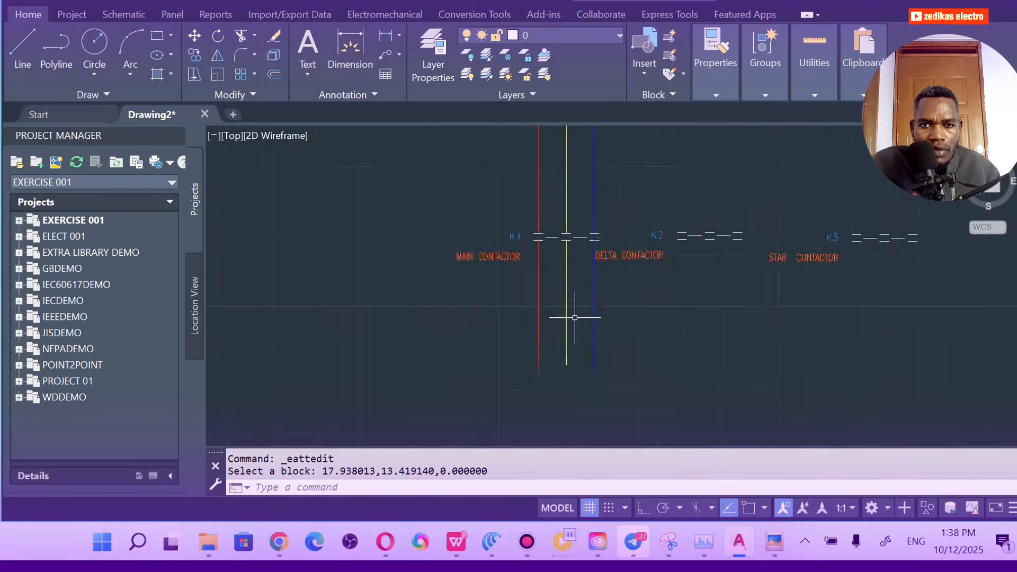
pyautogui.scroll(-3, 569, 296)
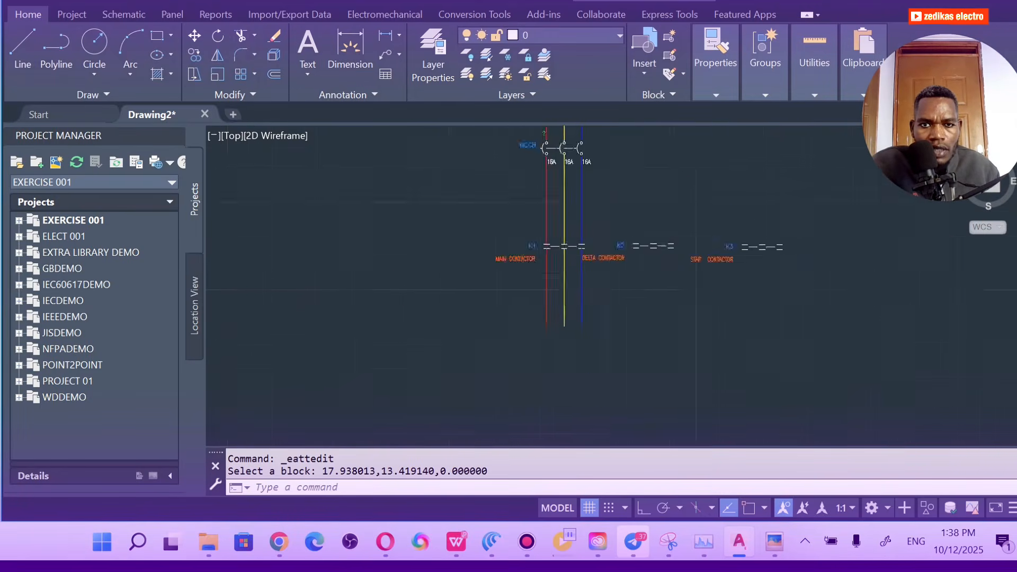
pyautogui.scroll(3, 567, 234)
pyautogui.scroll(-3, 566, 239)
pyautogui.scroll(2, 562, 247)
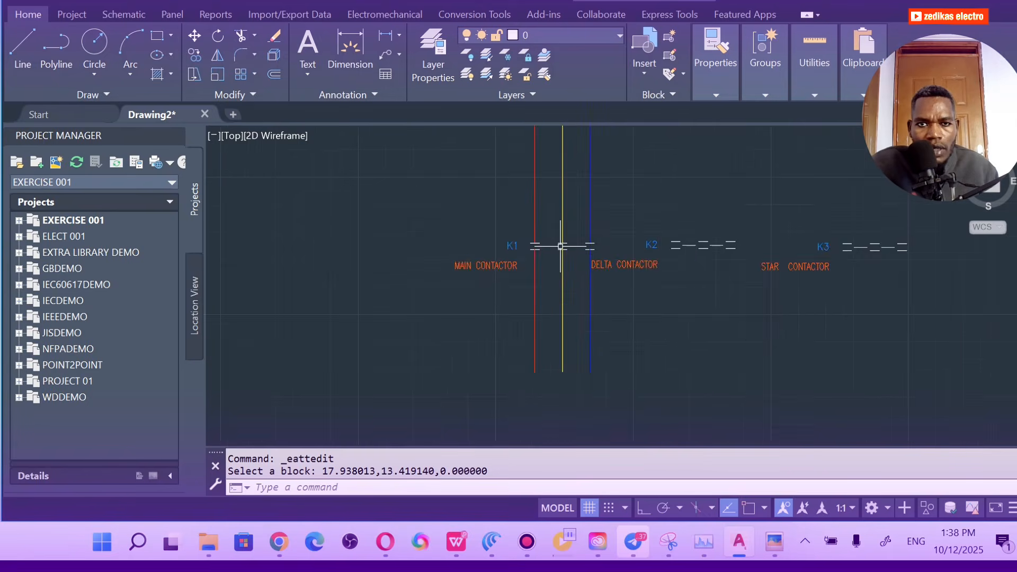
pyautogui.scroll(-2, 560, 243)
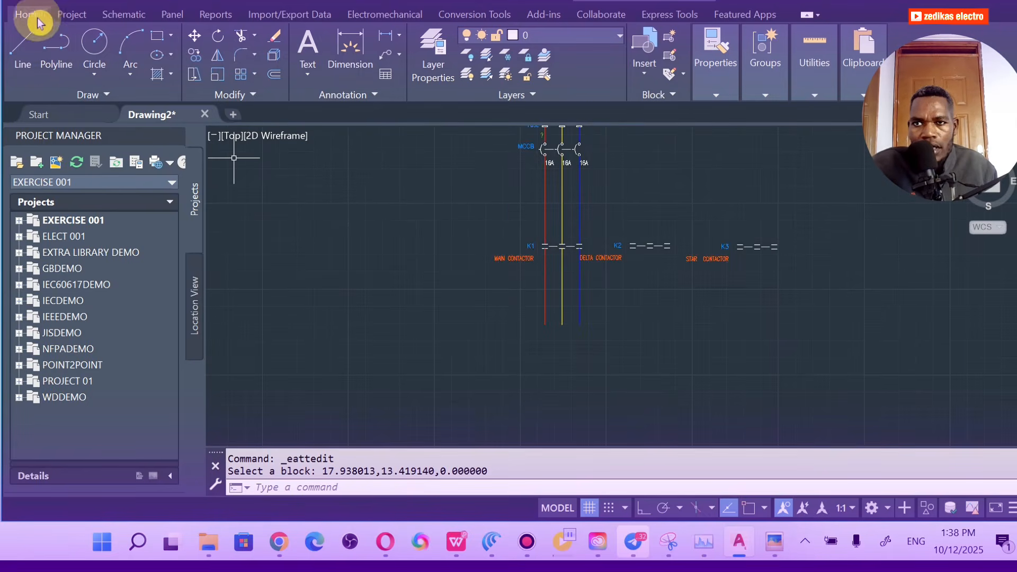
# Step: Insert a 3 Phase Overloads symbol from Motor Control on the red wire below K1, building to the right across the three wires
pyautogui.click(126, 15)
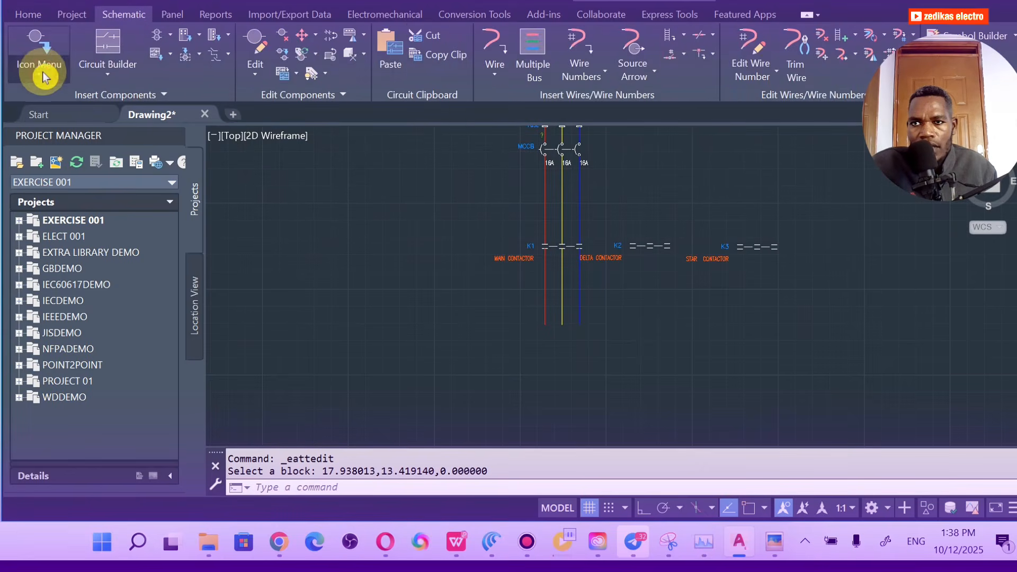
pyautogui.click(40, 74)
pyautogui.click(57, 101)
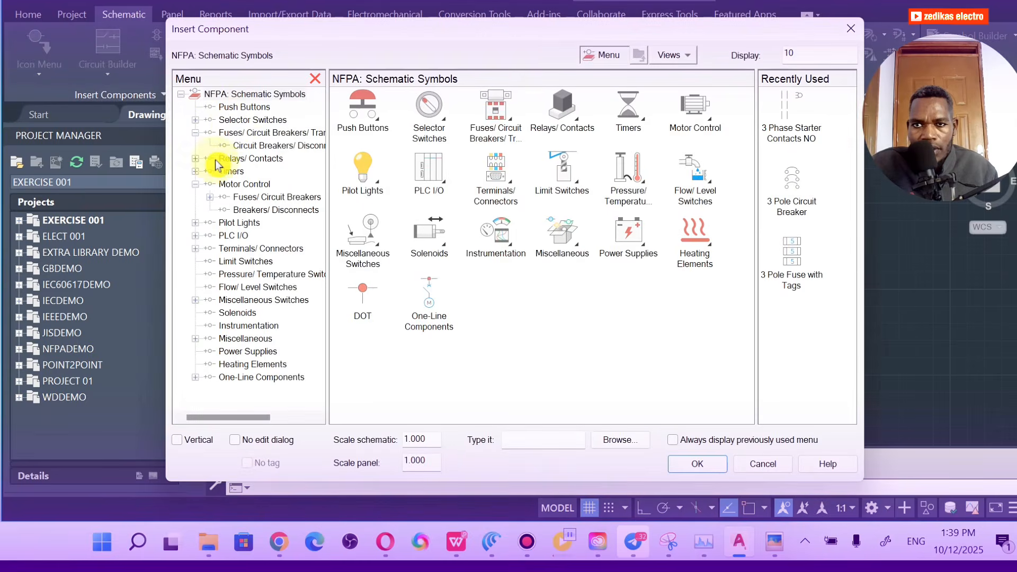
pyautogui.click(234, 185)
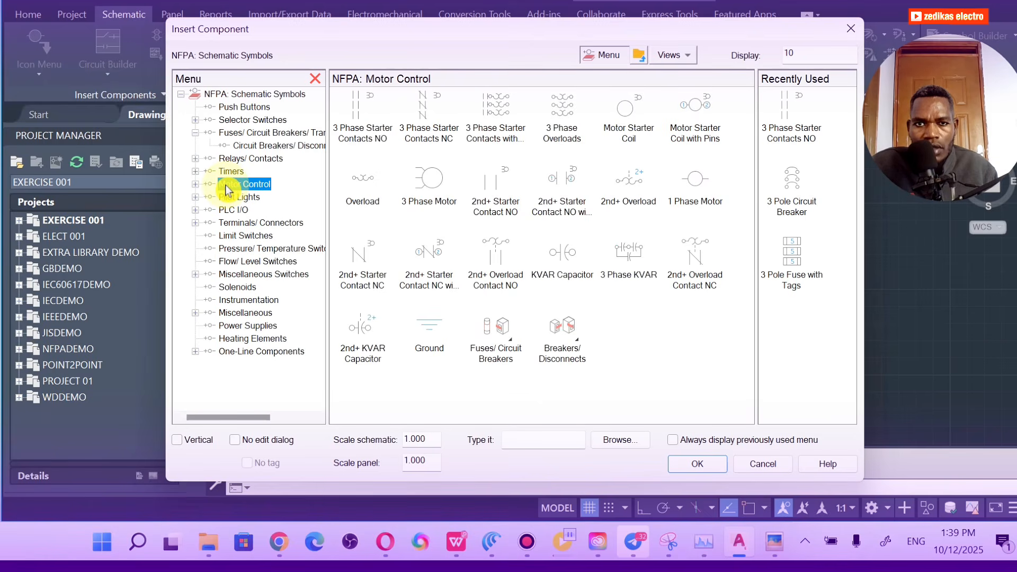
pyautogui.click(561, 129)
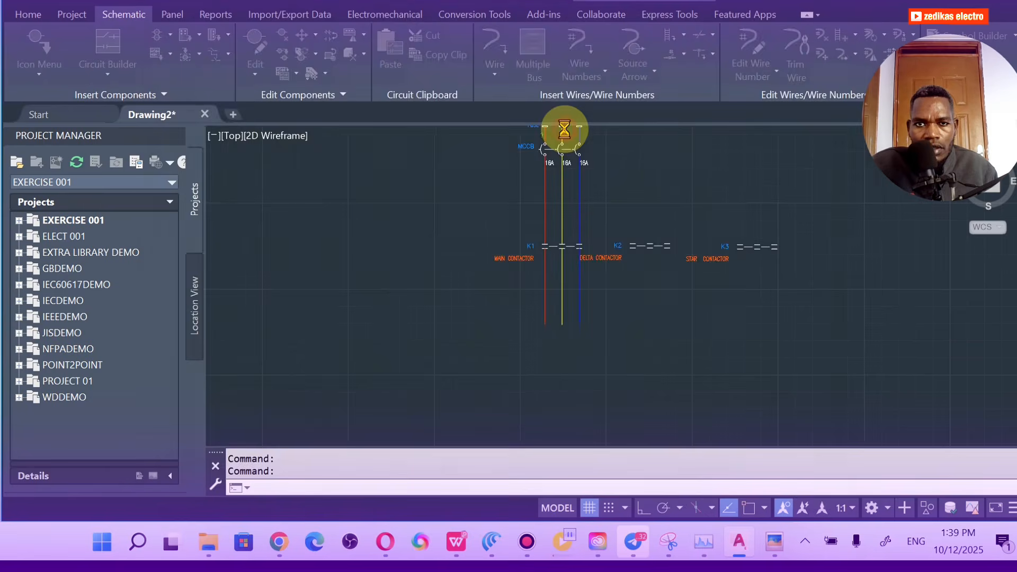
pyautogui.click(545, 293)
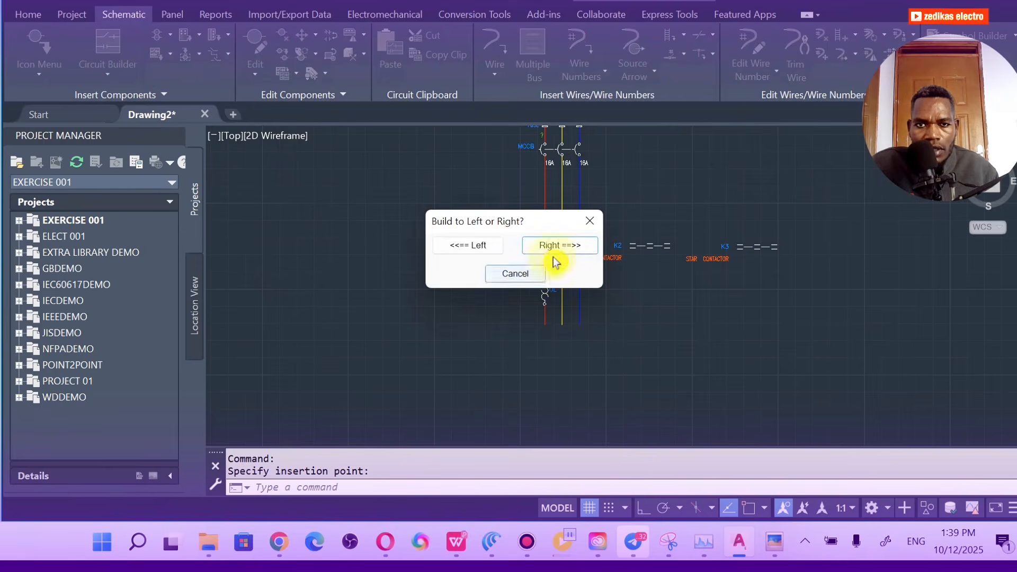
pyautogui.click(558, 248)
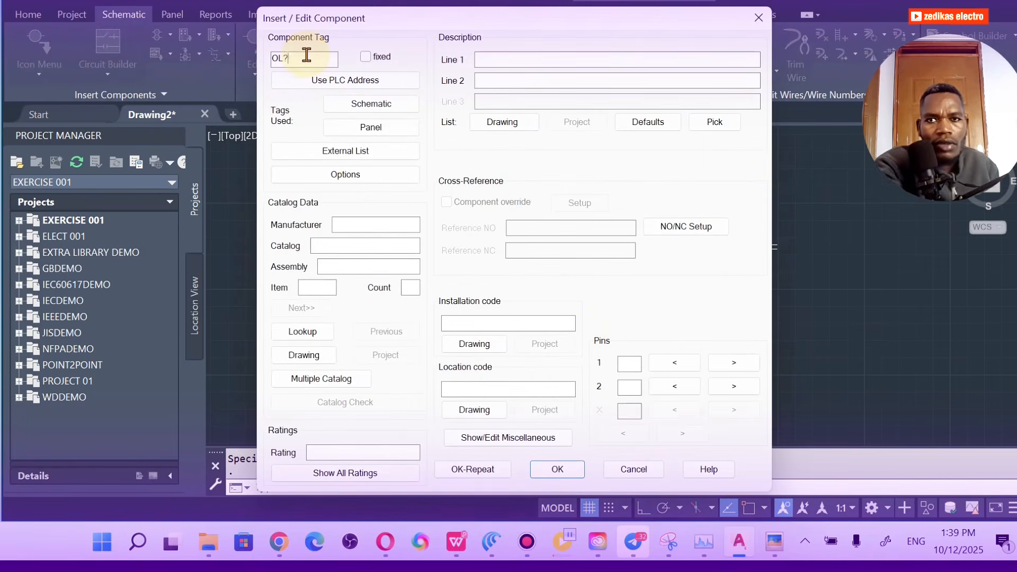
# Step: Tag the overload OL with the description THERMAL OL RELAY, update its related contacts, and place no further symbol
pyautogui.press('BackSpace')
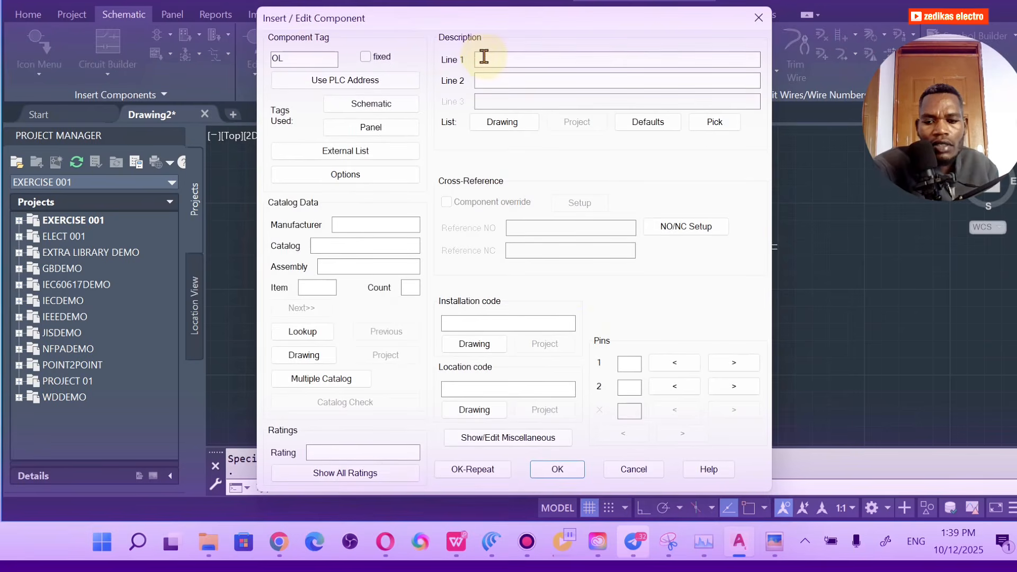
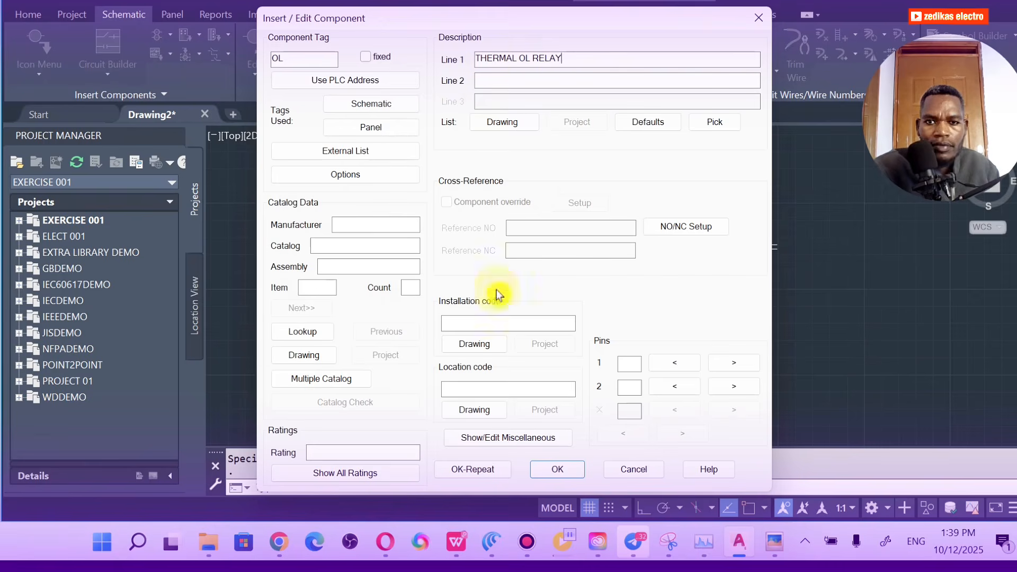
pyautogui.click(462, 471)
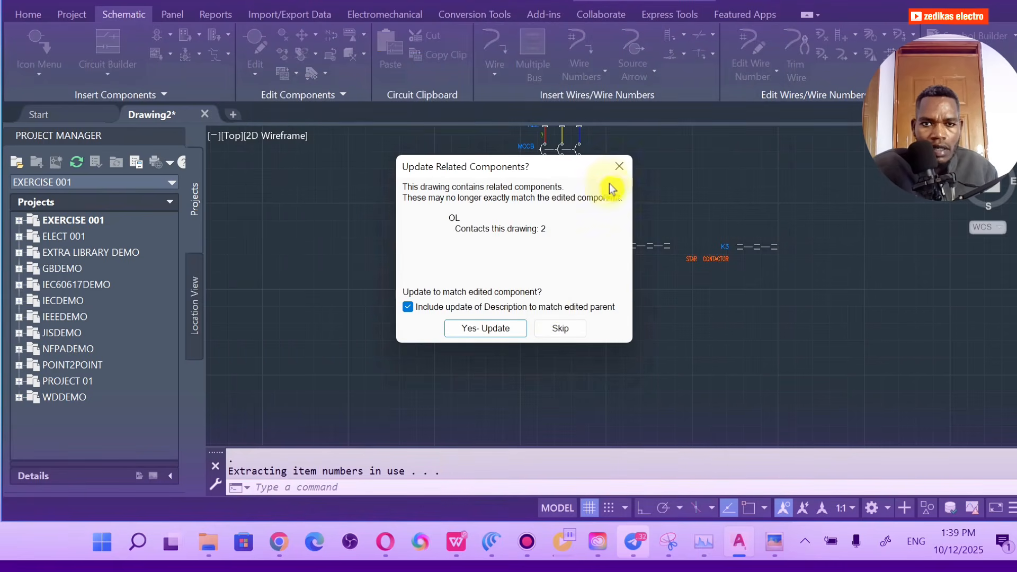
pyautogui.click(492, 328)
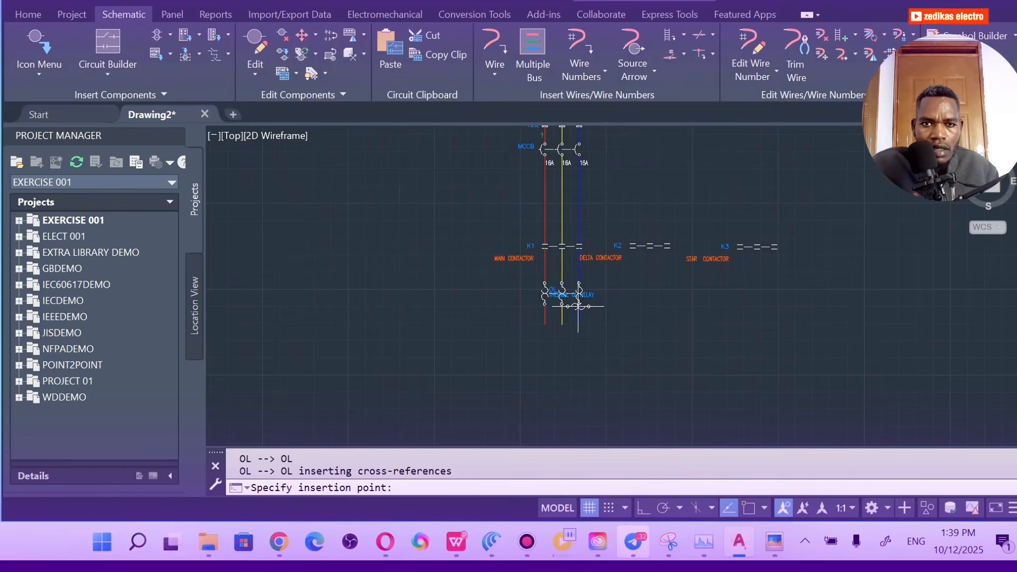
pyautogui.press('Escape')
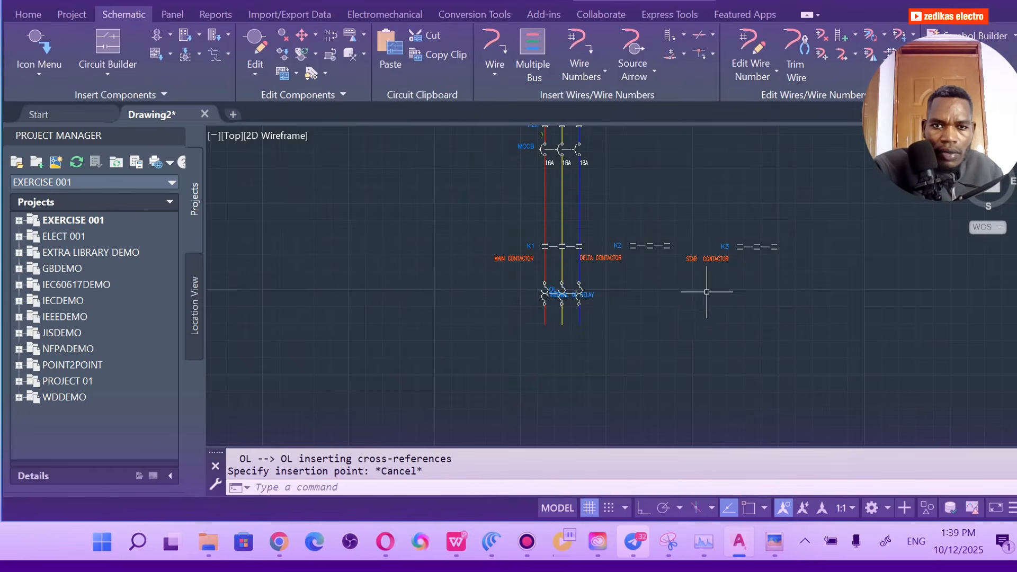
# Step: Move the overload's OL tag attribute to the left of its pole on the red wire
pyautogui.scroll(8, 544, 291)
pyautogui.scroll(-2, 617, 313)
pyautogui.scroll(2, 653, 321)
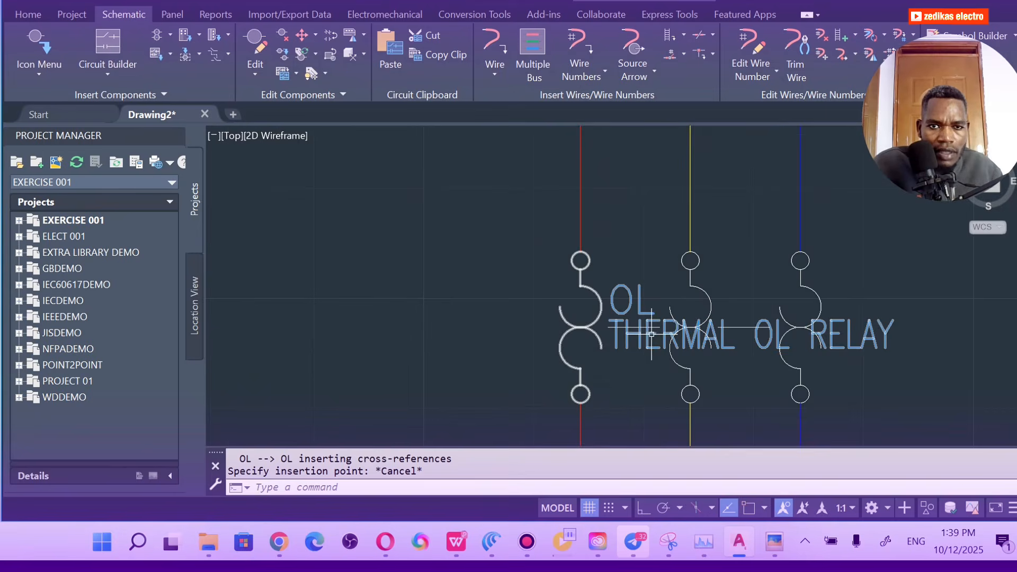
pyautogui.click(651, 334)
pyautogui.press('Escape')
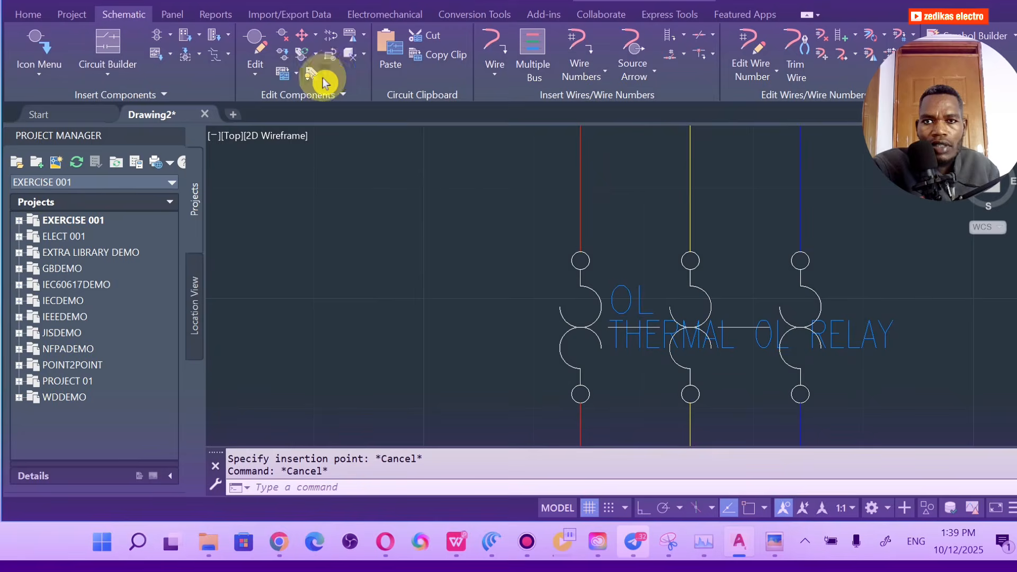
pyautogui.click(329, 77)
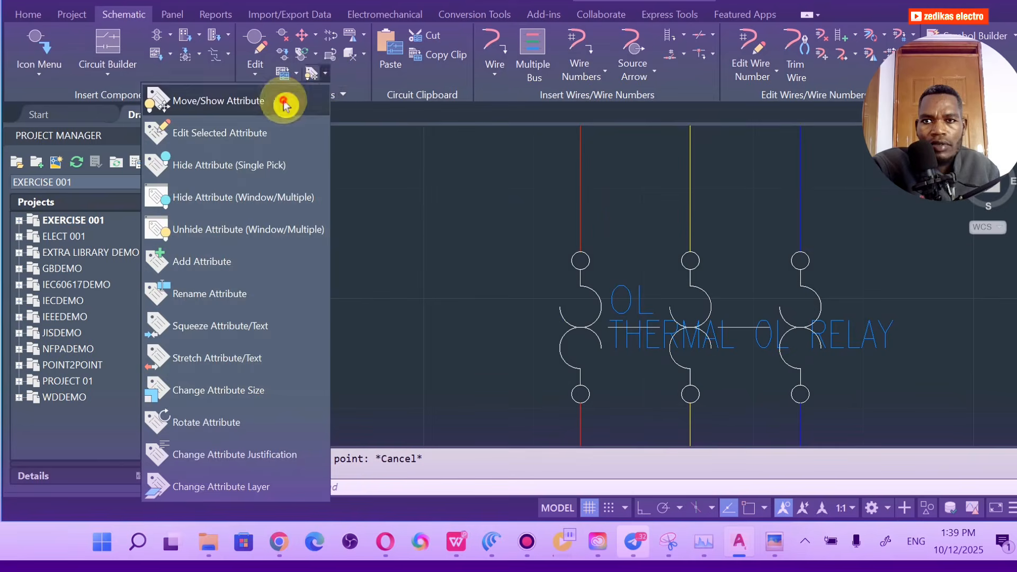
pyautogui.click(288, 100)
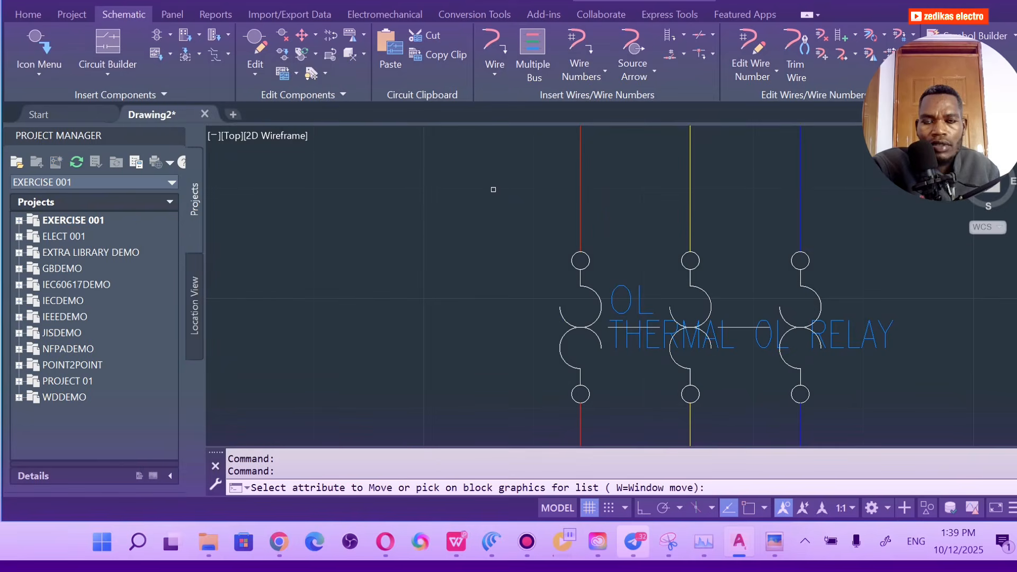
pyautogui.click(625, 312)
pyautogui.press('Return')
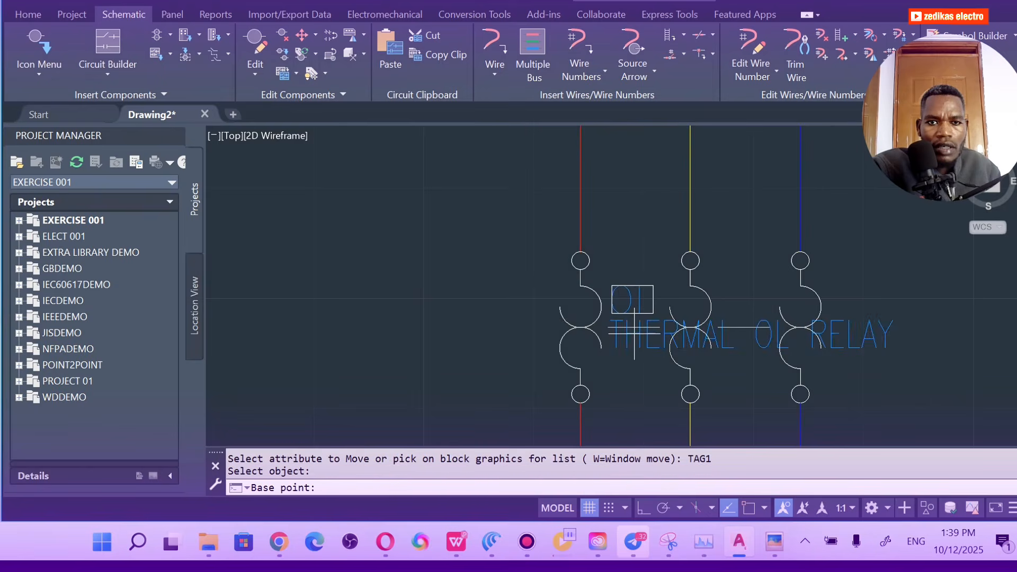
pyautogui.click(634, 333)
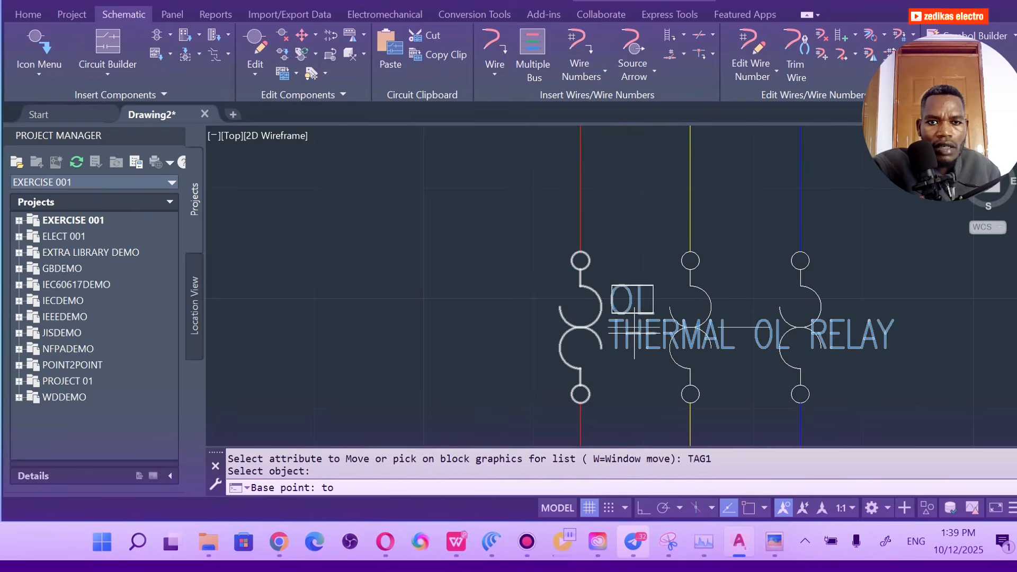
pyautogui.click(501, 347)
# Step: Move the THERMAL OL RELAY description attribute to the left of the red-wire pole, just below the OL tag
pyautogui.click(648, 342)
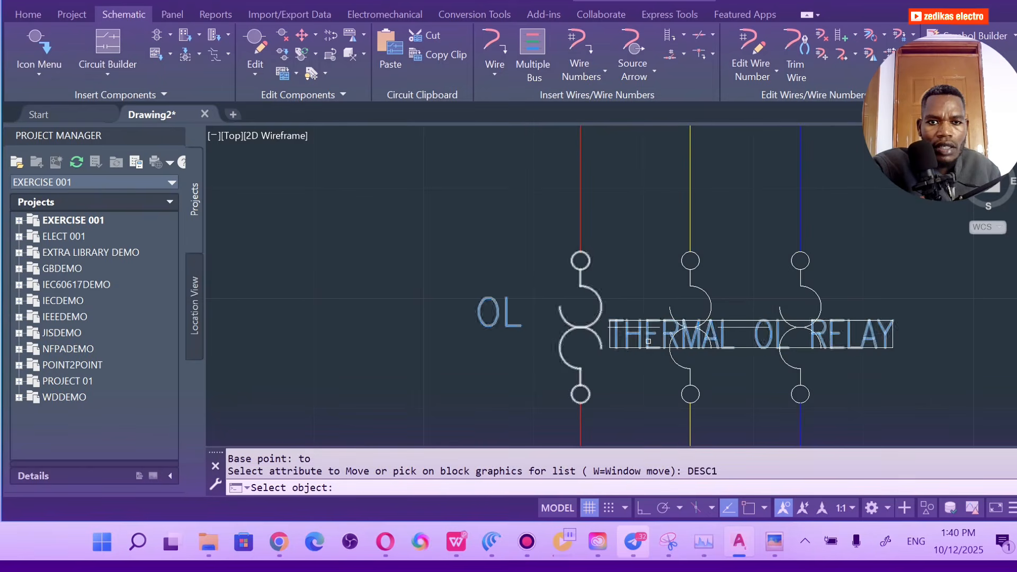
pyautogui.press('Return')
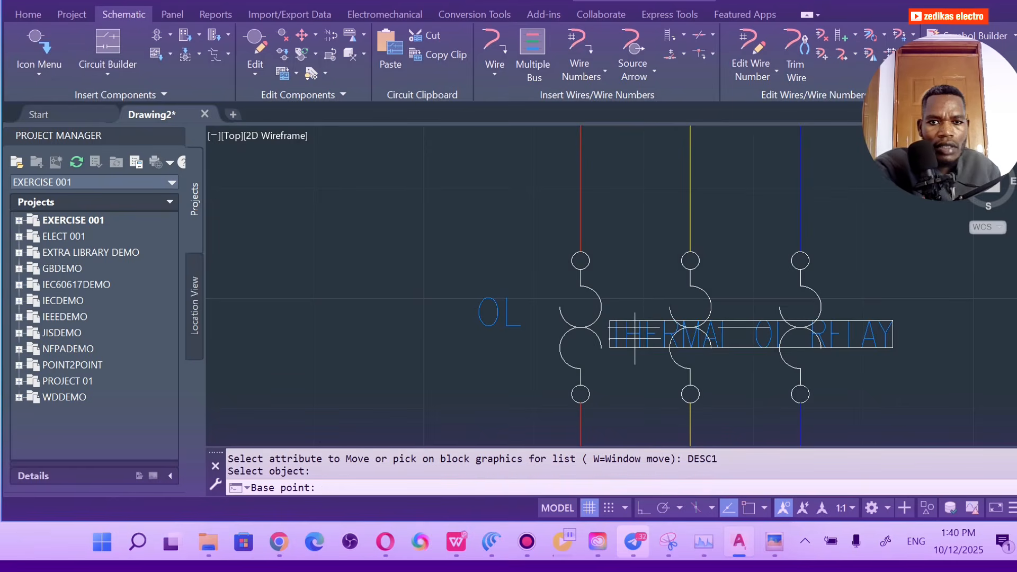
pyautogui.click(634, 337)
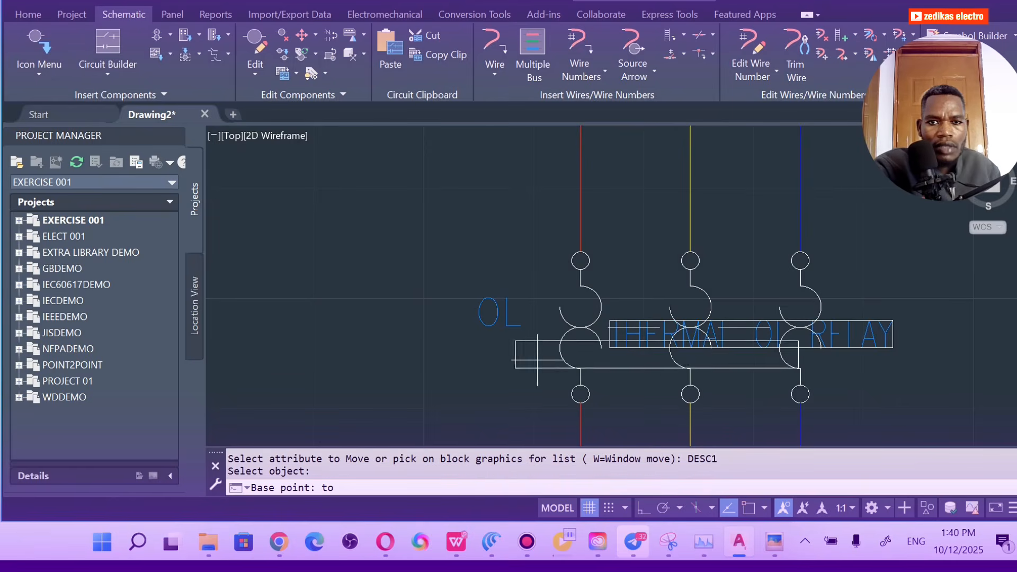
pyautogui.click(296, 351)
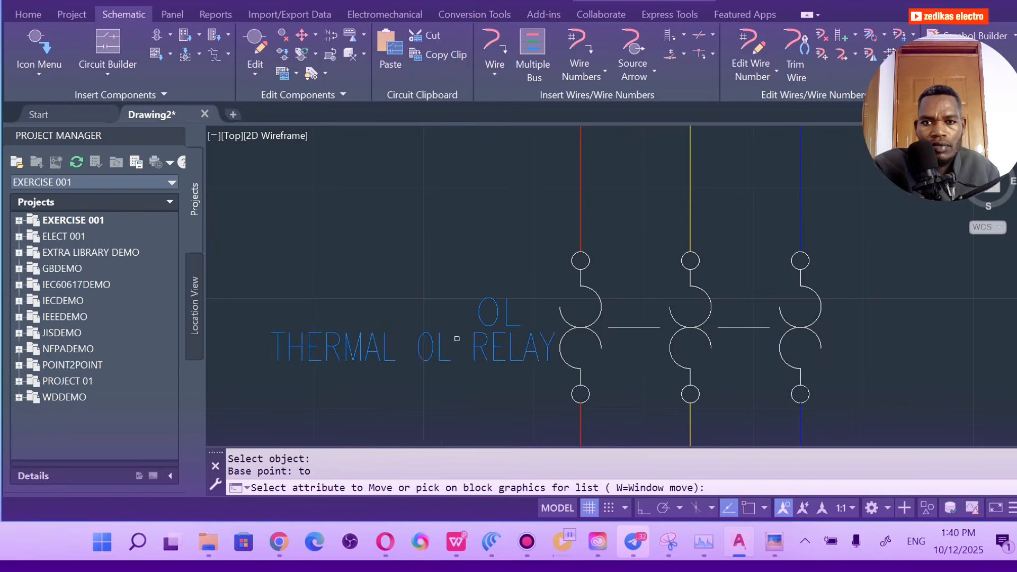
pyautogui.scroll(-4, 470, 329)
pyautogui.scroll(6, 482, 346)
pyautogui.scroll(-4, 482, 345)
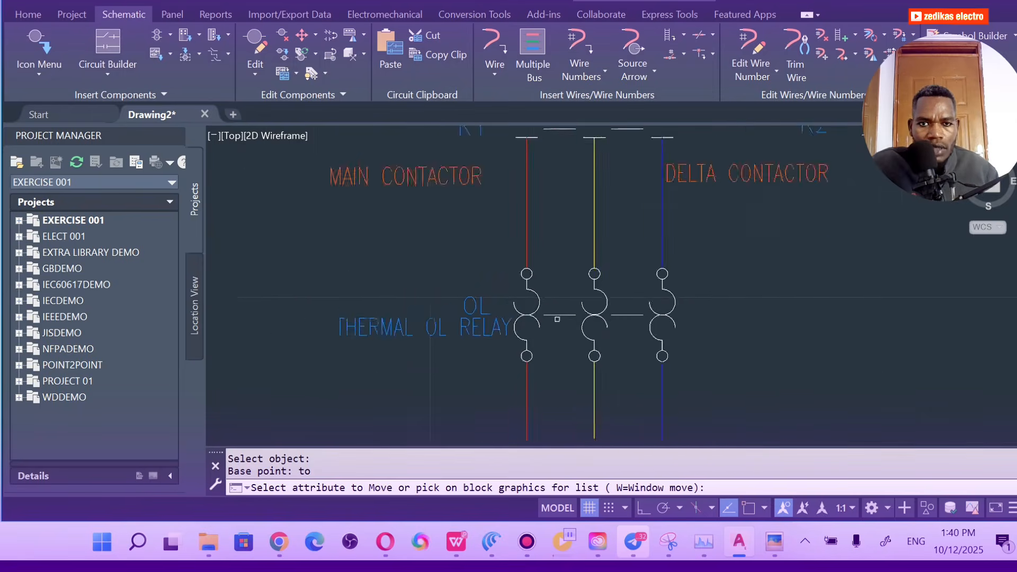
pyautogui.scroll(-5, 557, 319)
pyautogui.scroll(8, 539, 381)
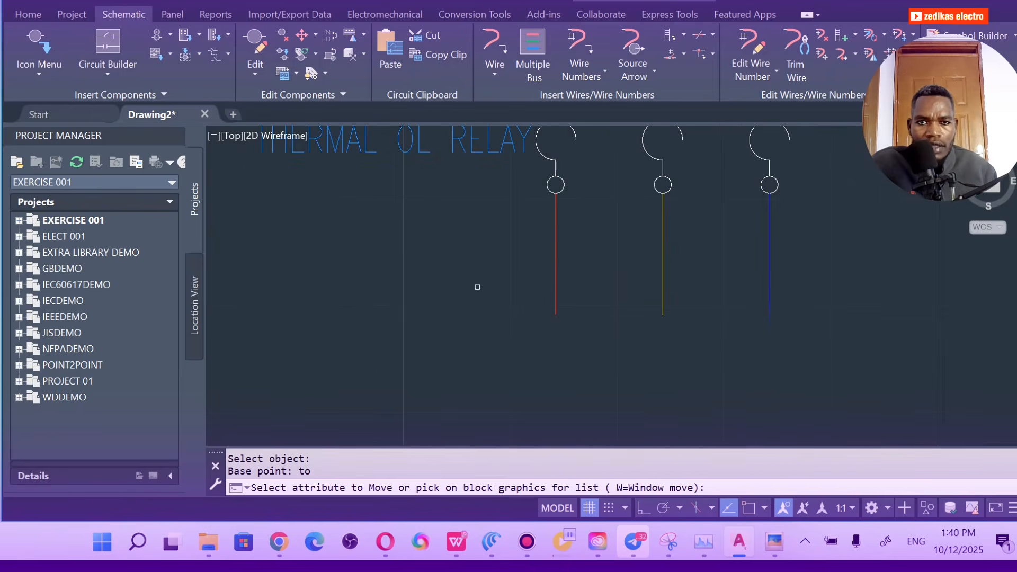
# Step: Examine the motor connection below the thermal overload relay in the reference image sample project 2.PNG, and return to the drawing
pyautogui.scroll(-4, 478, 286)
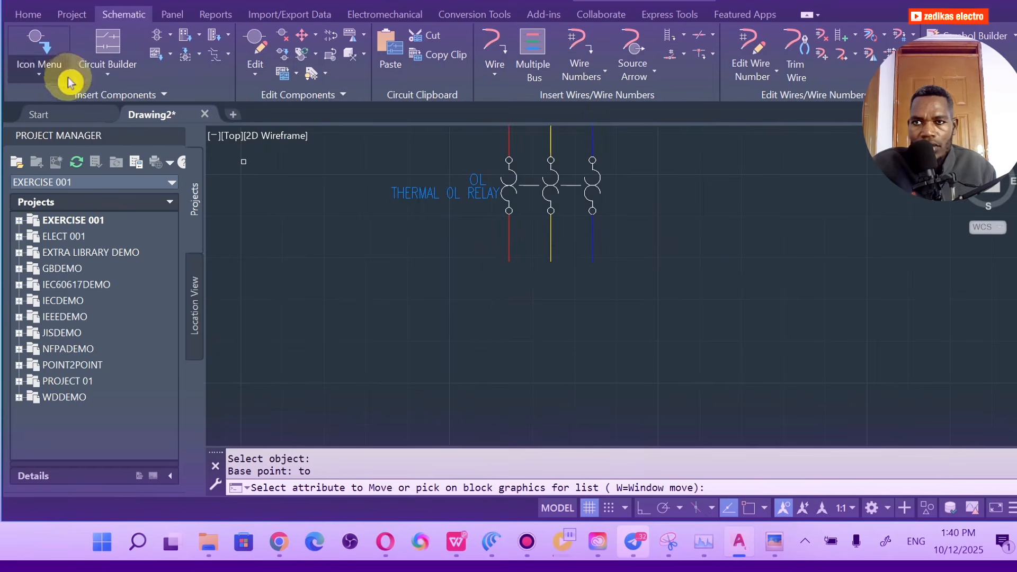
pyautogui.click(46, 80)
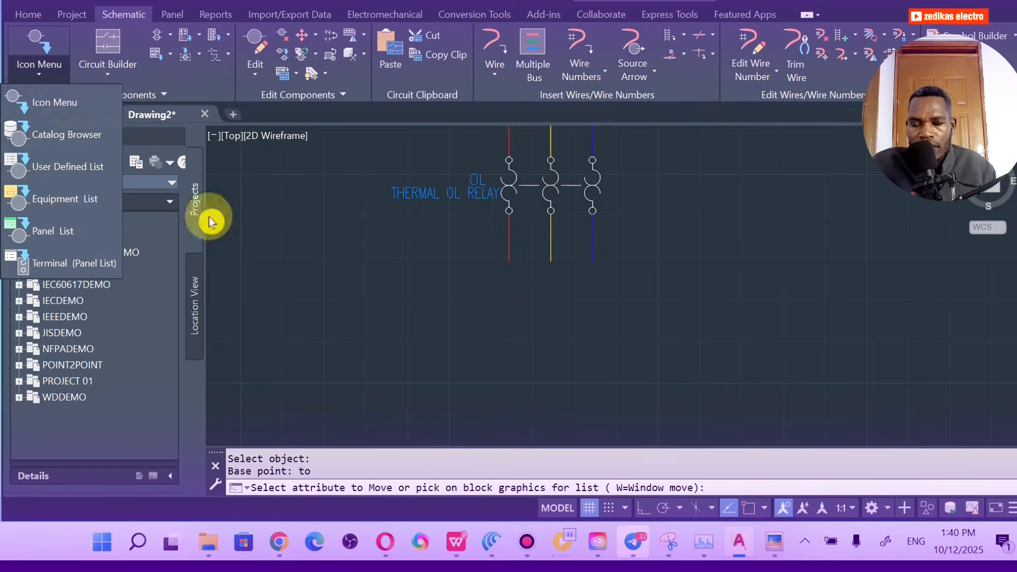
pyautogui.moveTo(774, 541)
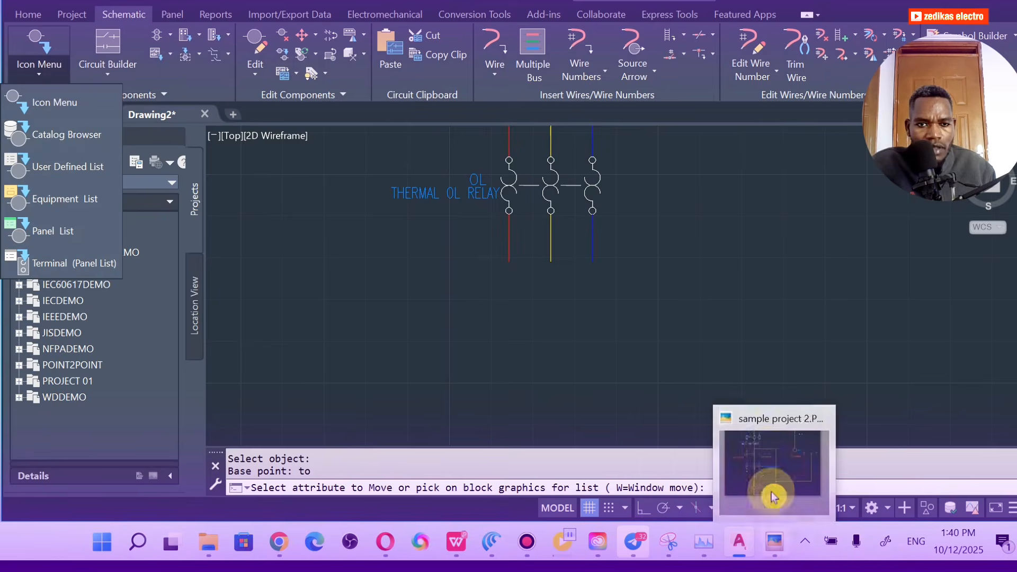
pyautogui.click(769, 453)
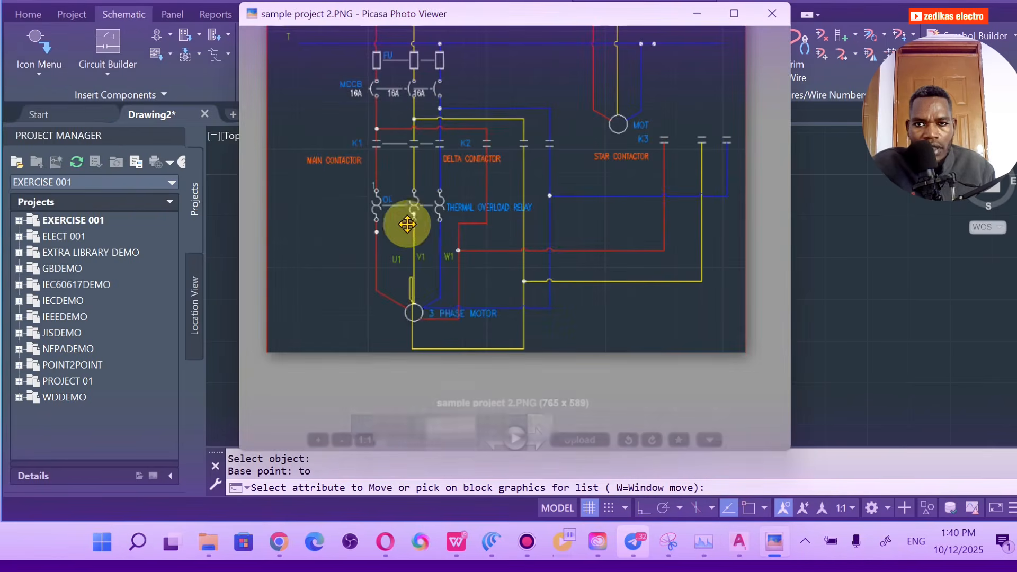
pyautogui.scroll(4, 400, 213)
pyautogui.scroll(2, 397, 212)
pyautogui.scroll(-3, 400, 233)
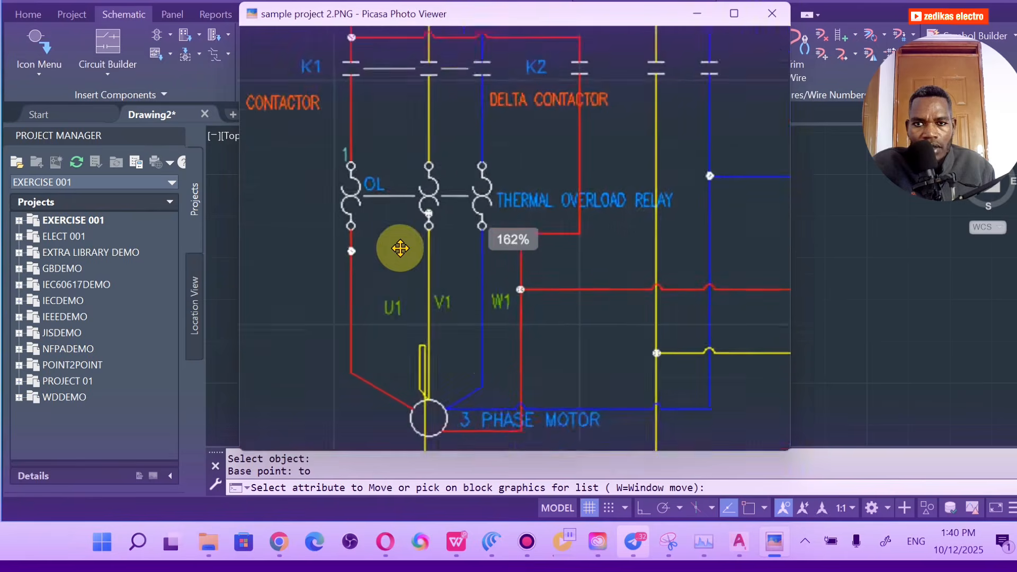
pyautogui.click(697, 14)
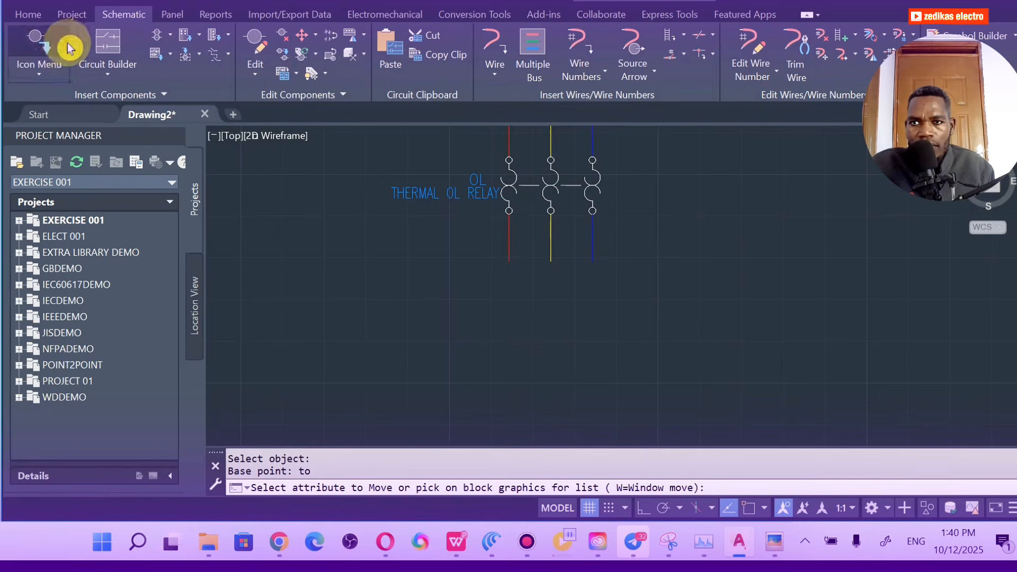
# Step: Insert a 3 Phase Motor symbol from Motor Control at the lower end of the yellow wire below the overload
pyautogui.click(40, 75)
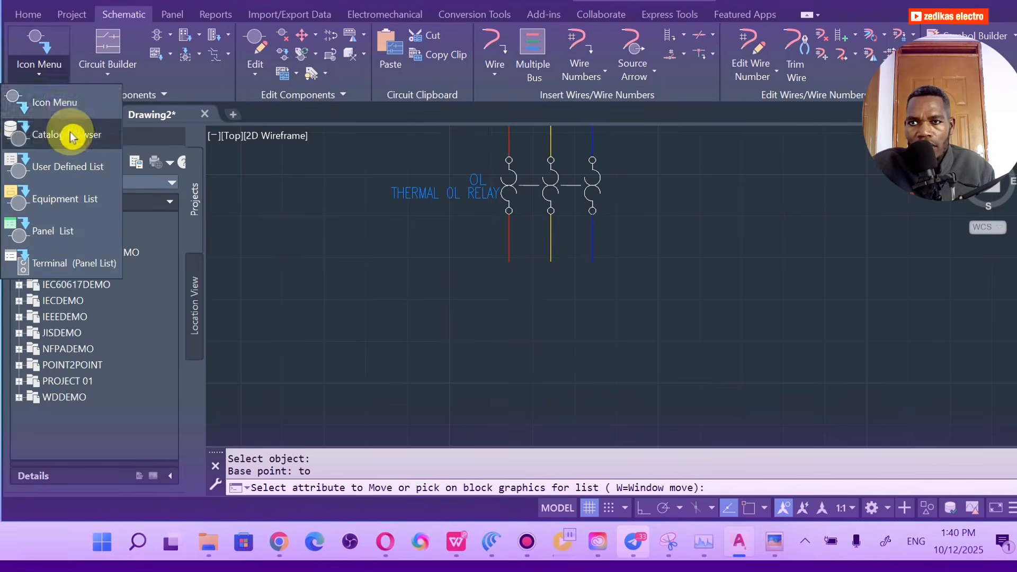
pyautogui.click(66, 106)
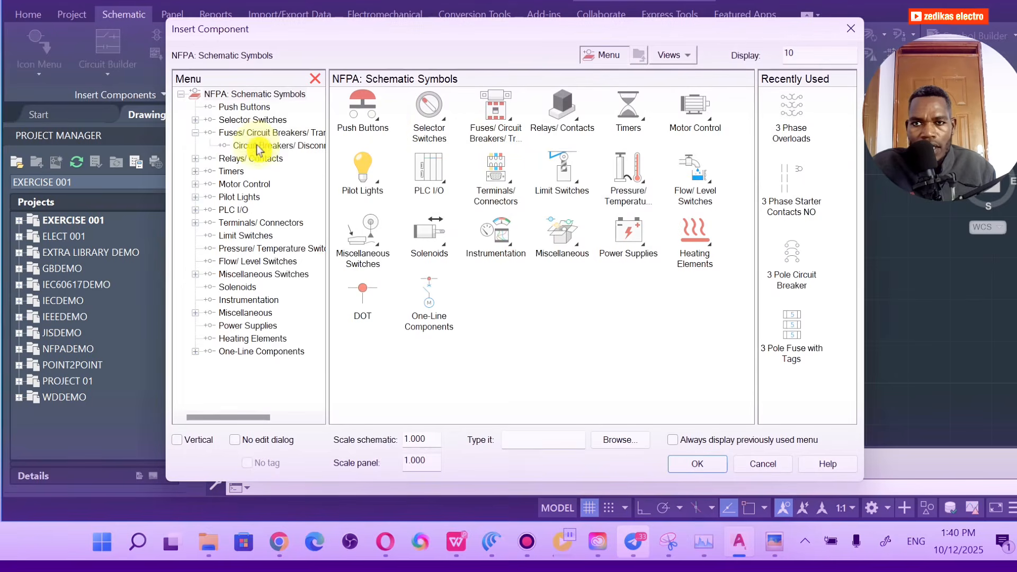
pyautogui.click(227, 185)
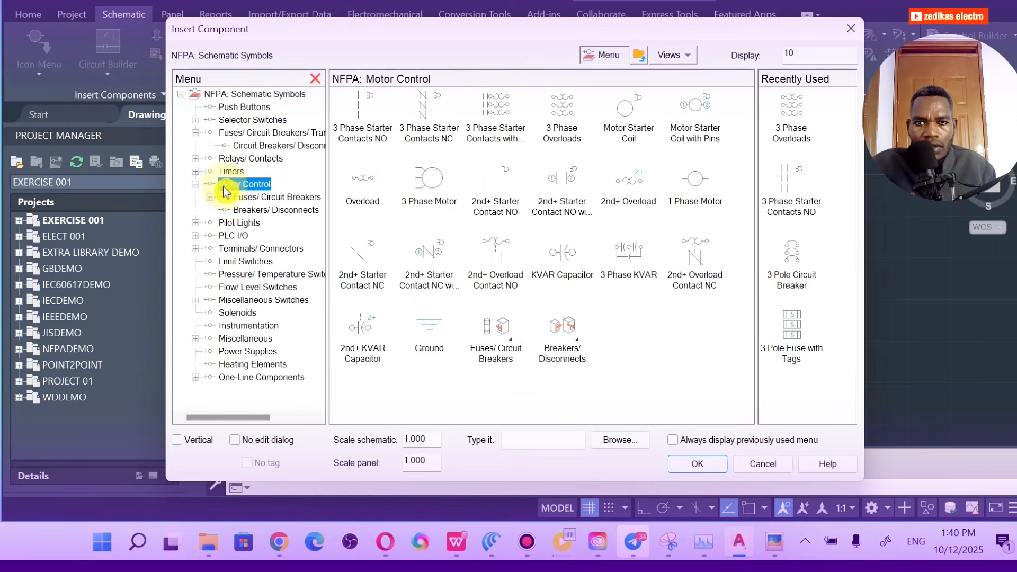
pyautogui.doubleClick(425, 195)
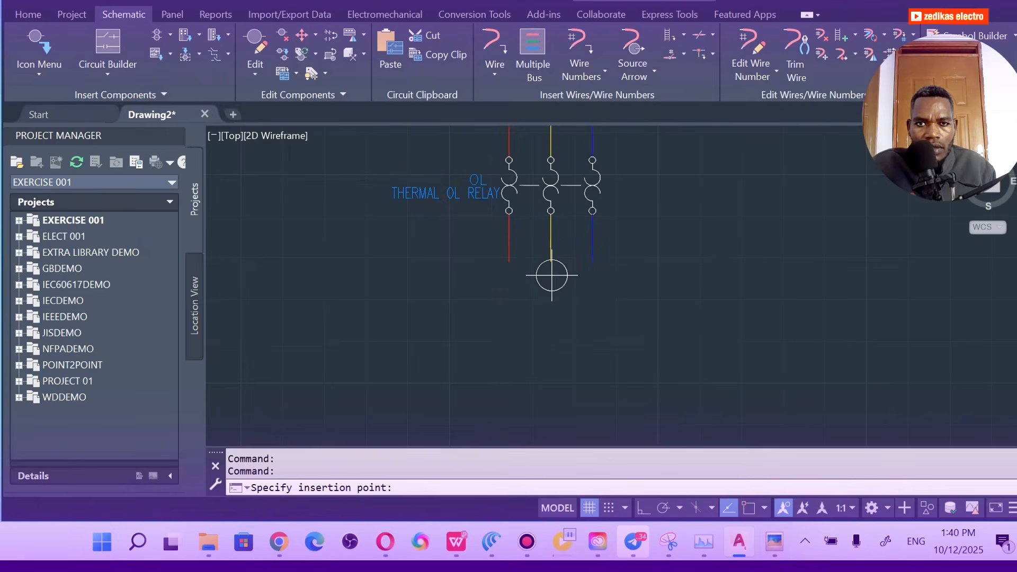
pyautogui.click(552, 275)
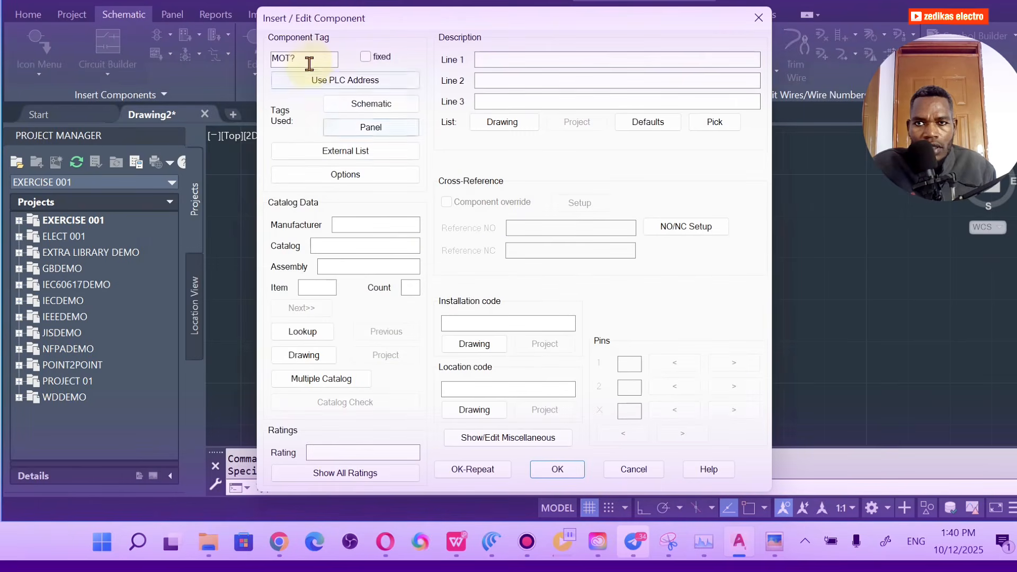
# Step: Set the motor's component tag to 3 PHASE MOTOR and accept the component
pyautogui.click(310, 61)
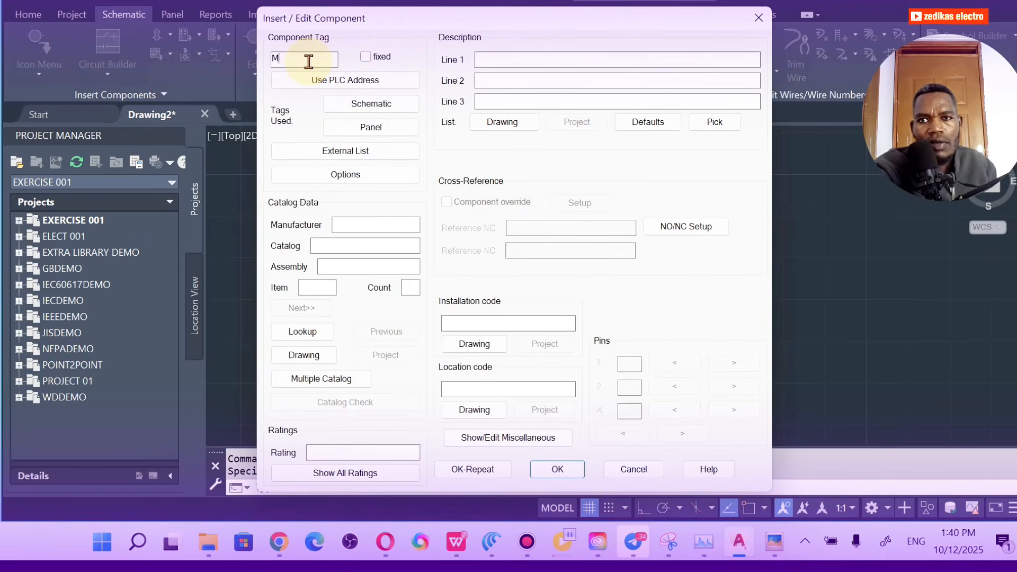
pyautogui.press('BackSpace')
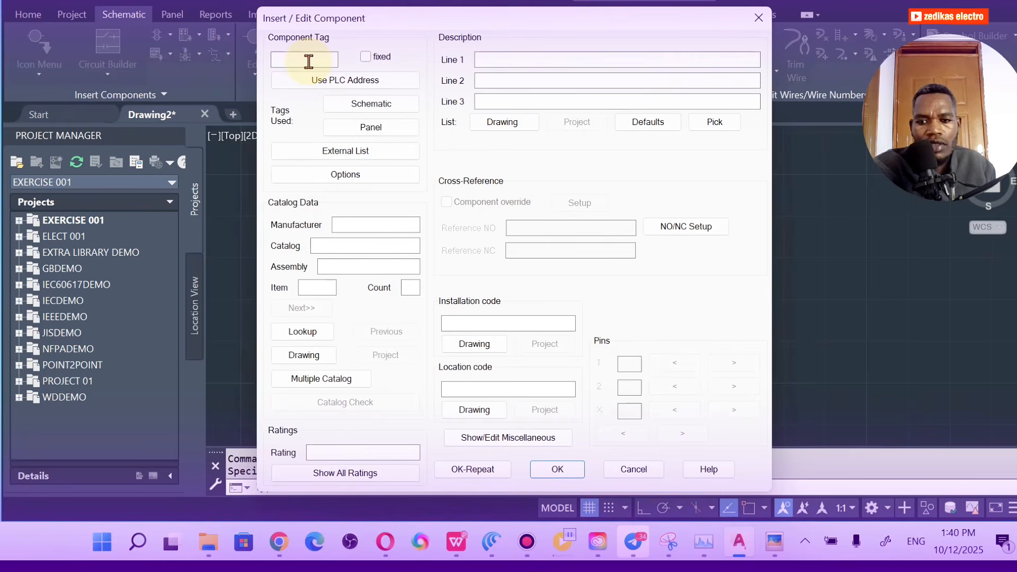
pyautogui.write('3 PHASE MO')
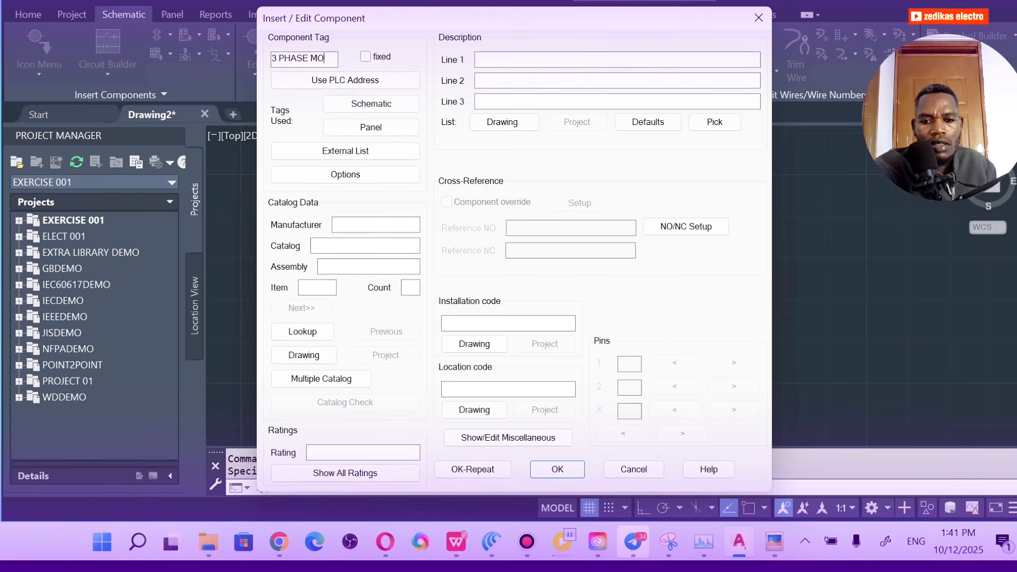
pyautogui.write('R')
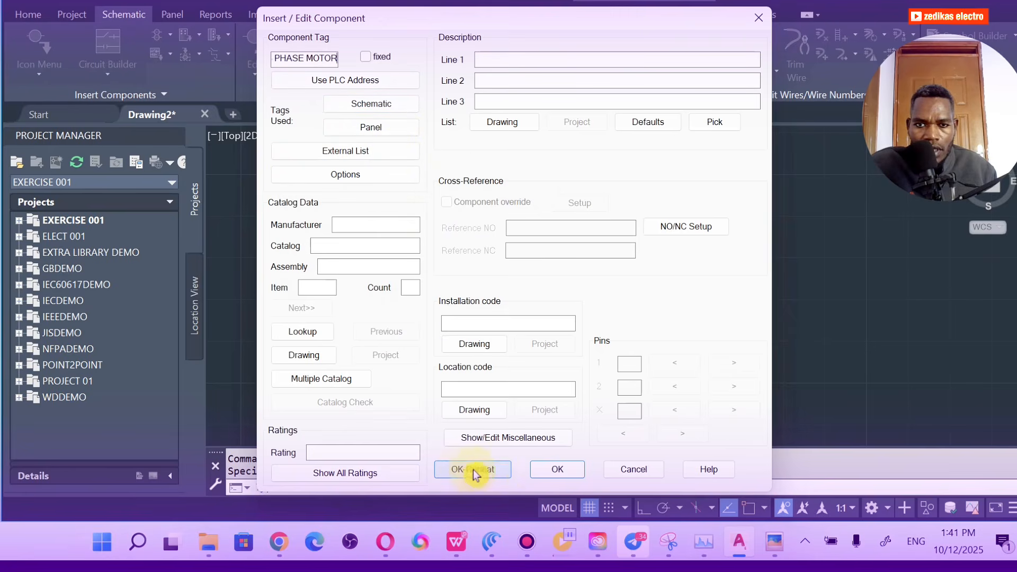
pyautogui.click(548, 469)
# Step: Inspect the three wire connections at the motor symbol and compare them with the sample project 2.PNG reference image
pyautogui.scroll(4, 604, 286)
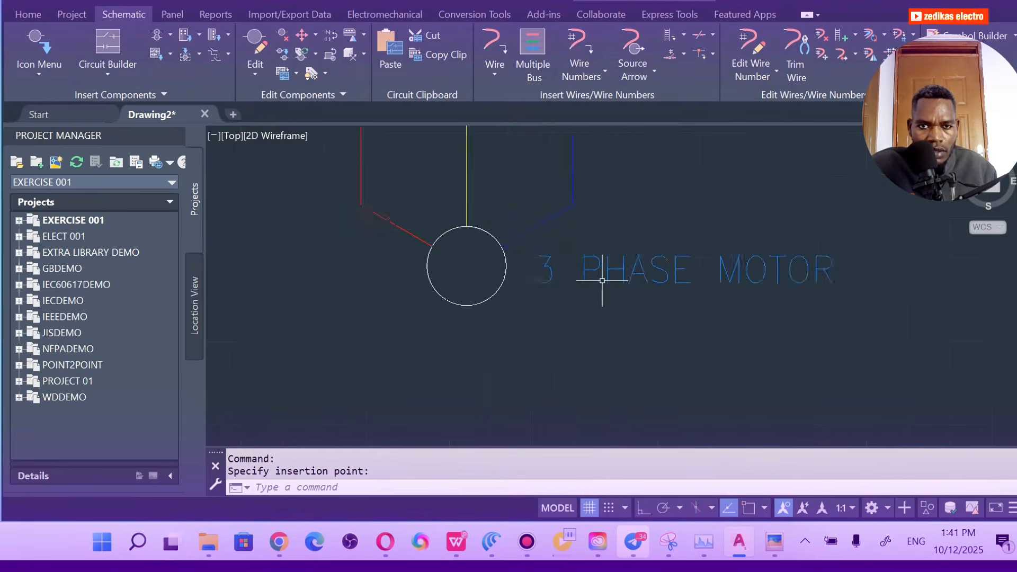
pyautogui.scroll(-2, 588, 267)
pyautogui.scroll(-4, 586, 267)
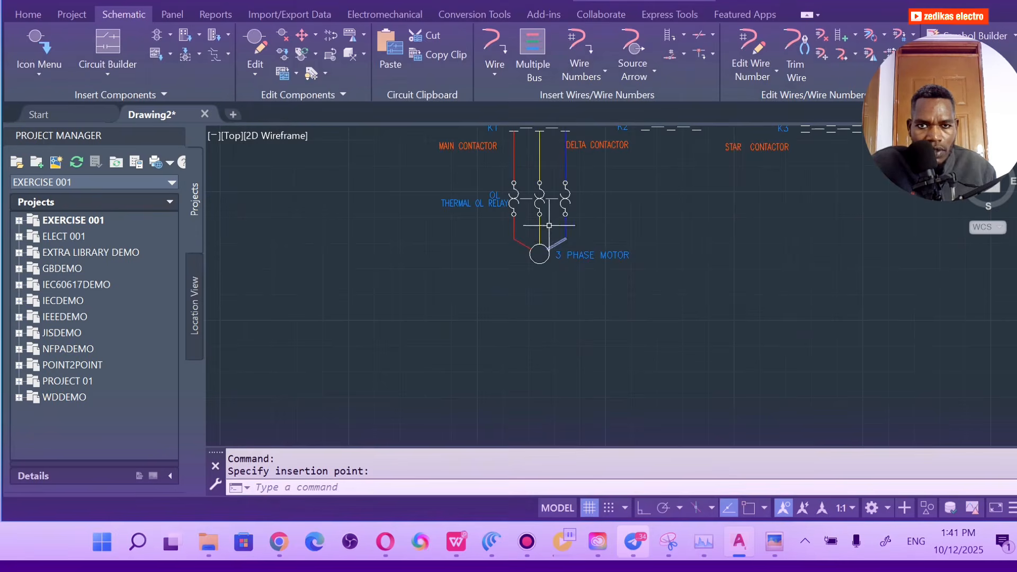
pyautogui.scroll(6, 551, 220)
pyautogui.scroll(-3, 509, 222)
pyautogui.scroll(3, 522, 226)
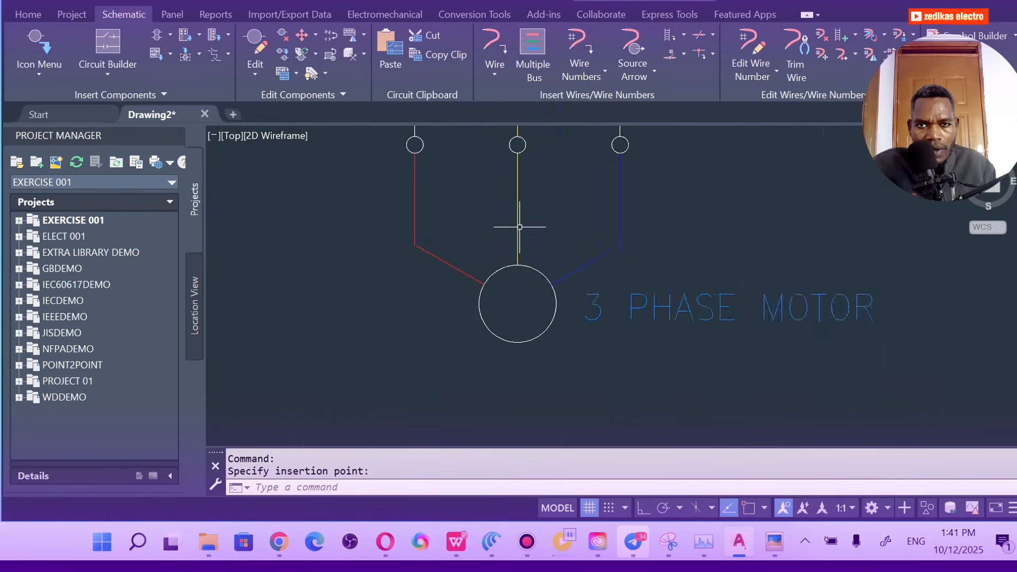
pyautogui.scroll(-3, 517, 205)
pyautogui.scroll(1, 507, 221)
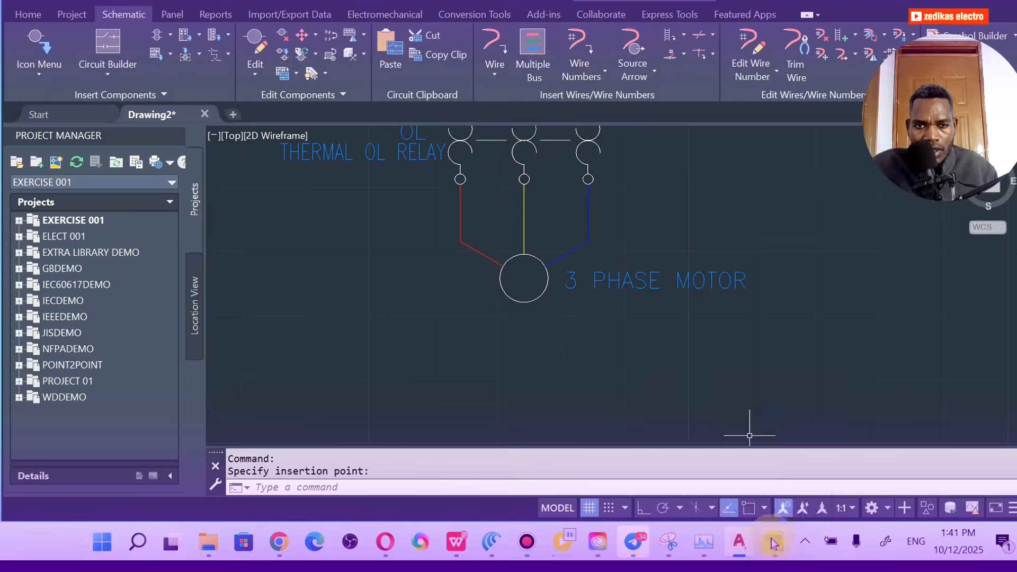
pyautogui.moveTo(774, 542)
pyautogui.click(779, 471)
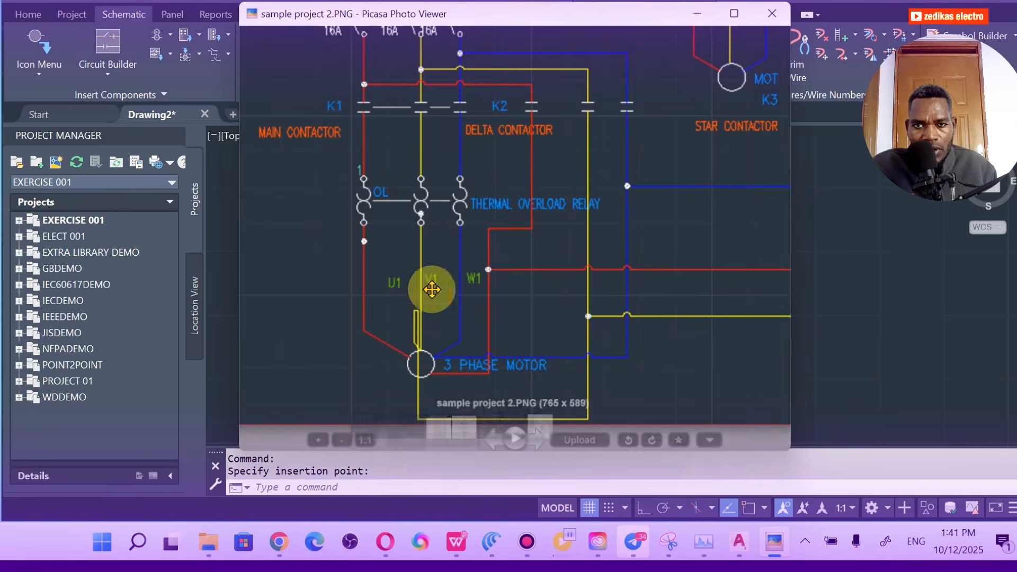
pyautogui.click(697, 14)
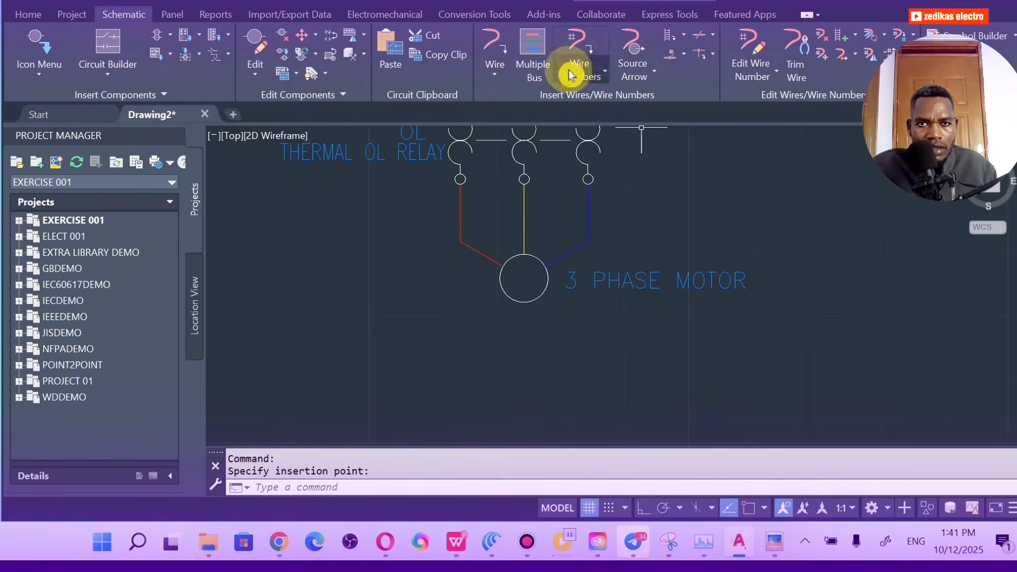
# Step: Number only the red motor wire, using sequential wire tagging that starts at U1
pyautogui.click(602, 77)
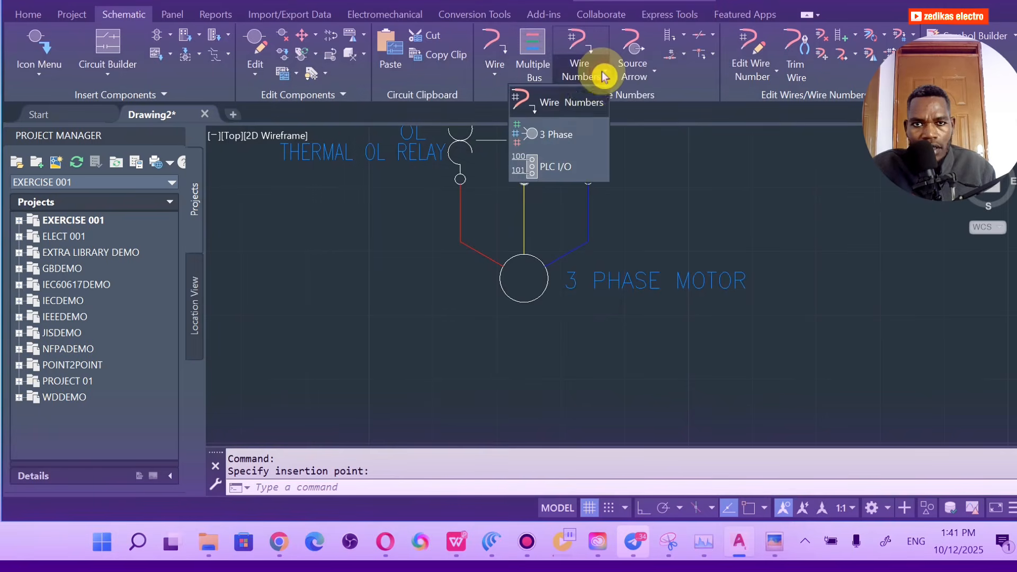
pyautogui.click(591, 101)
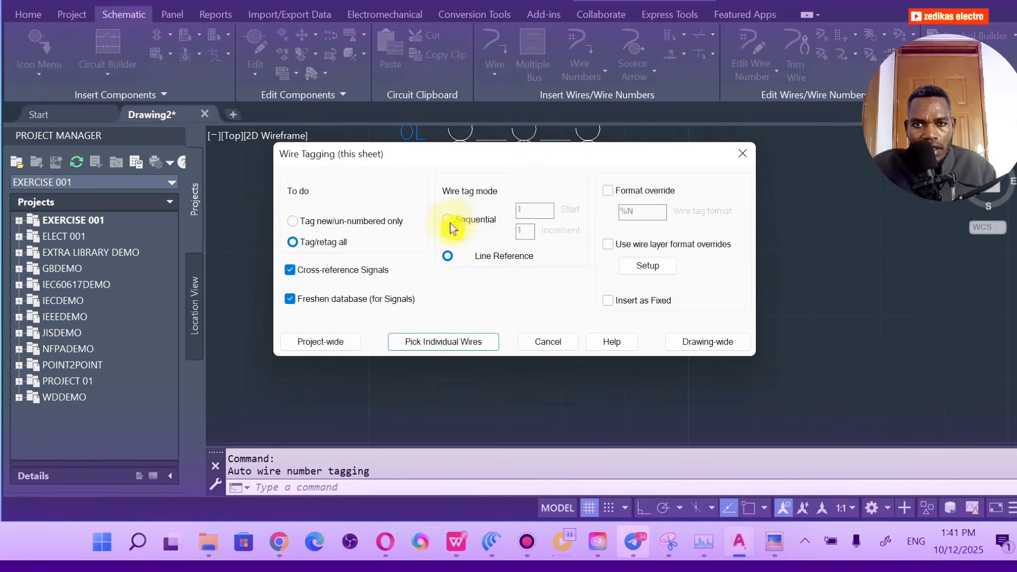
pyautogui.click(468, 219)
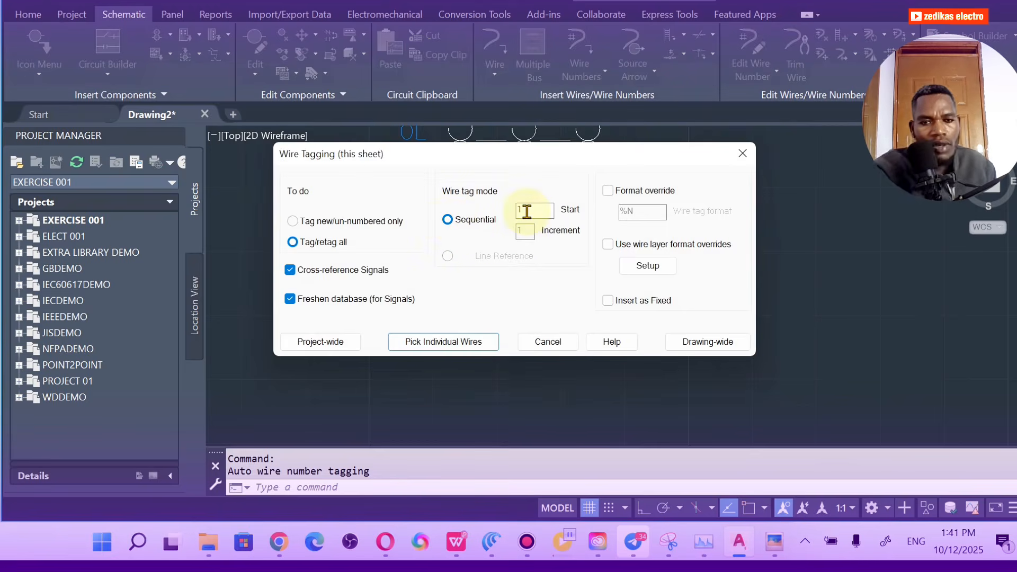
pyautogui.press('BackSpace')
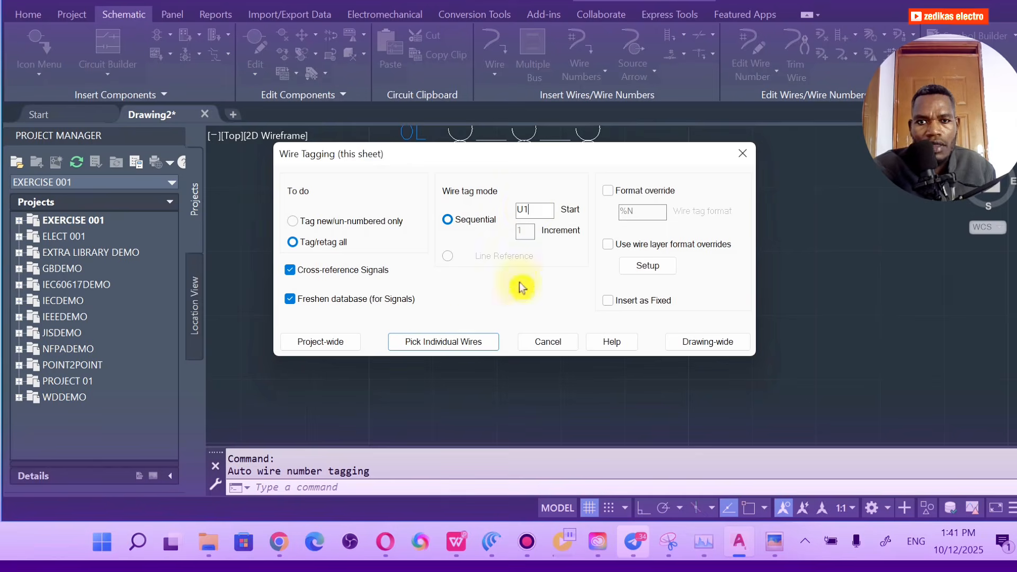
pyautogui.click(443, 343)
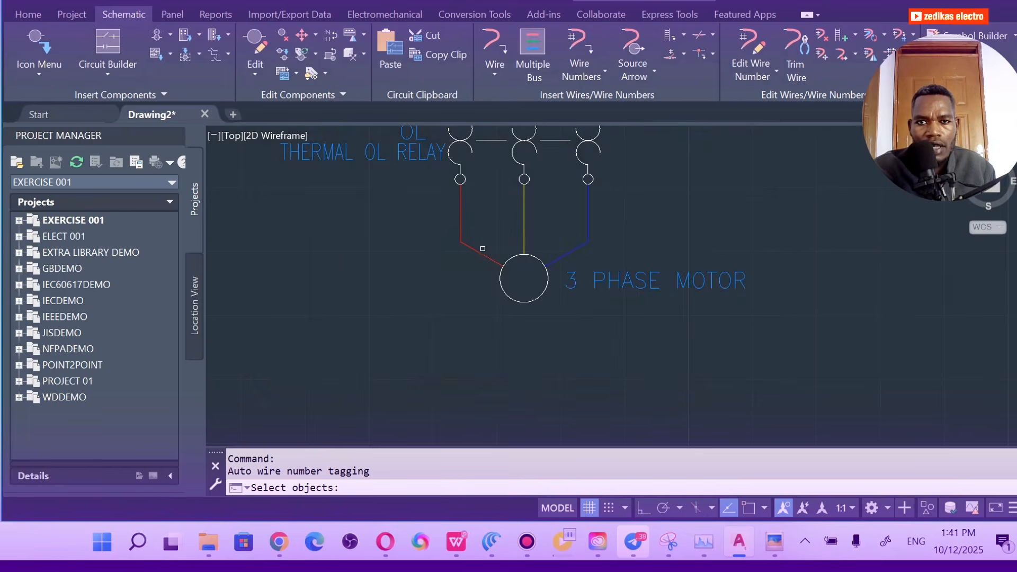
pyautogui.click(483, 252)
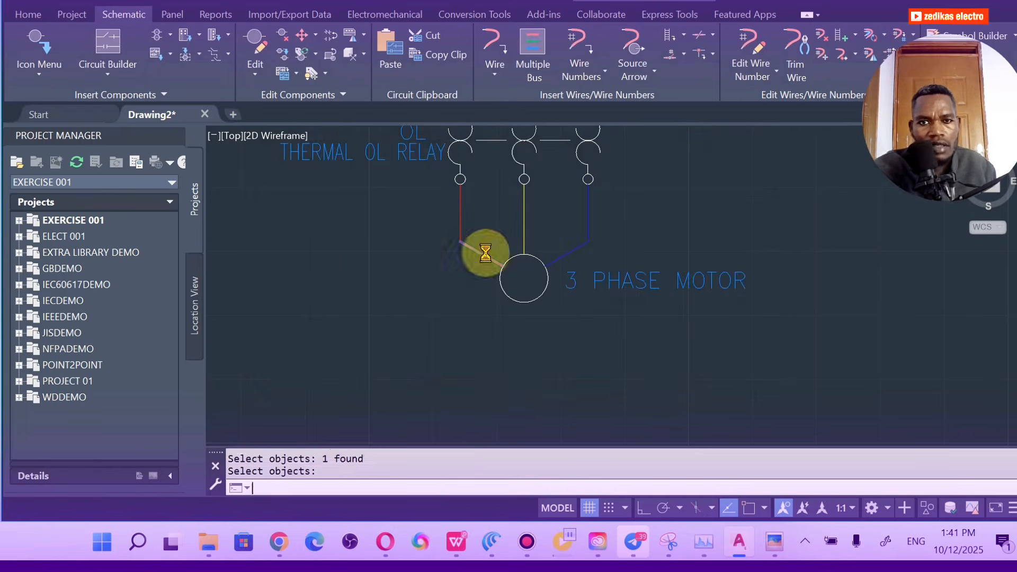
pyautogui.press('Return')
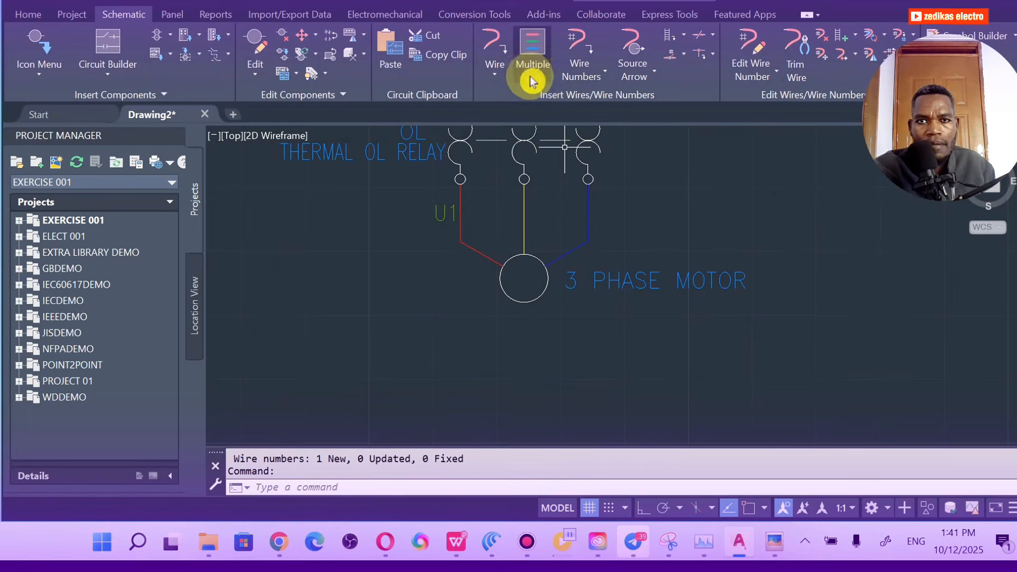
# Step: Number only the yellow motor wire, using sequential wire tagging that starts at V1
pyautogui.click(602, 75)
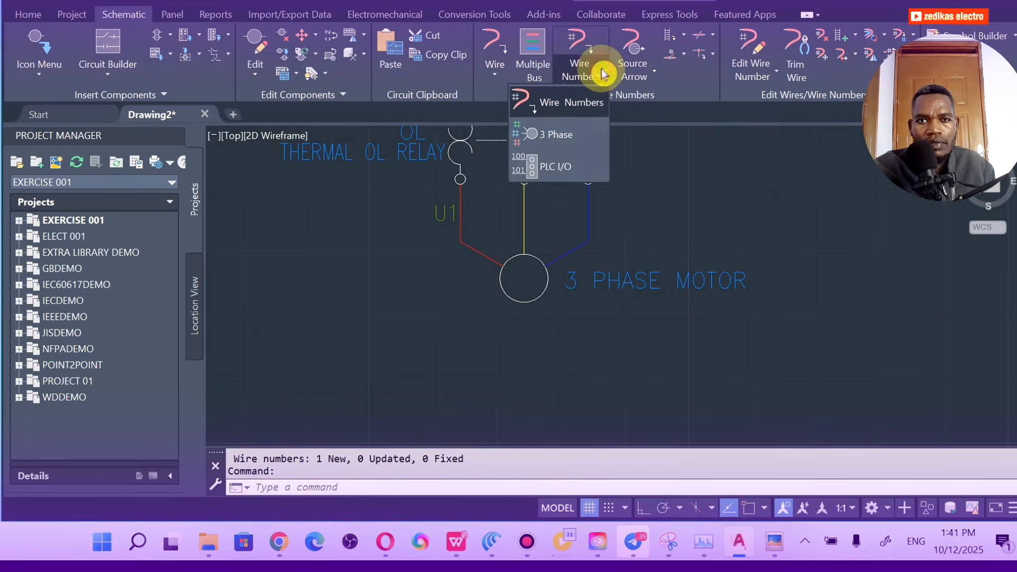
pyautogui.click(564, 102)
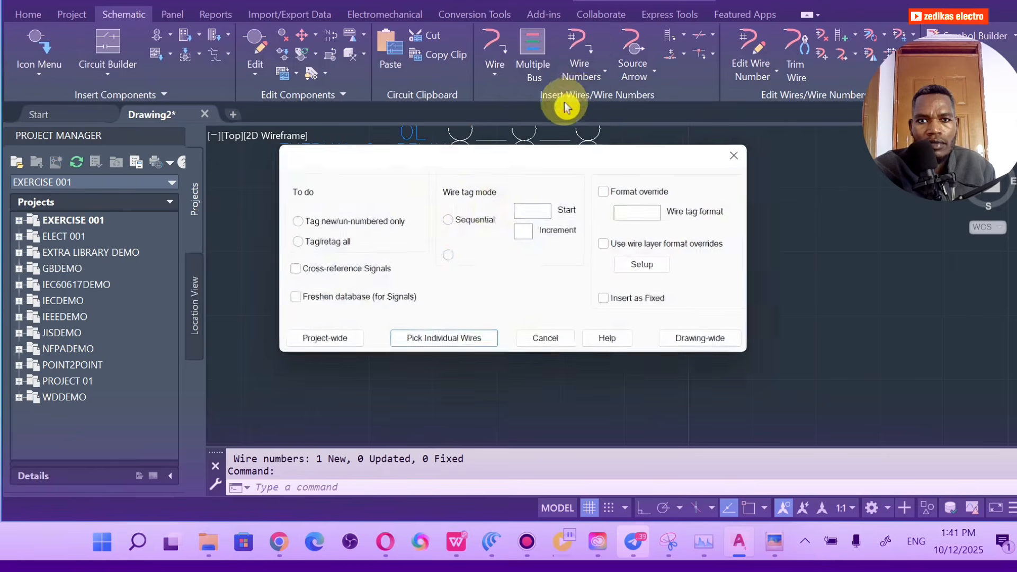
pyautogui.click(448, 220)
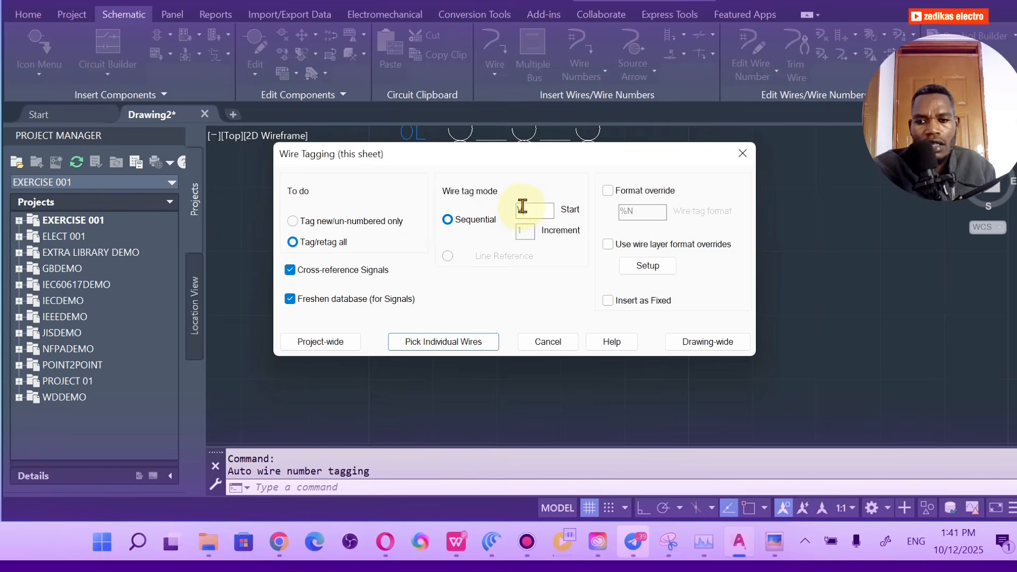
pyautogui.click(437, 342)
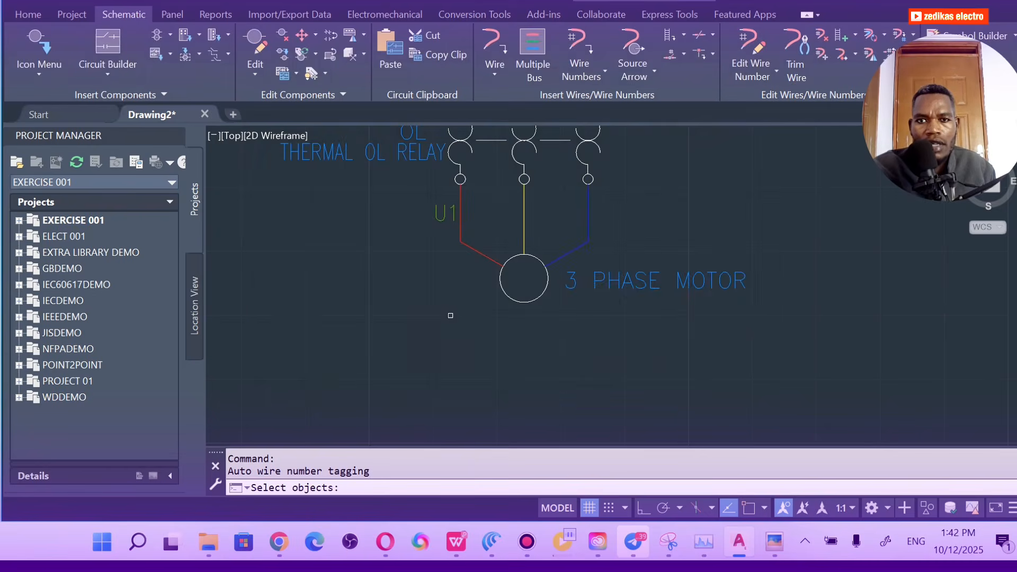
pyautogui.click(524, 237)
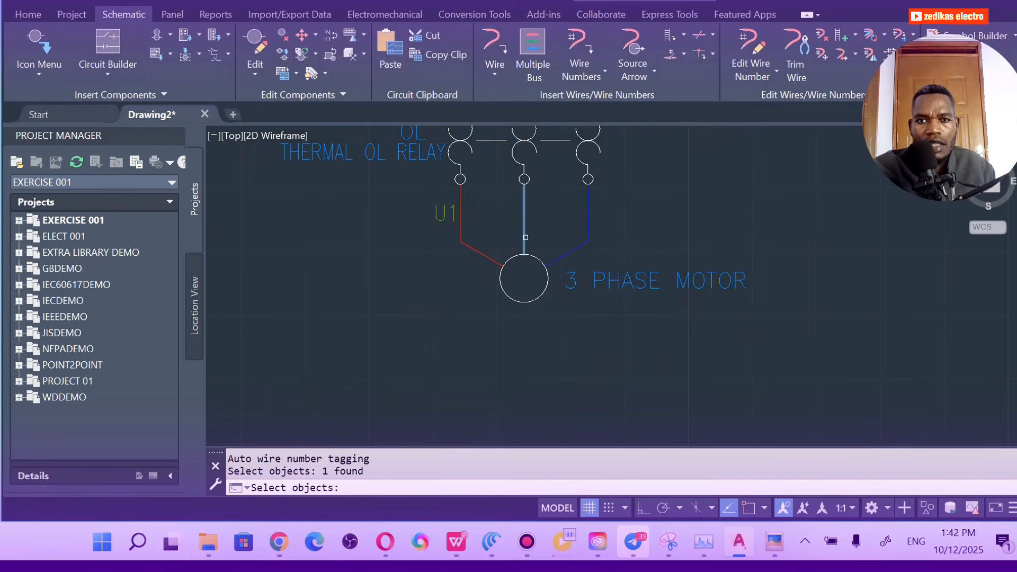
pyautogui.press('Return')
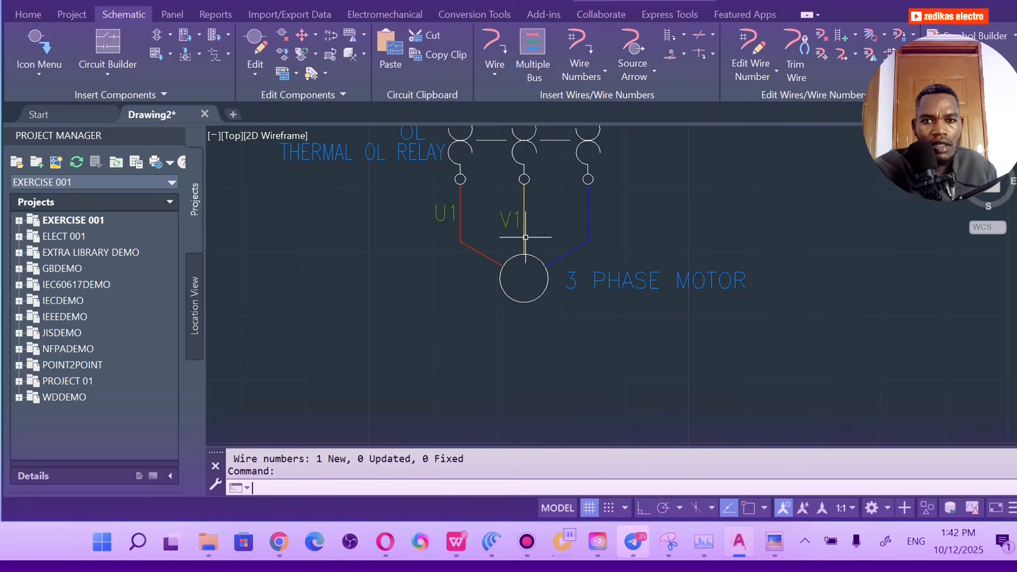
# Step: Number only the blue motor wire, using sequential wire tagging that starts at W1
pyautogui.click(566, 253)
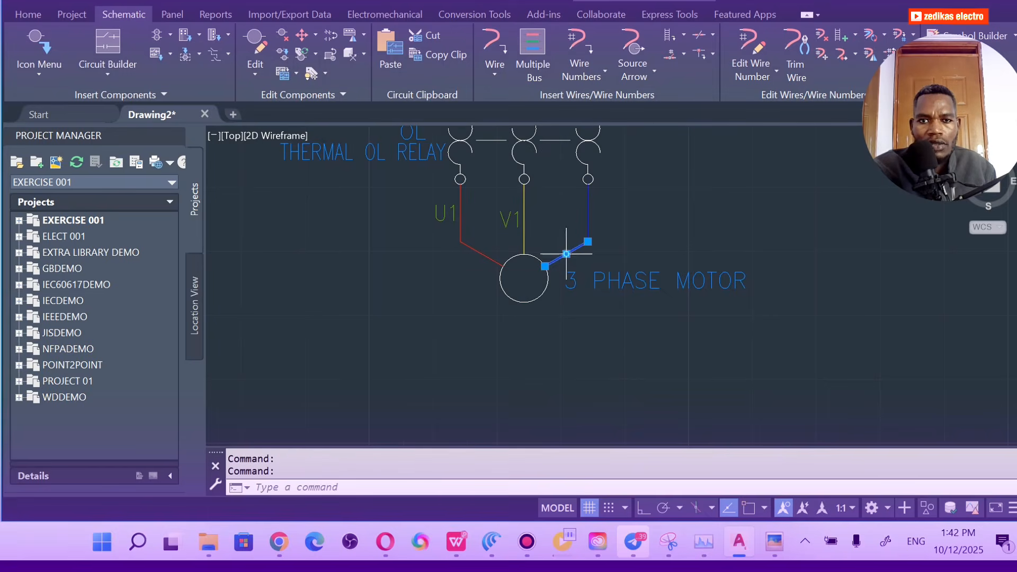
pyautogui.click(608, 74)
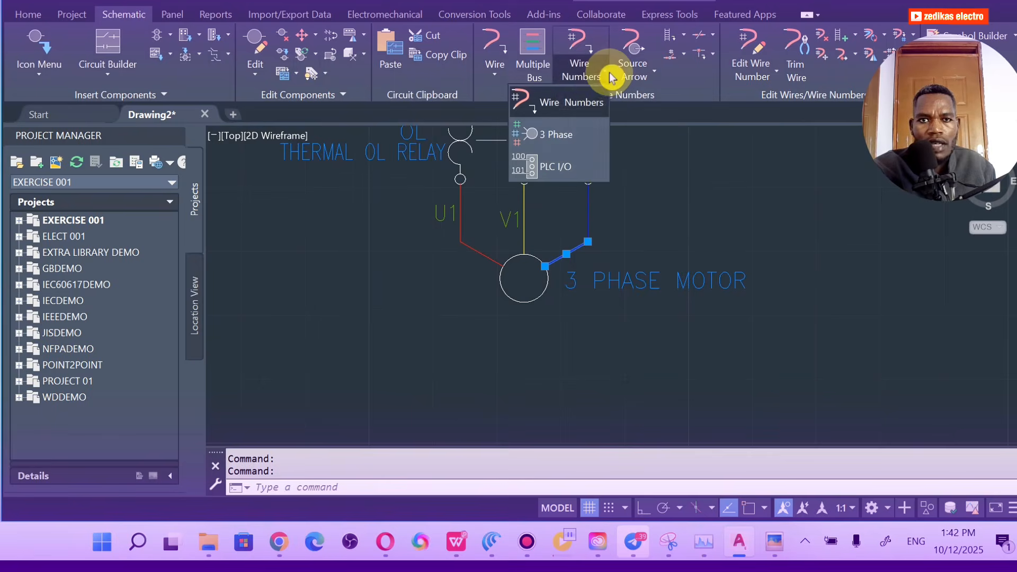
pyautogui.click(582, 100)
pyautogui.click(453, 222)
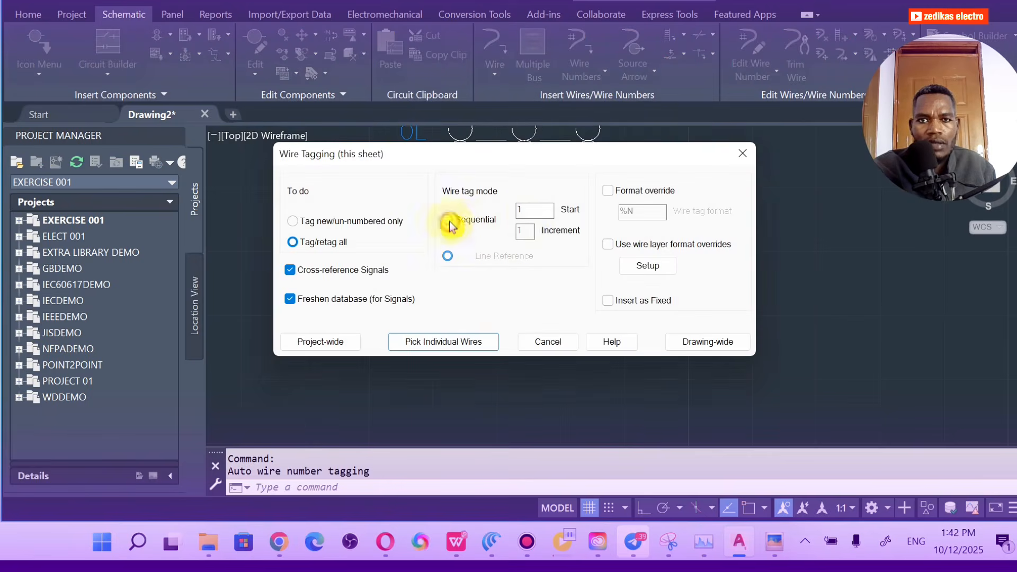
pyautogui.click(531, 209)
pyautogui.write('W1')
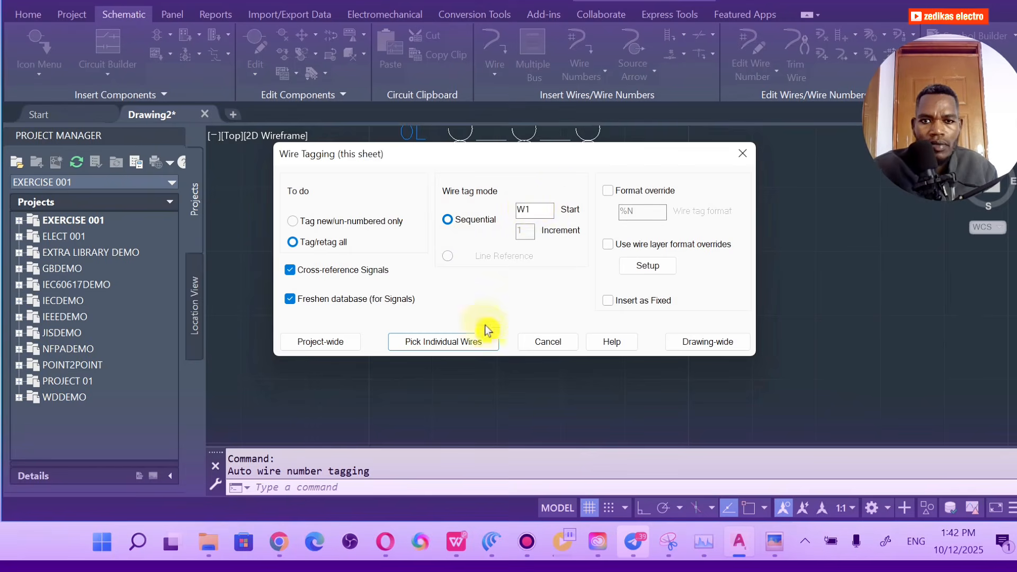
pyautogui.click(458, 341)
pyautogui.click(577, 250)
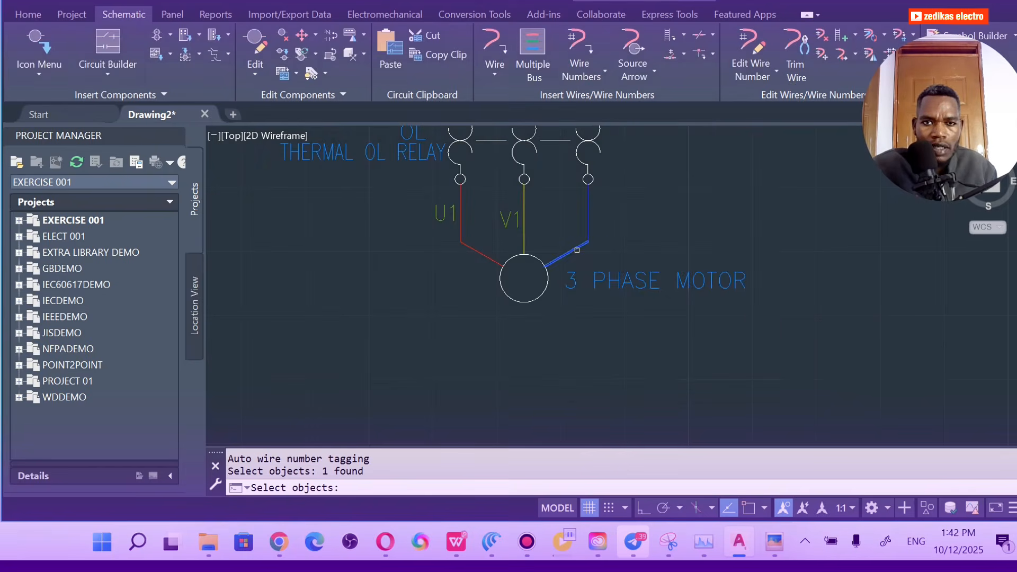
pyautogui.rightClick(578, 250)
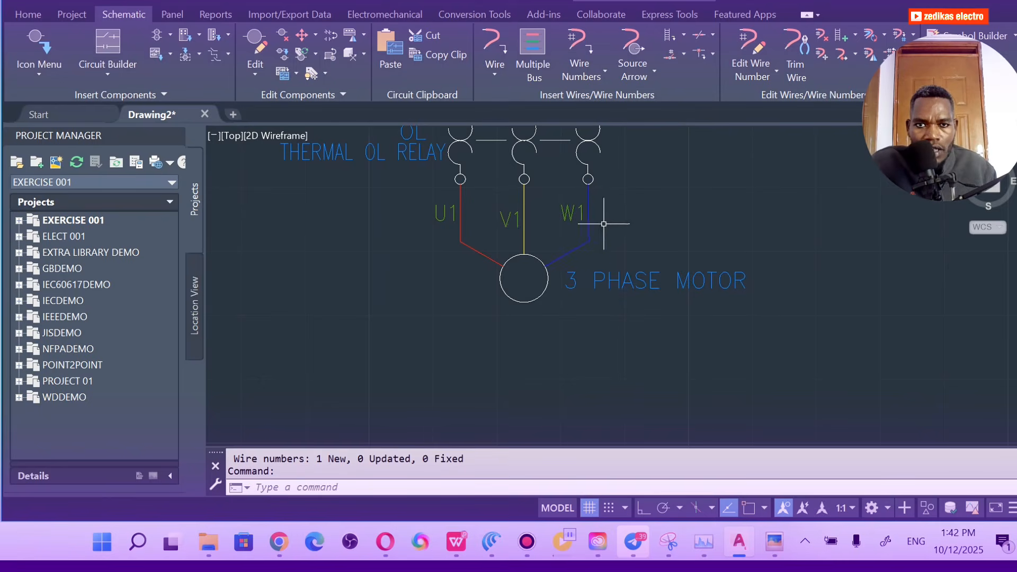
# Step: Examine the numbered motor wires and the unconnected delta contactor K2 and star contactor K3 across the power circuit
pyautogui.scroll(-5, 604, 215)
pyautogui.scroll(-2, 471, 176)
pyautogui.rightClick(471, 176)
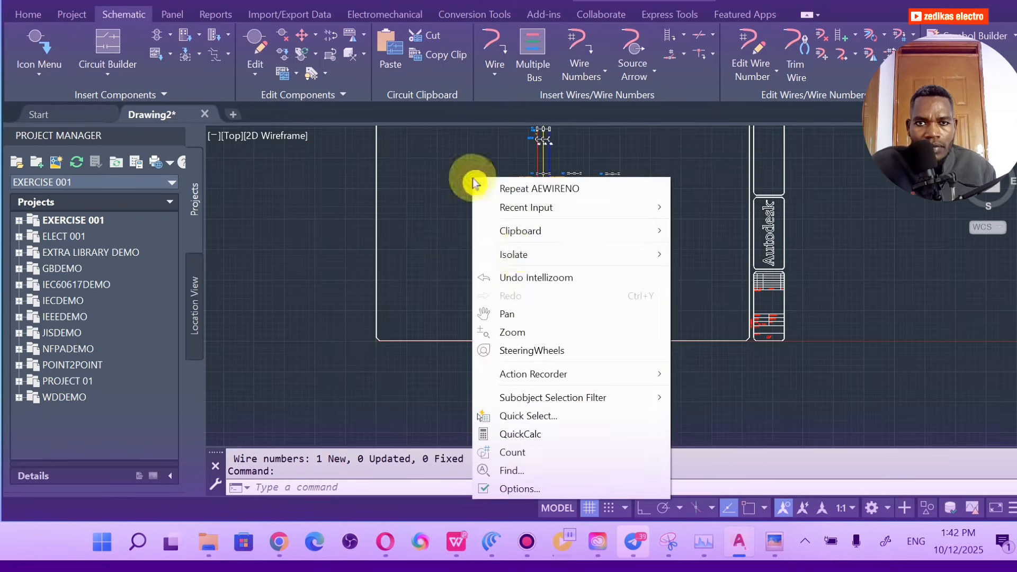
pyautogui.click(511, 312)
pyautogui.scroll(4, 477, 228)
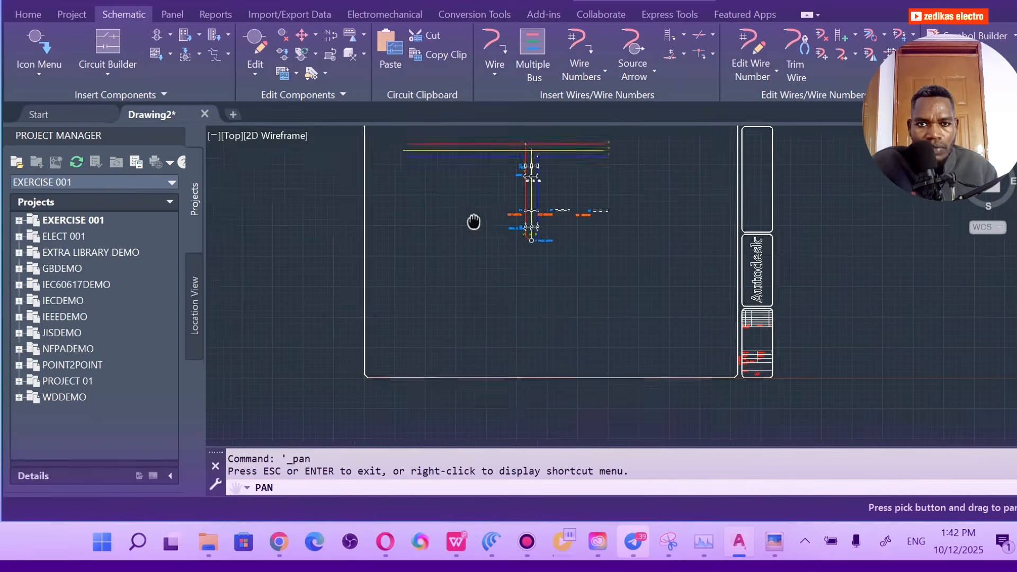
pyautogui.moveTo(500, 247); pyautogui.dragTo(502, 166)
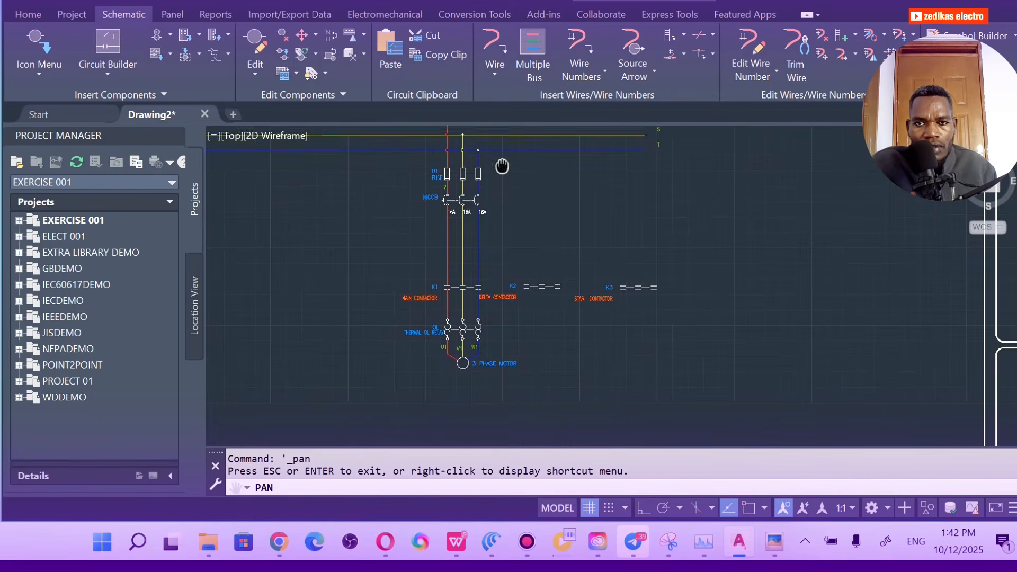
pyautogui.scroll(2, 518, 219)
pyautogui.scroll(-4, 518, 218)
pyautogui.scroll(6, 528, 284)
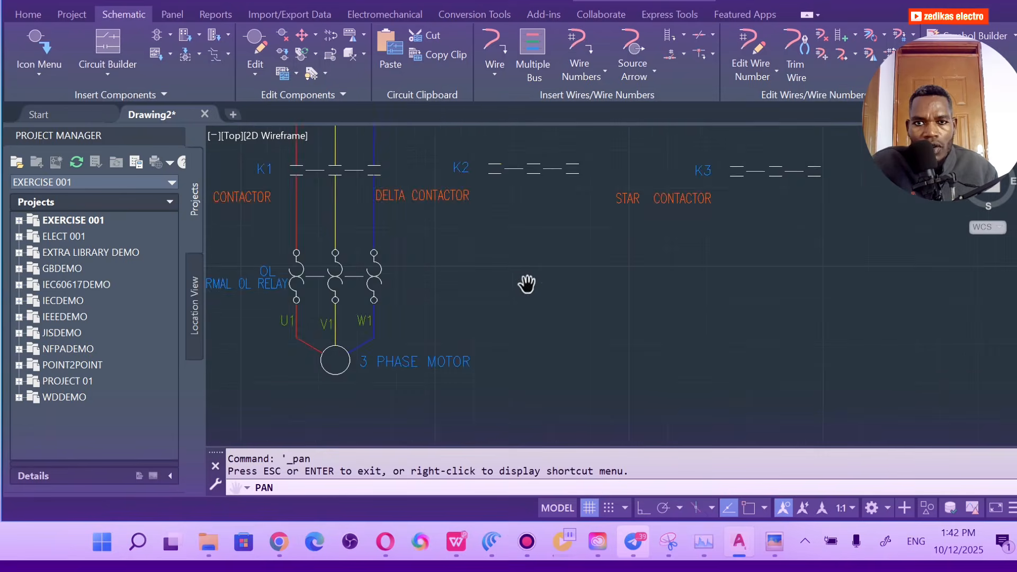
pyautogui.scroll(-3, 504, 268)
pyautogui.scroll(3, 495, 269)
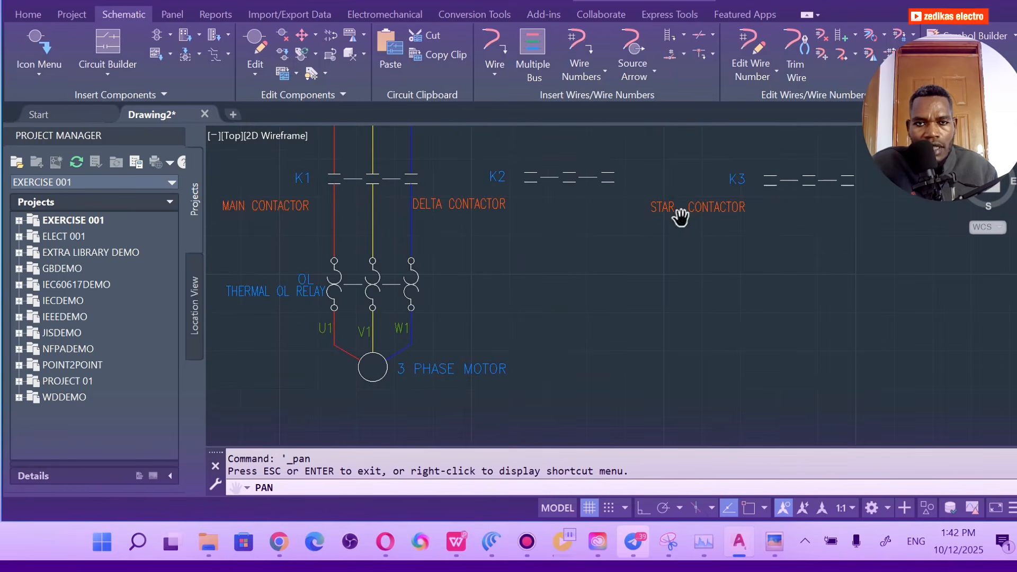
pyautogui.scroll(-4, 662, 214)
pyautogui.scroll(4, 524, 264)
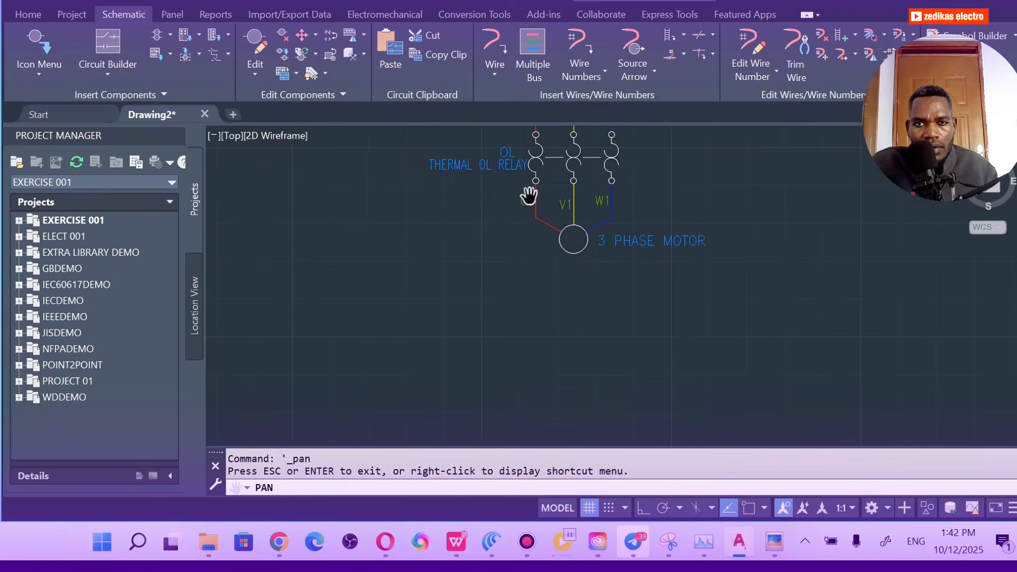
pyautogui.scroll(4, 530, 195)
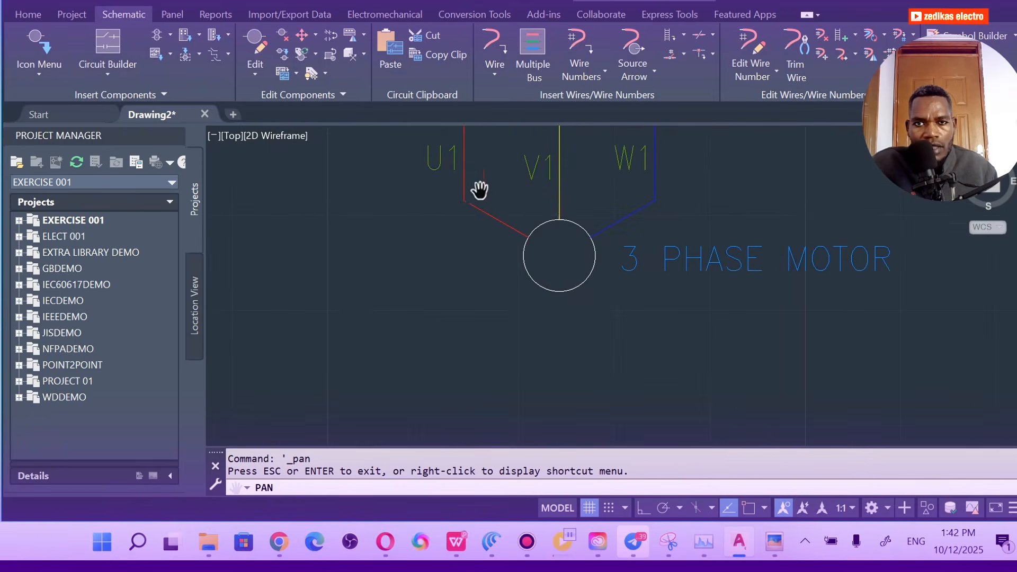
pyautogui.scroll(-4, 512, 191)
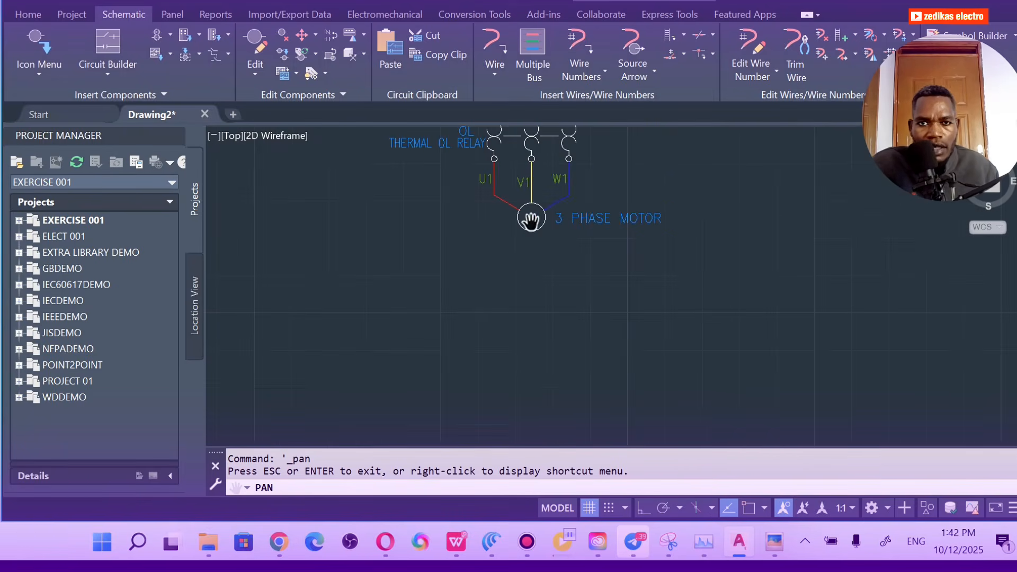
pyautogui.scroll(6, 525, 217)
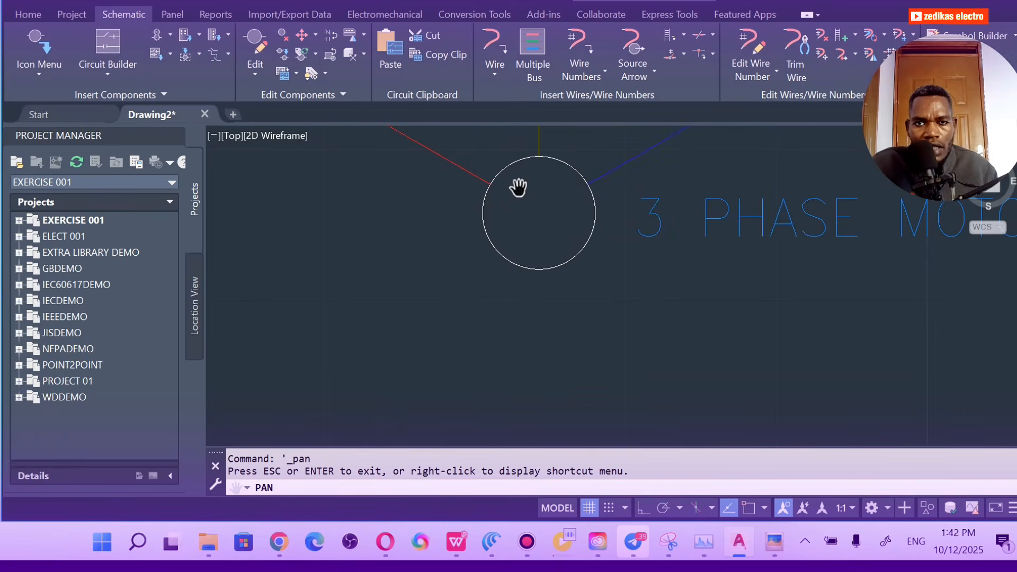
pyautogui.scroll(-4, 517, 192)
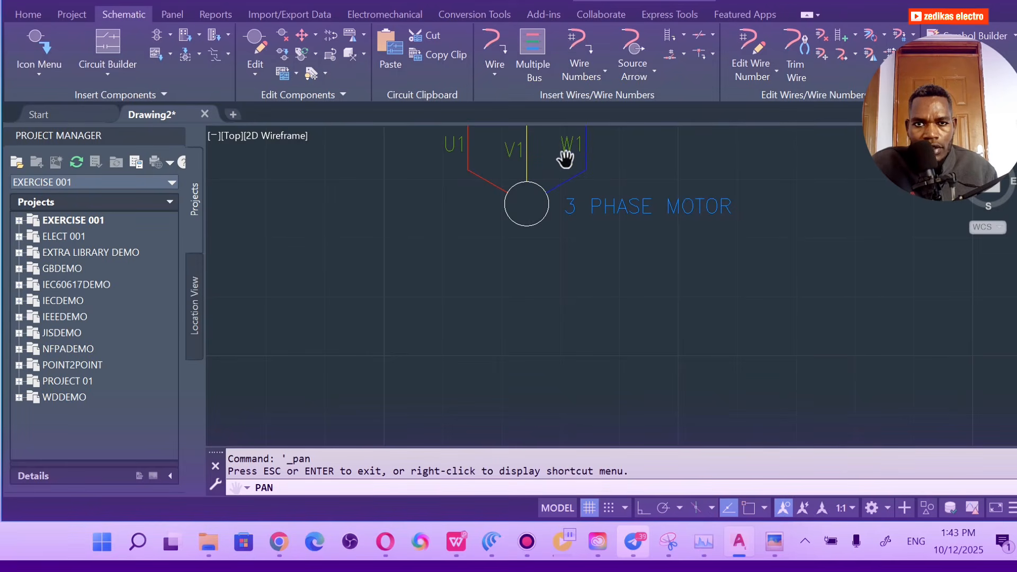
pyautogui.scroll(-5, 566, 158)
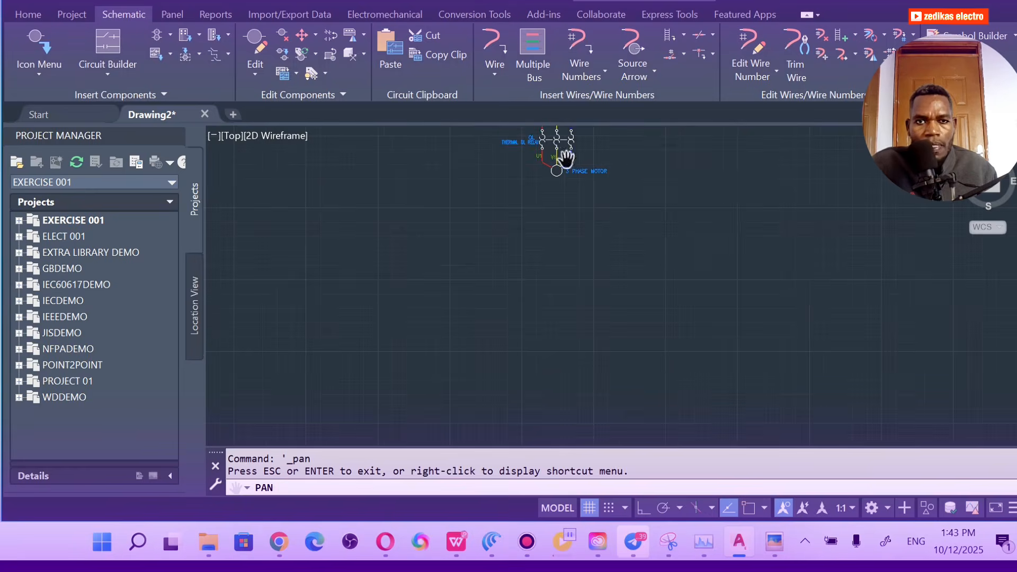
# Step: Draw a wire from the bottom of delta contactor K2's first pole, routed below the motor and up to its red U1 connection
pyautogui.rightClick(678, 157)
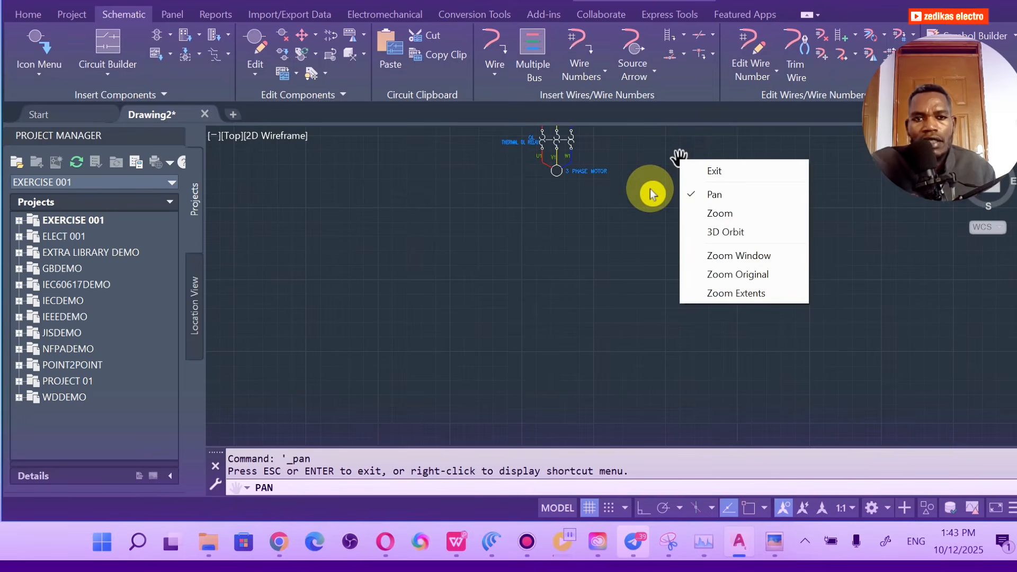
pyautogui.click(709, 195)
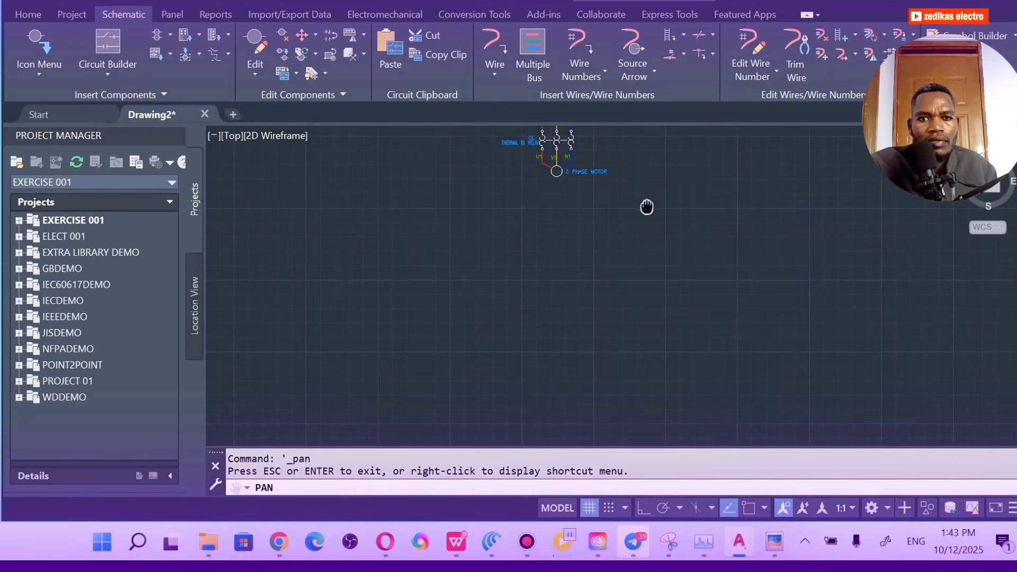
pyautogui.moveTo(646, 207)
pyautogui.mouseDown()
pyautogui.moveTo(593, 361)
pyautogui.moveTo(578, 364)
pyautogui.mouseUp()
pyautogui.moveTo(583, 307); pyautogui.dragTo(602, 268)
pyautogui.scroll(2, 528, 288)
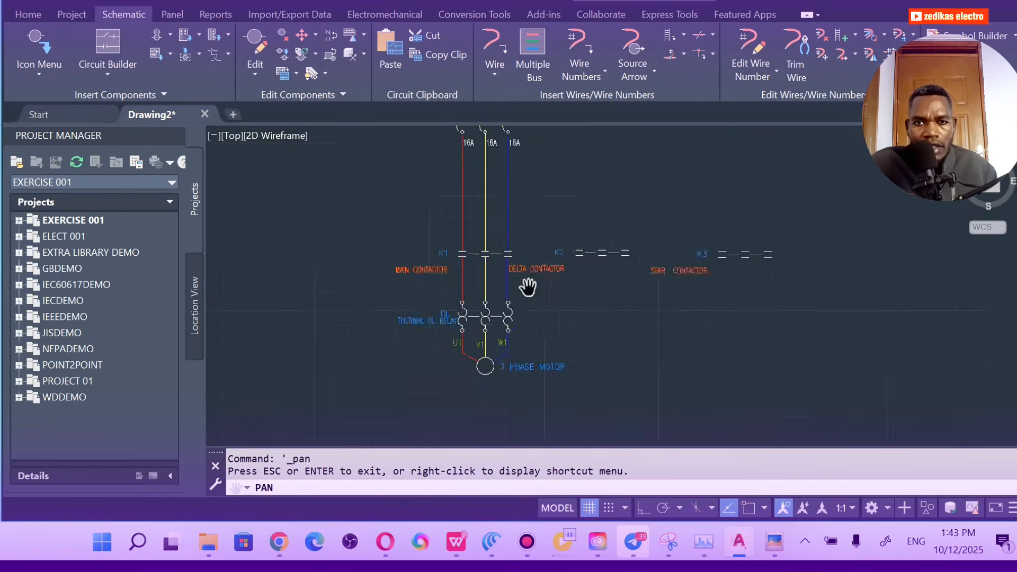
pyautogui.scroll(2, 528, 287)
pyautogui.moveTo(528, 287)
pyautogui.mouseDown()
pyautogui.moveTo(535, 243)
pyautogui.moveTo(558, 244)
pyautogui.mouseUp()
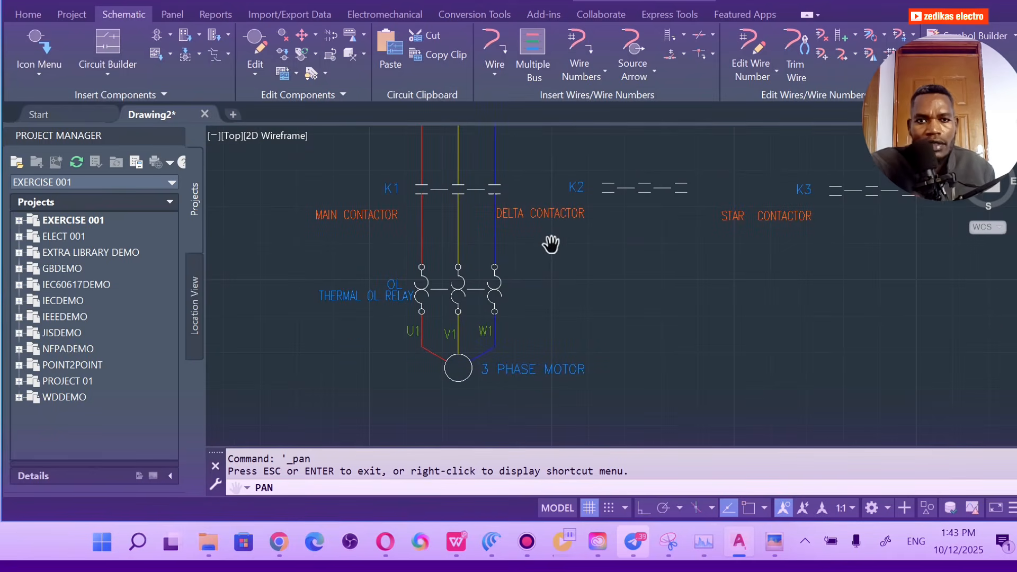
pyautogui.press('Escape')
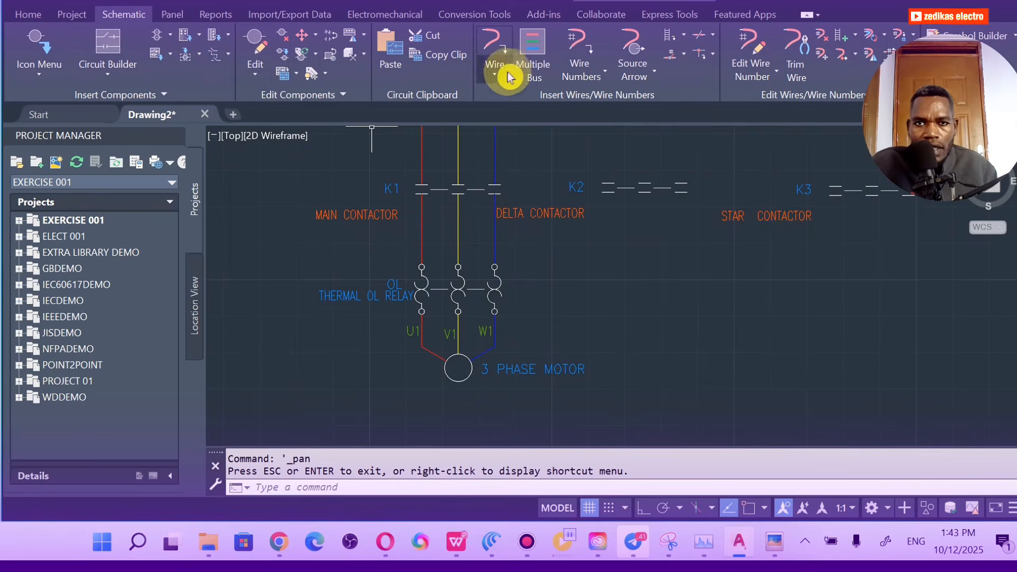
pyautogui.click(492, 75)
pyautogui.click(457, 104)
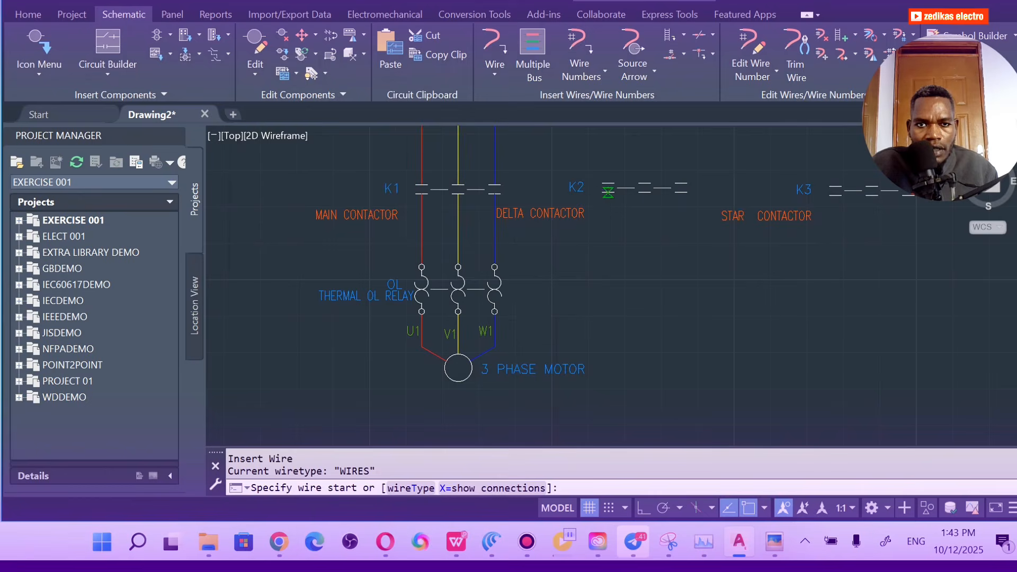
pyautogui.click(608, 192)
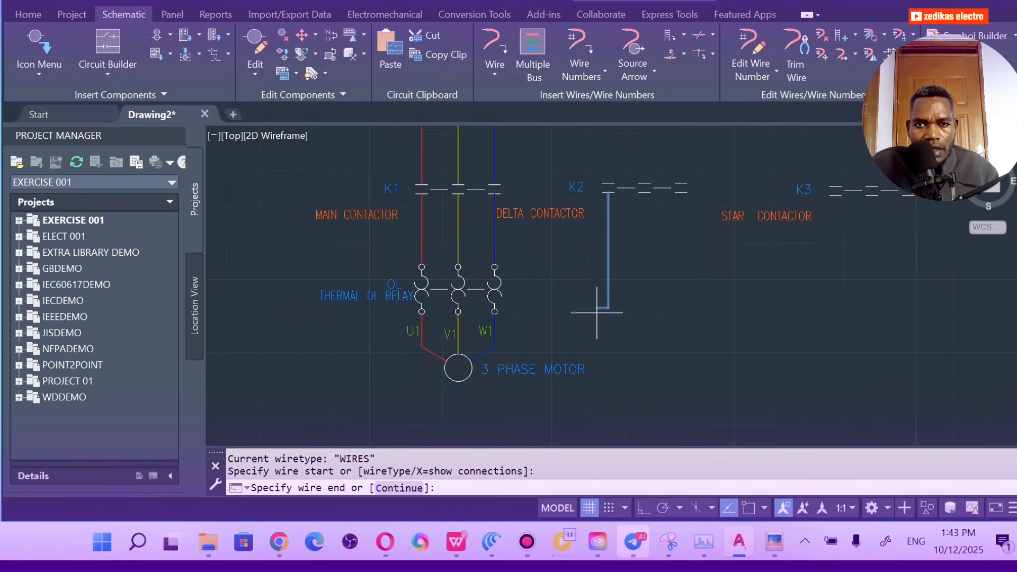
pyautogui.click(448, 402)
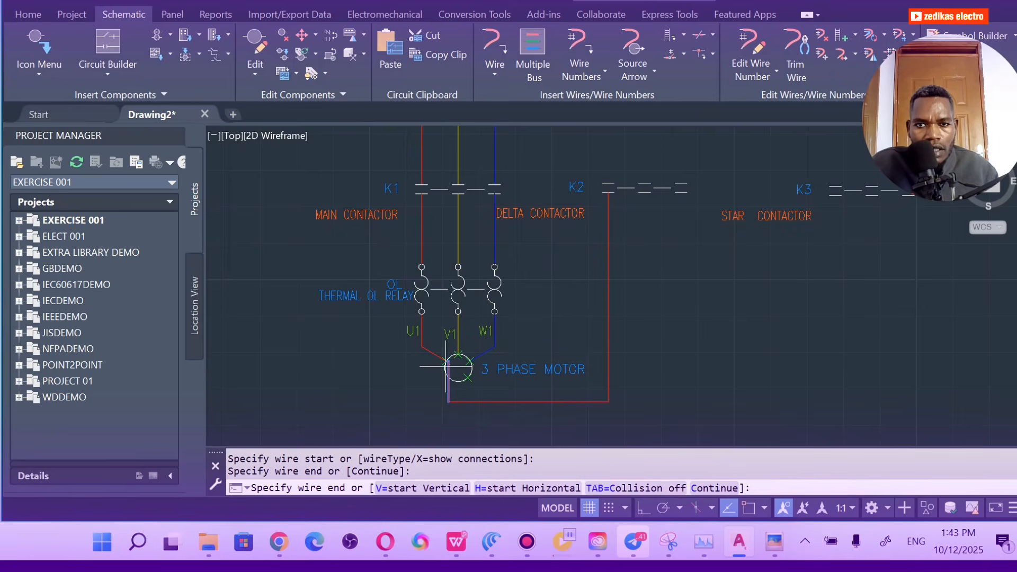
pyautogui.click(448, 366)
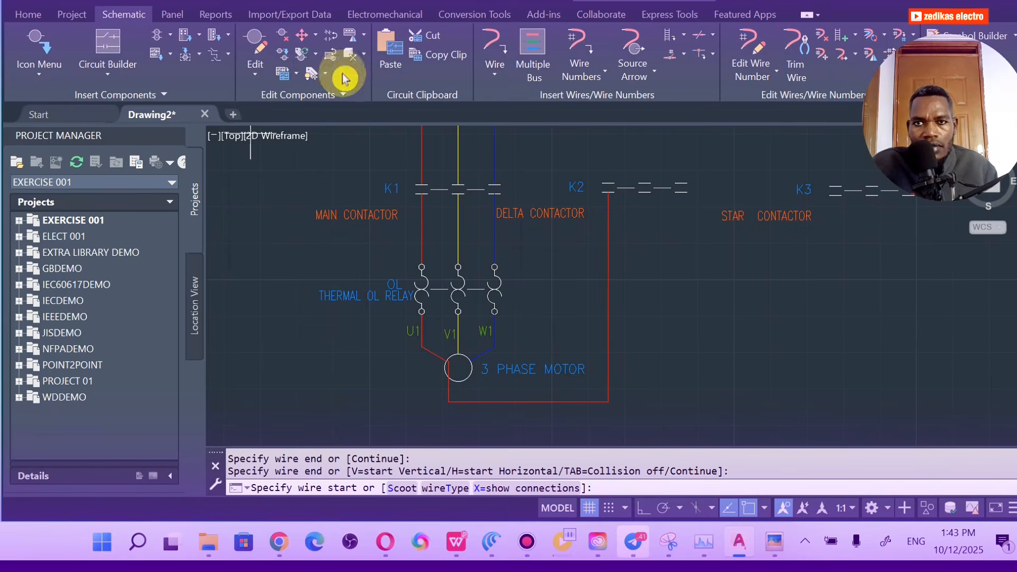
# Step: Draw a wire from the bottom of delta contactor K2's middle pole, routed below the first wire and up to the motor's V1 connection
pyautogui.click(485, 58)
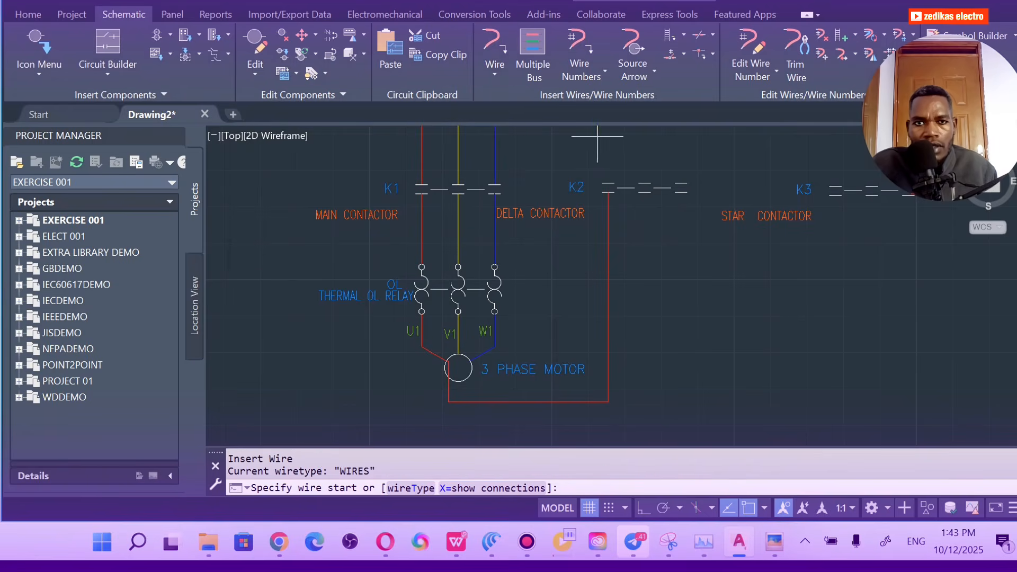
pyautogui.click(645, 193)
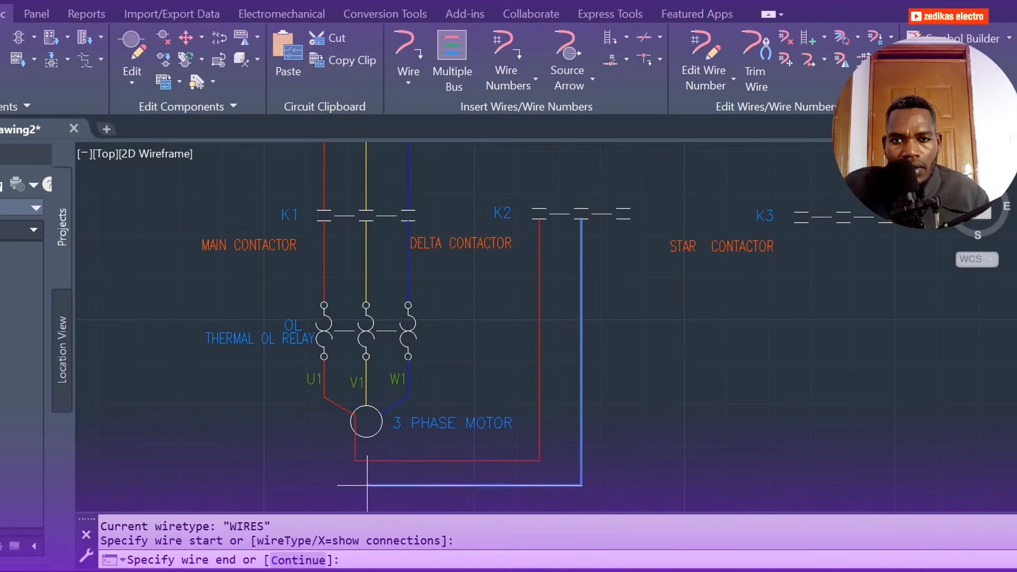
pyautogui.click(377, 481)
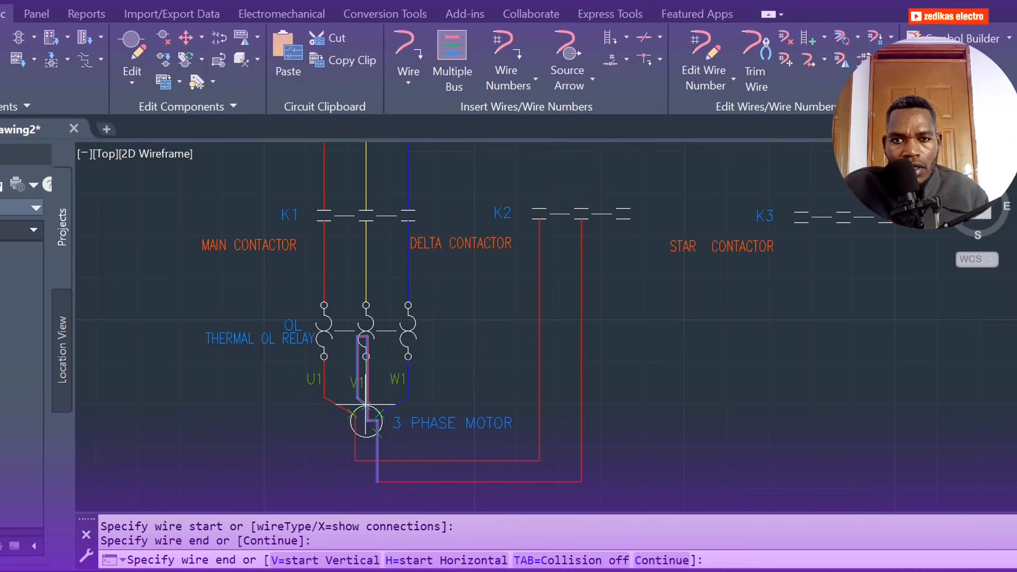
pyautogui.click(366, 401)
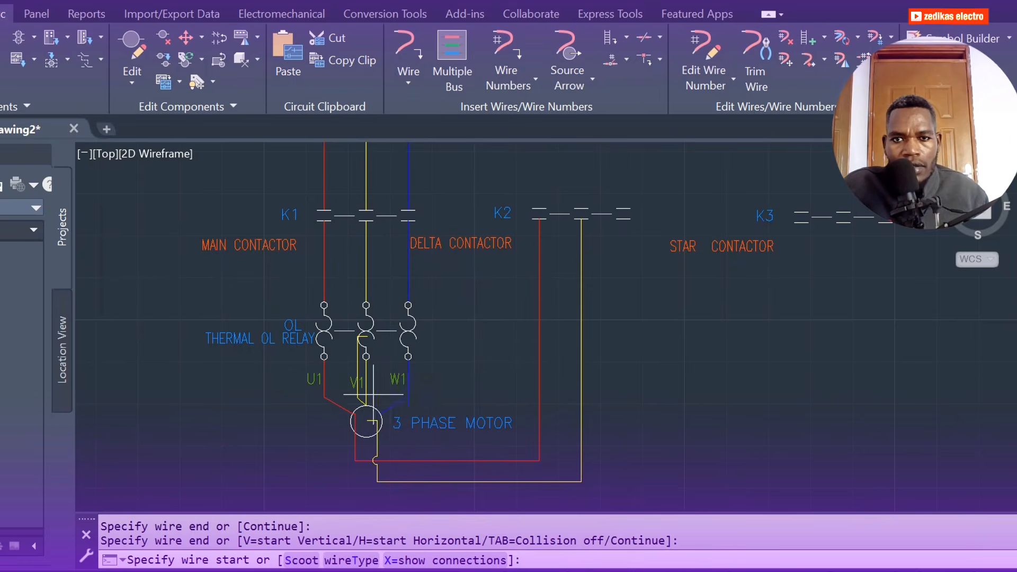
# Step: Inspect how the two new wires from delta contactor K2 run around the motor symbol and the thermal overload relay
pyautogui.scroll(2, 381, 418)
pyautogui.scroll(-2, 382, 418)
pyautogui.scroll(5, 401, 434)
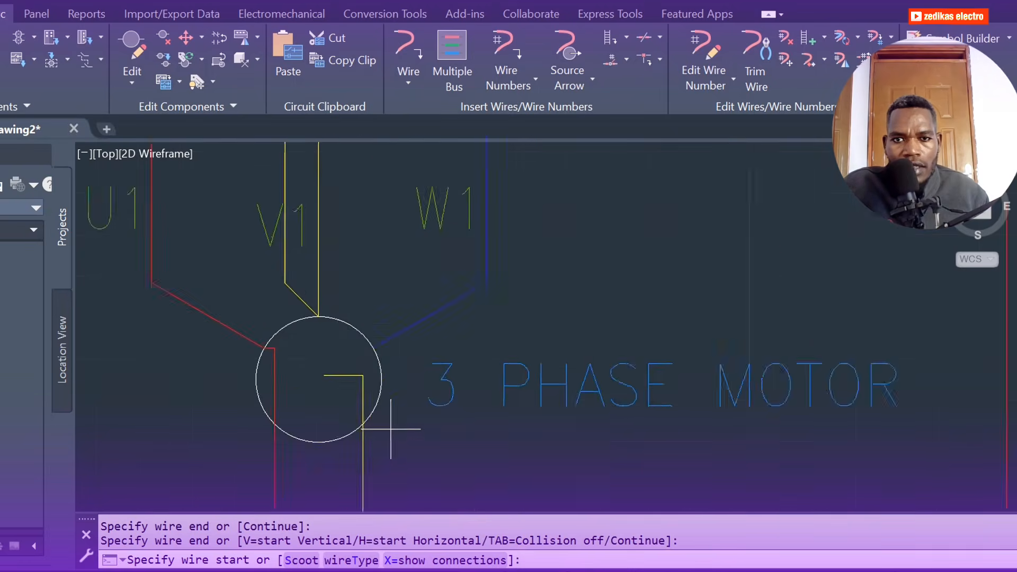
pyautogui.scroll(-3, 341, 340)
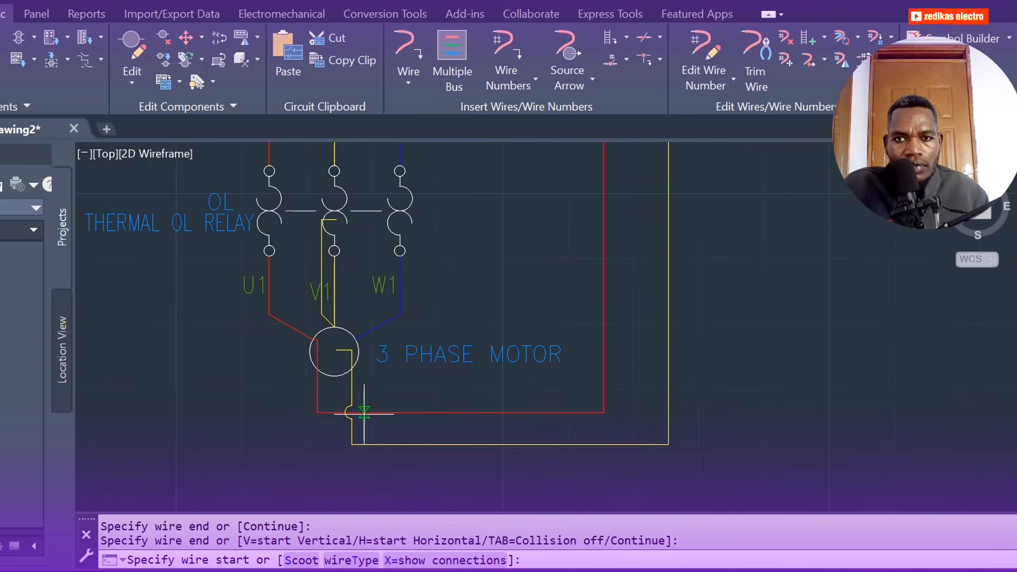
pyautogui.scroll(-6, 678, 275)
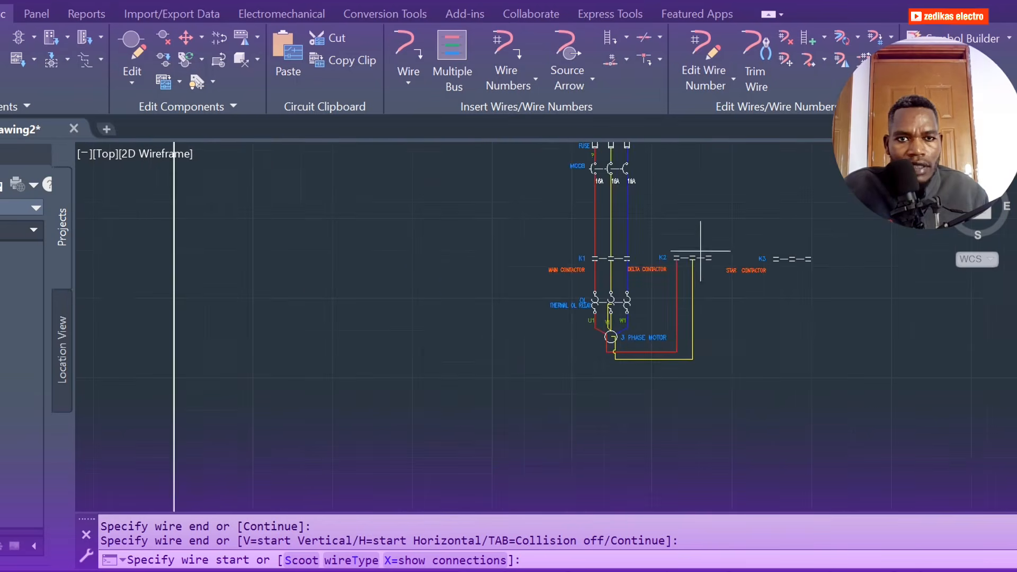
pyautogui.scroll(6, 700, 251)
pyautogui.scroll(-3, 211, 265)
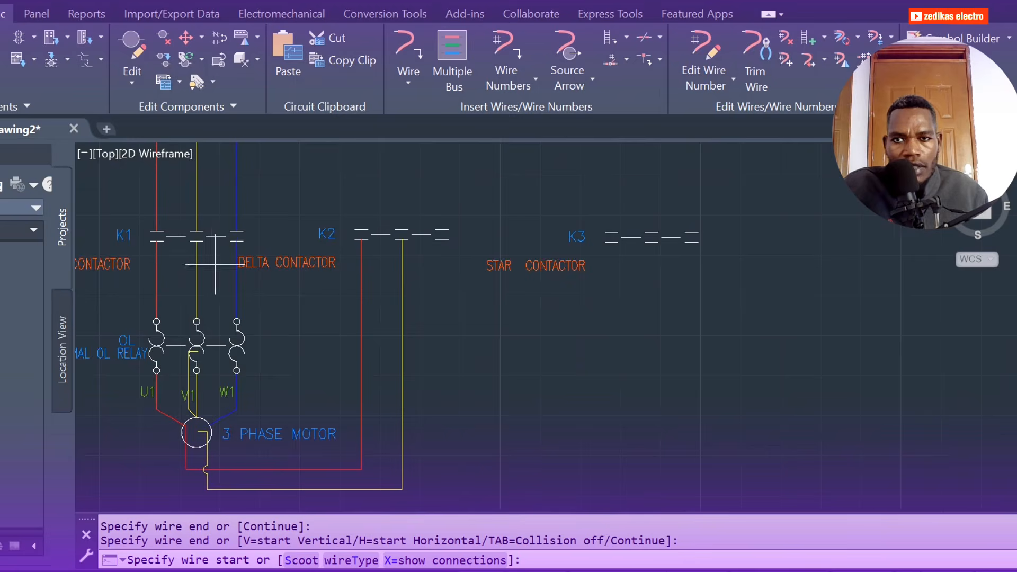
pyautogui.scroll(-5, 215, 265)
pyautogui.scroll(4, 252, 308)
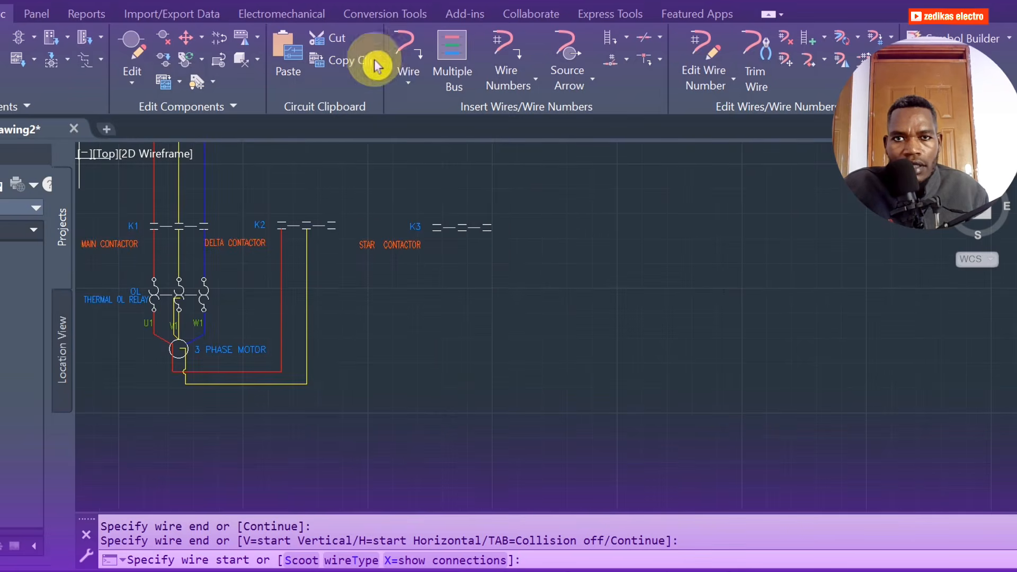
# Step: Draw a wire from the bottom of delta contactor K2's third pole down and across to the motor's blue W1 connection
pyautogui.click(407, 80)
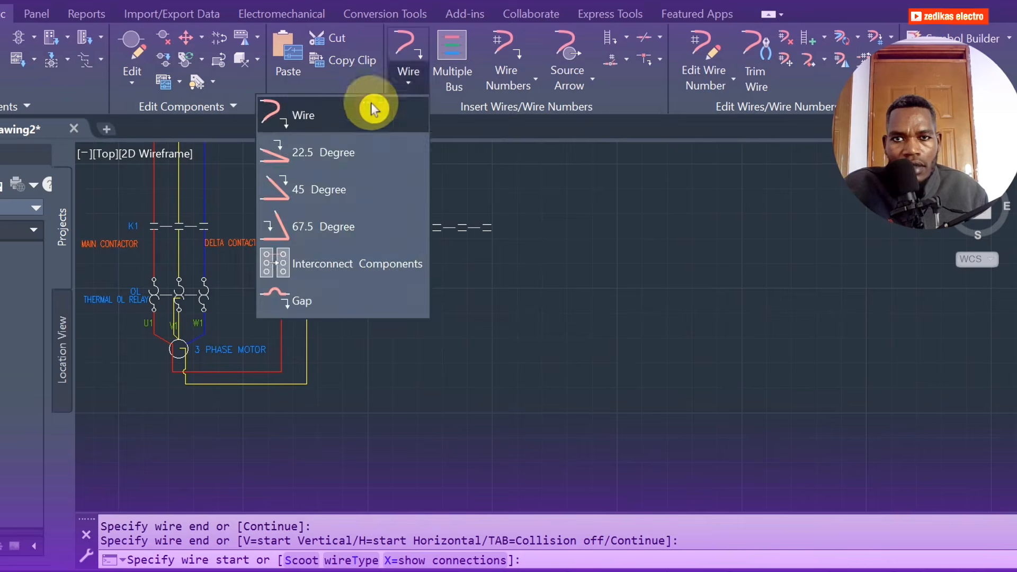
pyautogui.click(347, 123)
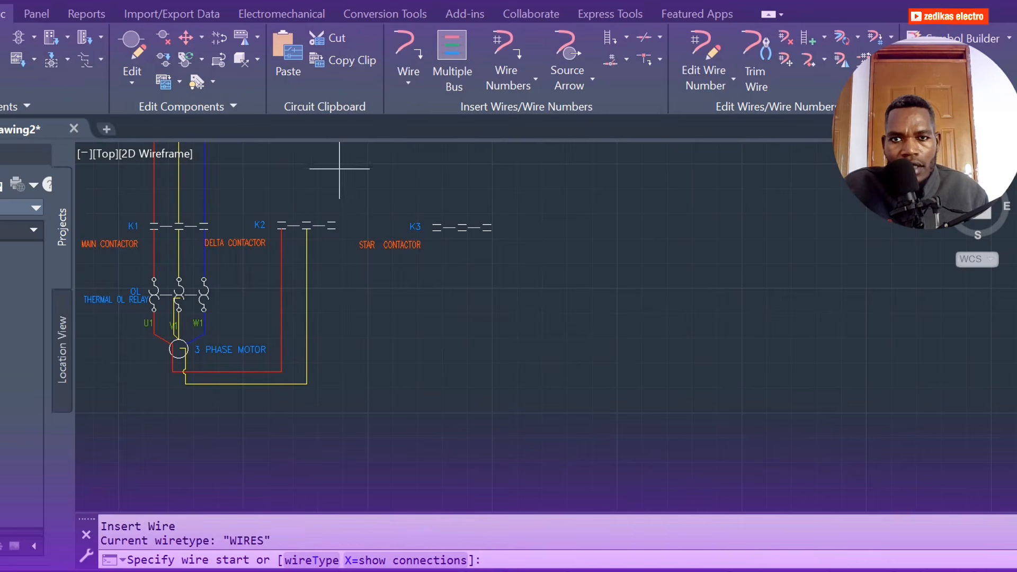
pyautogui.click(332, 227)
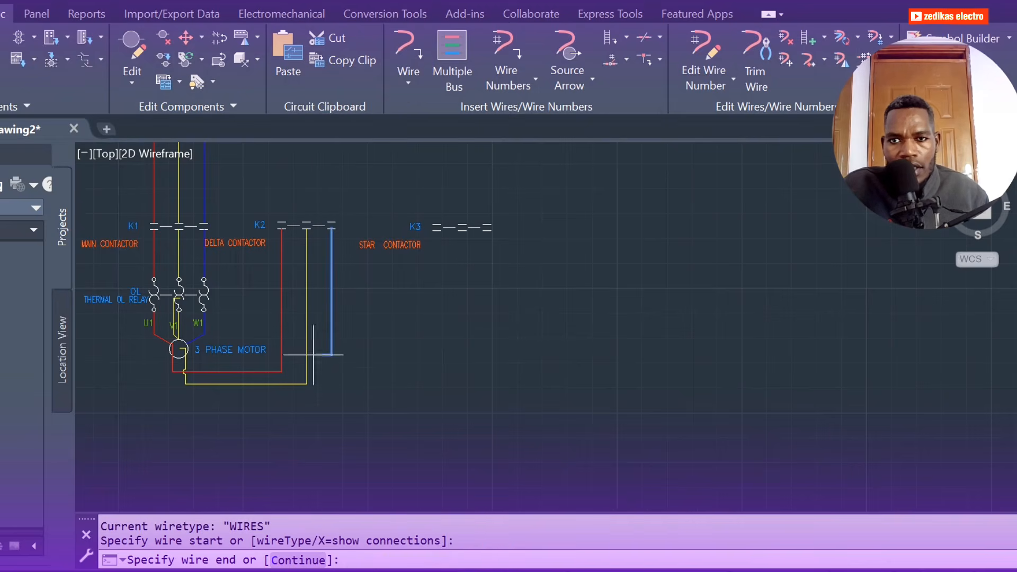
pyautogui.scroll(6, 220, 351)
pyautogui.scroll(-3, 169, 333)
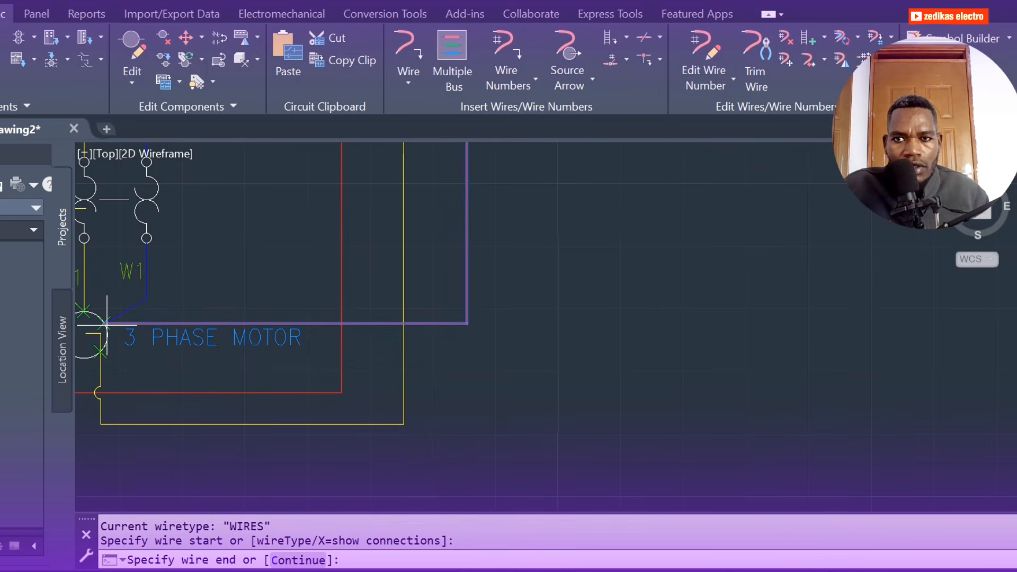
pyautogui.click(107, 323)
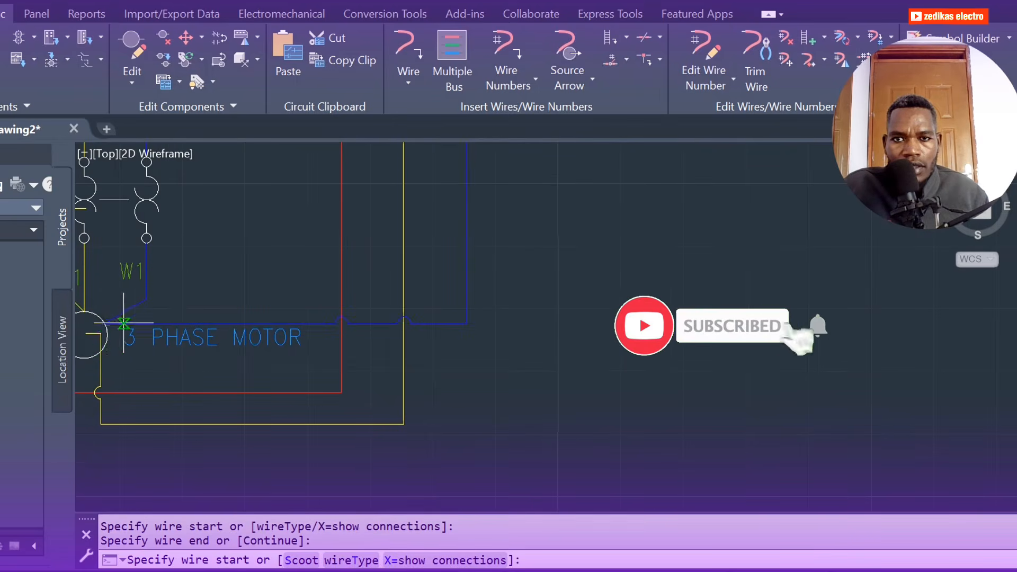
# Step: Examine the three wires between delta contactor K2 and the motor, and their place in the whole power circuit
pyautogui.scroll(-4, 124, 322)
pyautogui.scroll(2, 268, 211)
pyautogui.scroll(-2, 208, 197)
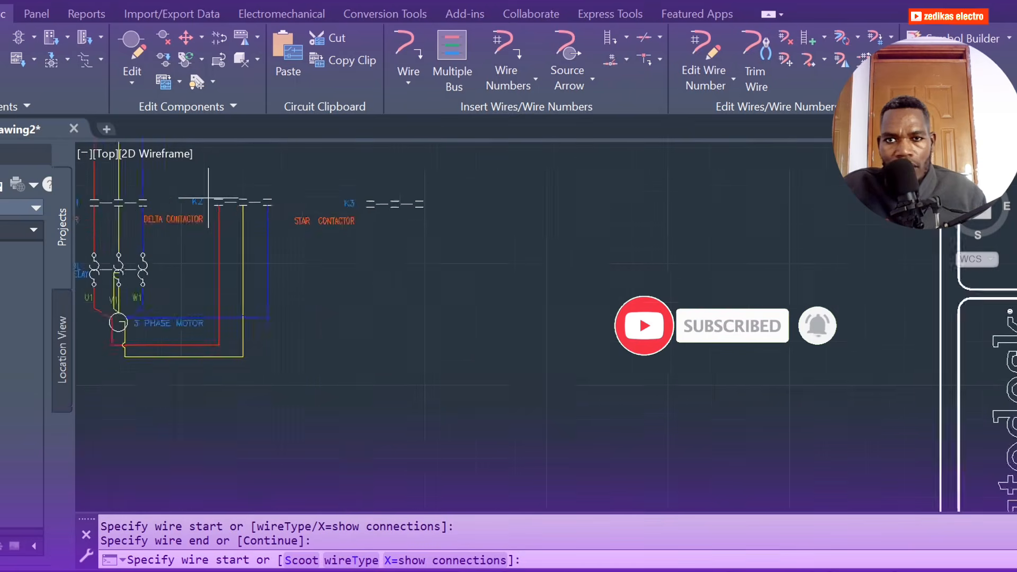
pyautogui.scroll(-2, 208, 200)
pyautogui.scroll(3, 209, 172)
pyautogui.scroll(-2, 209, 174)
pyautogui.scroll(1, 282, 241)
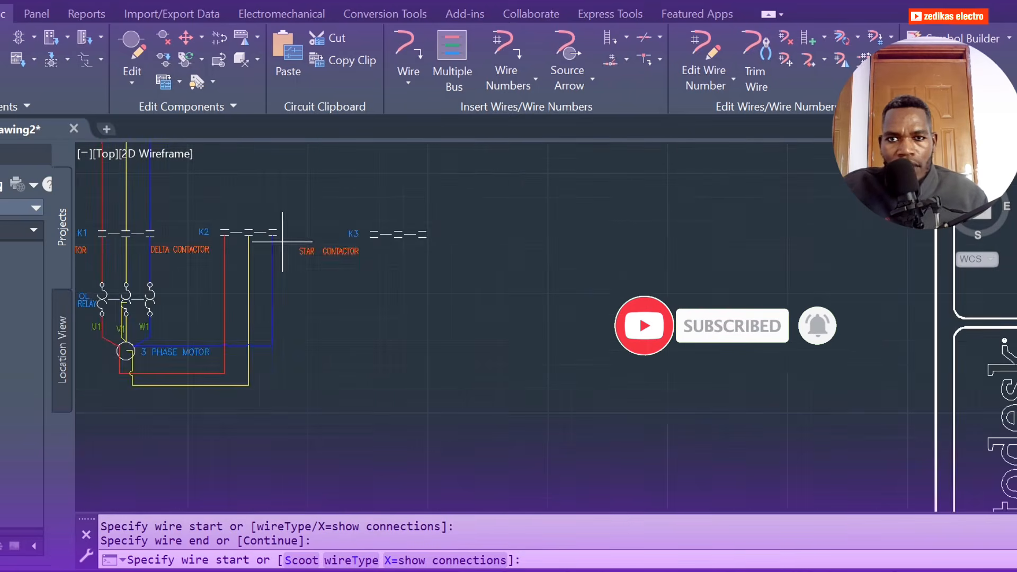
pyautogui.scroll(-3, 246, 225)
pyautogui.rightClick(380, 241)
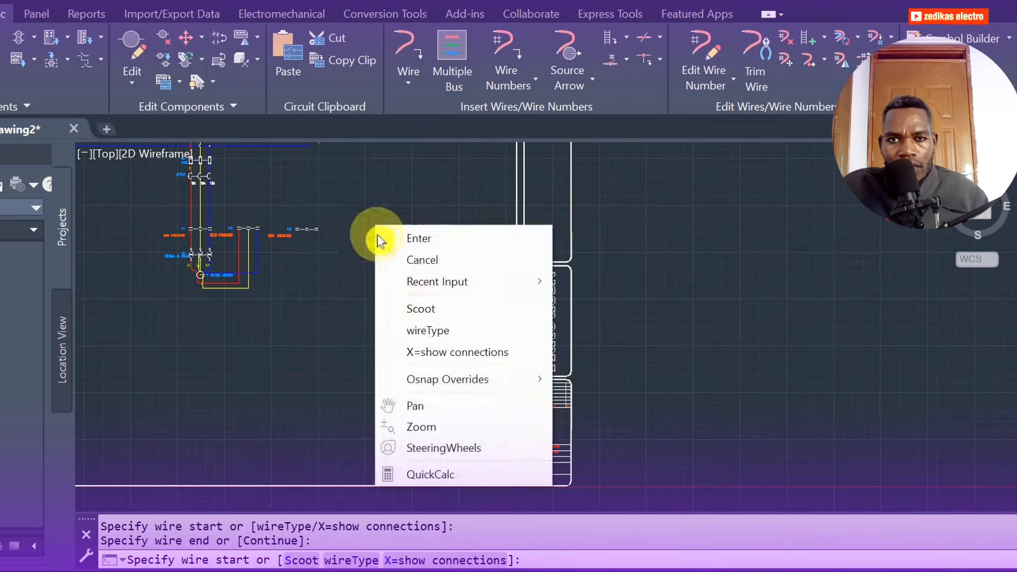
pyautogui.click(346, 257)
pyautogui.scroll(3, 356, 221)
pyautogui.scroll(-4, 356, 217)
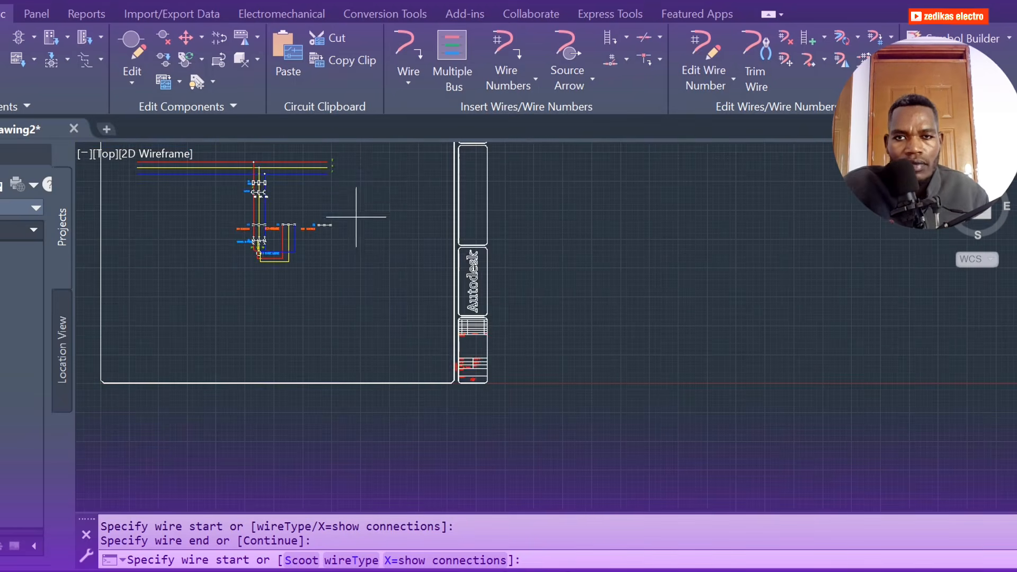
# Step: Draw a wire from the red phase line above main contactor K1 across to the top of delta contactor K2's first pole
pyautogui.rightClick(358, 195)
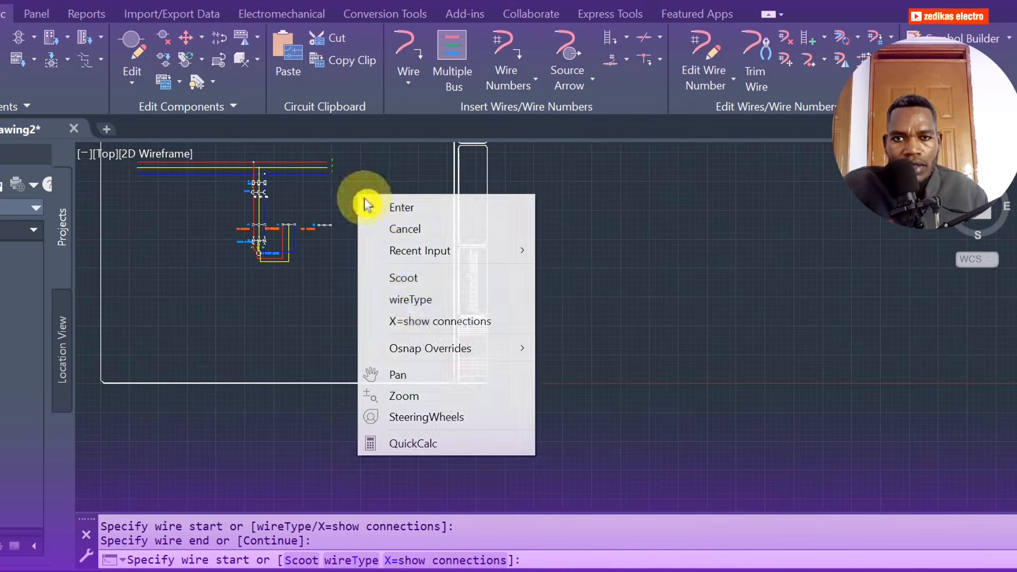
pyautogui.click(405, 375)
pyautogui.scroll(5, 421, 296)
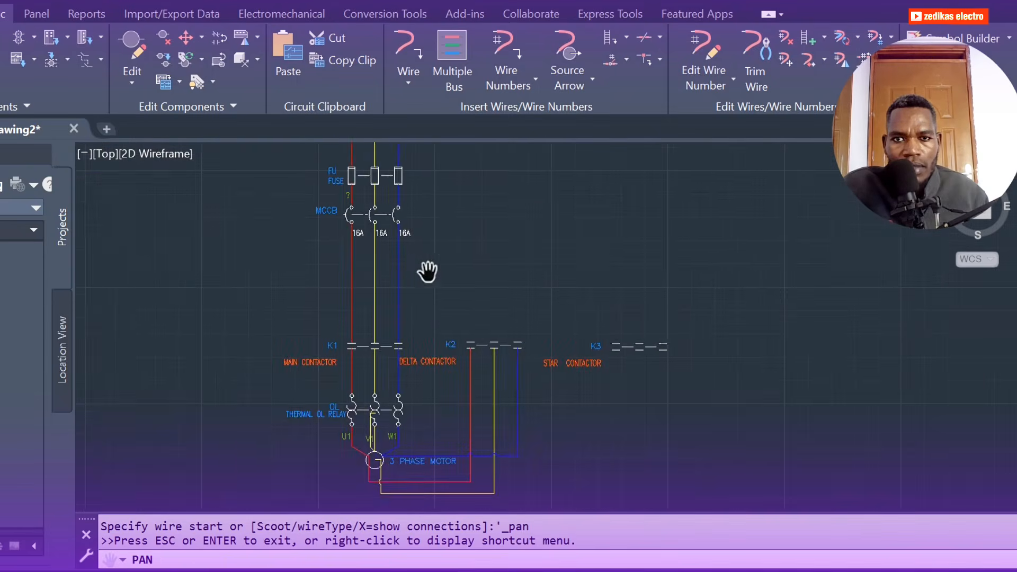
pyautogui.scroll(4, 366, 260)
pyautogui.scroll(3, 390, 265)
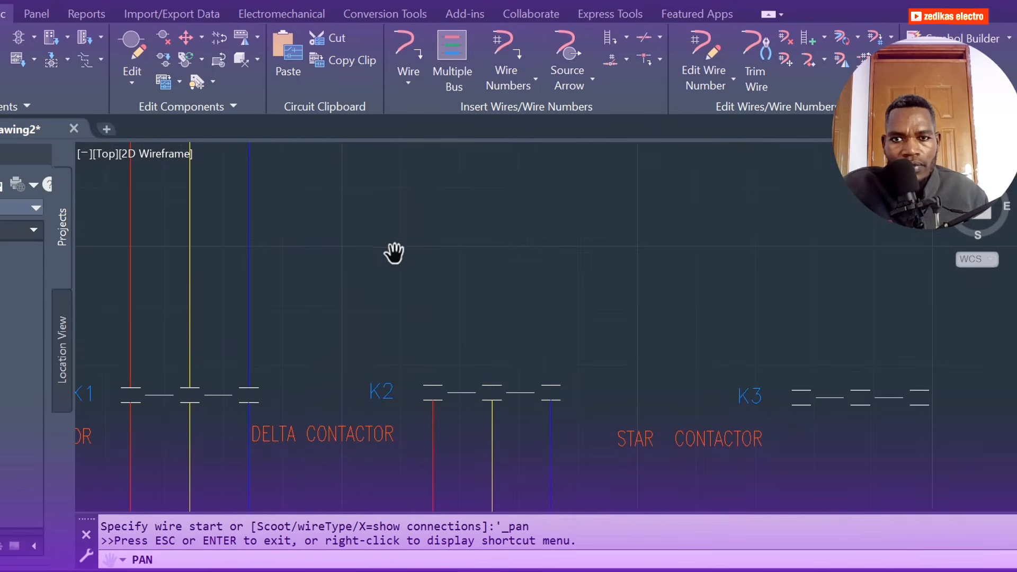
pyautogui.click(404, 59)
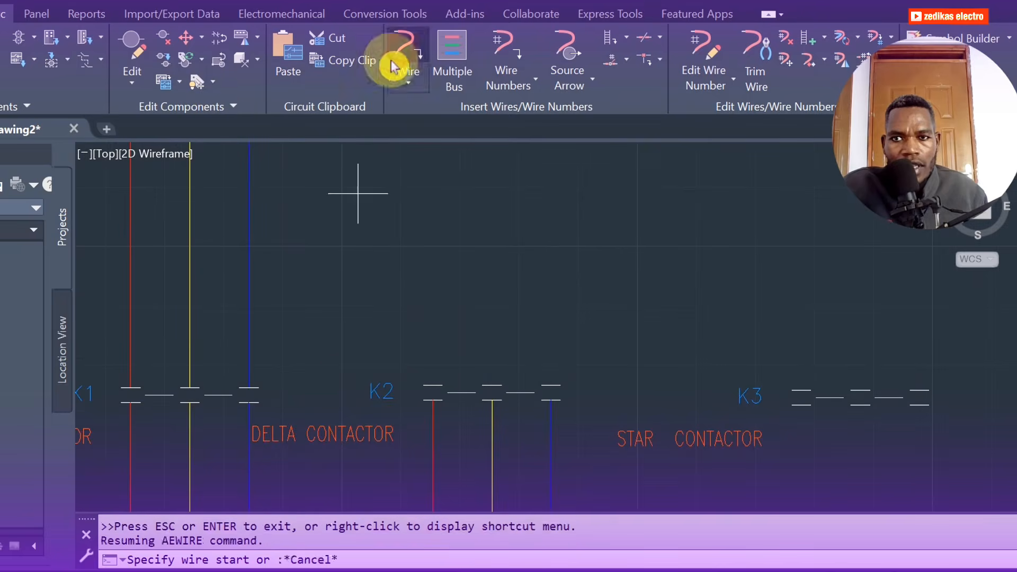
pyautogui.click(130, 319)
pyautogui.click(427, 320)
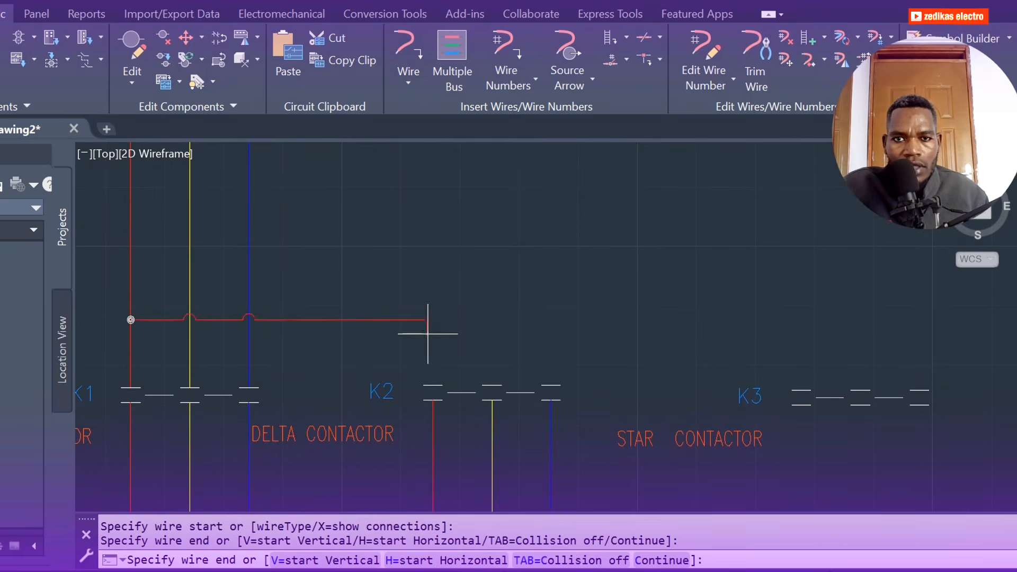
pyautogui.click(431, 385)
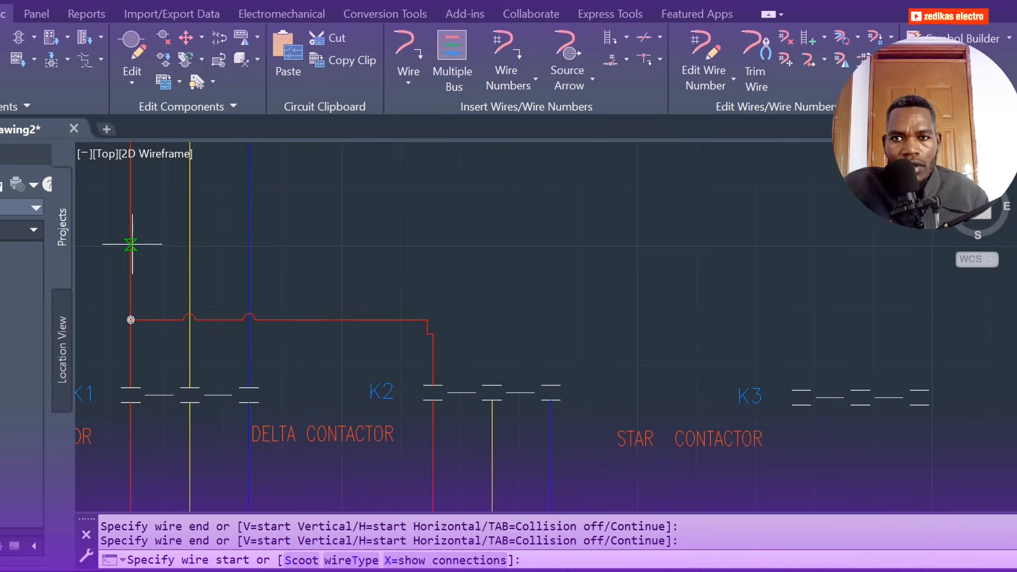
# Step: Wire the yellow and blue phase lines above main contactor K1 to the tops of delta contactor K2's middle and third poles
pyautogui.click(189, 239)
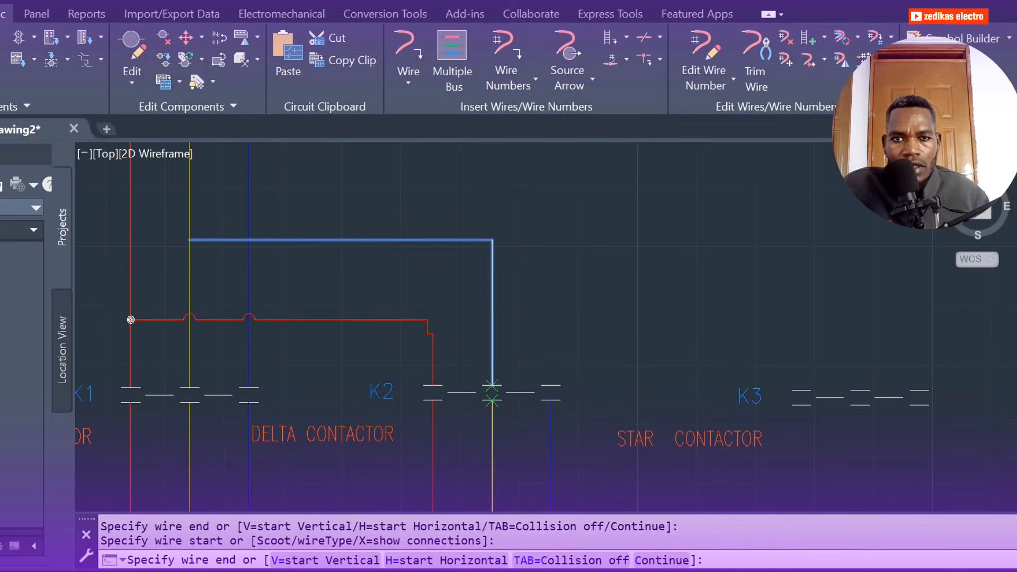
pyautogui.click(492, 385)
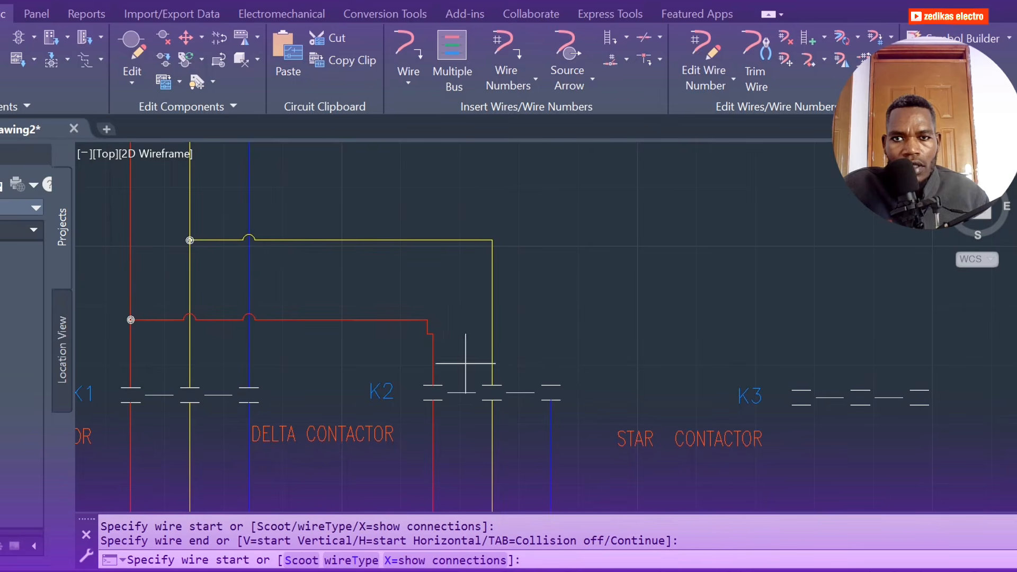
pyautogui.click(249, 185)
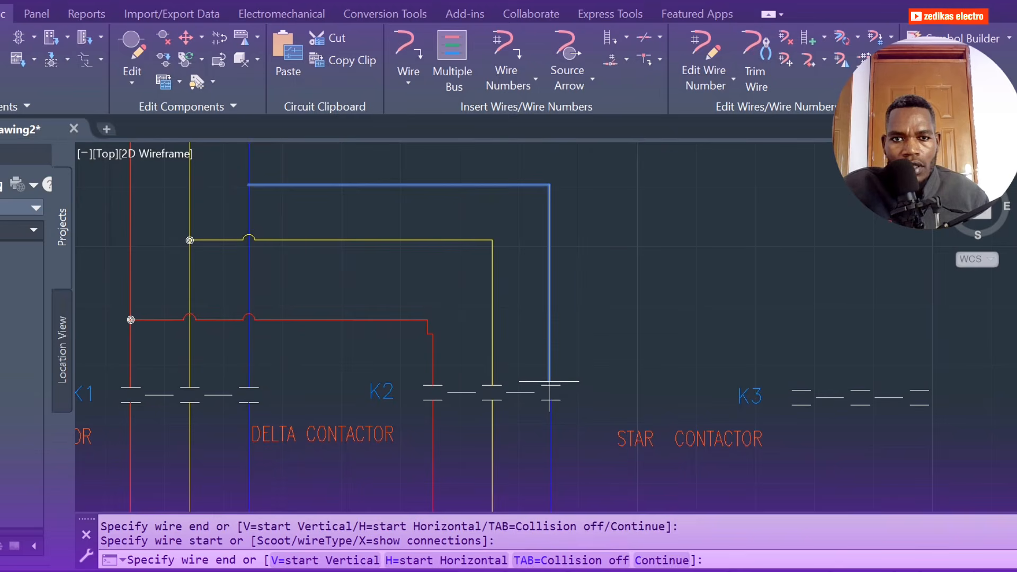
pyautogui.click(551, 385)
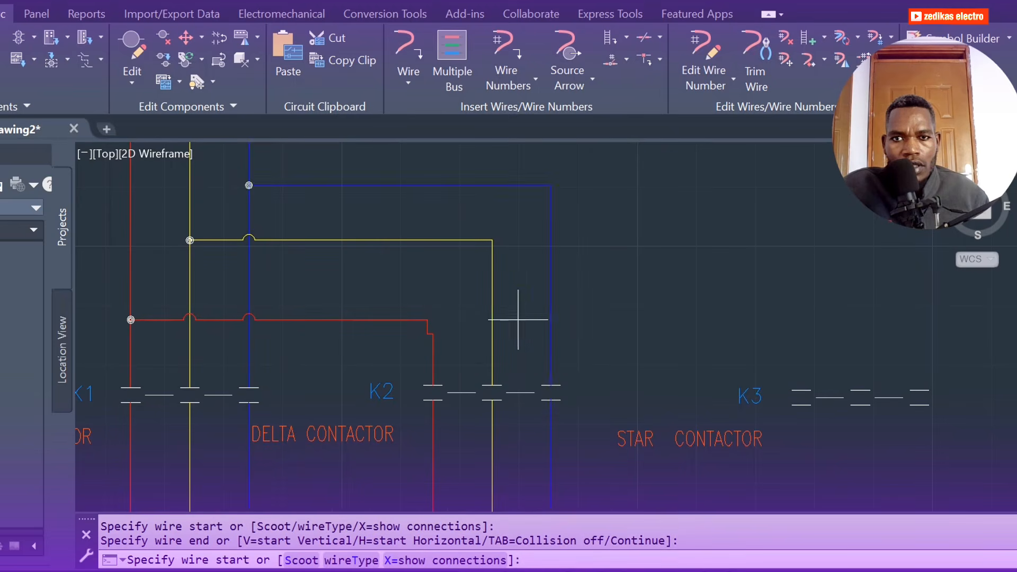
# Step: Draw a wire from the bottom of star contactor K3's first pole to the red wire below delta contactor K2
pyautogui.scroll(-5, 518, 319)
pyautogui.scroll(4, 453, 240)
pyautogui.scroll(-3, 453, 241)
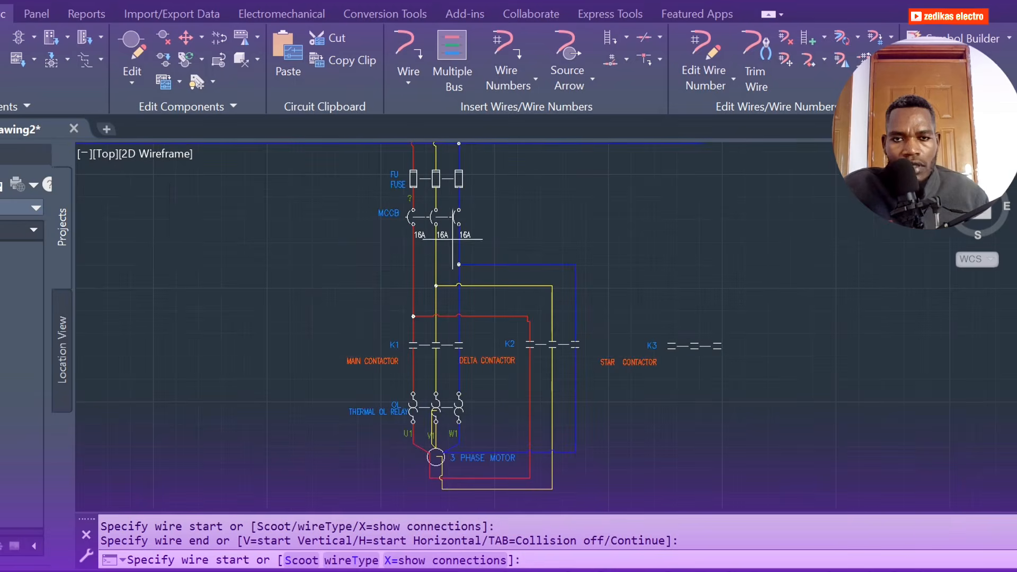
pyautogui.scroll(2, 630, 275)
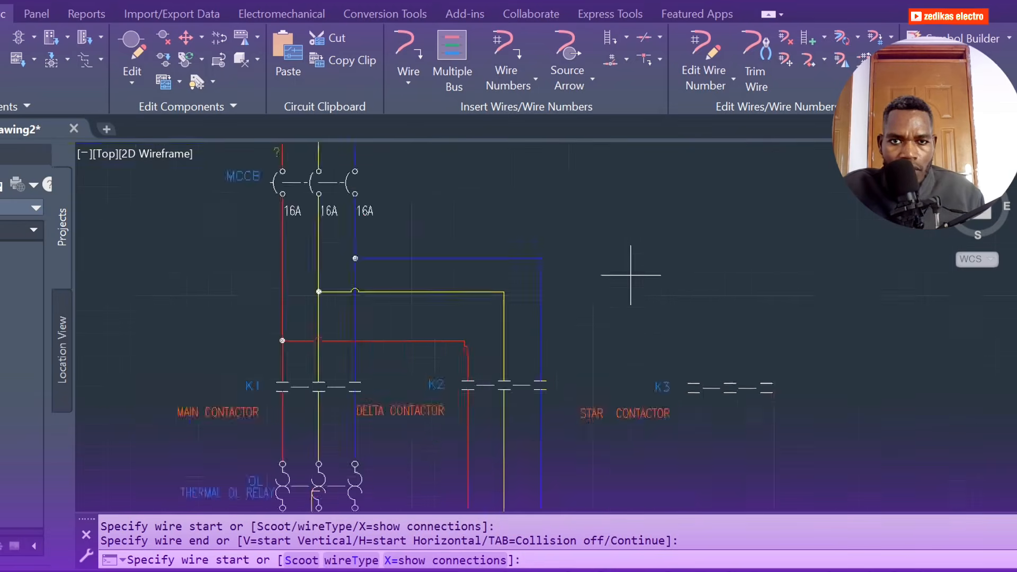
pyautogui.scroll(-3, 630, 275)
pyautogui.scroll(4, 670, 288)
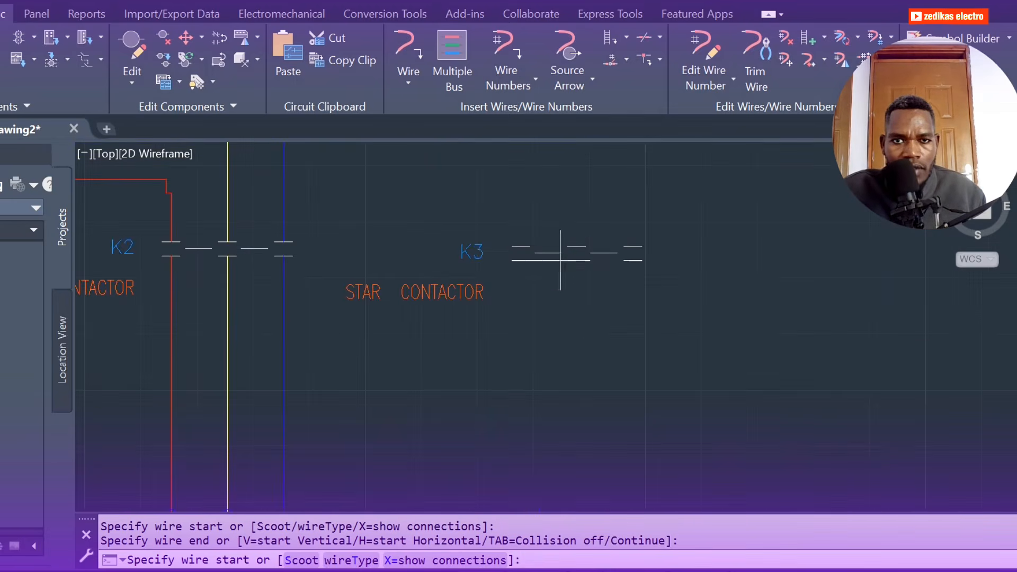
pyautogui.scroll(-2, 521, 259)
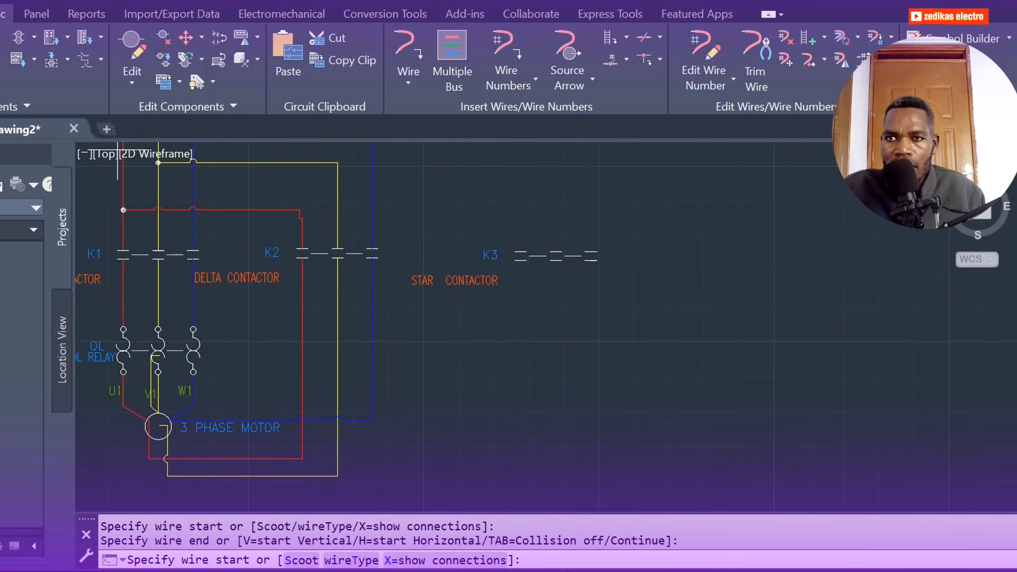
pyautogui.click(408, 85)
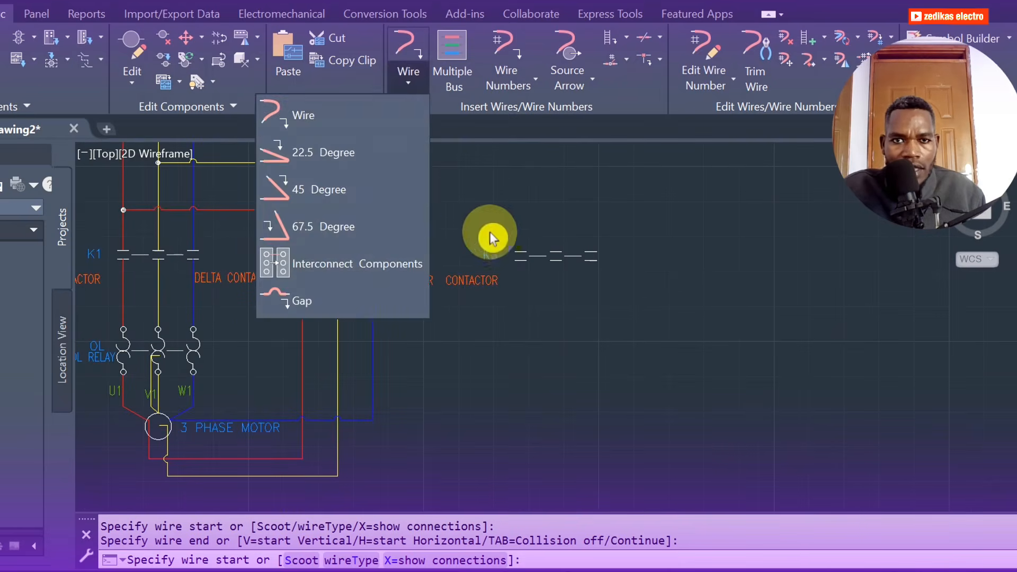
pyautogui.click(315, 113)
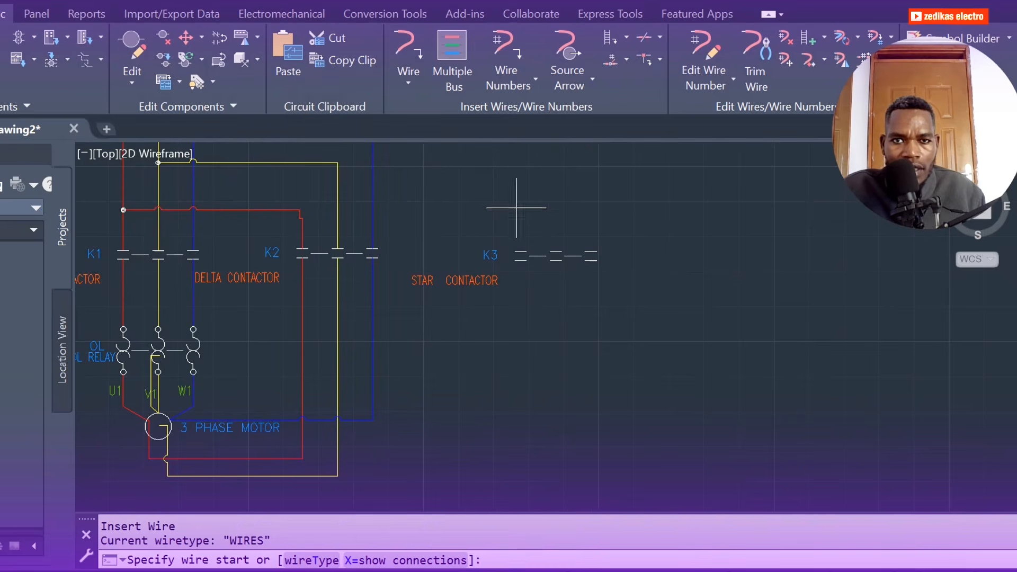
pyautogui.click(521, 259)
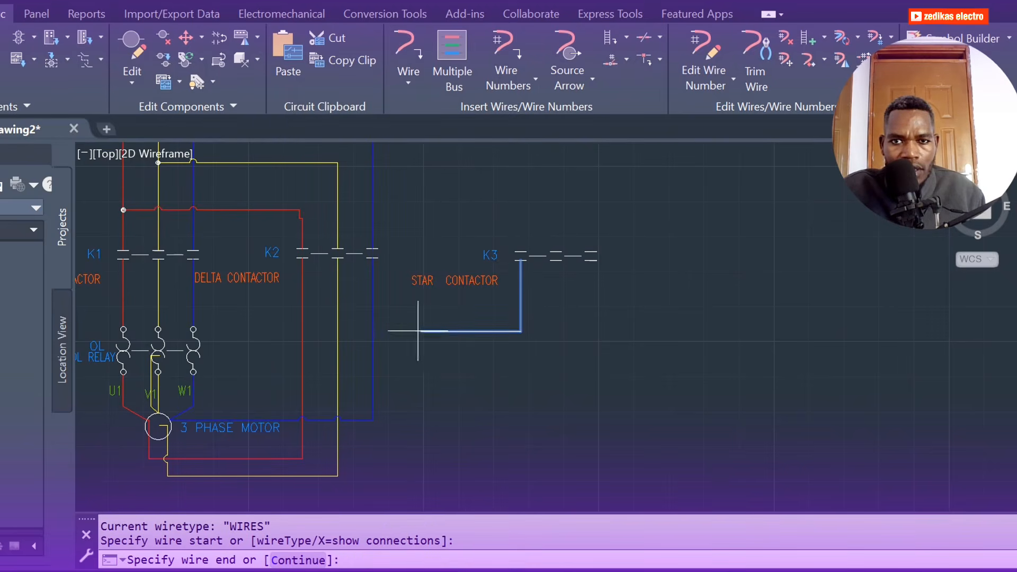
pyautogui.click(302, 316)
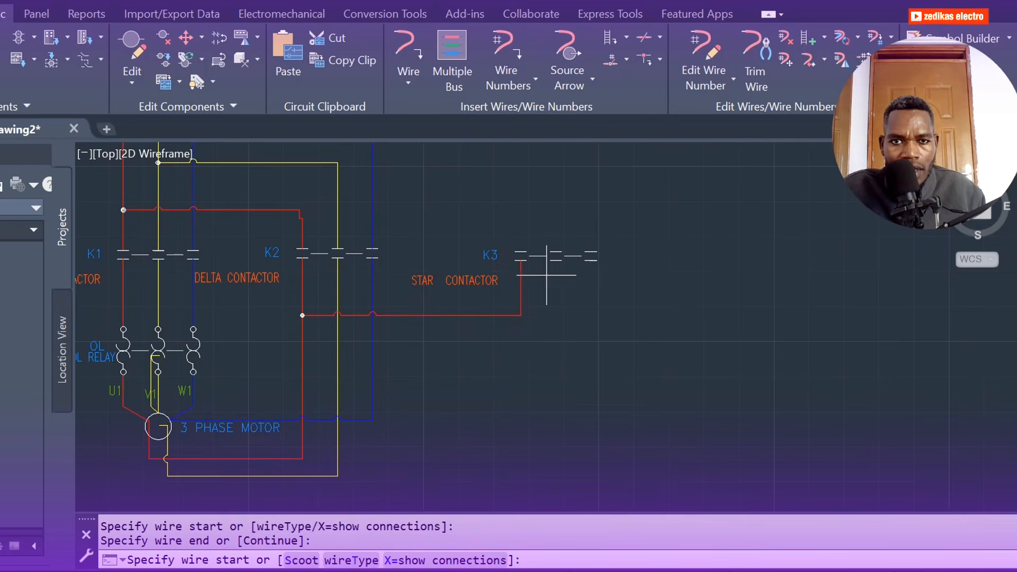
# Step: Wire the bottoms of star contactor K3's middle and third poles to the yellow and blue wires below delta contactor K2
pyautogui.click(556, 260)
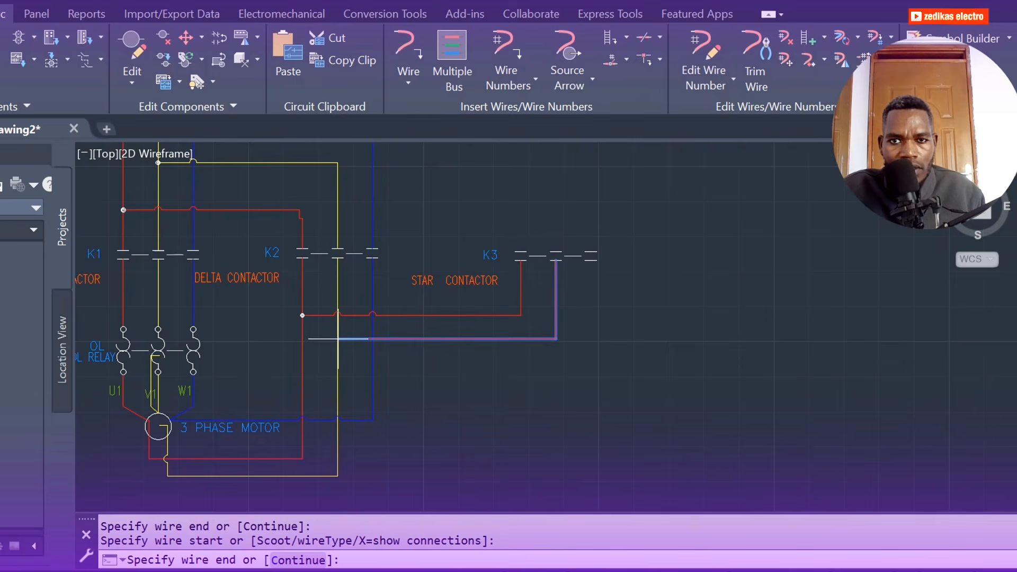
pyautogui.click(337, 338)
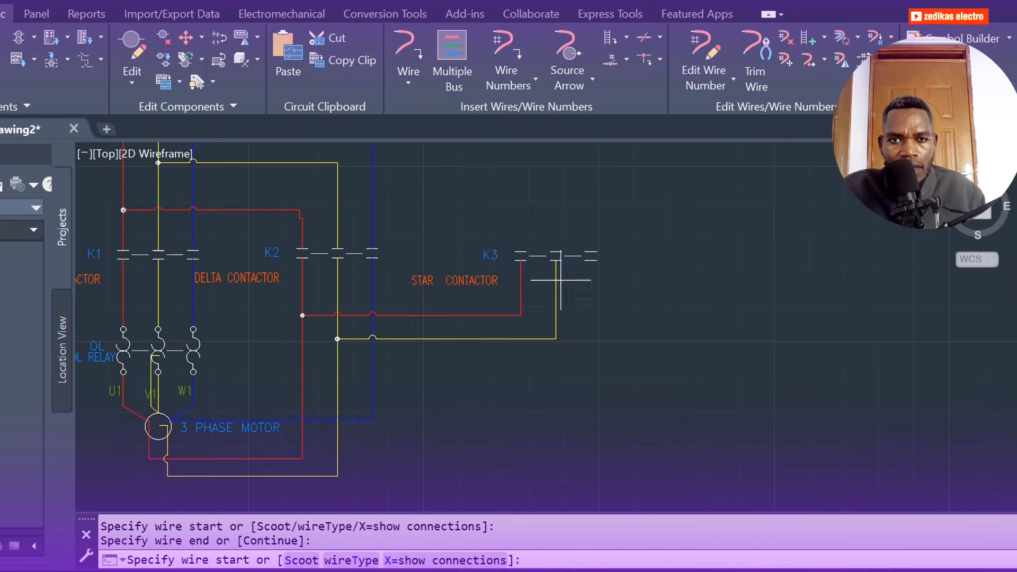
pyautogui.click(592, 260)
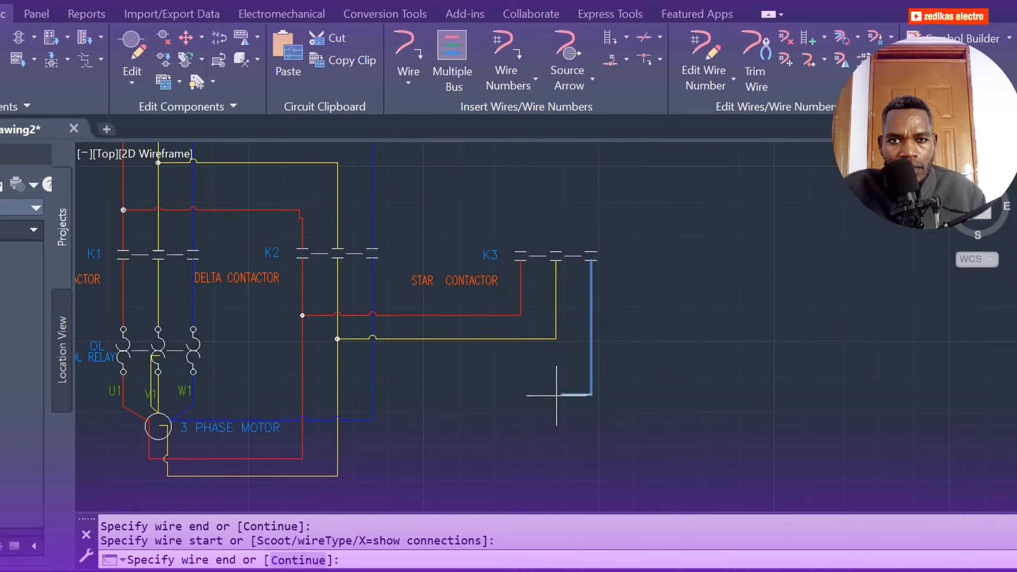
pyautogui.click(372, 383)
# Step: Draw a bridging wire above star contactor K3 from the top of its first pole to the top of its middle pole
pyautogui.scroll(-4, 419, 370)
pyautogui.scroll(4, 477, 302)
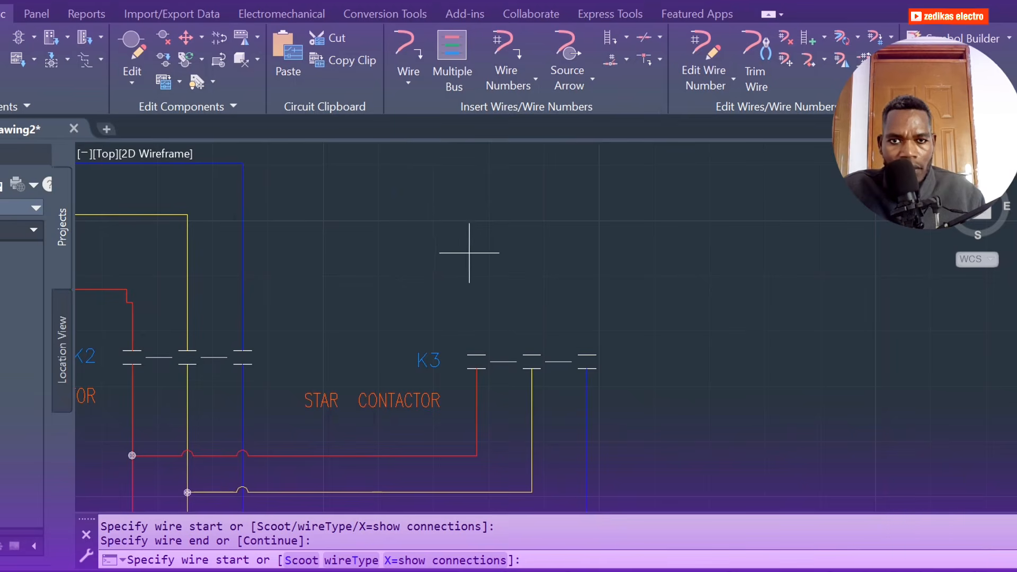
pyautogui.click(422, 64)
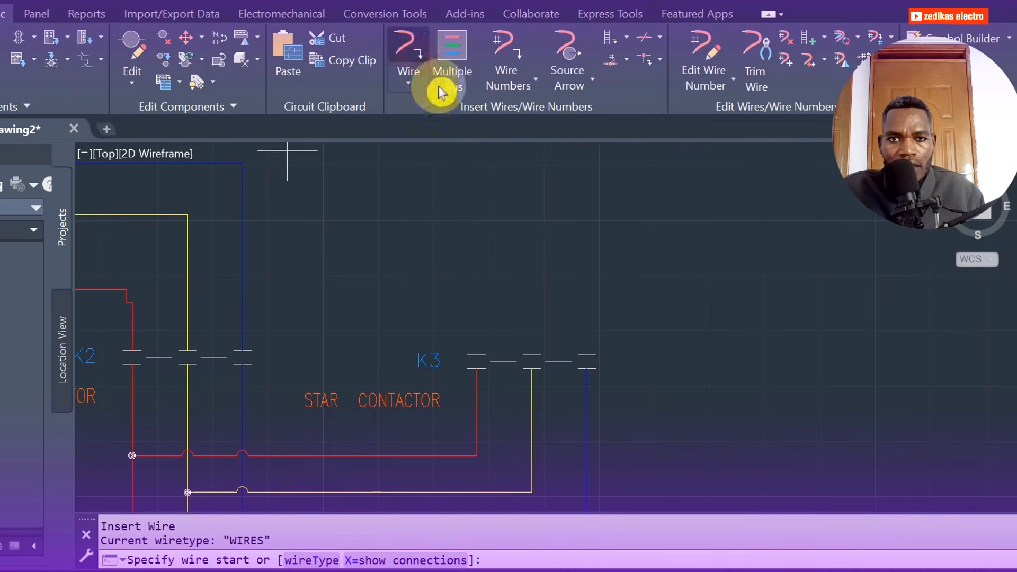
pyautogui.click(475, 351)
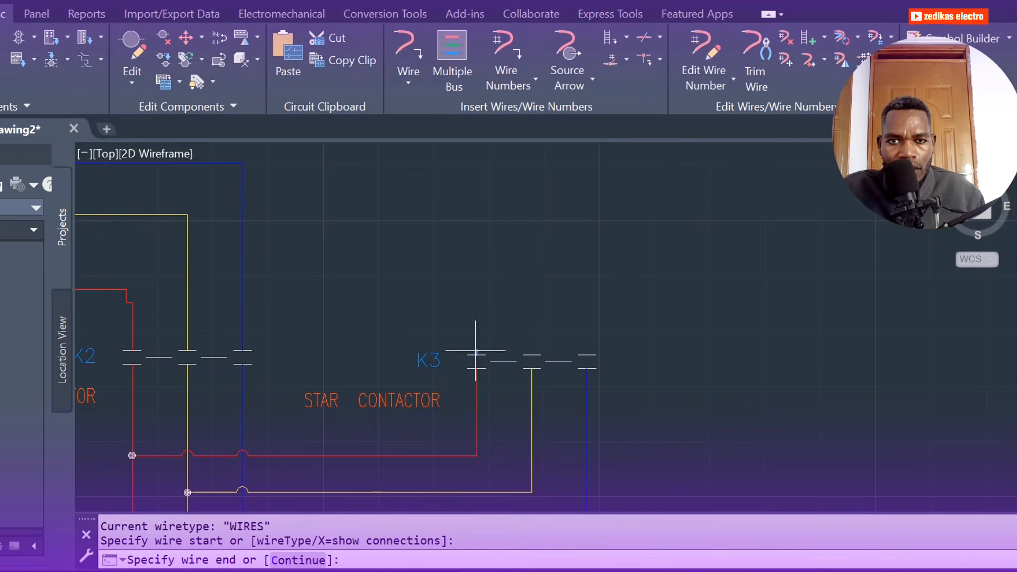
pyautogui.click(535, 273)
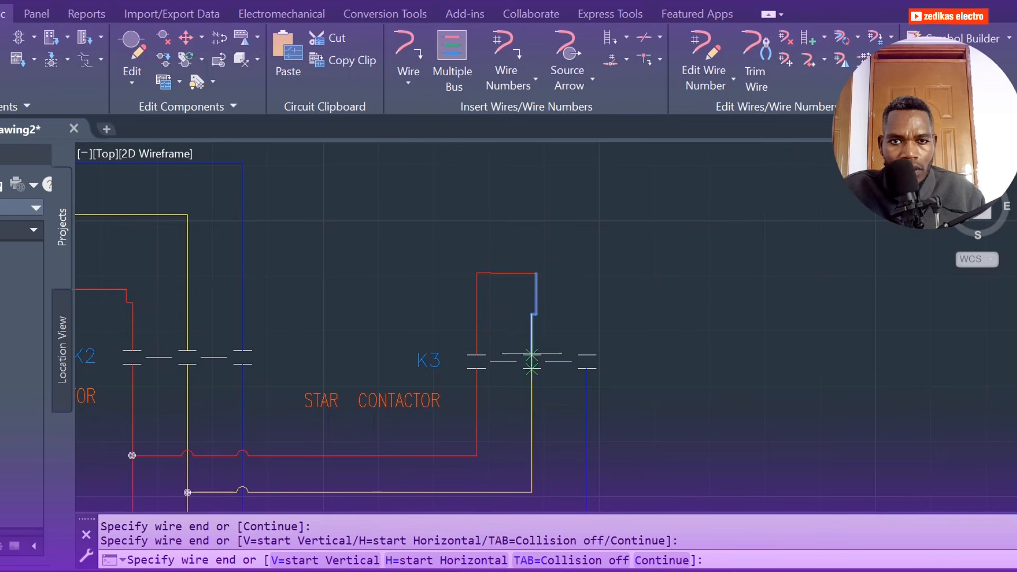
pyautogui.click(536, 351)
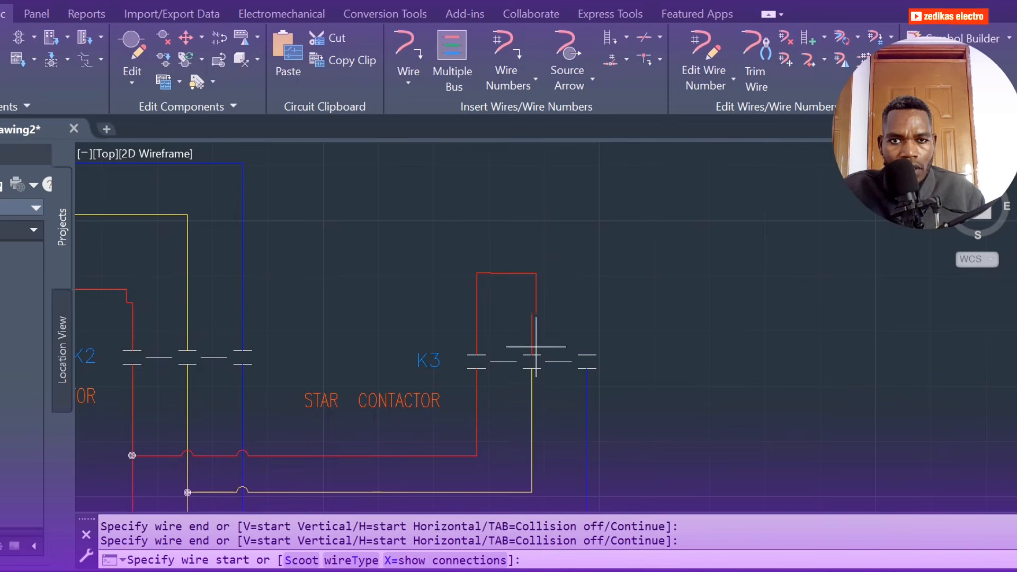
# Step: Extend the bridging wire above star contactor K3 from the middle pole's junction to the top of the third pole
pyautogui.click(532, 273)
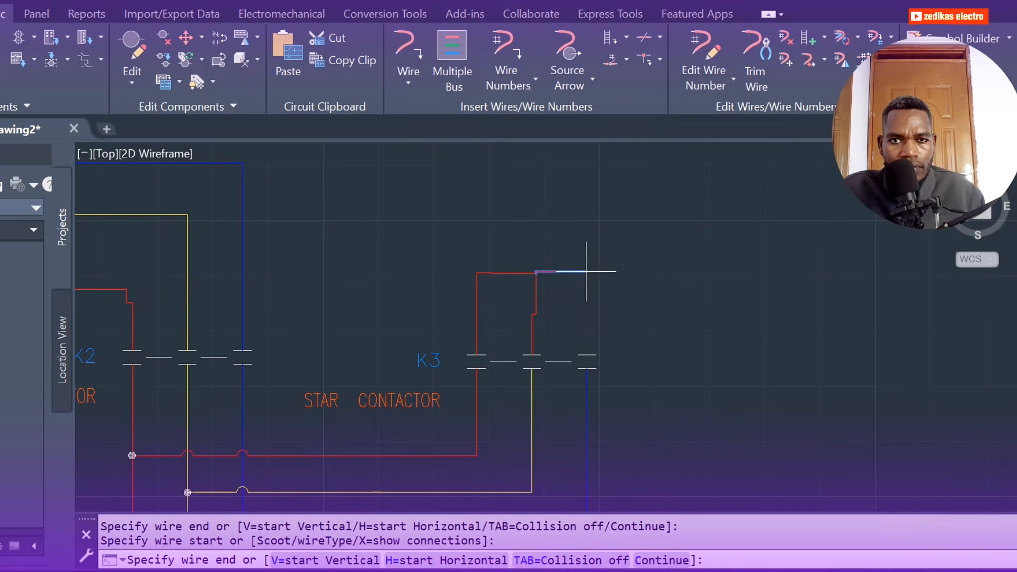
pyautogui.click(585, 273)
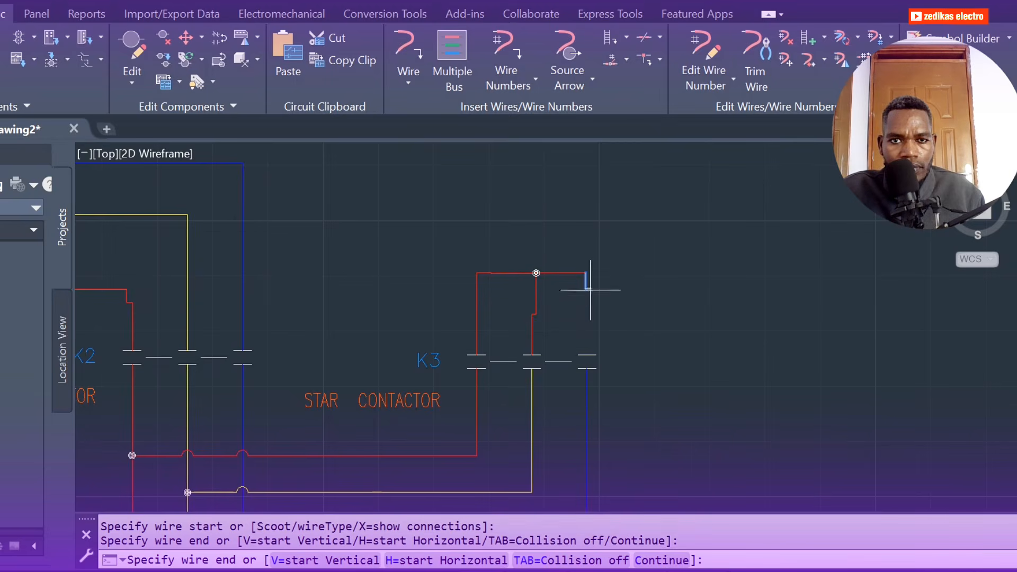
pyautogui.click(587, 352)
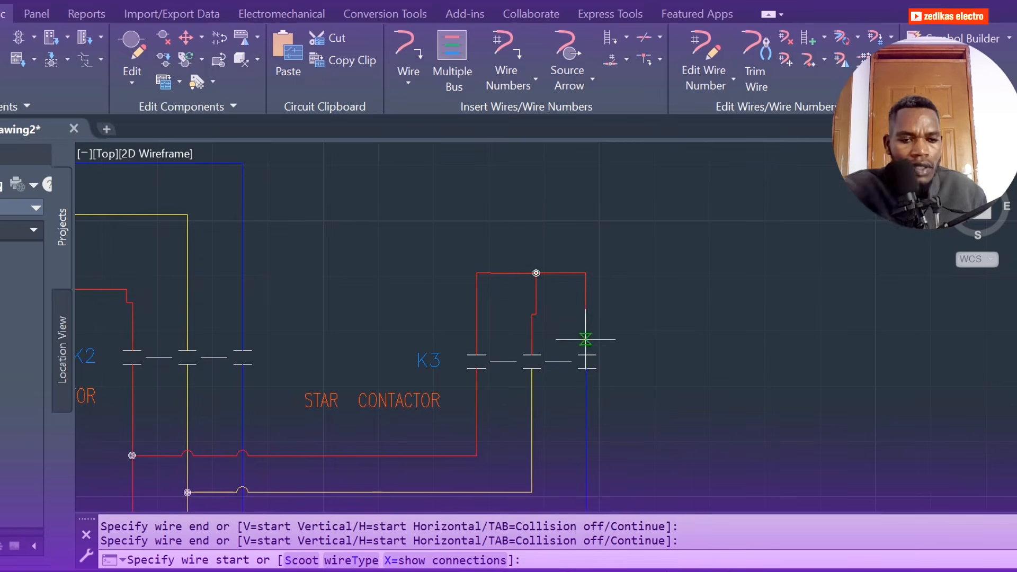
pyautogui.press('Escape')
# Step: Examine the star contactor K3 bridge, the thermal overload relay and the wiring around the three-phase motor's terminals
pyautogui.scroll(-3, 587, 336)
pyautogui.scroll(3, 577, 343)
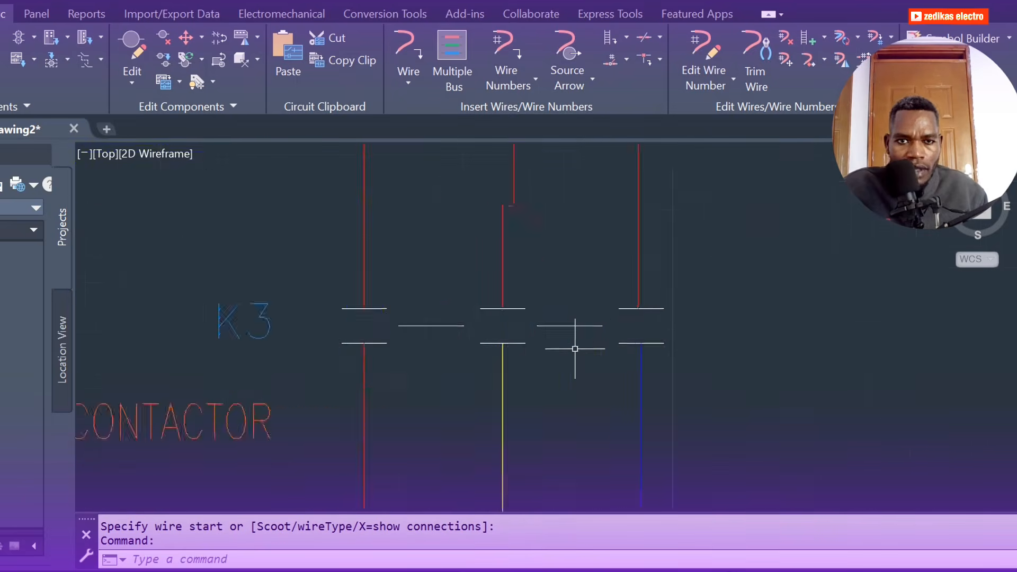
pyautogui.scroll(-5, 569, 340)
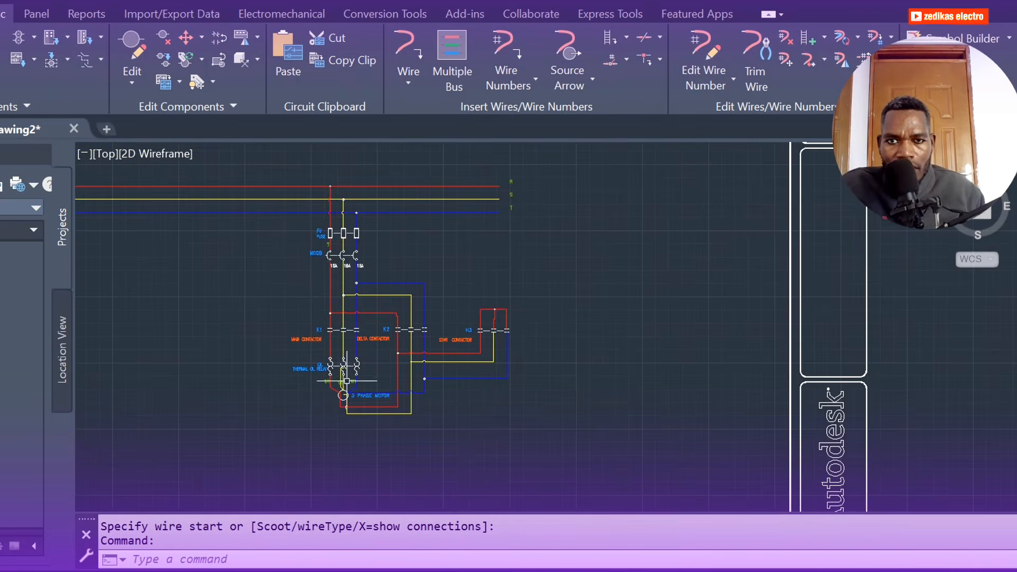
pyautogui.scroll(3, 345, 393)
pyautogui.scroll(5, 336, 321)
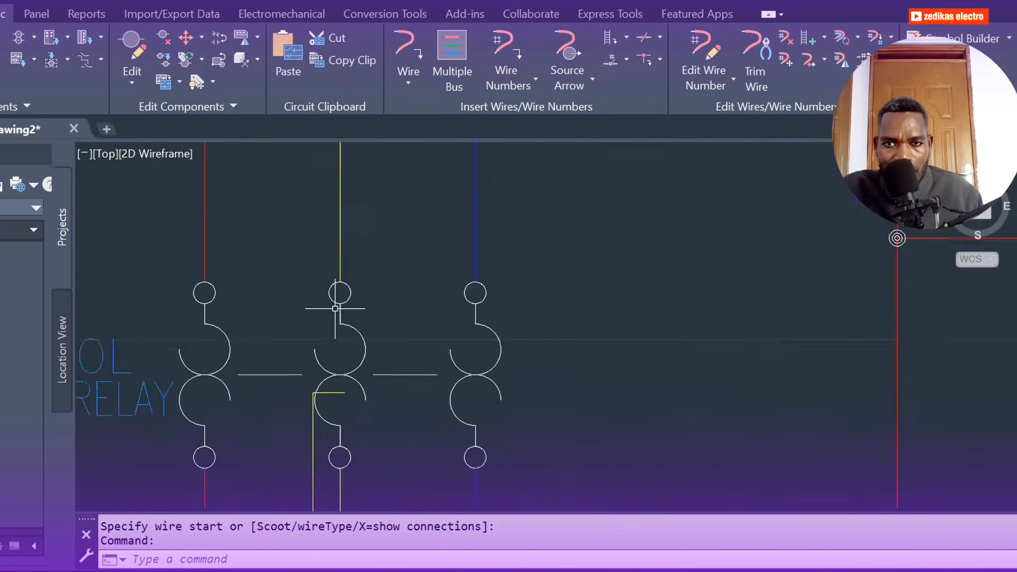
pyautogui.scroll(-7, 337, 321)
pyautogui.scroll(6, 381, 345)
pyautogui.scroll(-5, 294, 341)
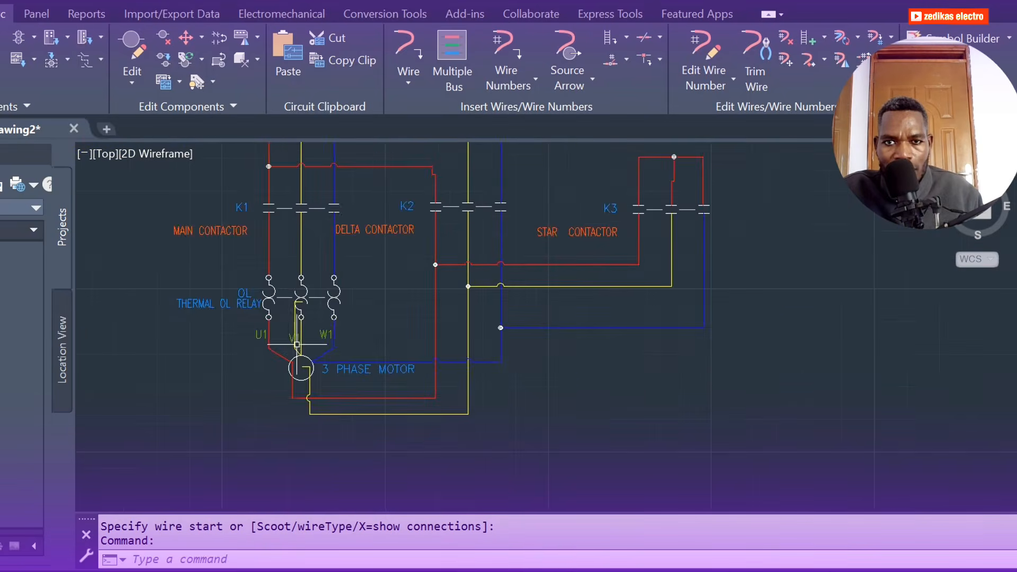
pyautogui.scroll(5, 295, 340)
pyautogui.scroll(-6, 291, 334)
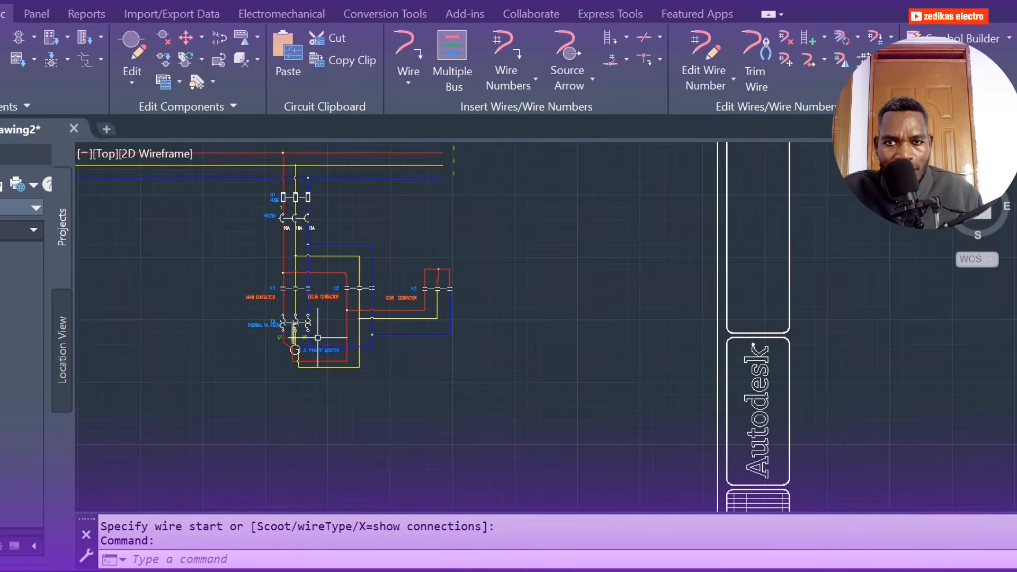
pyautogui.scroll(5, 313, 334)
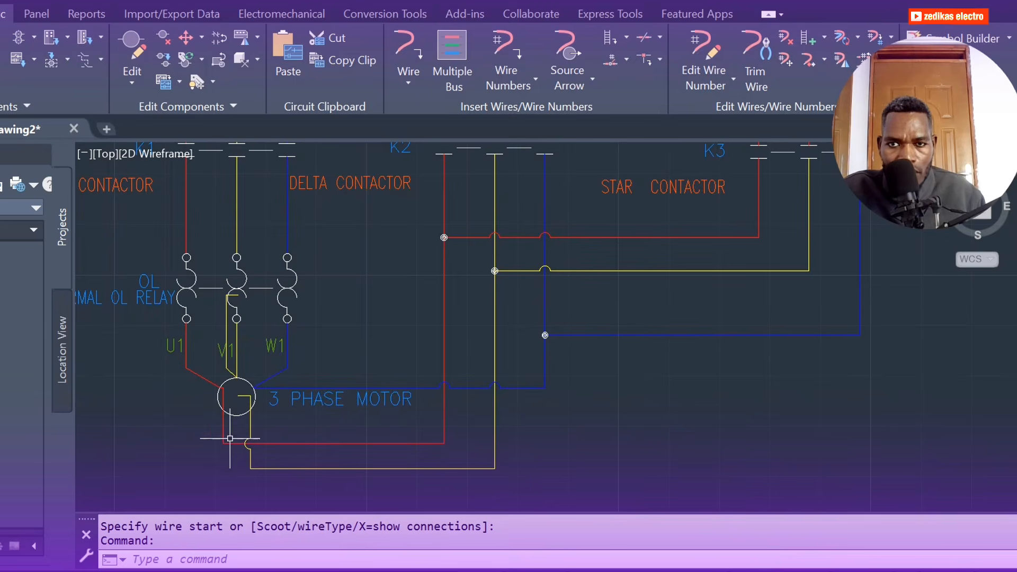
pyautogui.moveTo(218, 354)
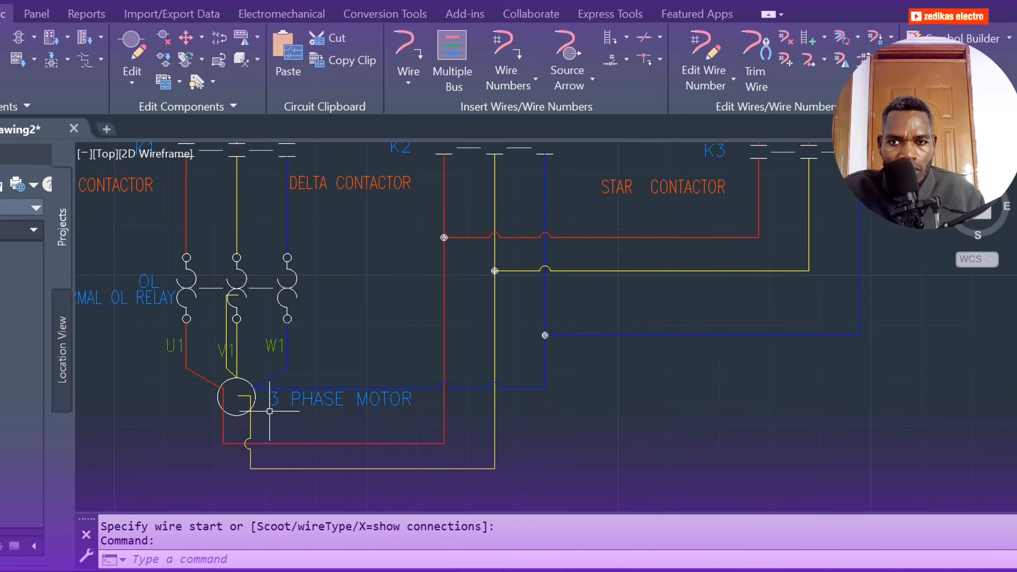
# Step: Review the power circuit from the motor and contactors up to the MCCB and the fuses
pyautogui.scroll(-3, 275, 320)
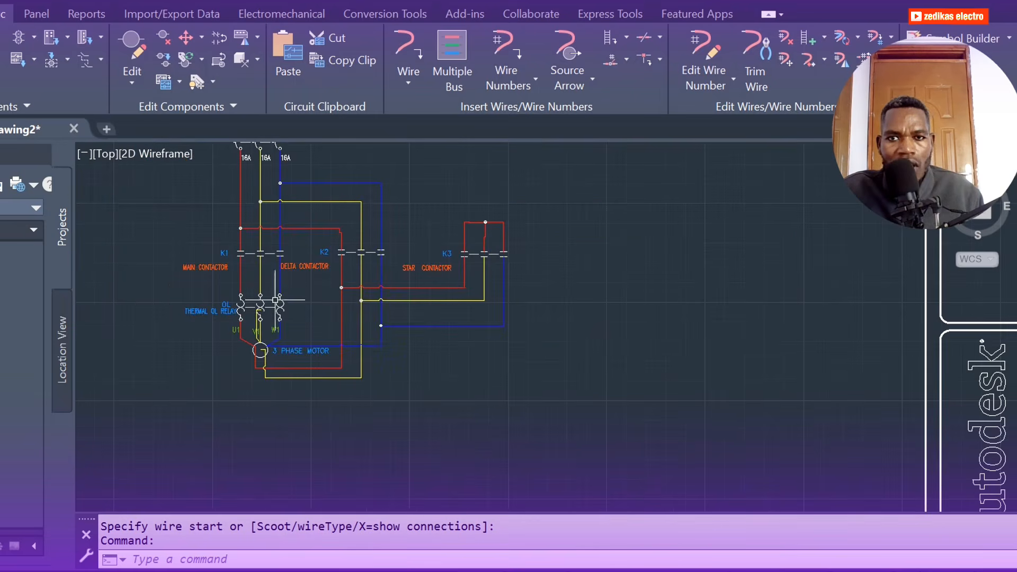
pyautogui.scroll(-2, 274, 276)
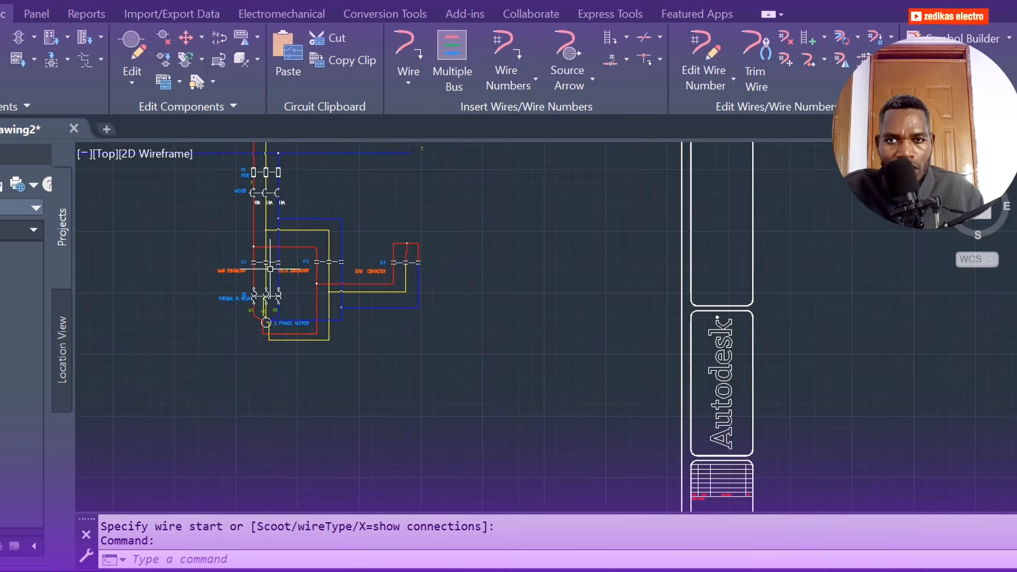
pyautogui.scroll(5, 269, 264)
pyautogui.scroll(-5, 244, 217)
pyautogui.rightClick(503, 211)
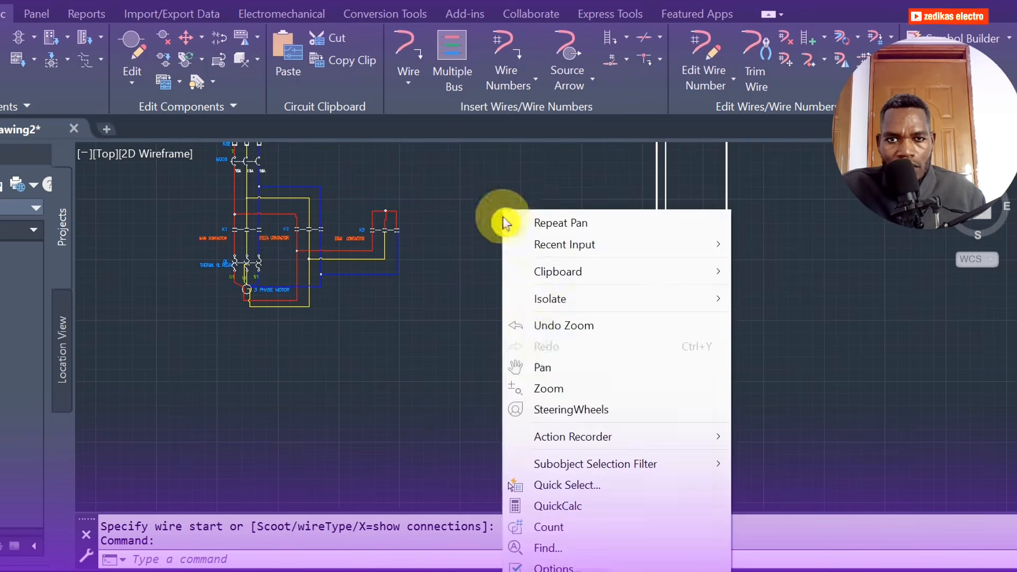
pyautogui.click(548, 365)
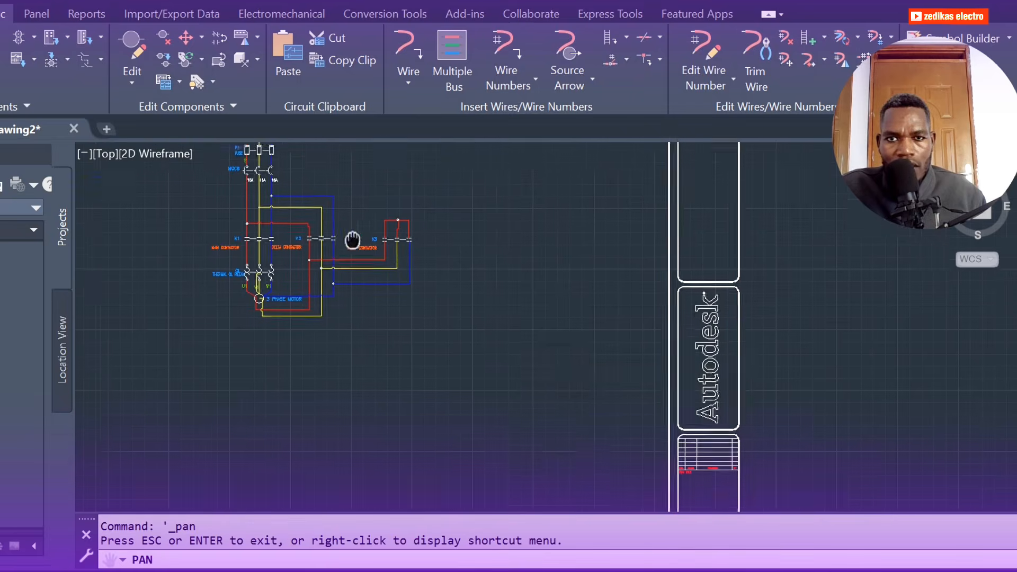
pyautogui.scroll(2, 469, 281)
pyautogui.scroll(5, 424, 233)
pyautogui.scroll(-5, 421, 234)
pyautogui.scroll(5, 421, 232)
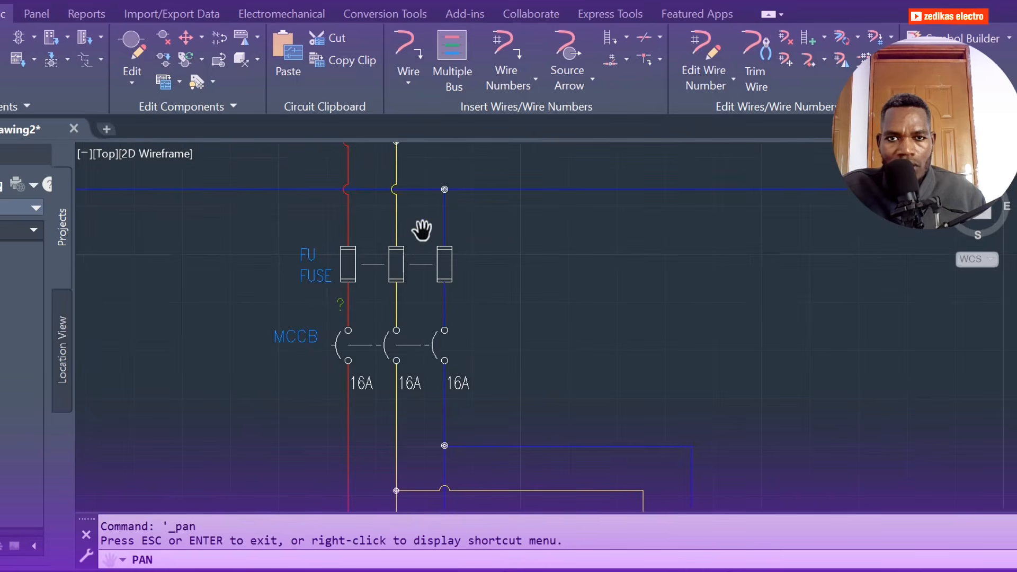